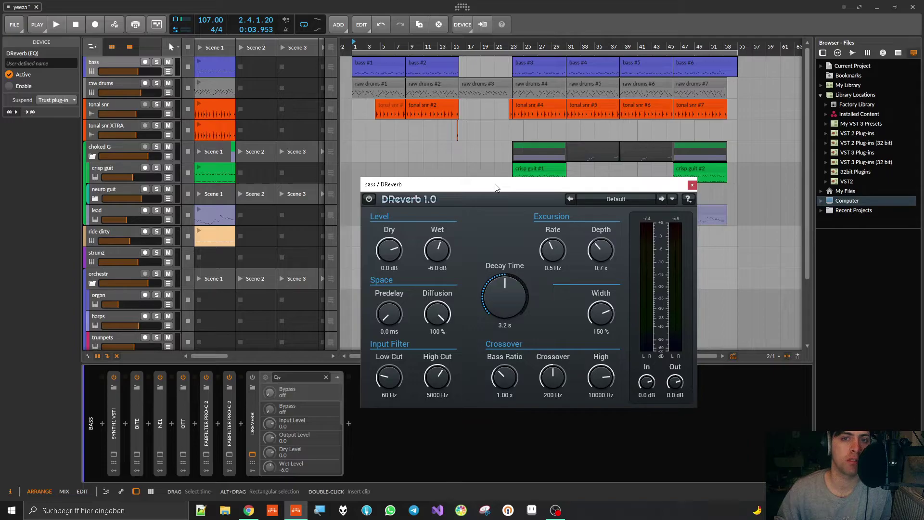
pyautogui.scroll(-3, 440, 134)
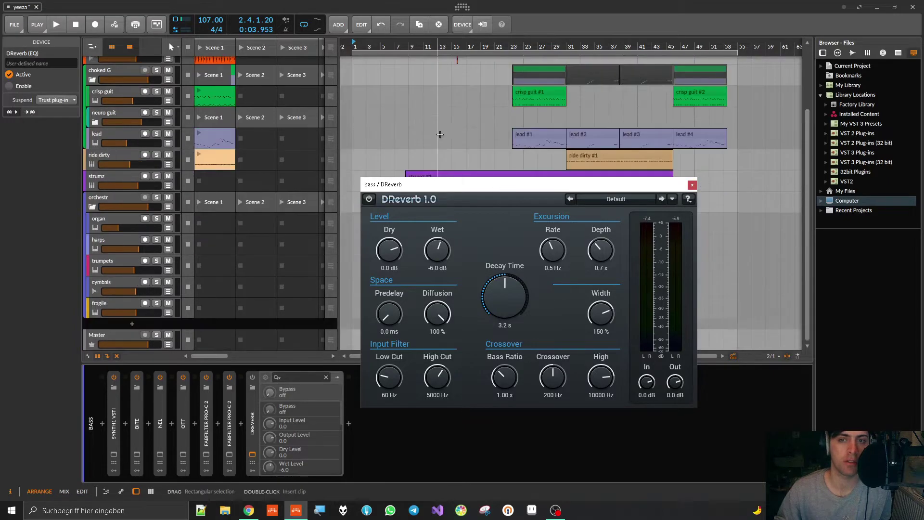
pyautogui.scroll(3, 440, 134)
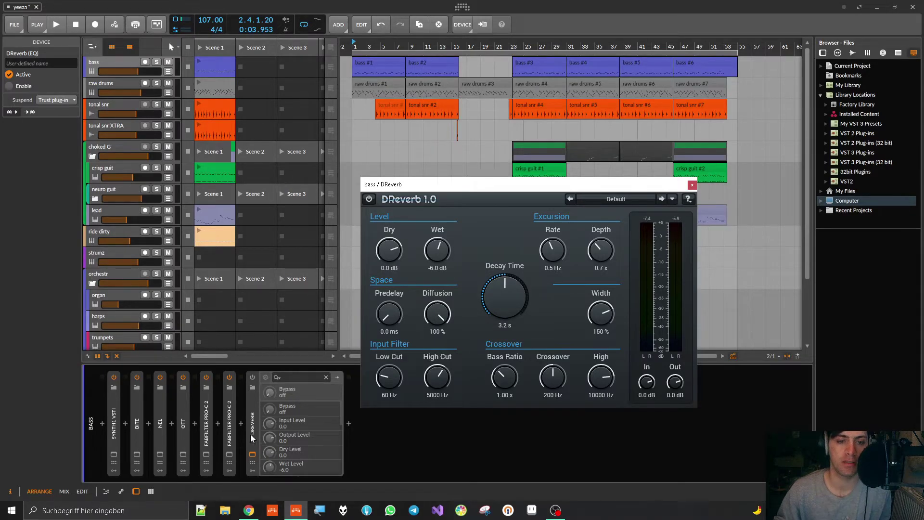
pyautogui.click(298, 397)
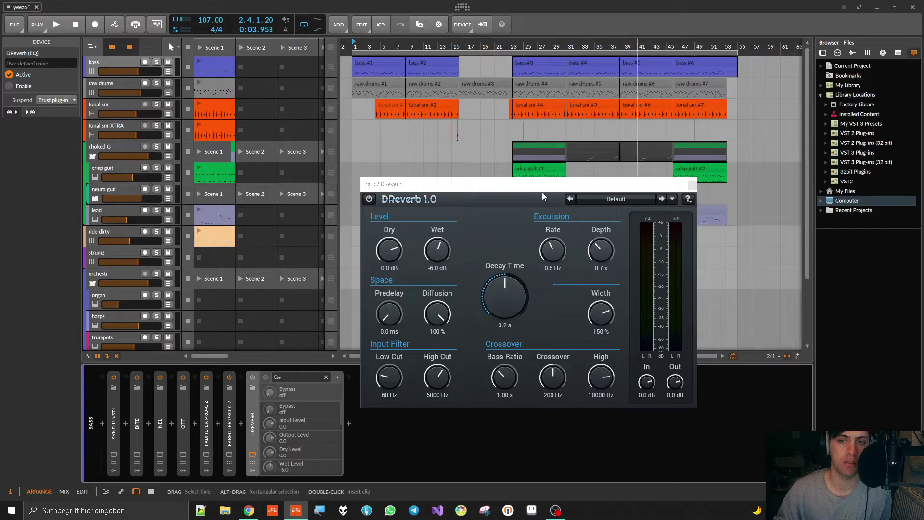
# - View the version and developer information of the DReverb plug-in and close it
pyautogui.click(367, 199)
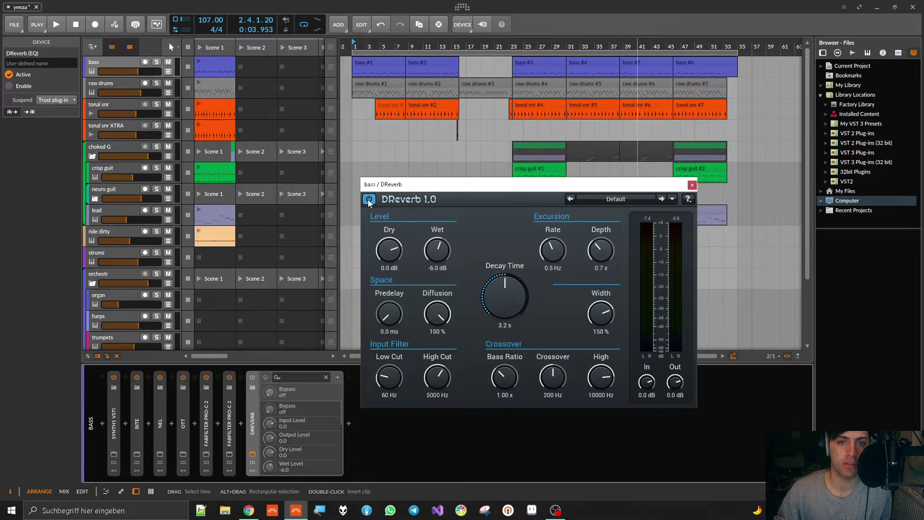
pyautogui.click(689, 199)
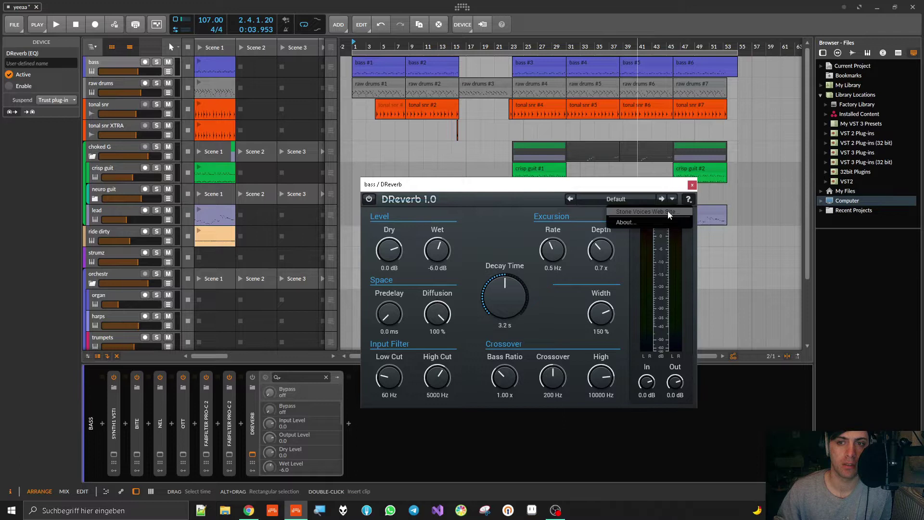
pyautogui.click(615, 222)
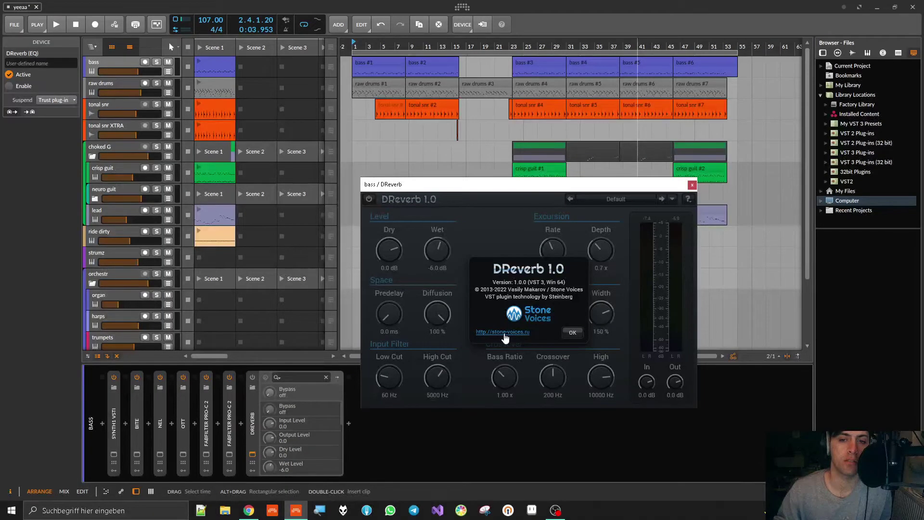
pyautogui.click(576, 334)
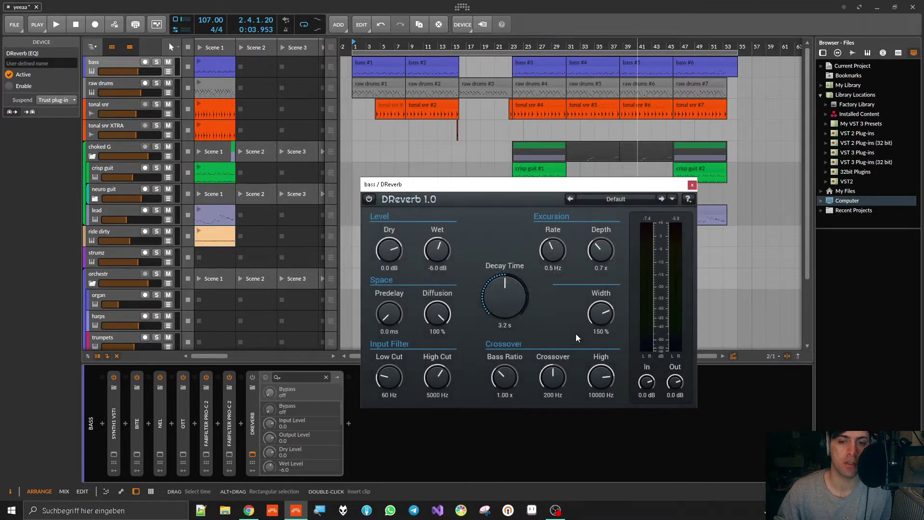
# - Delete the DReverb device from the bass track's device chain
pyautogui.click(253, 418)
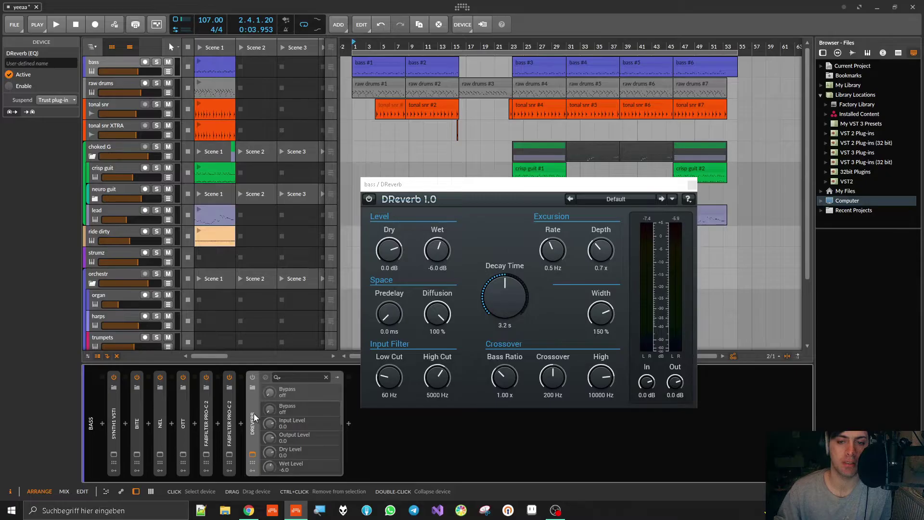
pyautogui.press('Delete')
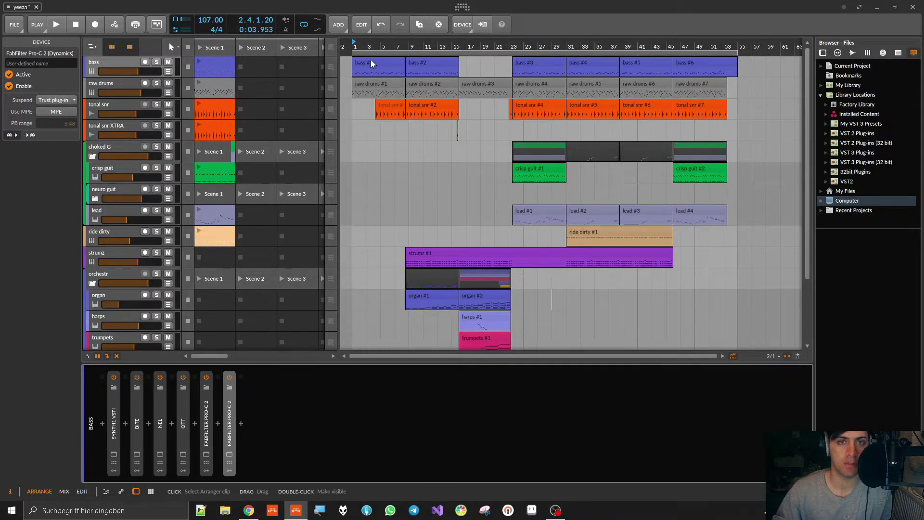
# - Audition the arrangement from its start, show the devices of the raw drums track, and stop playback
pyautogui.press('space')
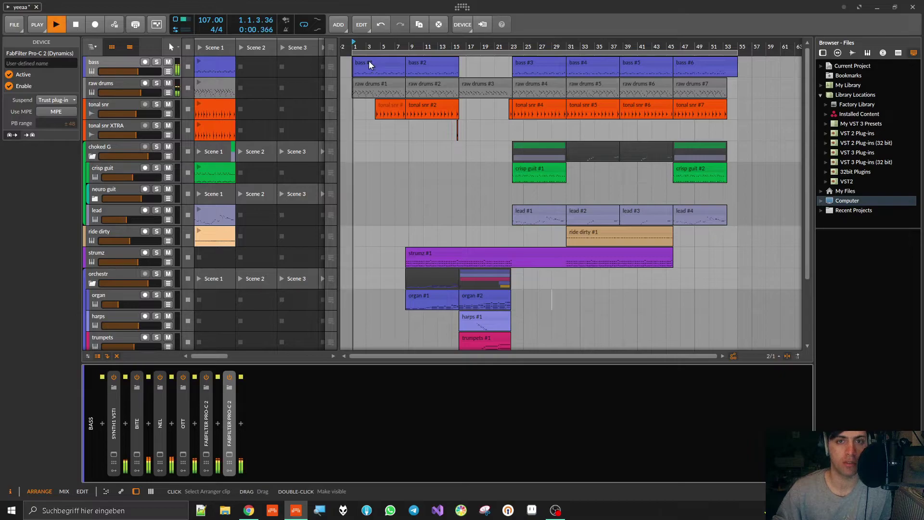
pyautogui.click(102, 85)
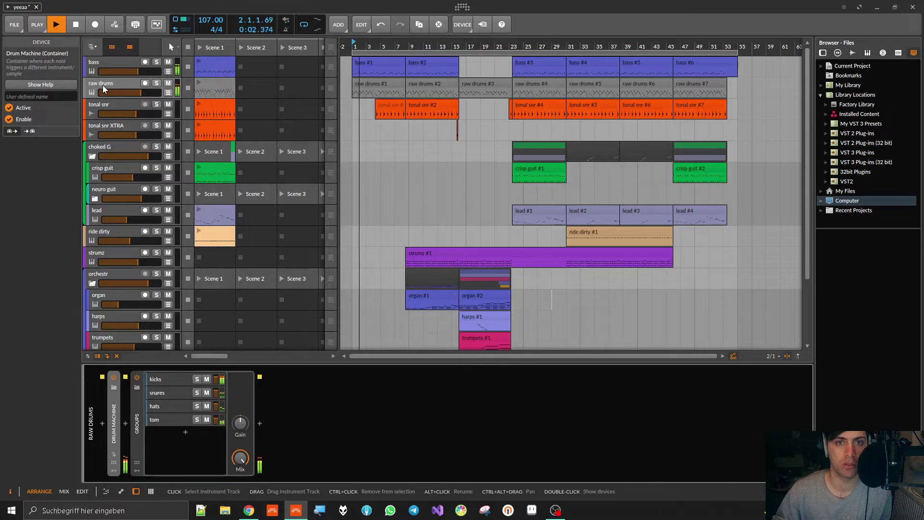
pyautogui.scroll(1, 356, 94)
pyautogui.scroll(3, 356, 93)
pyautogui.press('space')
# - Set the arranger loop region to start at 1.1.1.00 with a length of 2 bars
pyautogui.moveTo(380, 356); pyautogui.dragTo(379, 356)
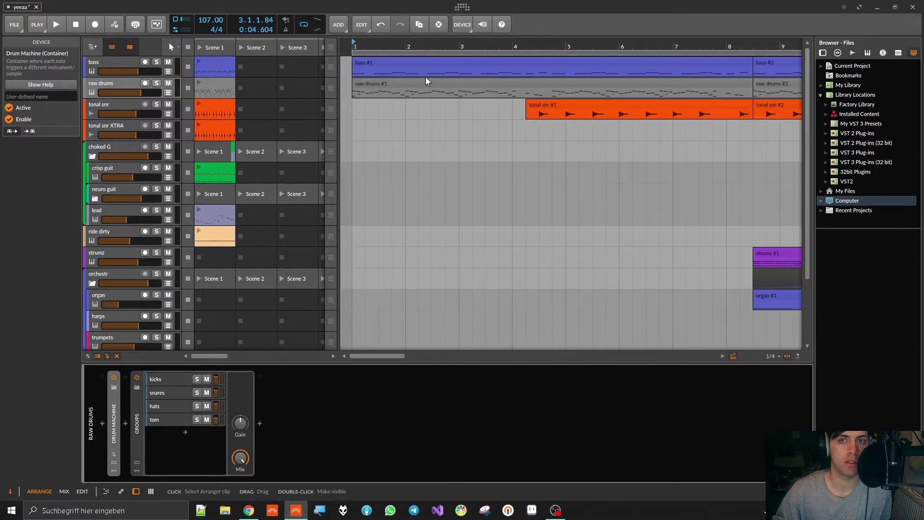
pyautogui.scroll(-5, 427, 76)
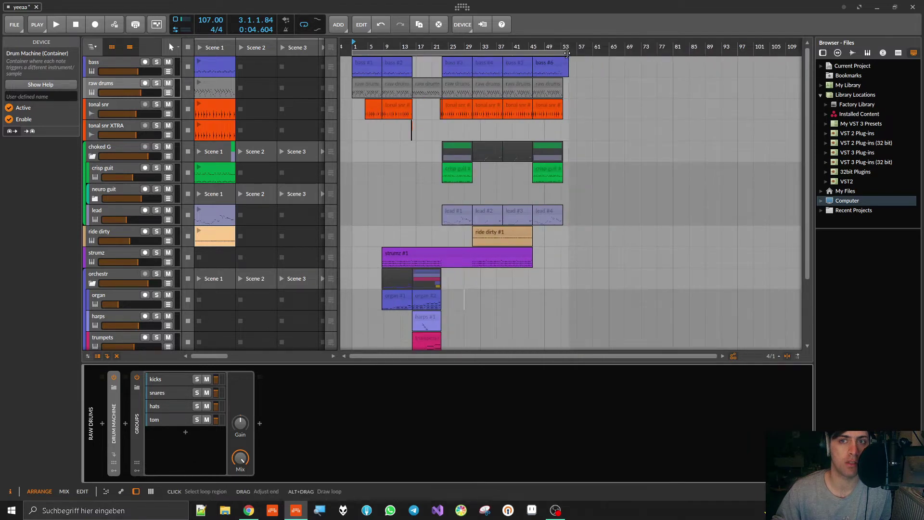
pyautogui.moveTo(352, 67); pyautogui.dragTo(359, 63)
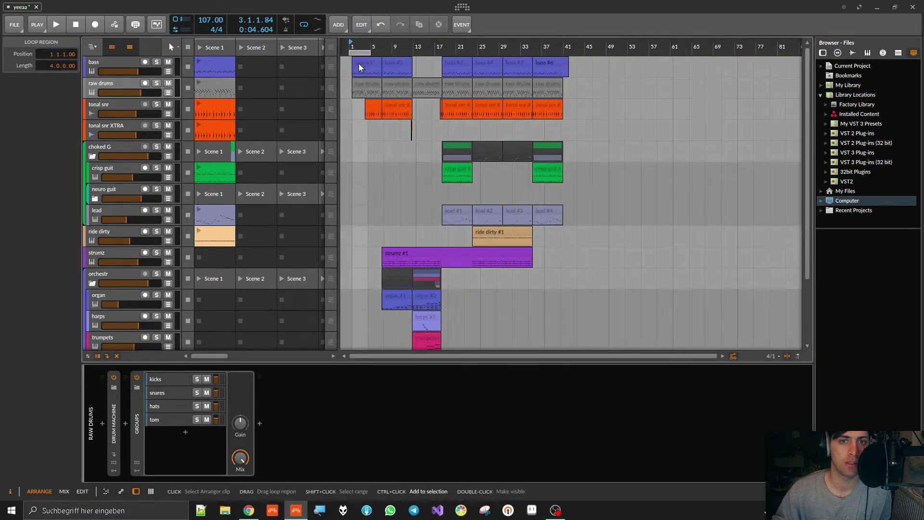
pyautogui.scroll(5, 359, 63)
pyautogui.hscroll(-5, 461, 103)
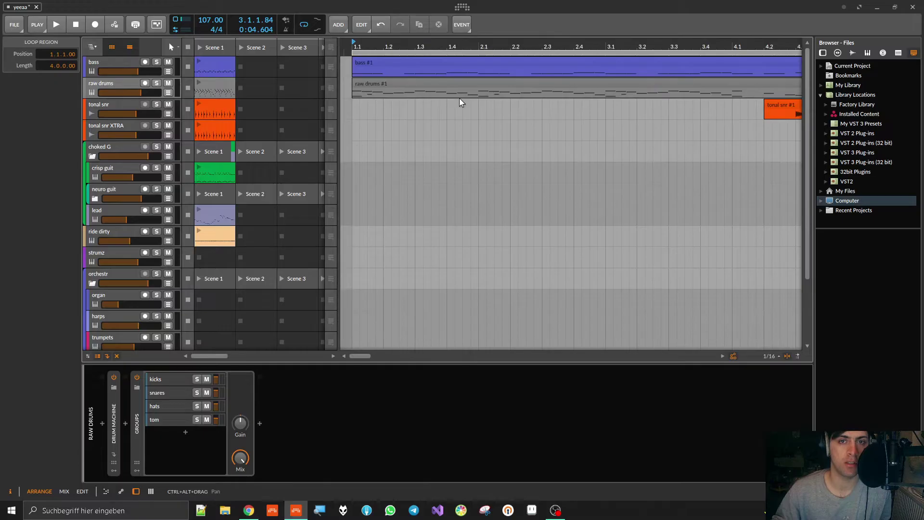
pyautogui.scroll(-2, 640, 56)
pyautogui.moveTo(638, 54); pyautogui.dragTo(494, 81)
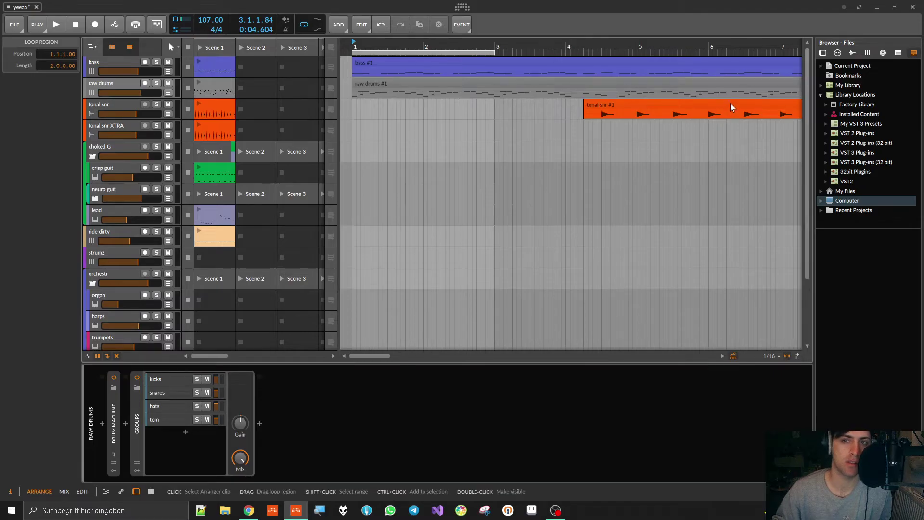
# - Add DReverb after Ozone Imager 2 in the snares layer of the raw drums track's groups device
pyautogui.scroll(-10, 701, 107)
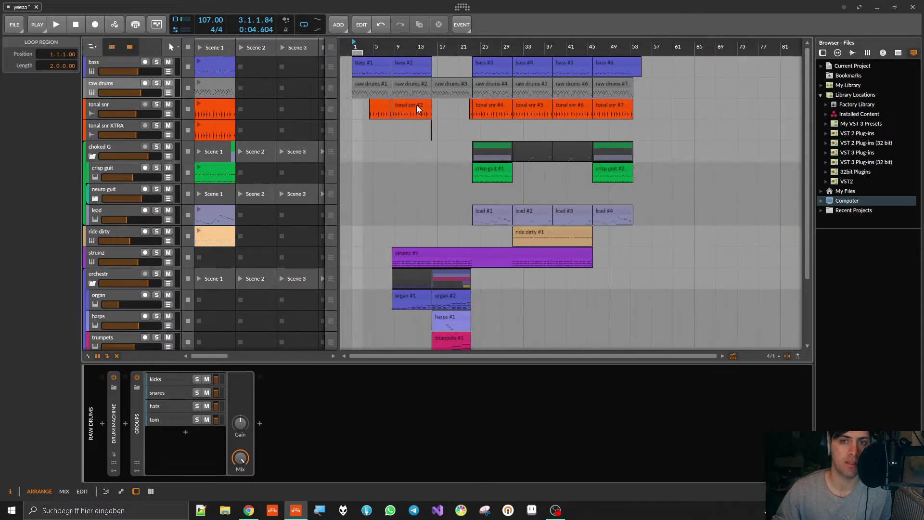
pyautogui.scroll(12, 361, 101)
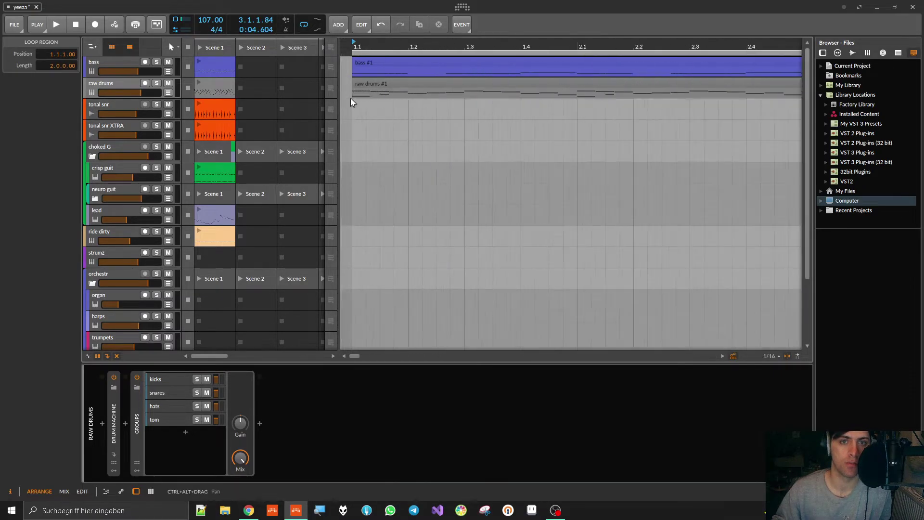
pyautogui.scroll(-4, 350, 98)
pyautogui.click(93, 85)
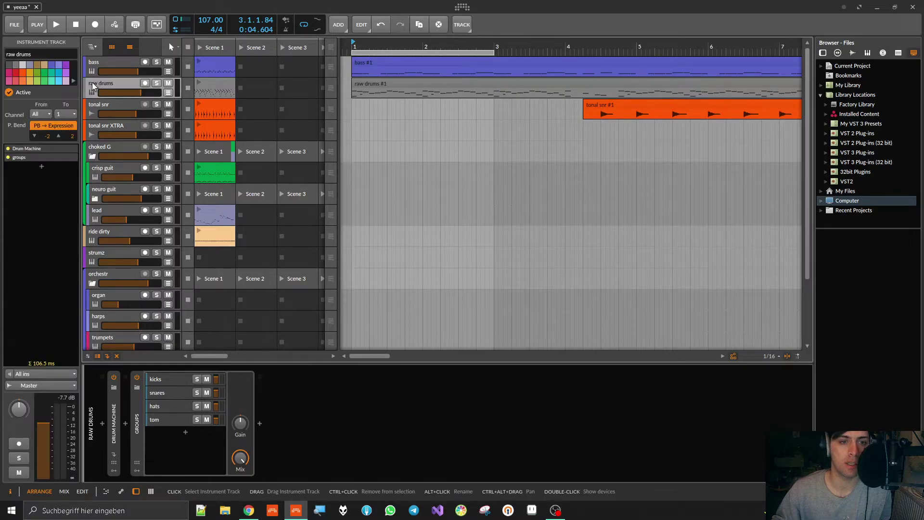
pyautogui.click(157, 396)
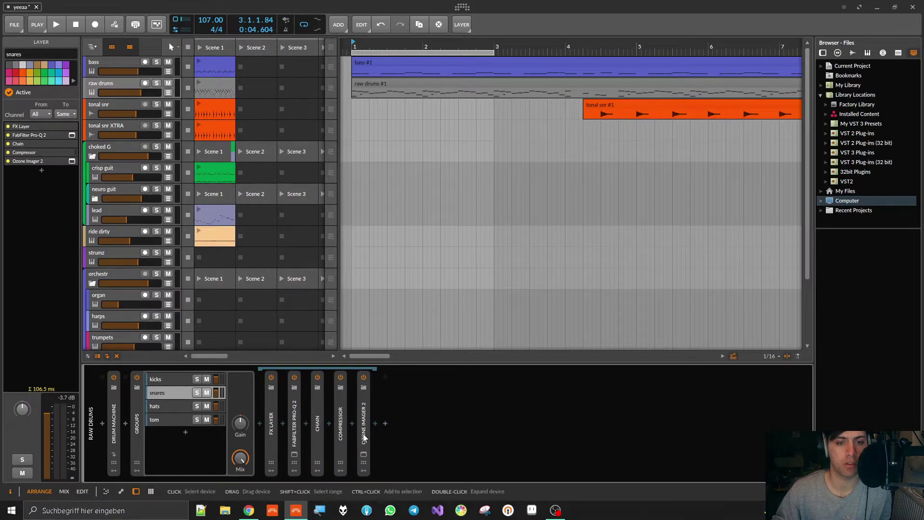
pyautogui.click(373, 423)
pyautogui.write('dre')
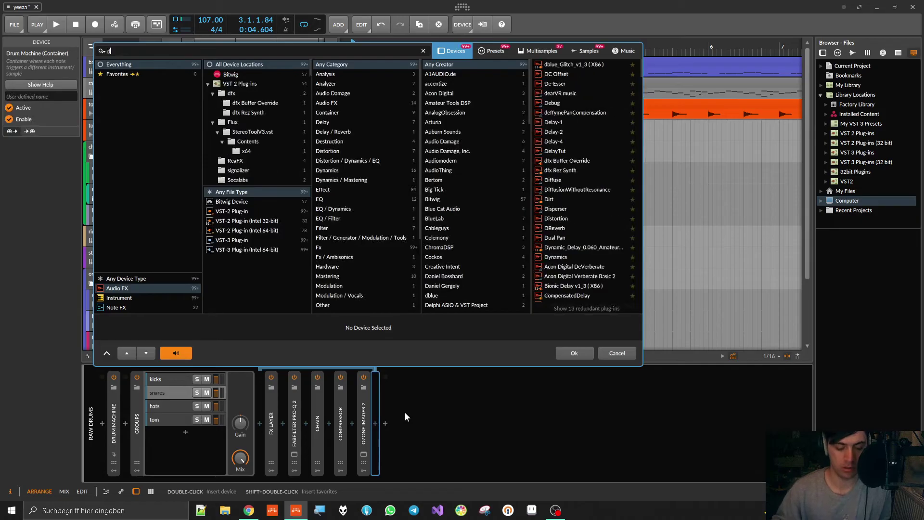
pyautogui.doubleClick(571, 65)
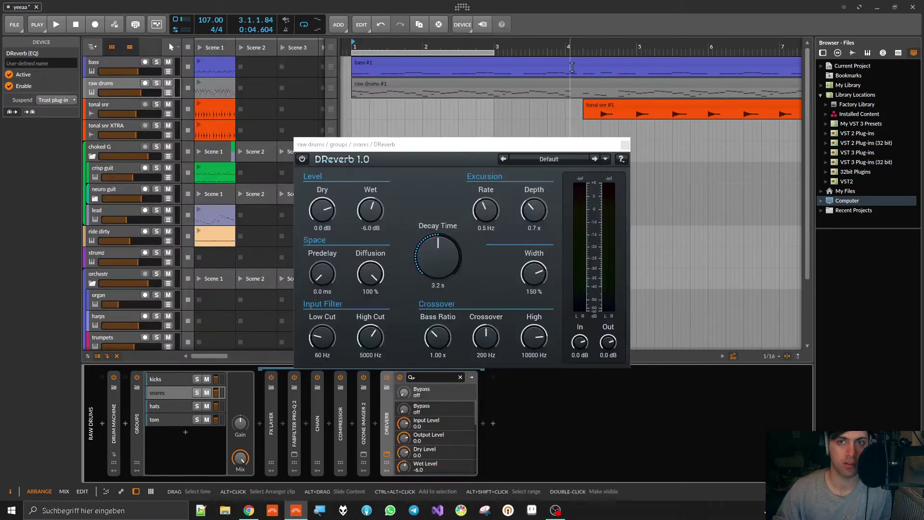
# - Solo the snares layer and audition it through DReverb from the start of the arrangement
pyautogui.press('space')
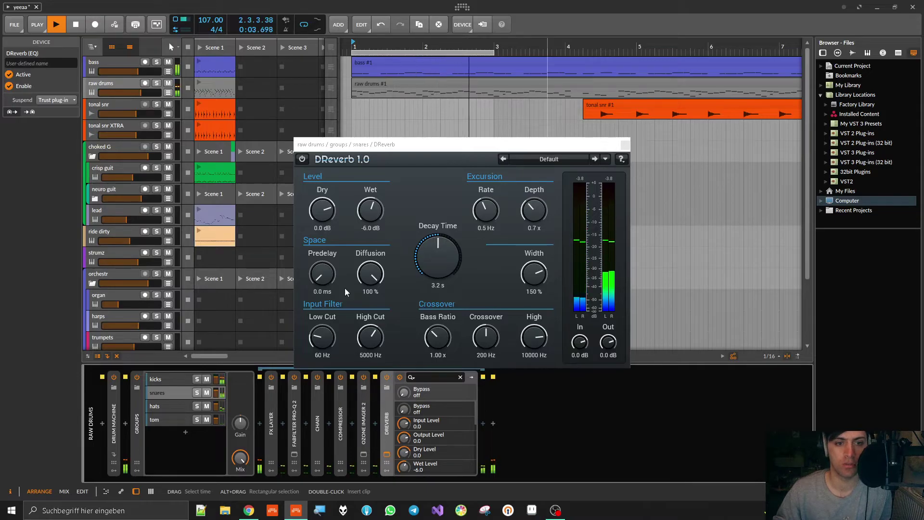
pyautogui.click(192, 393)
pyautogui.click(196, 392)
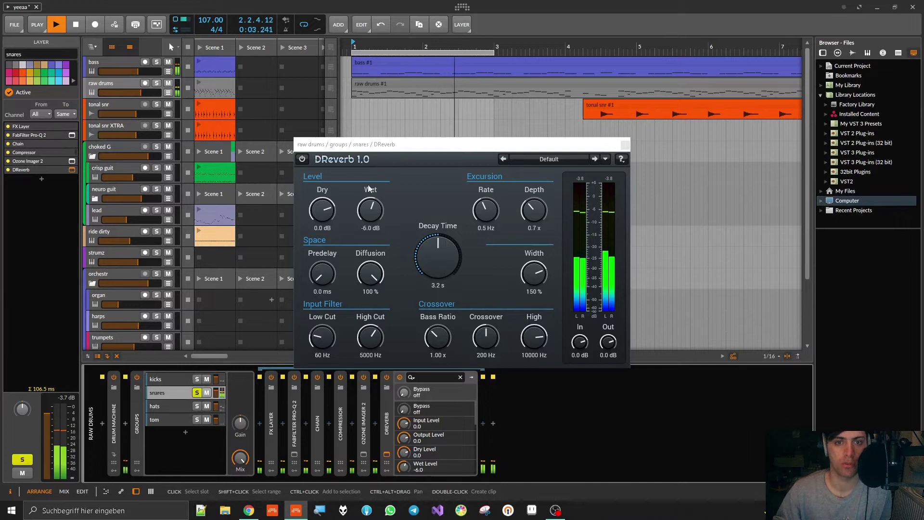
pyautogui.press('space')
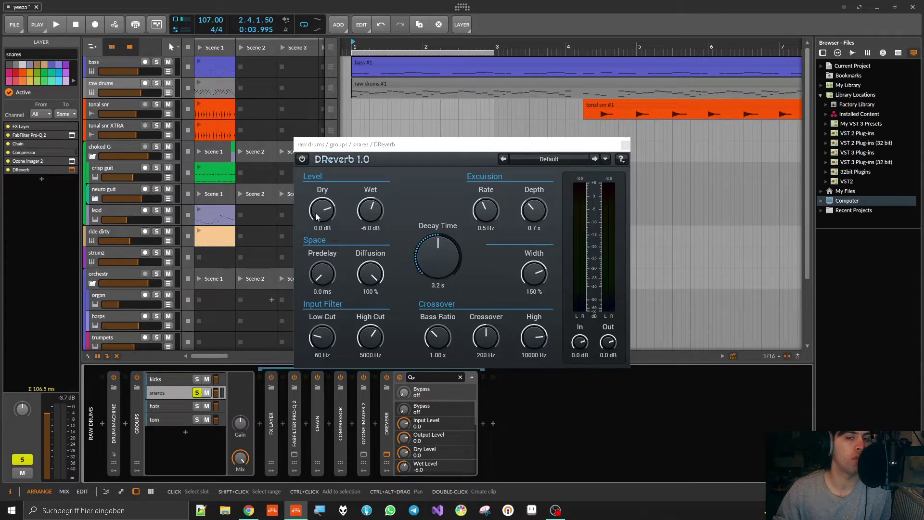
pyautogui.press('space')
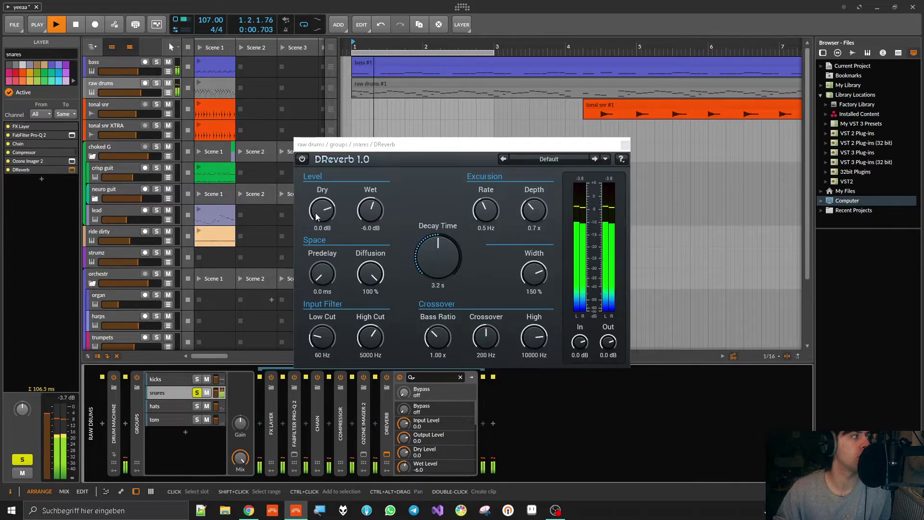
pyautogui.press('space')
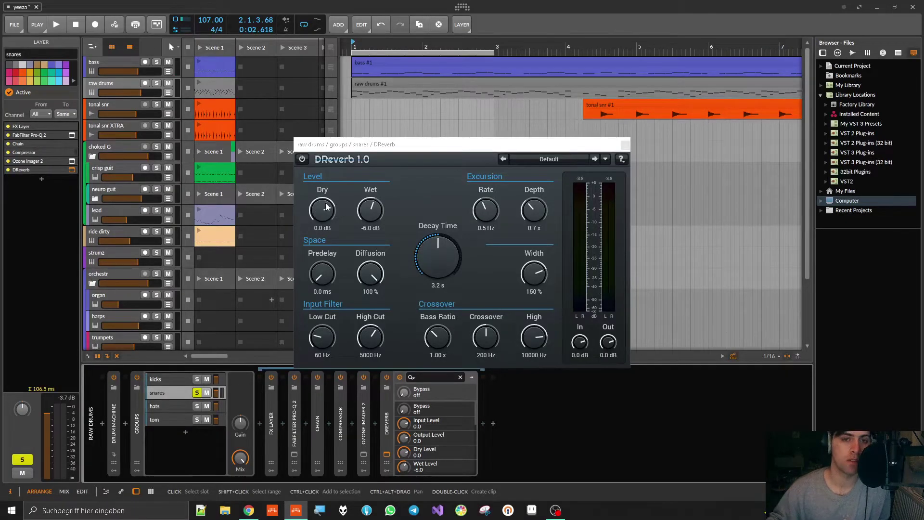
# - Lower DReverb's Dry level to -46.9 dB and raise its Low Cut to 242 Hz during playback
pyautogui.click(327, 207)
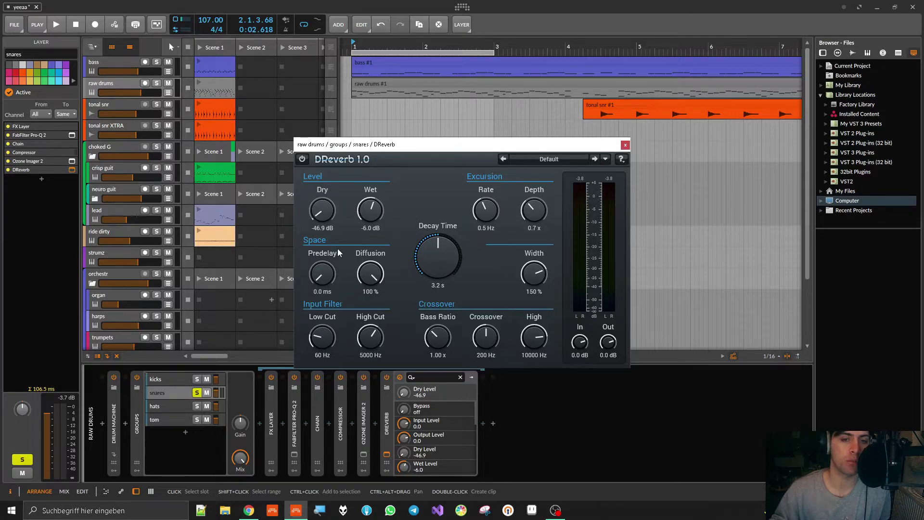
pyautogui.press('space')
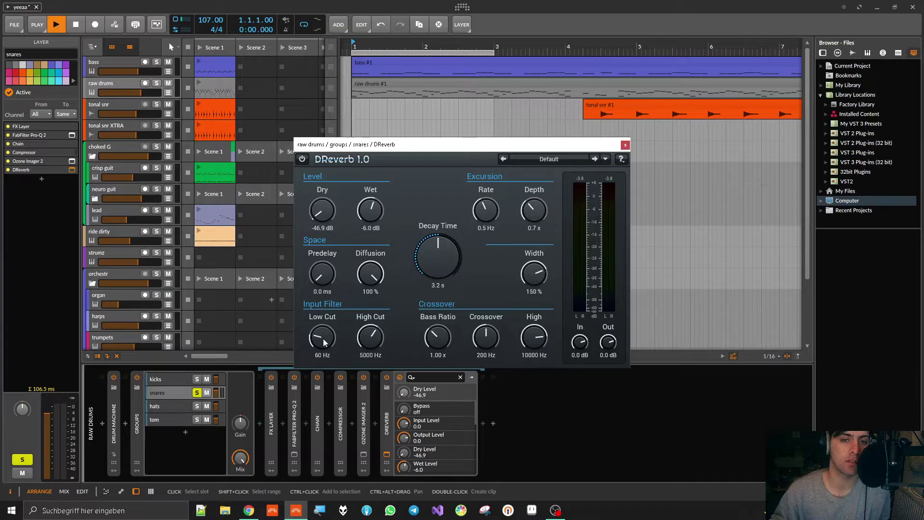
pyautogui.moveTo(323, 339)
pyautogui.mouseDown()
pyautogui.moveTo(323, 304)
pyautogui.moveTo(323, 322)
pyautogui.mouseUp()
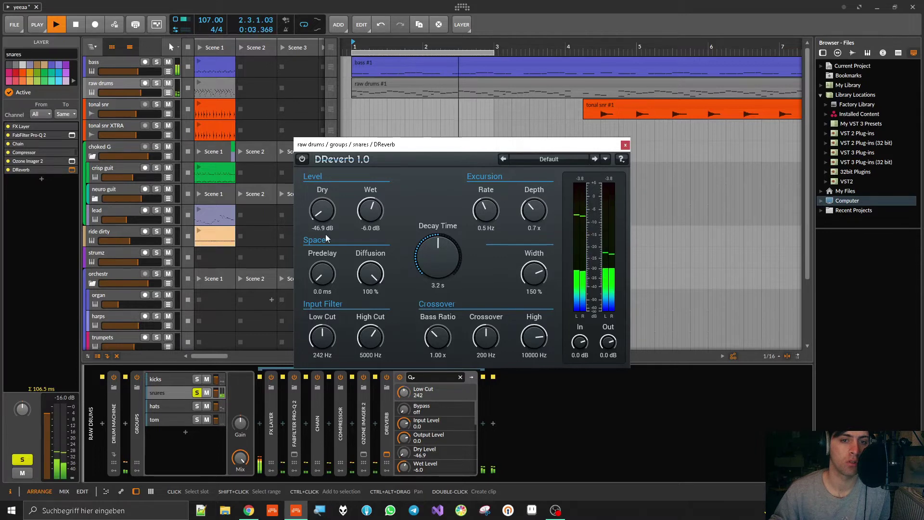
# - Set DReverb's Dry to 0.0 dB, Wet to -7.7 dB, Low Cut to 175 Hz and High Cut to 12574 Hz, and stop playback
pyautogui.moveTo(324, 223); pyautogui.dragTo(324, 209)
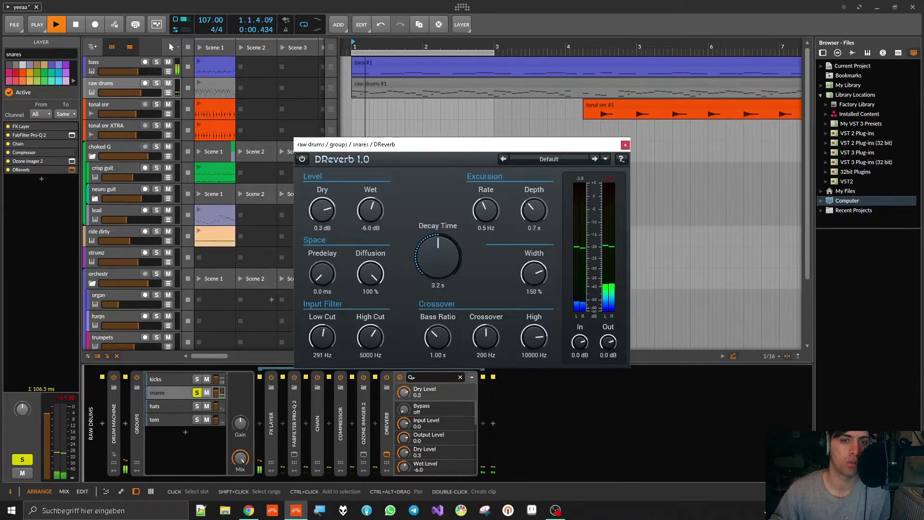
pyautogui.moveTo(370, 210); pyautogui.dragTo(370, 215)
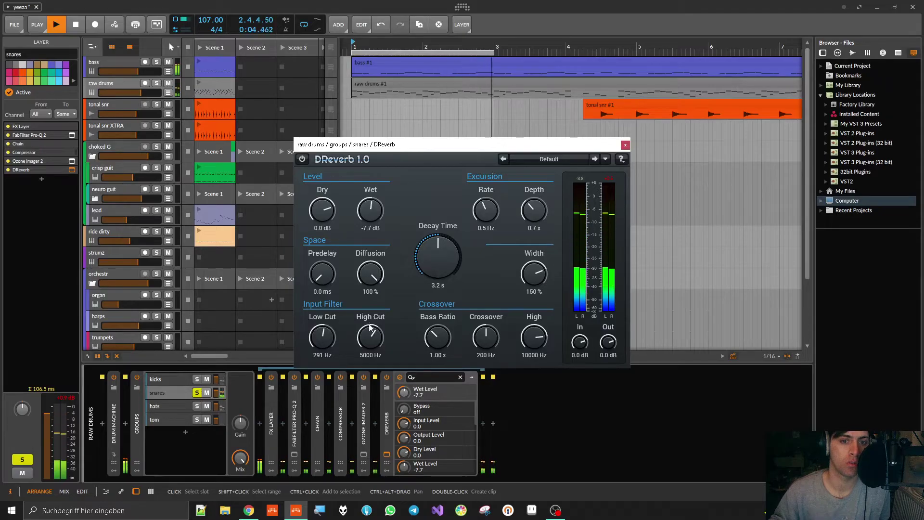
pyautogui.moveTo(322, 337); pyautogui.dragTo(370, 331)
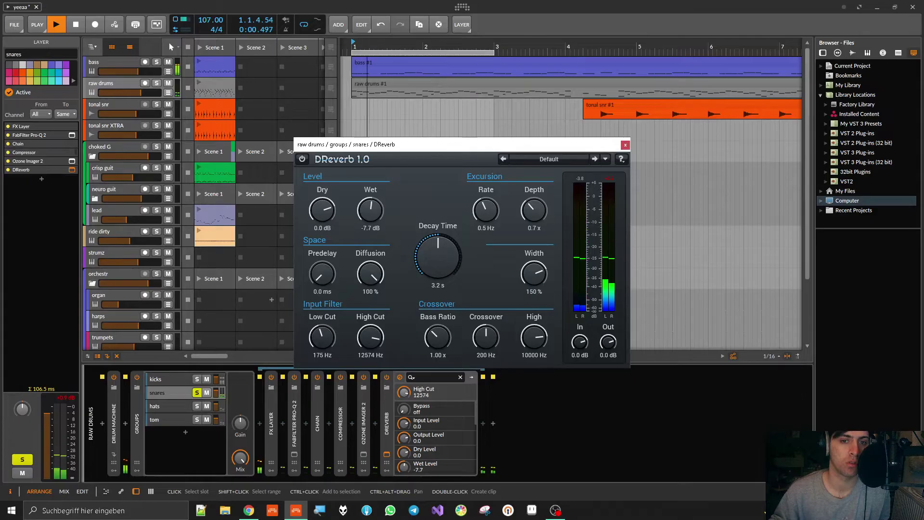
pyautogui.press('space')
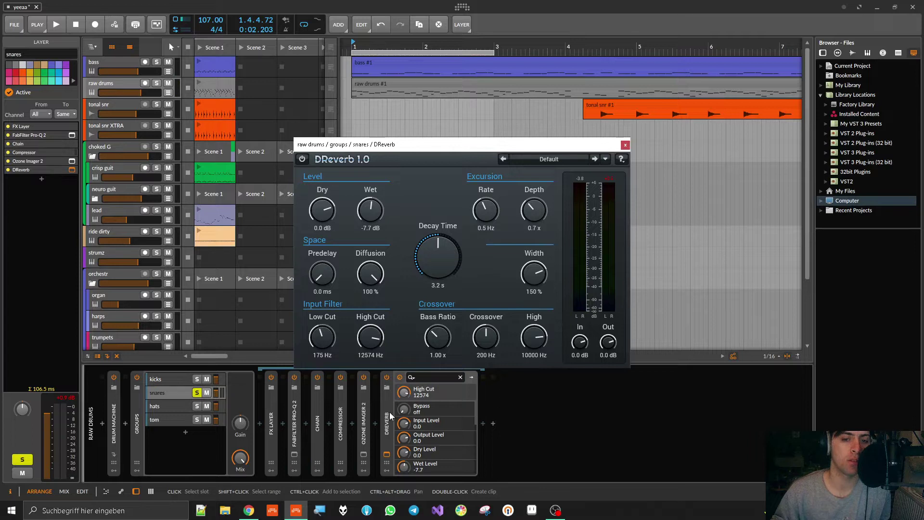
# - Add the Raum effect directly before DReverb in the snares layer's device chain and open its plug-in window
pyautogui.click(376, 423)
pyautogui.write('raum')
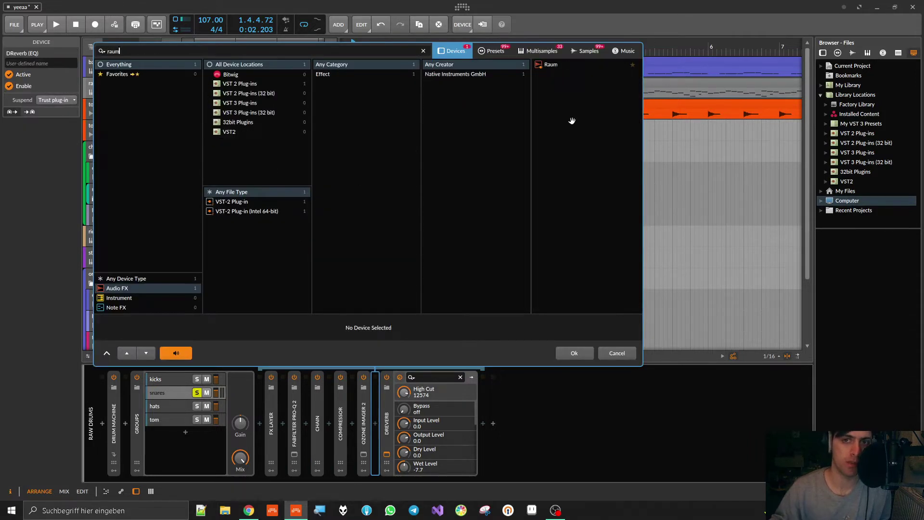
pyautogui.doubleClick(573, 64)
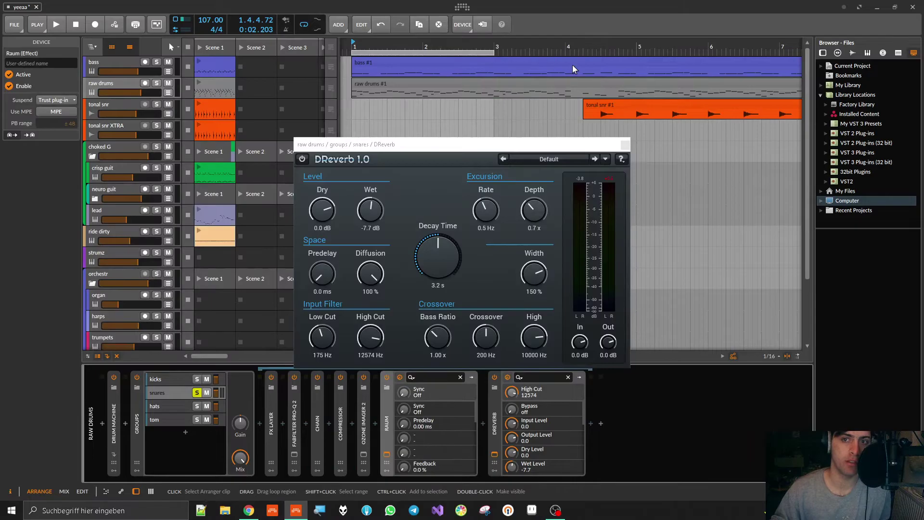
pyautogui.click(387, 454)
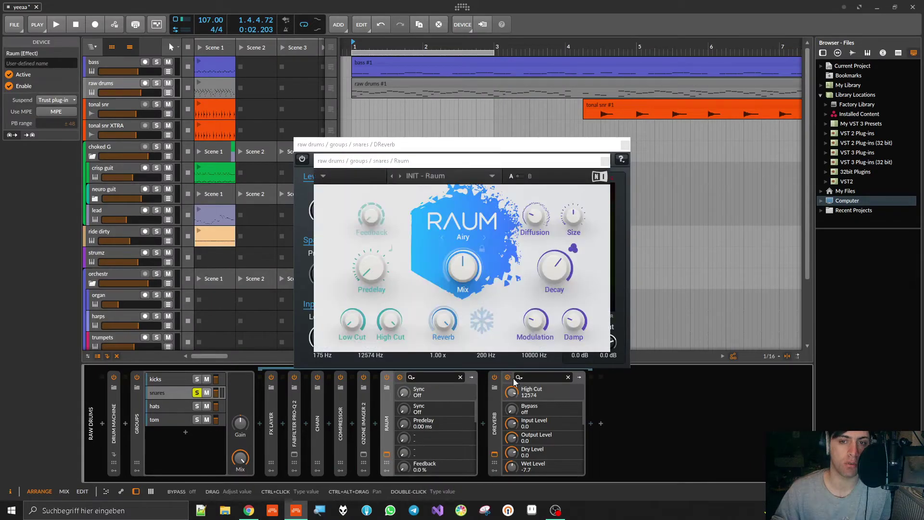
# - Place the Raum and DReverb windows side by side, disable DReverb and audition Raum with its Low Cut at -8.40 dB
pyautogui.moveTo(506, 164); pyautogui.dragTo(310, 122)
pyautogui.moveTo(539, 154); pyautogui.dragTo(746, 111)
pyautogui.click(495, 378)
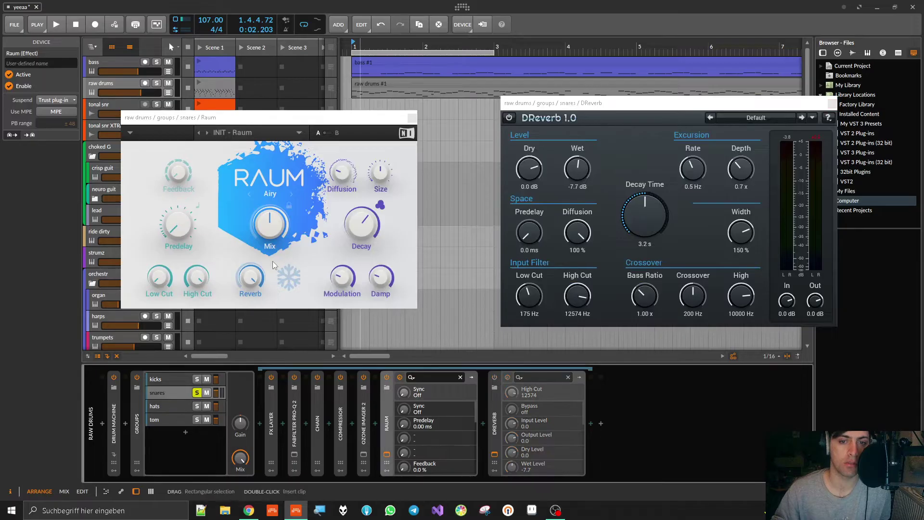
pyautogui.press('space')
pyautogui.moveTo(160, 278)
pyautogui.mouseDown()
pyautogui.moveTo(159, 308)
pyautogui.moveTo(160, 296)
pyautogui.mouseUp()
pyautogui.press('space')
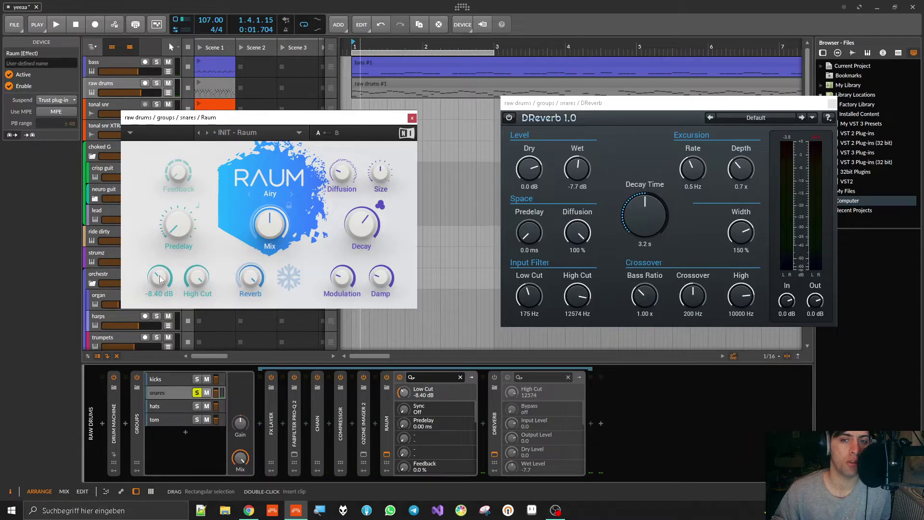
# - Delete Raum from the snares chain, re-enable DReverb and bring its window back toward the middle of the screen
pyautogui.click(389, 411)
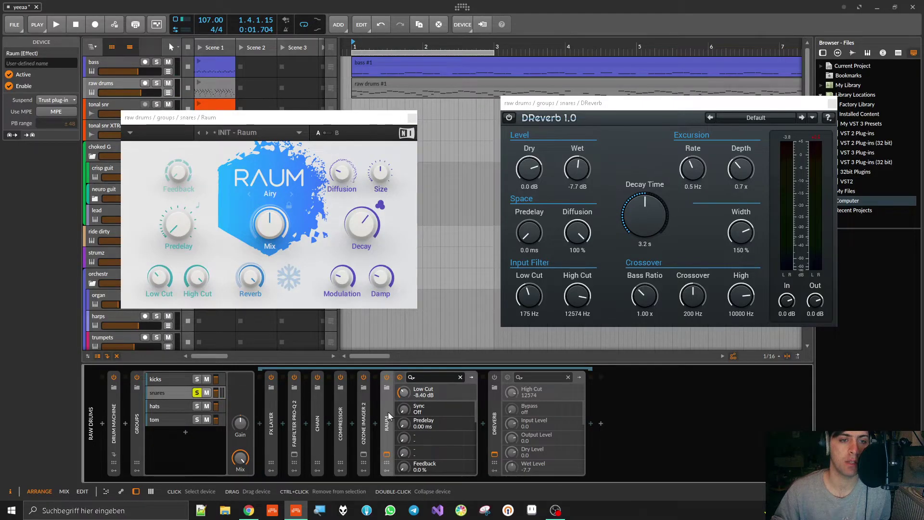
pyautogui.click(154, 277)
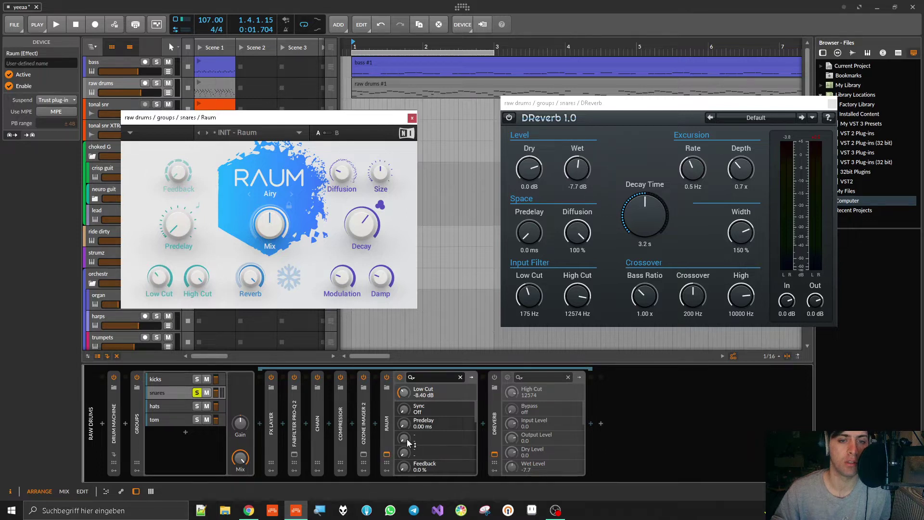
pyautogui.click(384, 422)
pyautogui.press('Delete')
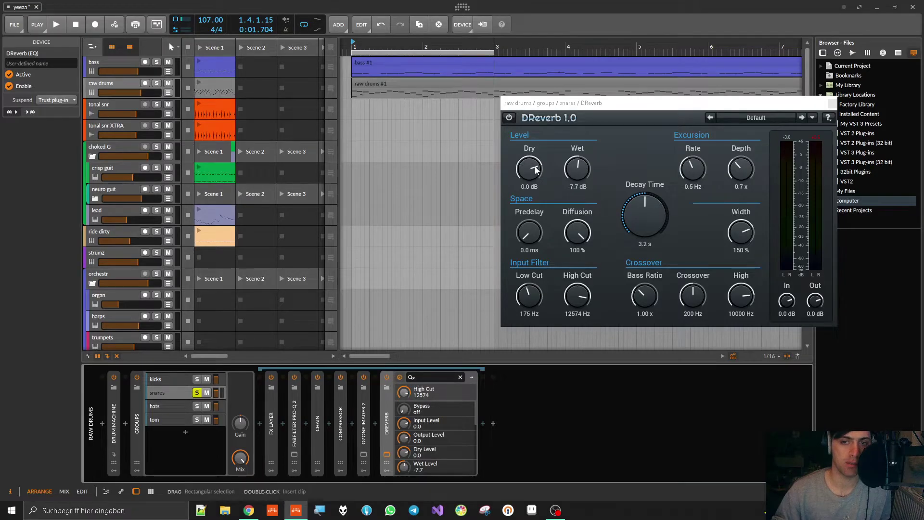
pyautogui.moveTo(588, 103); pyautogui.dragTo(447, 140)
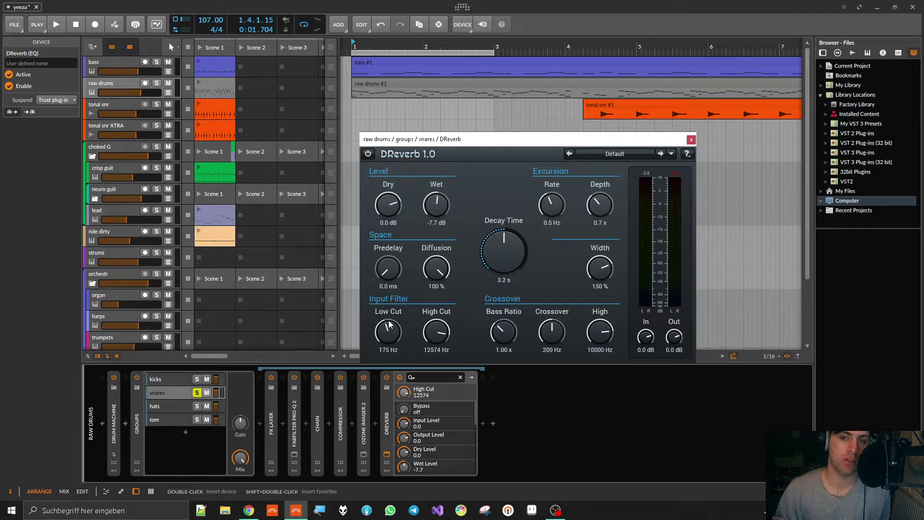
# - Lower DReverb's Diffusion to 0 % during playback, stop, and mute the bass track
pyautogui.press('space')
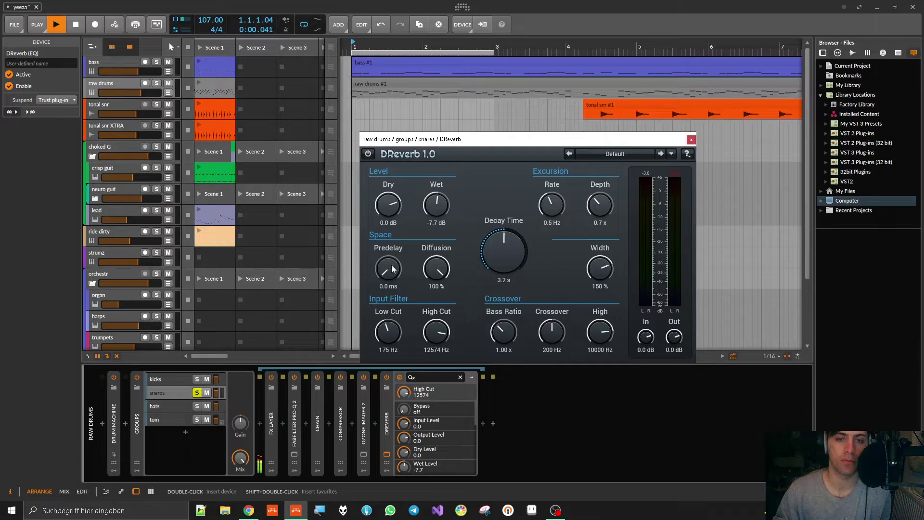
pyautogui.moveTo(436, 268); pyautogui.dragTo(436, 270)
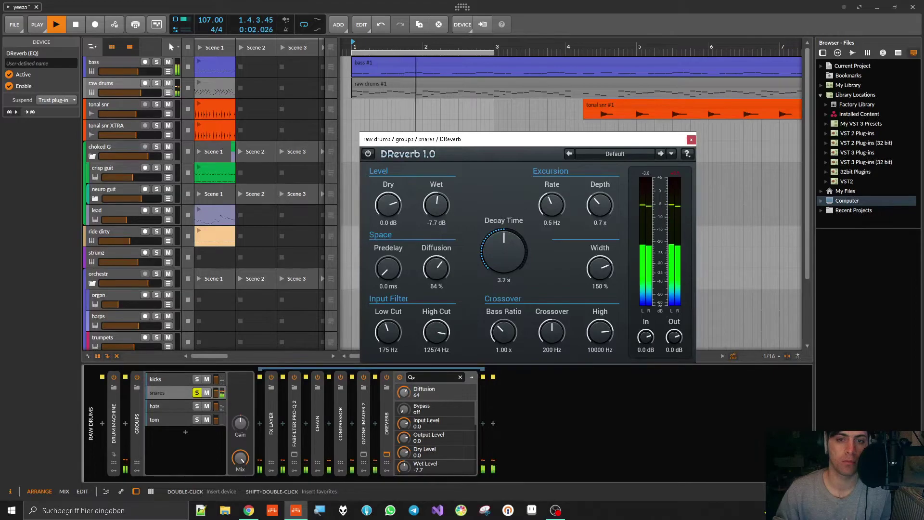
pyautogui.moveTo(436, 269); pyautogui.dragTo(436, 308)
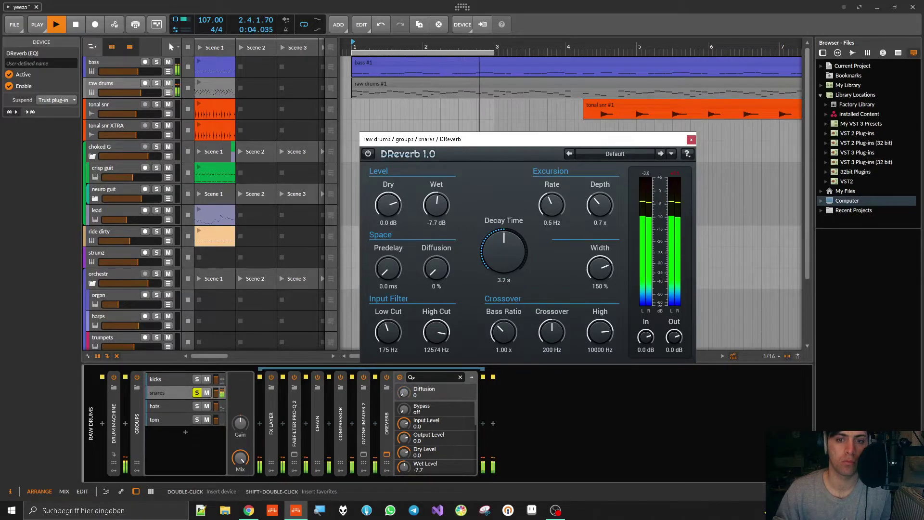
pyautogui.press('space')
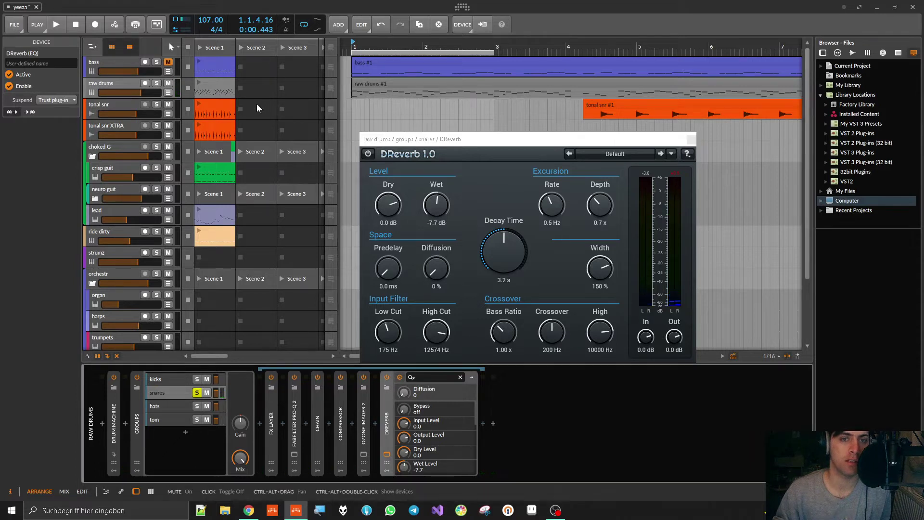
# - Audition the snares without the bass, raise DReverb's Diffusion to 100 % during playback and stop
pyautogui.press('space')
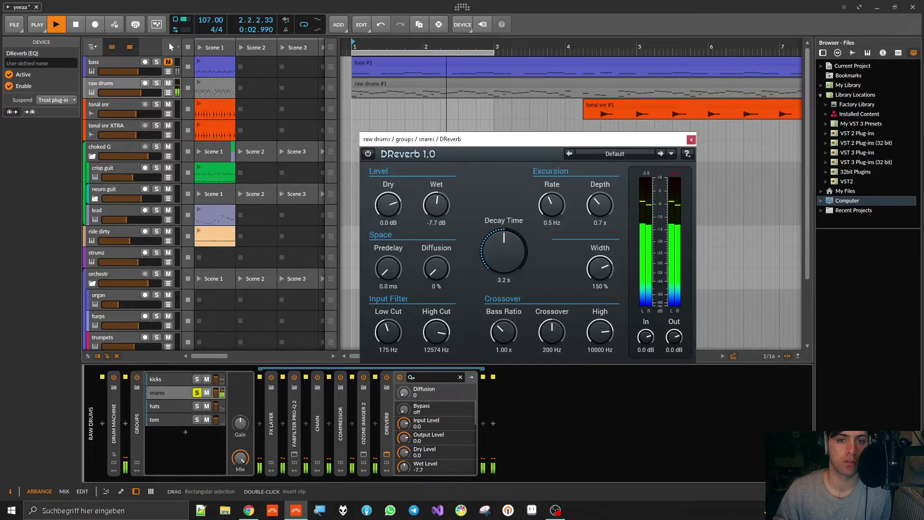
pyautogui.moveTo(443, 273); pyautogui.dragTo(443, 220)
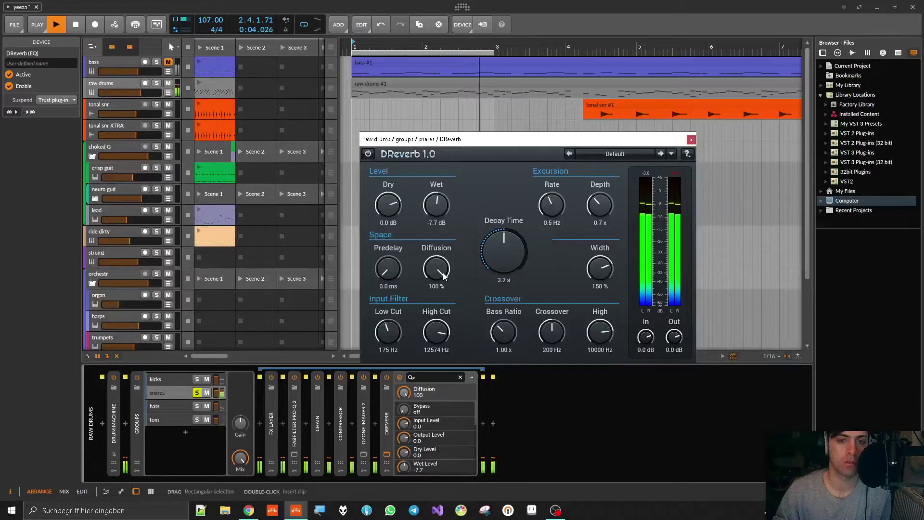
pyautogui.press('space')
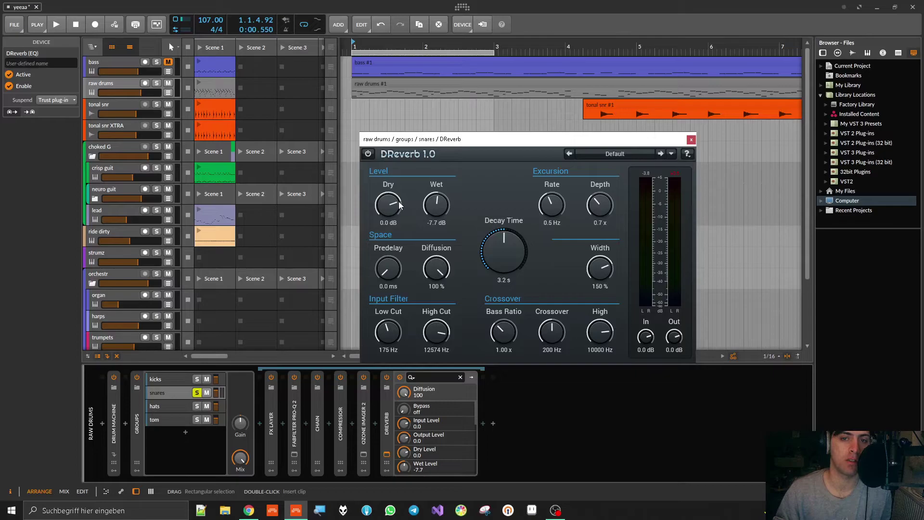
# - Audition only the reverb signal with DReverb's Dry level at -inf. dB, and return Dry to 0.0 dB
pyautogui.moveTo(394, 208); pyautogui.dragTo(395, 209)
pyautogui.press('space')
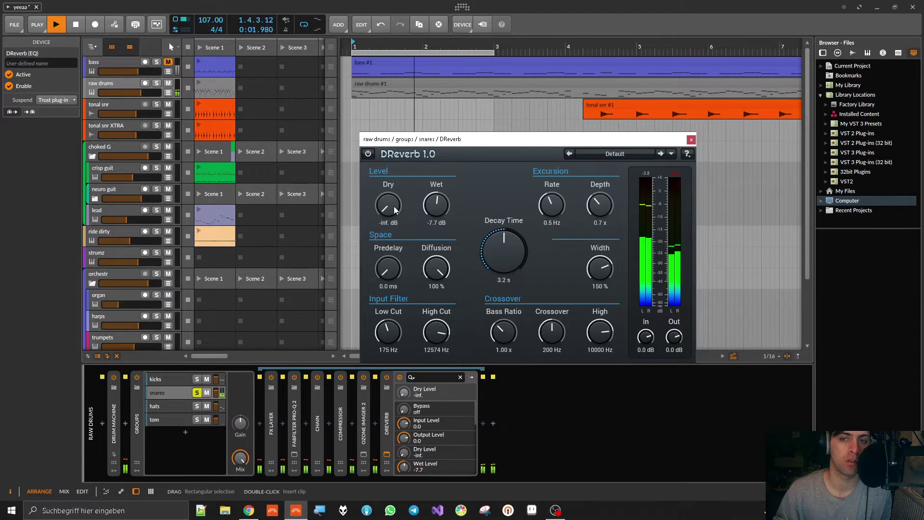
pyautogui.press('space')
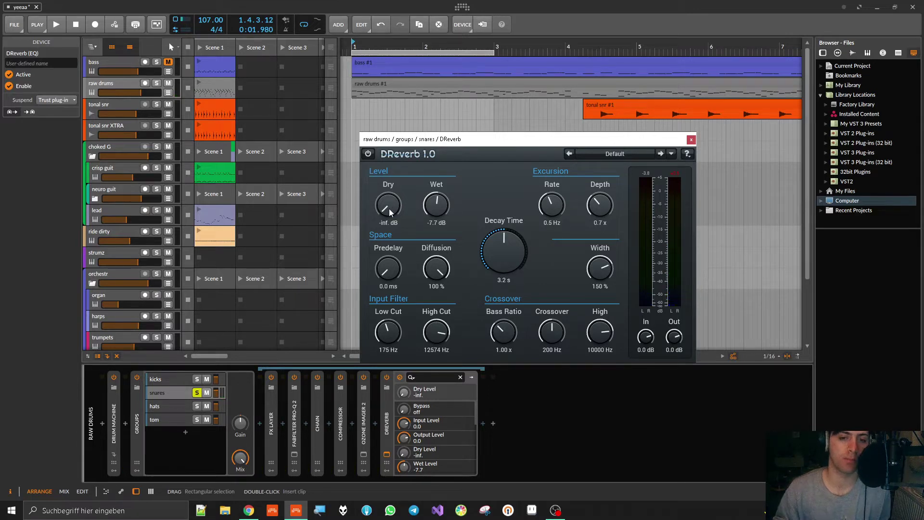
pyautogui.press('space')
pyautogui.press('space')
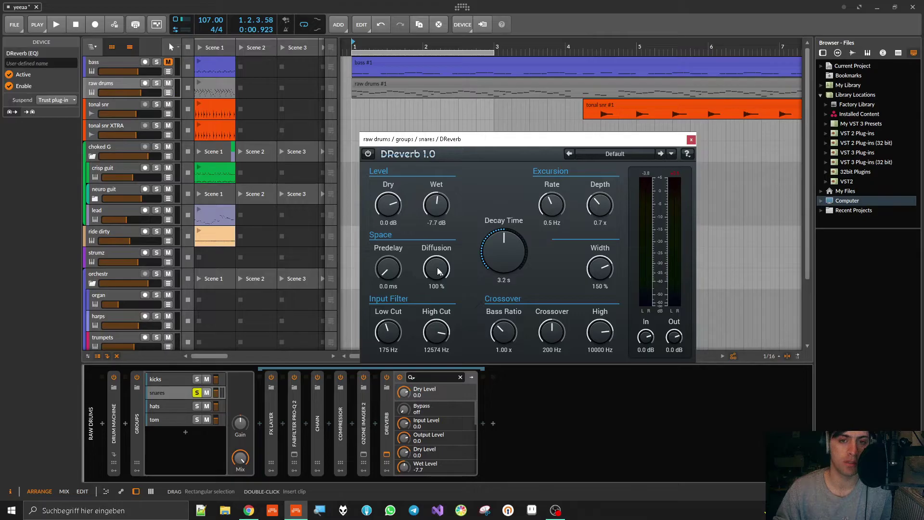
# - Try reduced Dry levels such as -8.3 dB and -2.5 dB in DReverb, and reset Dry to 0.0 dB
pyautogui.moveTo(386, 204); pyautogui.dragTo(387, 221)
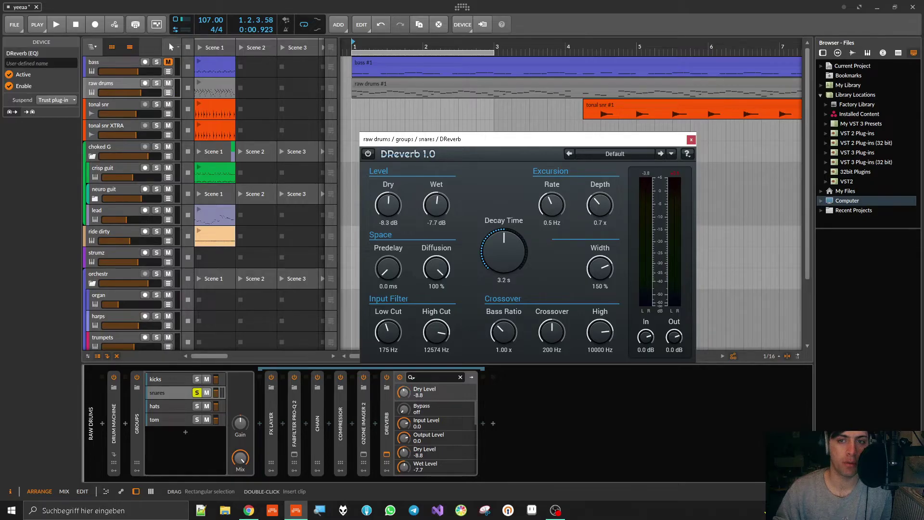
pyautogui.moveTo(391, 204); pyautogui.dragTo(390, 198)
pyautogui.doubleClick(387, 201)
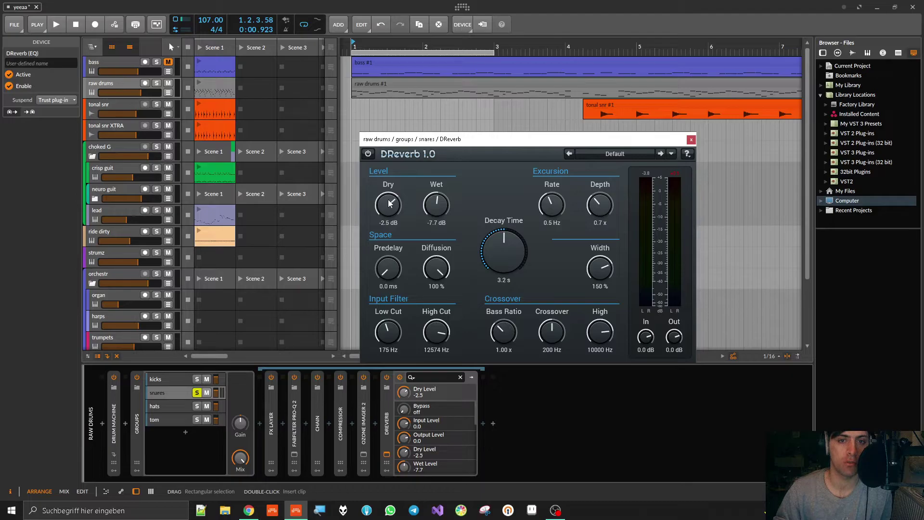
pyautogui.scroll(1, 390, 203)
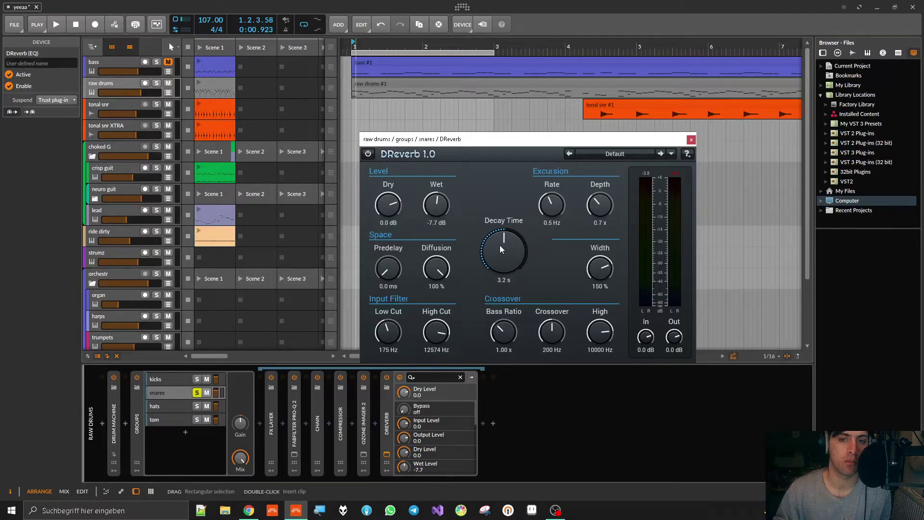
# - Vary DReverb's Decay Time and Diffusion during playback, ending at 1.4 s and 100 %, and stop
pyautogui.press('space')
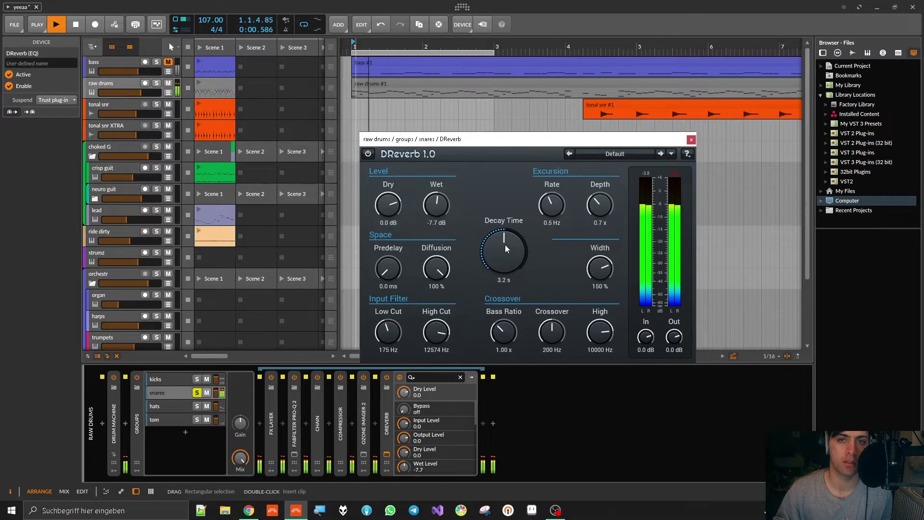
pyautogui.moveTo(505, 244); pyautogui.dragTo(505, 283)
pyautogui.moveTo(437, 269); pyautogui.dragTo(436, 317)
pyautogui.moveTo(504, 251); pyautogui.dragTo(504, 180)
pyautogui.moveTo(433, 271); pyautogui.dragTo(434, 231)
pyautogui.moveTo(487, 264); pyautogui.dragTo(487, 292)
pyautogui.press('space')
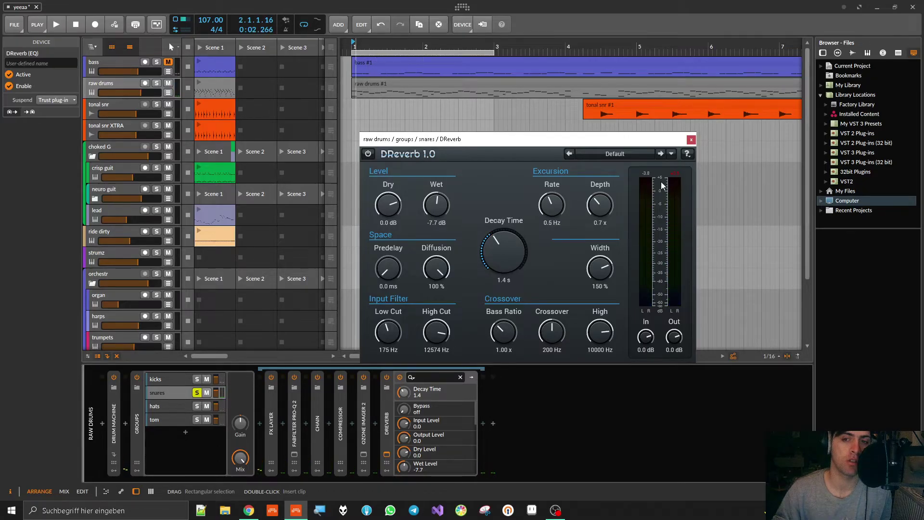
# - Set DReverb's Excursion Rate to 3.2 Hz, Depth to 1.5 x and Width to 157 % while auditioning the snares
pyautogui.press('space')
pyautogui.moveTo(565, 212); pyautogui.dragTo(601, 211)
pyautogui.click(600, 205)
pyautogui.press('space')
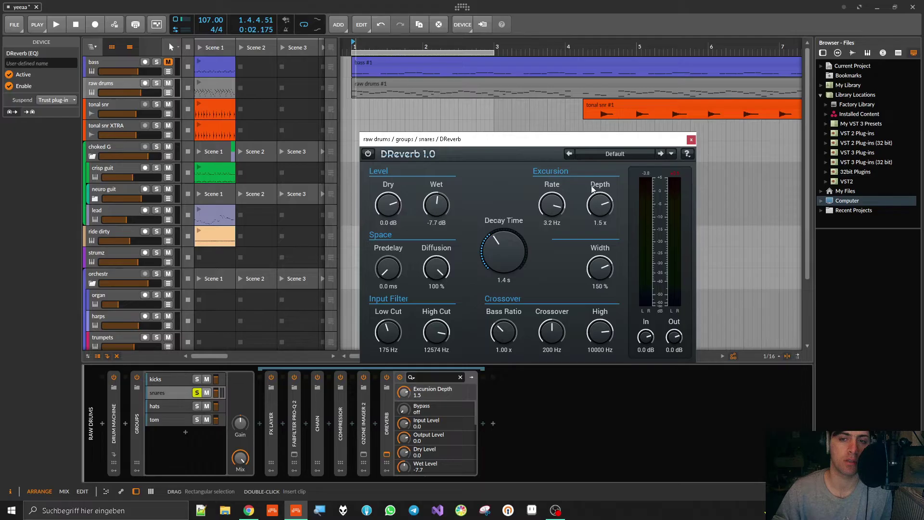
pyautogui.press('space')
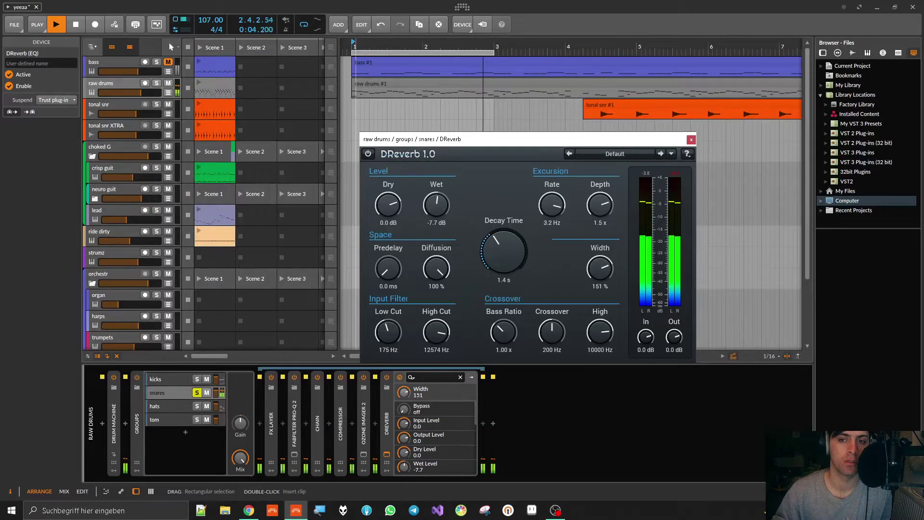
pyautogui.press('space')
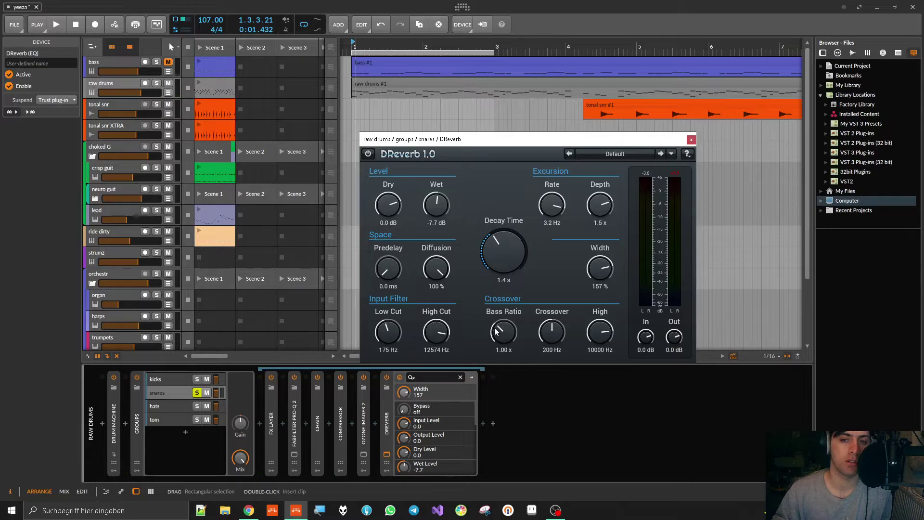
# - Adjust DReverb's Crossover section while auditioning, ending at Bass Ratio 2.05 x, Crossover 136 Hz and High 1369 Hz
pyautogui.press('space')
pyautogui.moveTo(510, 334); pyautogui.dragTo(511, 301)
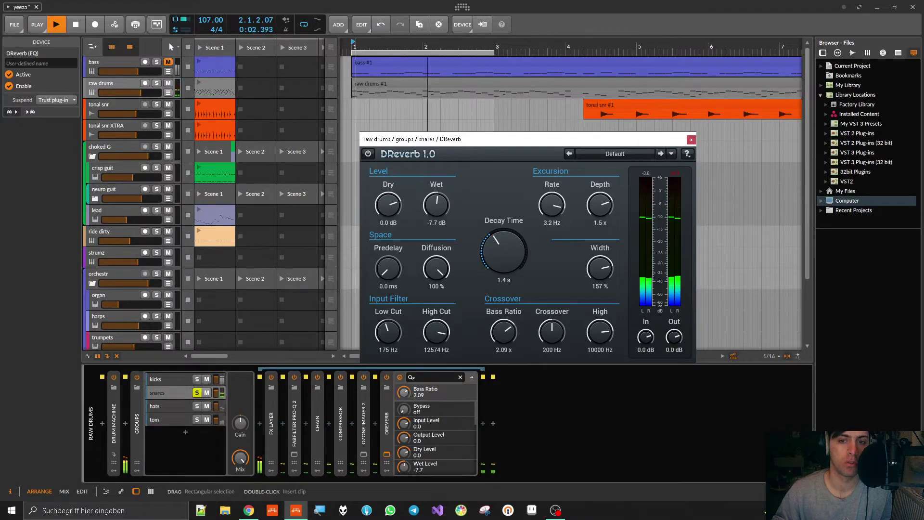
pyautogui.moveTo(549, 336)
pyautogui.mouseDown()
pyautogui.moveTo(549, 347)
pyautogui.moveTo(549, 318)
pyautogui.mouseUp()
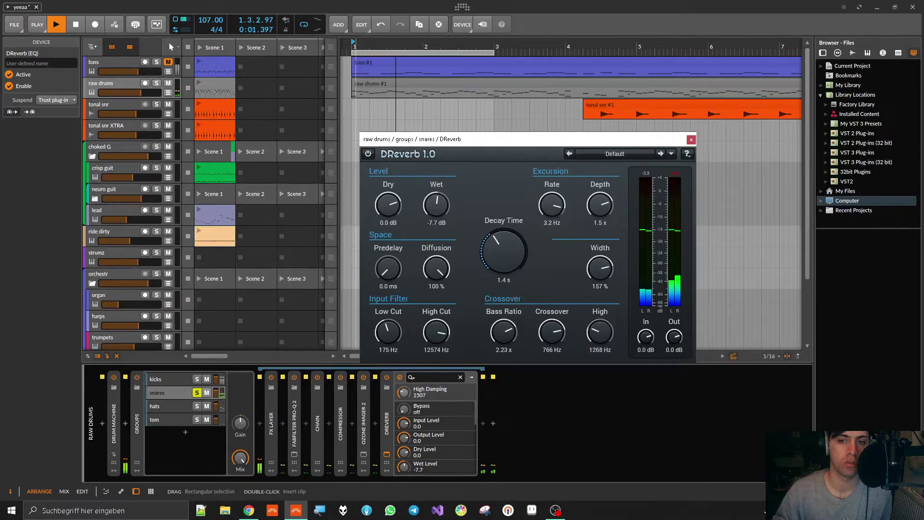
pyautogui.moveTo(562, 326); pyautogui.dragTo(552, 349)
pyautogui.moveTo(504, 332); pyautogui.dragTo(504, 341)
pyautogui.moveTo(599, 332)
pyautogui.mouseDown()
pyautogui.moveTo(599, 316)
pyautogui.moveTo(599, 328)
pyautogui.mouseUp()
pyautogui.press('space')
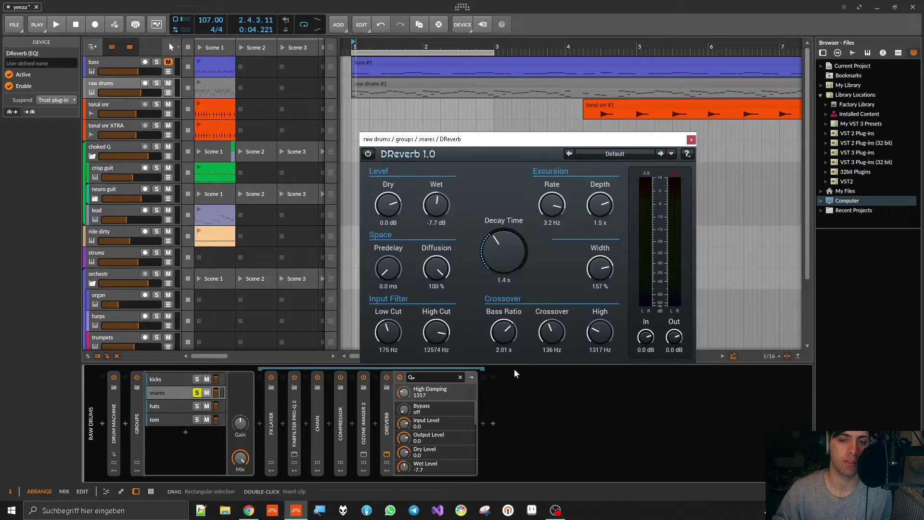
pyautogui.moveTo(512, 333); pyautogui.dragTo(511, 327)
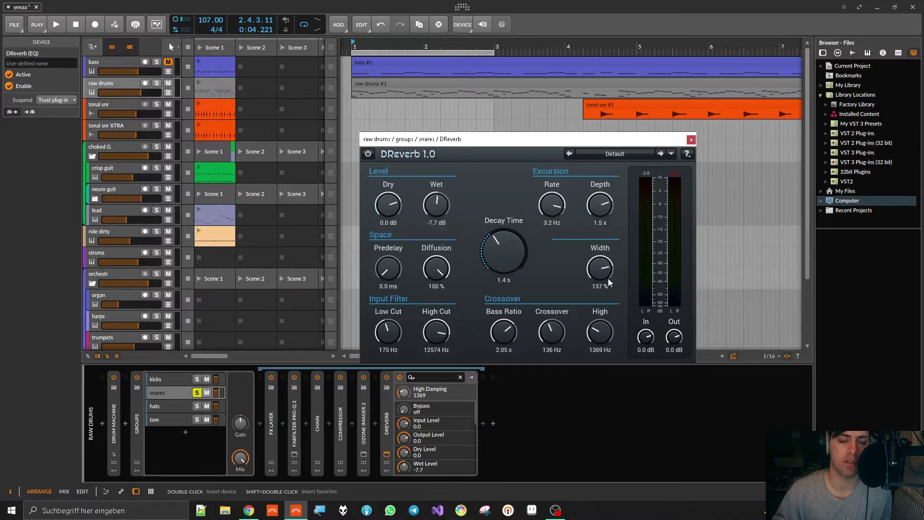
# - During playback, lower the crossover High to 988 Hz and set Excursion Rate to 4.1 Hz and Depth to 0.6 x
pyautogui.press('space')
pyautogui.moveTo(604, 331)
pyautogui.mouseDown()
pyautogui.moveTo(604, 255)
pyautogui.moveTo(604, 334)
pyautogui.mouseUp()
pyautogui.moveTo(600, 204); pyautogui.dragTo(600, 239)
pyautogui.moveTo(552, 204); pyautogui.dragTo(601, 202)
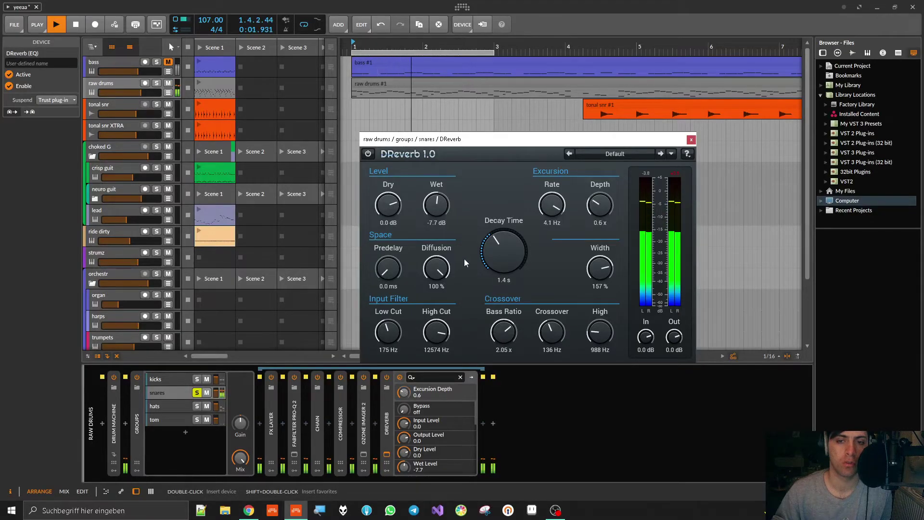
# - Lower DReverb's crossover High to 680 Hz and play the snares from the start to audition it
pyautogui.moveTo(601, 332)
pyautogui.mouseDown()
pyautogui.moveTo(600, 315)
pyautogui.moveTo(607, 338)
pyautogui.mouseUp()
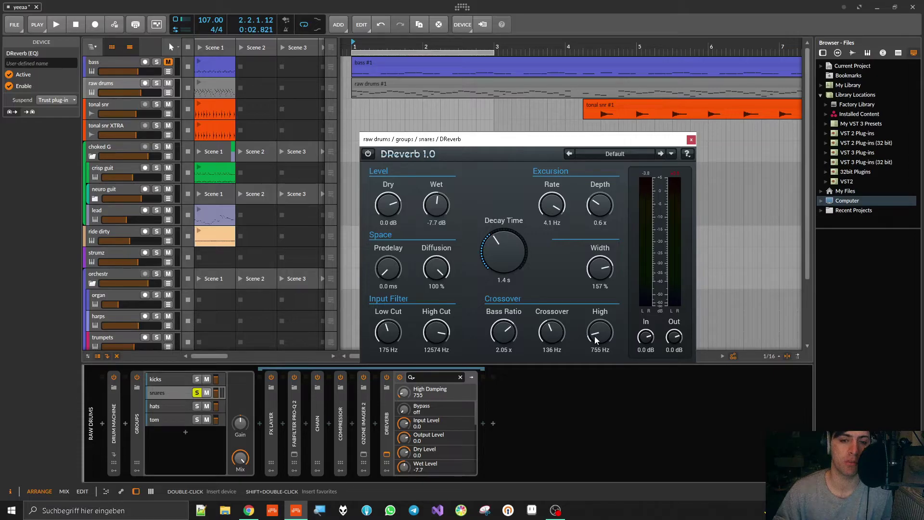
pyautogui.moveTo(597, 333); pyautogui.dragTo(597, 318)
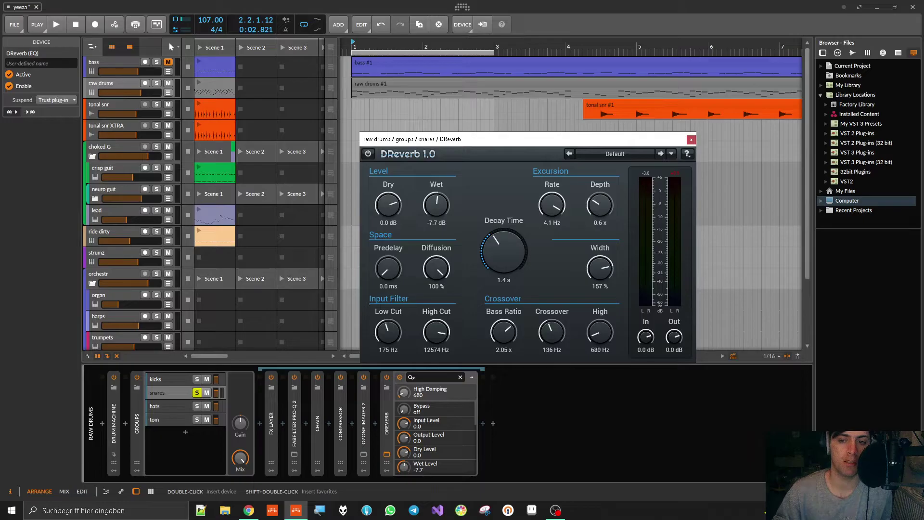
pyautogui.press('space')
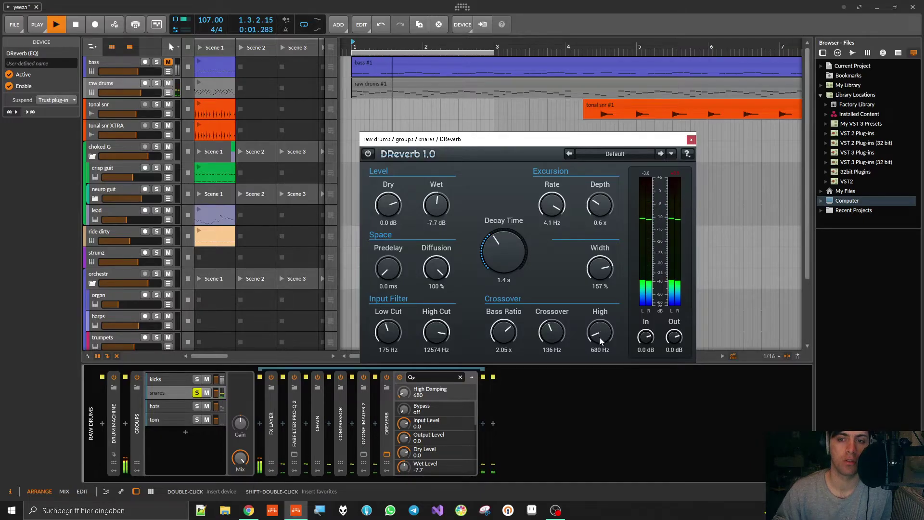
# - During playback, set DReverb's crossover High to 20000 Hz, Diffusion to 100 %, Decay Time to 1.5 s and Excursion Depth to 1.5 x
pyautogui.moveTo(600, 337); pyautogui.dragTo(599, 298)
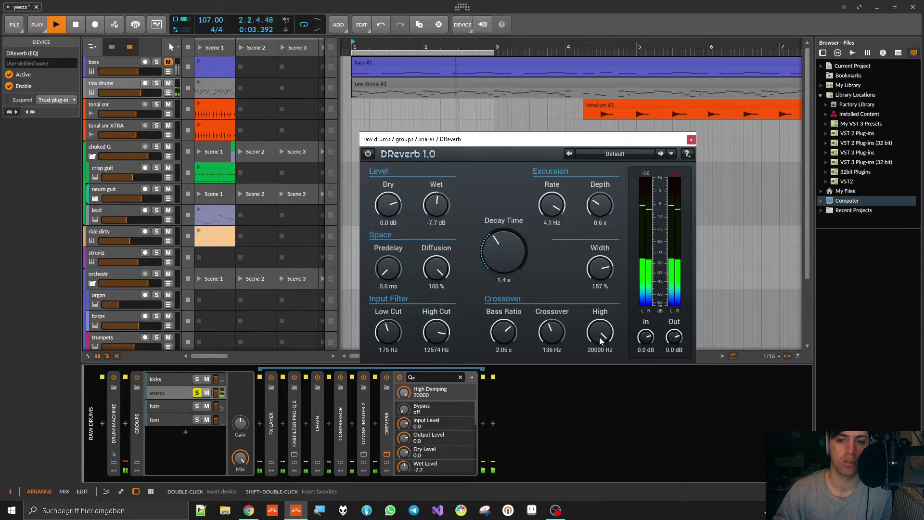
pyautogui.moveTo(436, 268)
pyautogui.mouseDown()
pyautogui.moveTo(436, 285)
pyautogui.moveTo(440, 272)
pyautogui.mouseUp()
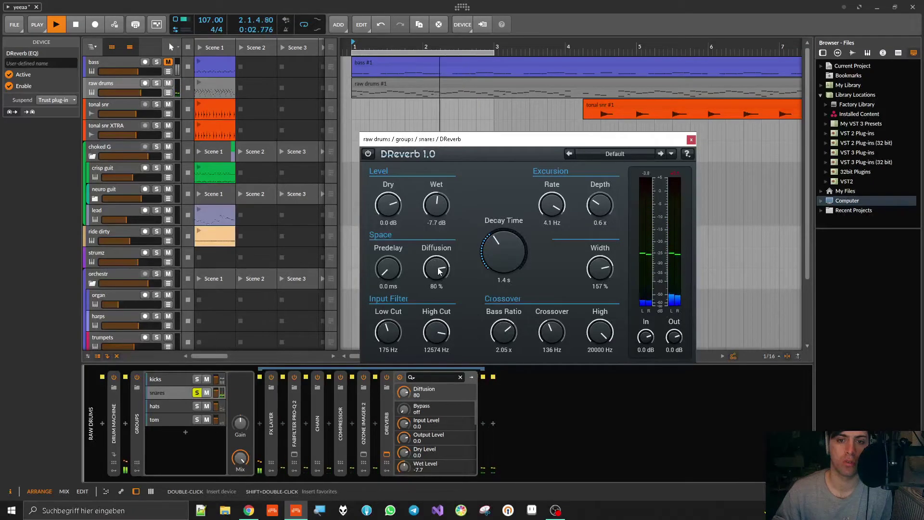
pyautogui.moveTo(504, 256); pyautogui.dragTo(503, 252)
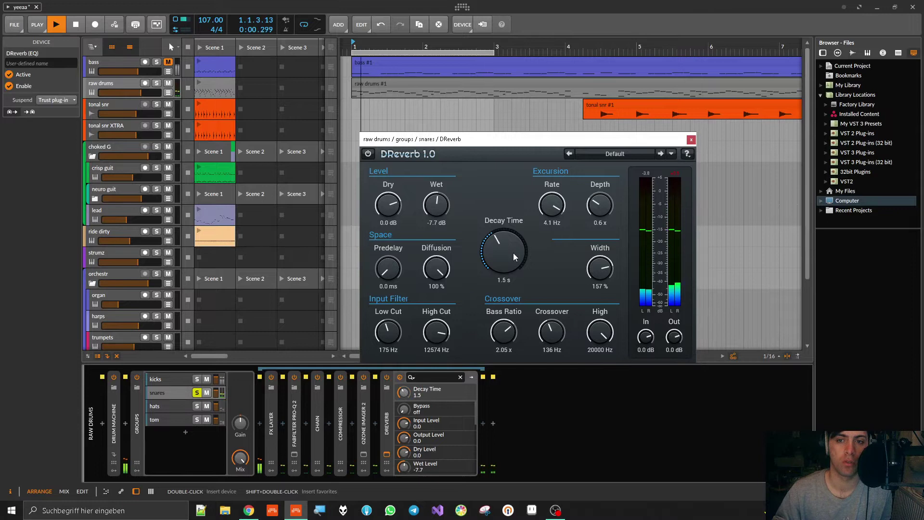
pyautogui.moveTo(599, 214); pyautogui.dragTo(599, 197)
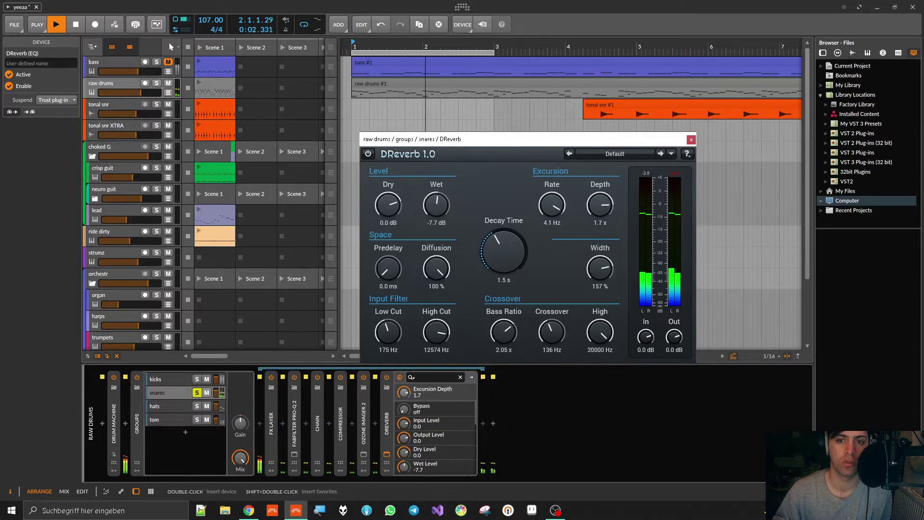
# - Set DReverb's Crossover to 521 Hz and its High frequency to 934 Hz while auditioning the snares
pyautogui.click(553, 332)
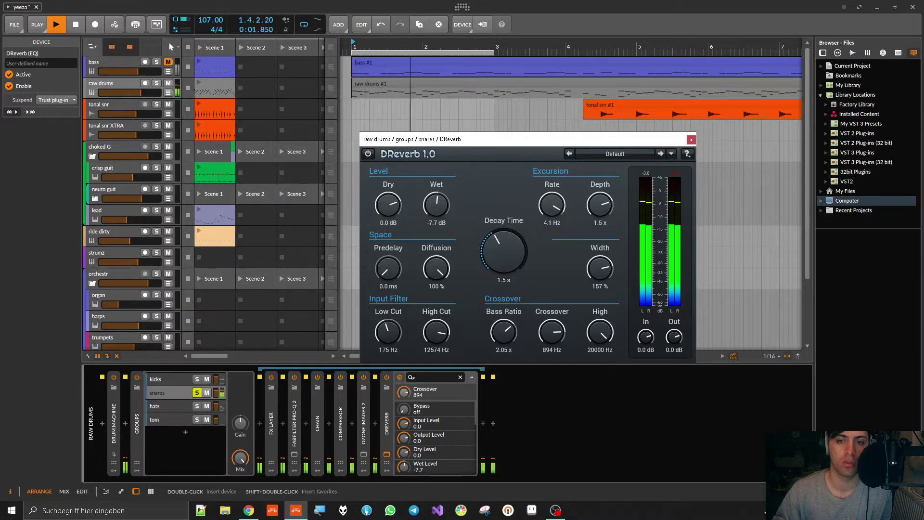
pyautogui.moveTo(552, 332); pyautogui.dragTo(600, 340)
pyautogui.click(600, 332)
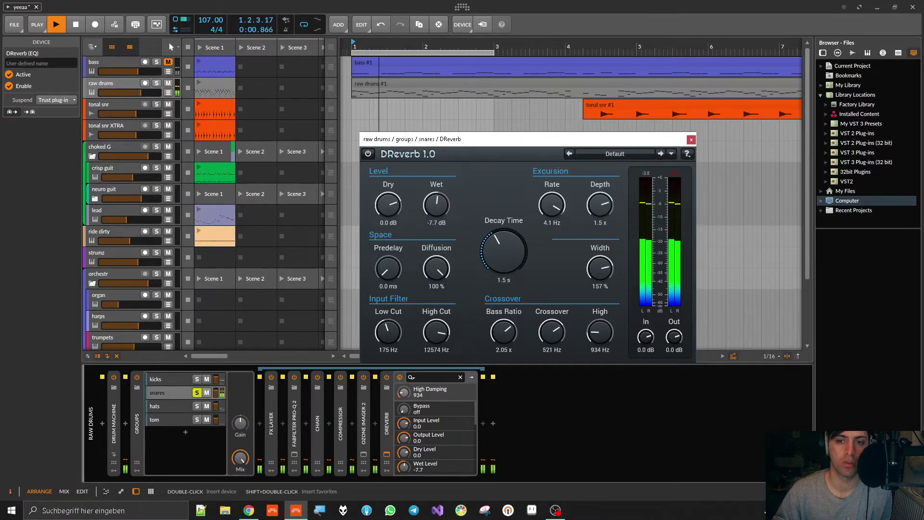
# - Set DReverb's Decay Time to 0.1 s, Width to 200 % and Wet level to -30.1 dB during playback
pyautogui.moveTo(524, 262); pyautogui.dragTo(524, 284)
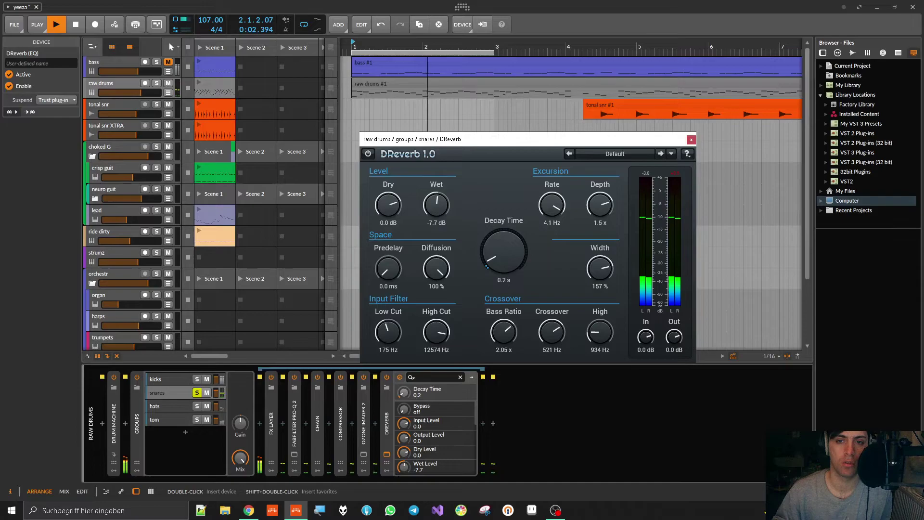
pyautogui.moveTo(600, 268); pyautogui.dragTo(600, 221)
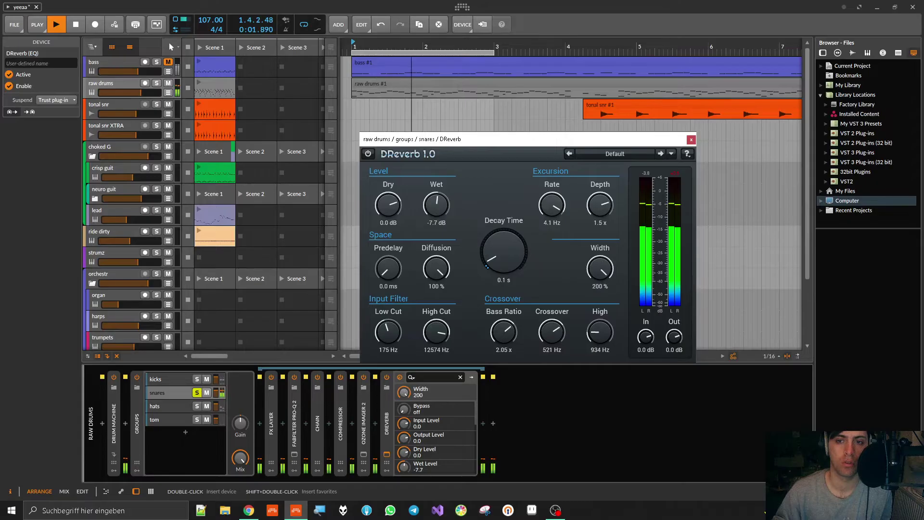
pyautogui.moveTo(420, 202); pyautogui.dragTo(420, 226)
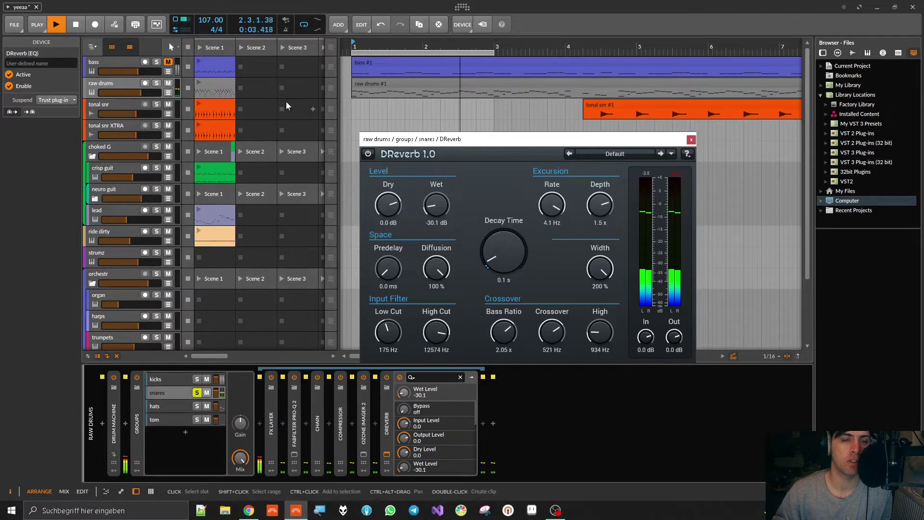
# - Unmute the bass track, set DReverb's Decay Time to 0.2 s and Wet to -16.7 dB, and stop playback
pyautogui.click(169, 63)
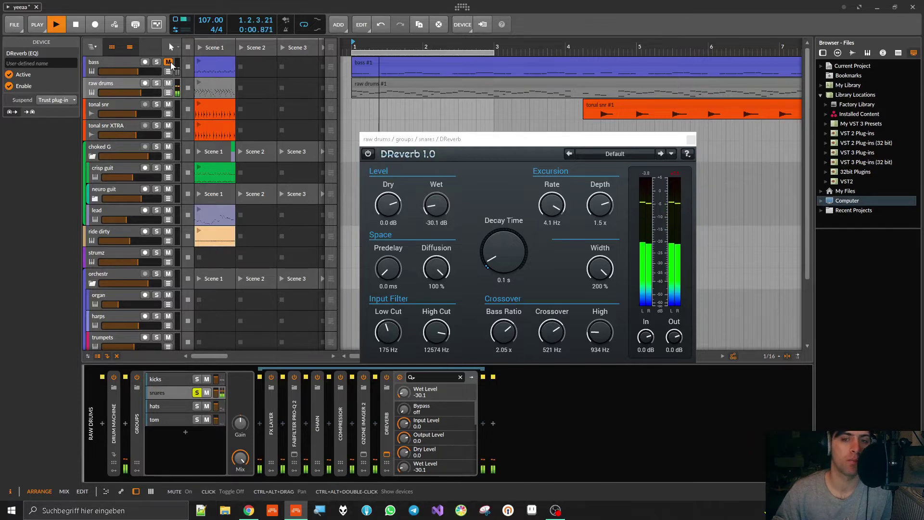
pyautogui.moveTo(504, 251); pyautogui.dragTo(504, 246)
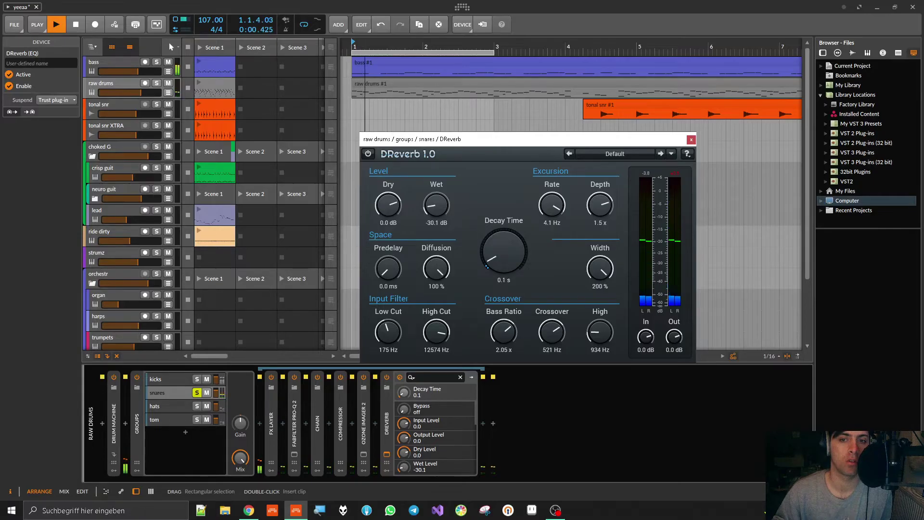
pyautogui.moveTo(436, 205); pyautogui.dragTo(436, 187)
pyautogui.press('space')
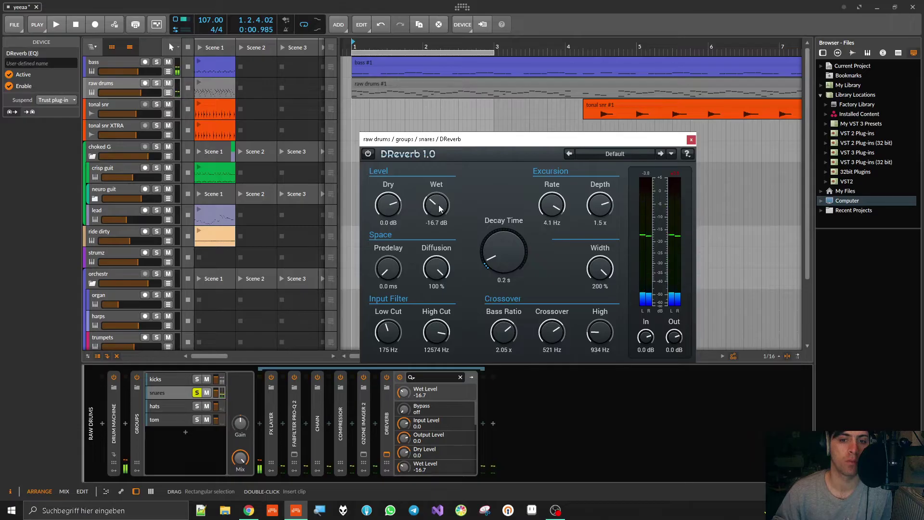
# - Delete DReverb from the snares device chain and select the raw drums track
pyautogui.click(387, 428)
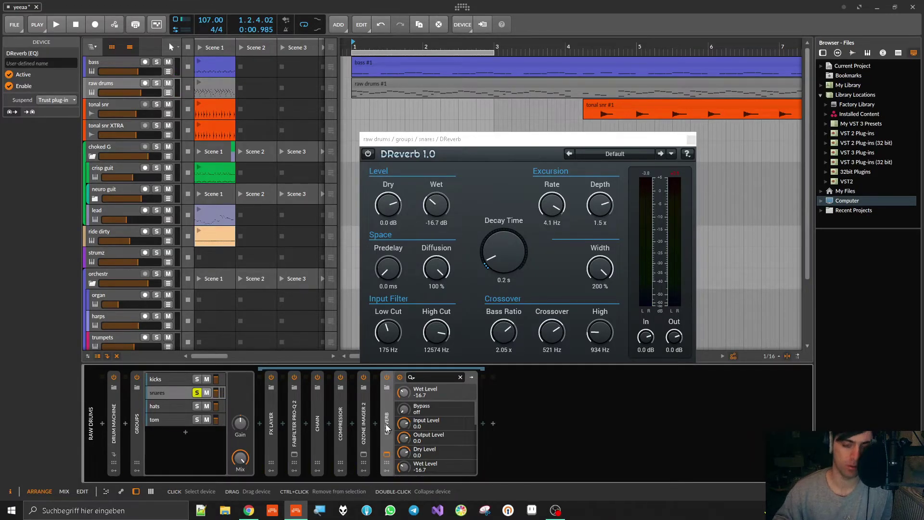
pyautogui.press('Delete')
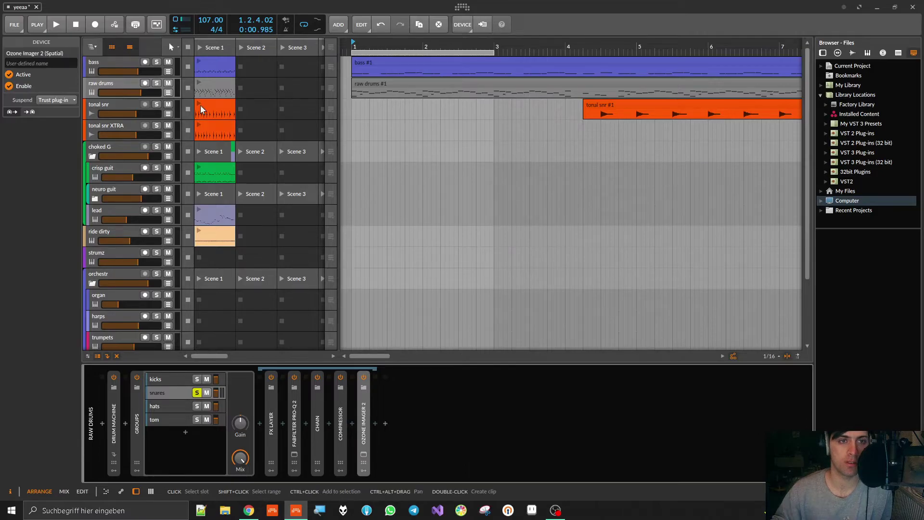
pyautogui.click(110, 85)
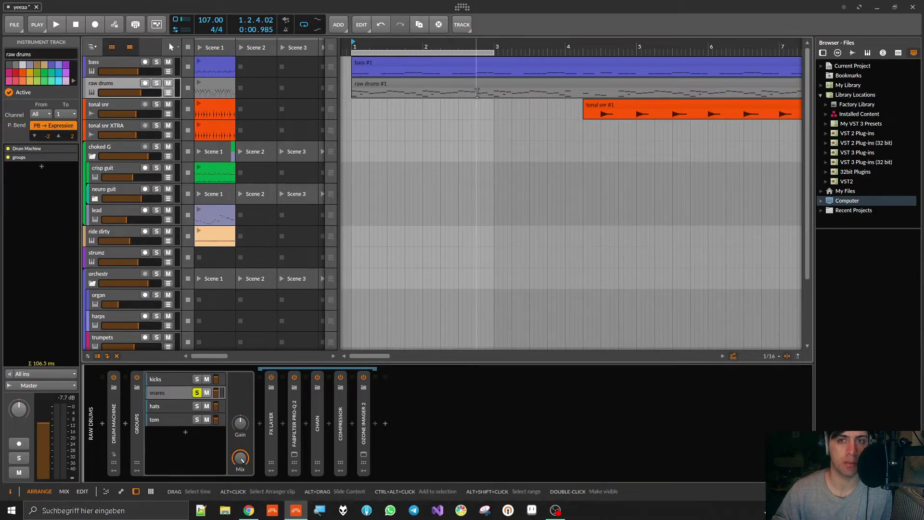
# - Move the two-bar loop region to bar 5 and play the arrangement from there
pyautogui.scroll(-5, 383, 73)
pyautogui.moveTo(363, 52); pyautogui.dragTo(409, 52)
pyautogui.click(403, 42)
pyautogui.press('space')
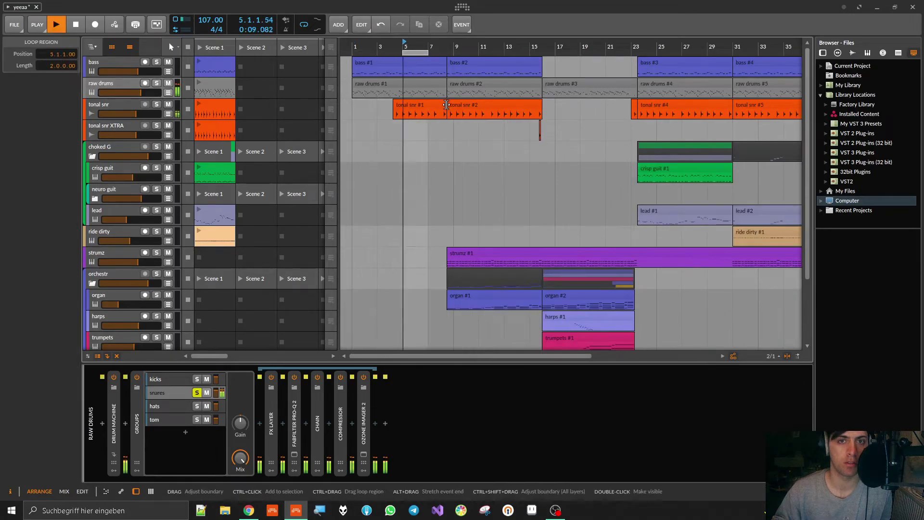
pyautogui.scroll(4, 430, 128)
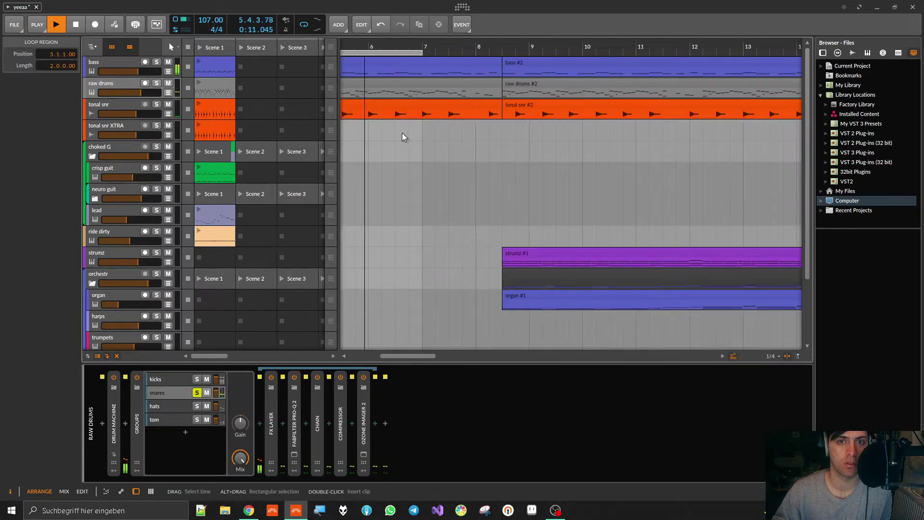
pyautogui.hscroll(-3, 403, 135)
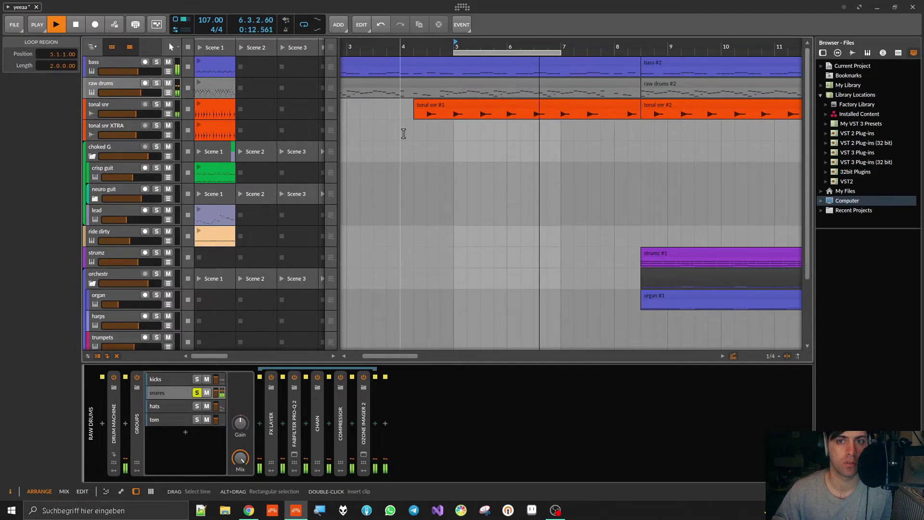
pyautogui.press('space')
# - Open the tonal snr track's device chain, bypass Raum and play the loop to audition the snare without it
pyautogui.click(117, 105)
pyautogui.rightClick(249, 445)
pyautogui.click(217, 423)
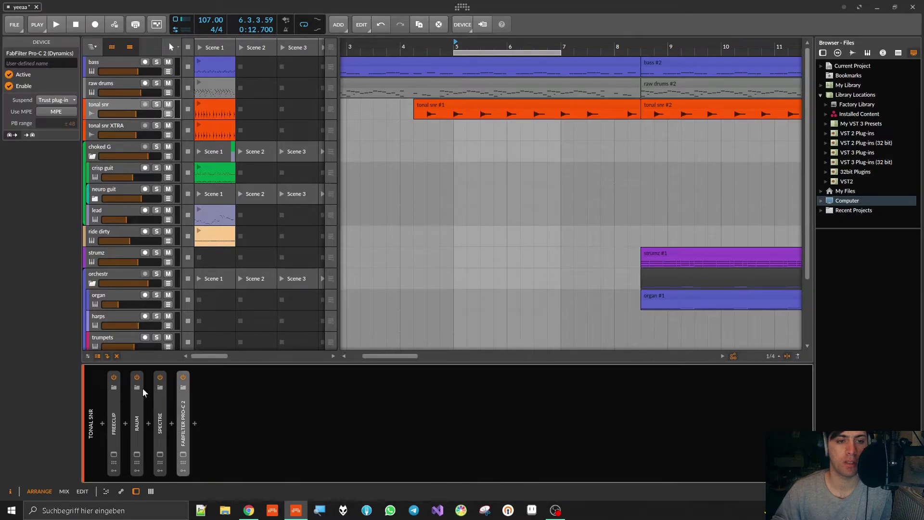
pyautogui.press('space')
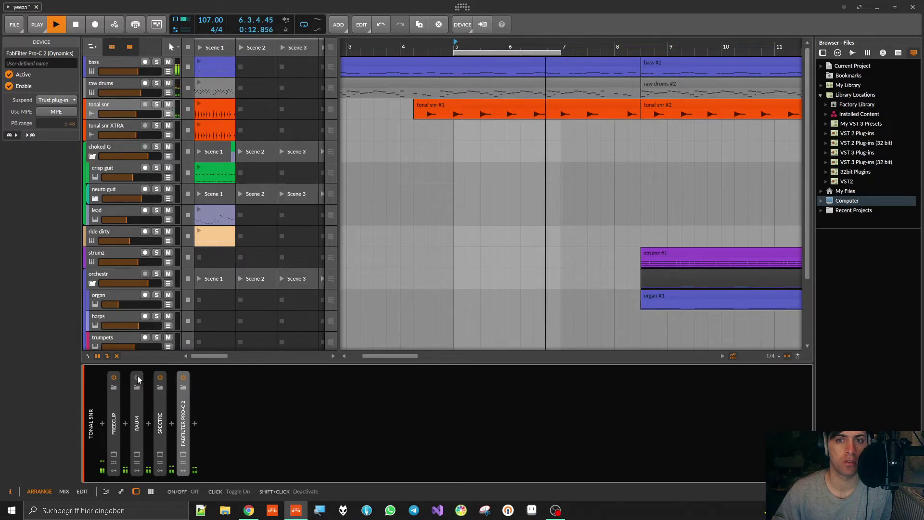
pyautogui.press('space')
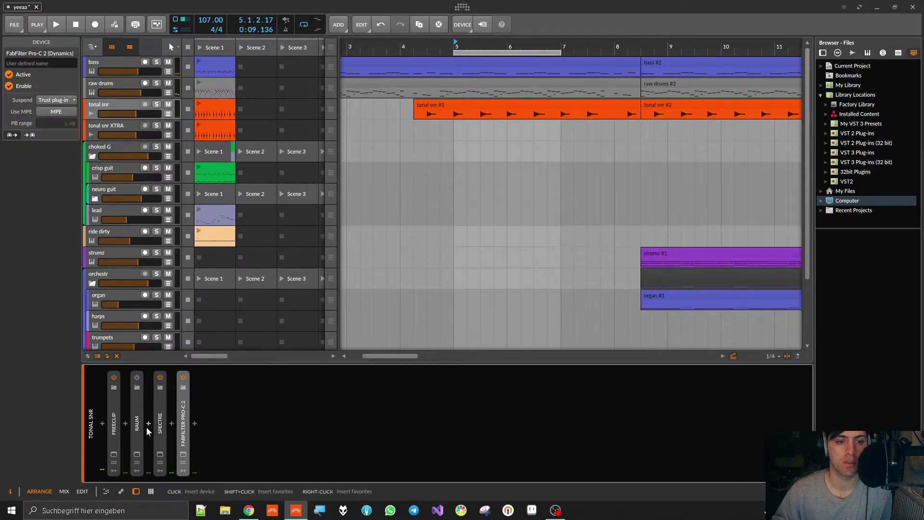
# - Insert DReverb after Raum on the tonal snr track and play the loop to audition its default settings
pyautogui.click(146, 427)
pyautogui.write('drev')
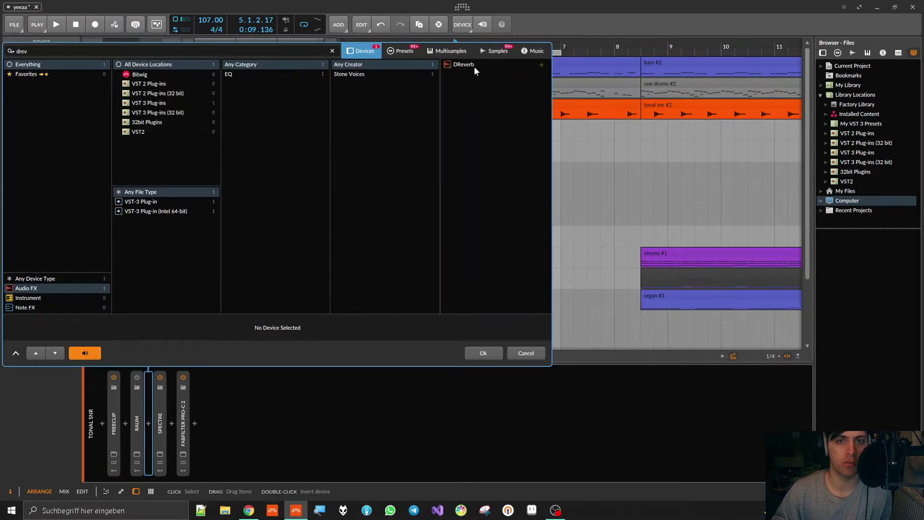
pyautogui.doubleClick(475, 66)
pyautogui.press('space')
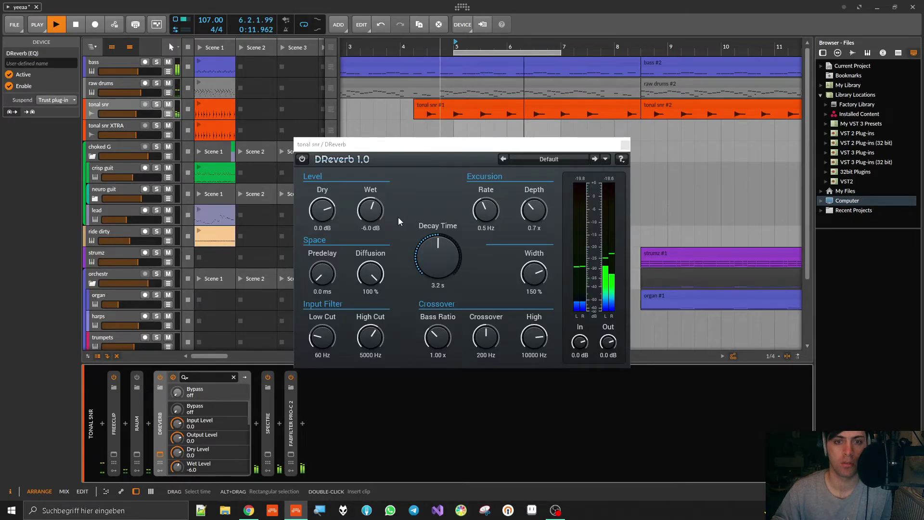
pyautogui.press('space')
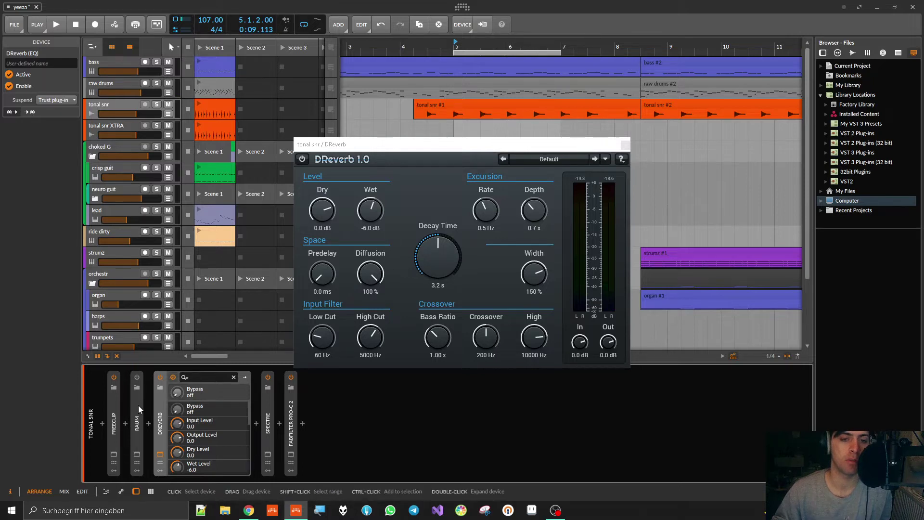
# - During playback, set DReverb's Decay Time to 1.3 s, Low Cut to 58 Hz and High Cut to 2528 Hz
pyautogui.press('space')
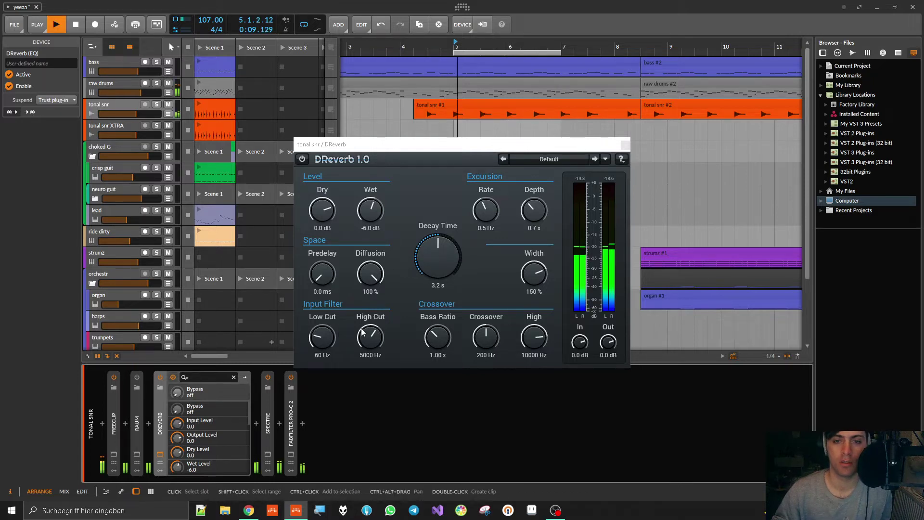
pyautogui.moveTo(446, 268); pyautogui.dragTo(446, 289)
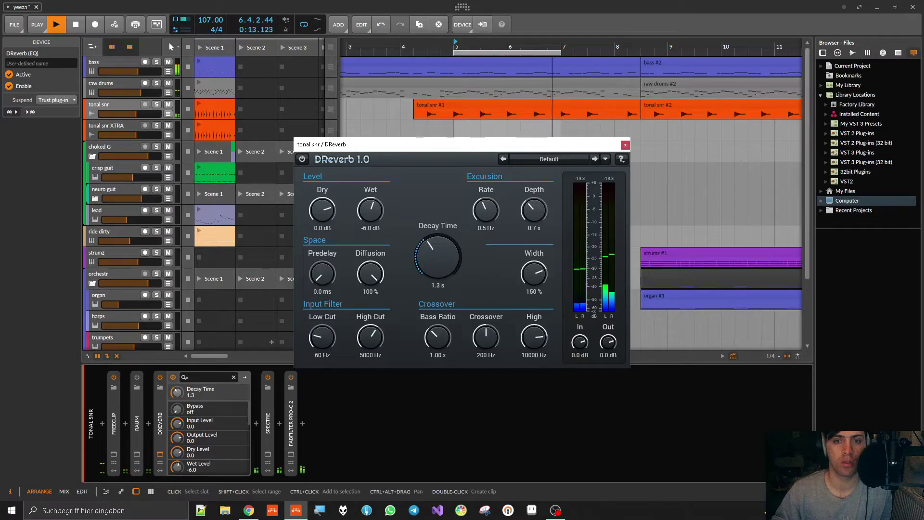
pyautogui.moveTo(322, 337); pyautogui.dragTo(370, 332)
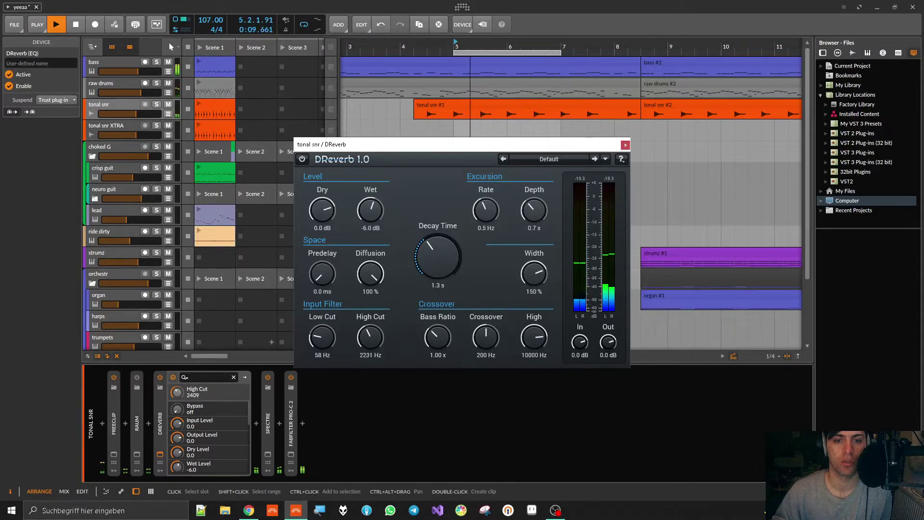
# - Set DReverb's Bass Ratio to 1.26 x, Crossover to 138 Hz, High to 1208 Hz, Excursion to 0.4 Hz and 1.3 x, and Width to 157 %
pyautogui.moveTo(437, 337); pyautogui.dragTo(438, 331)
pyautogui.moveTo(534, 337)
pyautogui.mouseDown()
pyautogui.moveTo(533, 352)
pyautogui.moveTo(534, 339)
pyautogui.mouseUp()
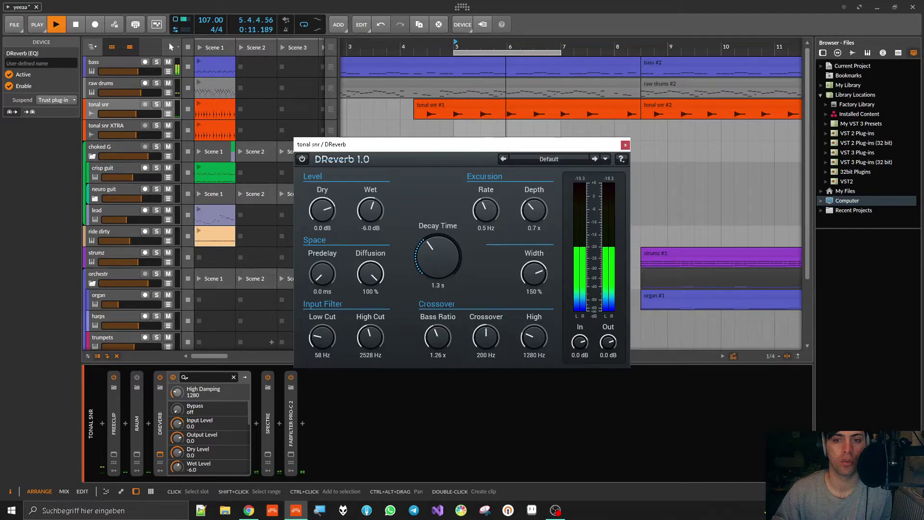
pyautogui.click(485, 337)
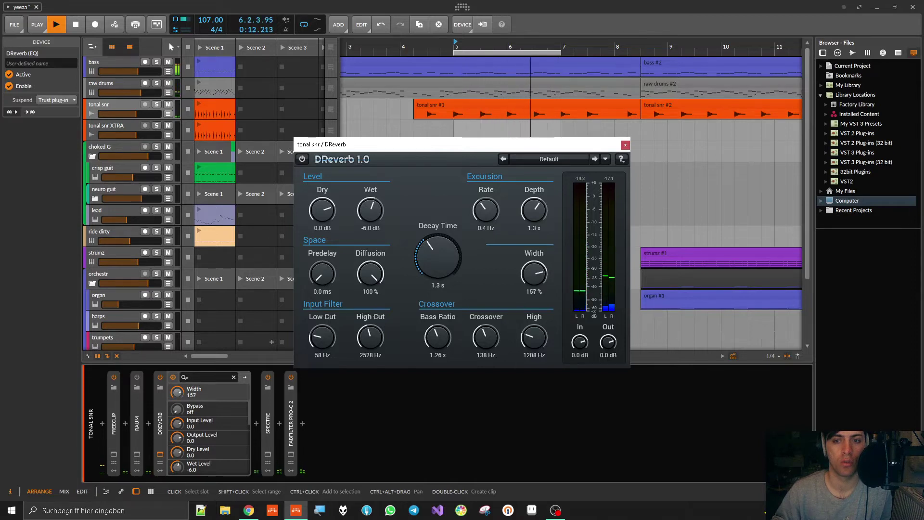
pyautogui.moveTo(548, 279); pyautogui.dragTo(548, 280)
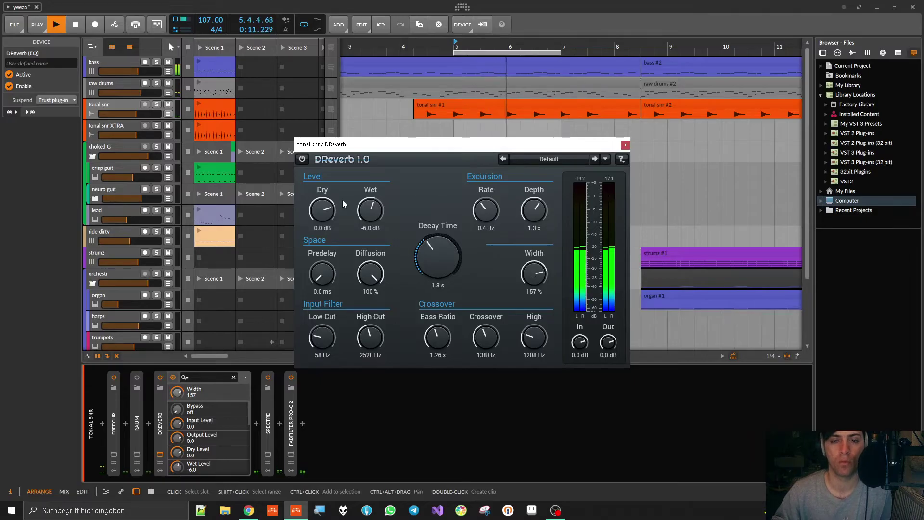
# - Set DReverb's Wet level to -5.3 dB, close its plug-in window and stop playback
pyautogui.moveTo(381, 222); pyautogui.dragTo(381, 216)
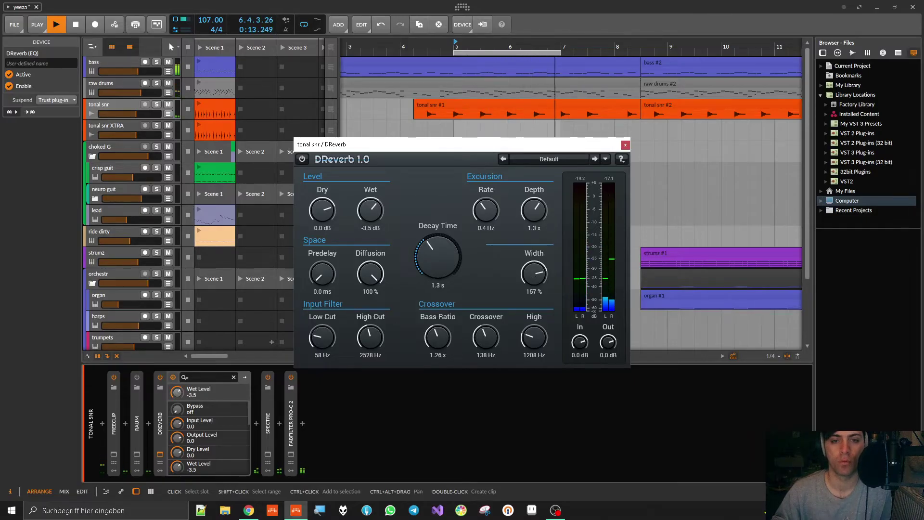
pyautogui.moveTo(370, 210); pyautogui.dragTo(371, 211)
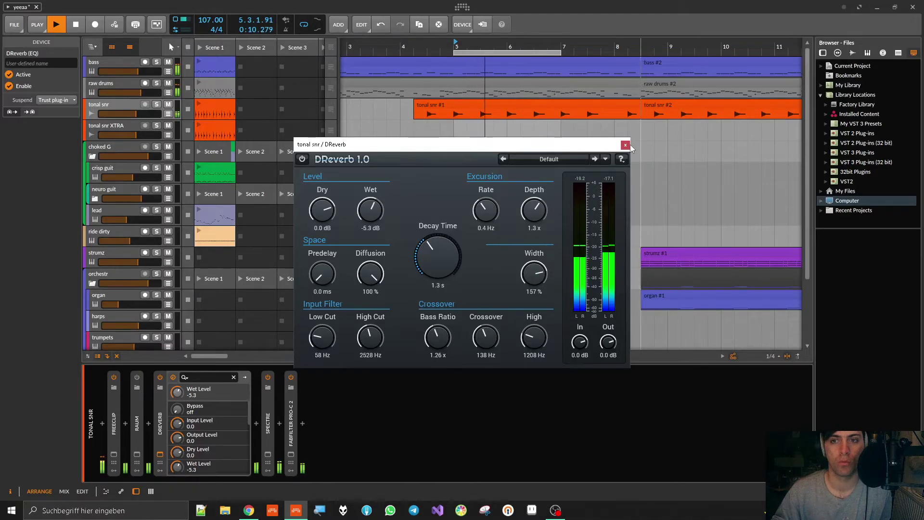
pyautogui.click(626, 145)
pyautogui.press('space')
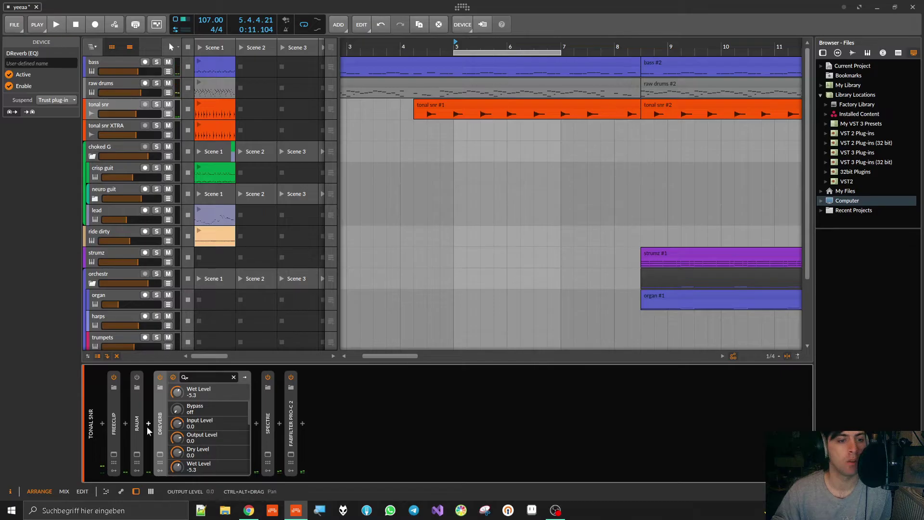
# - Insert an FX Layer container directly after FreeClip in the tonal snr device chain
pyautogui.click(124, 423)
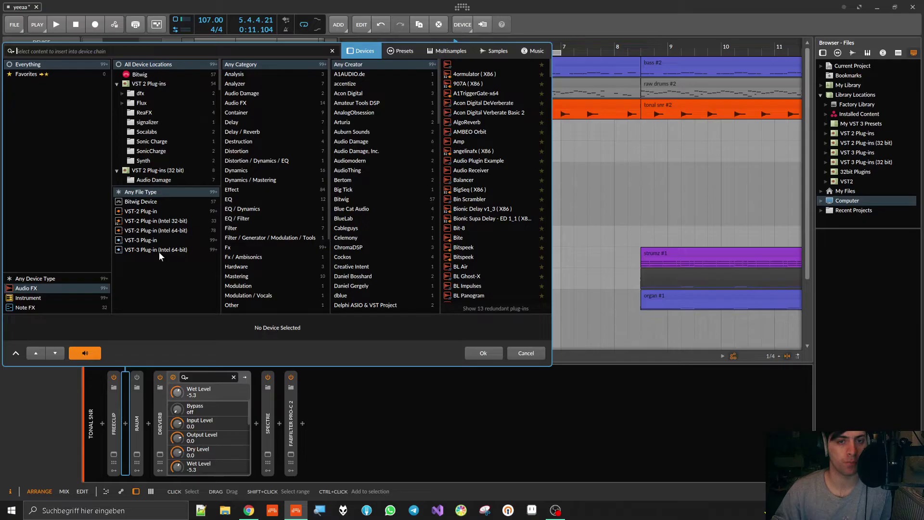
pyautogui.write('con')
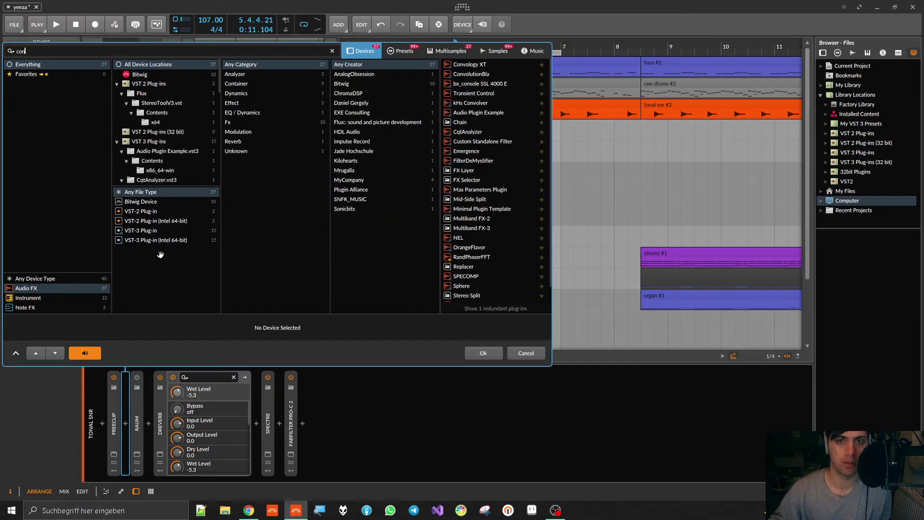
pyautogui.write('ta')
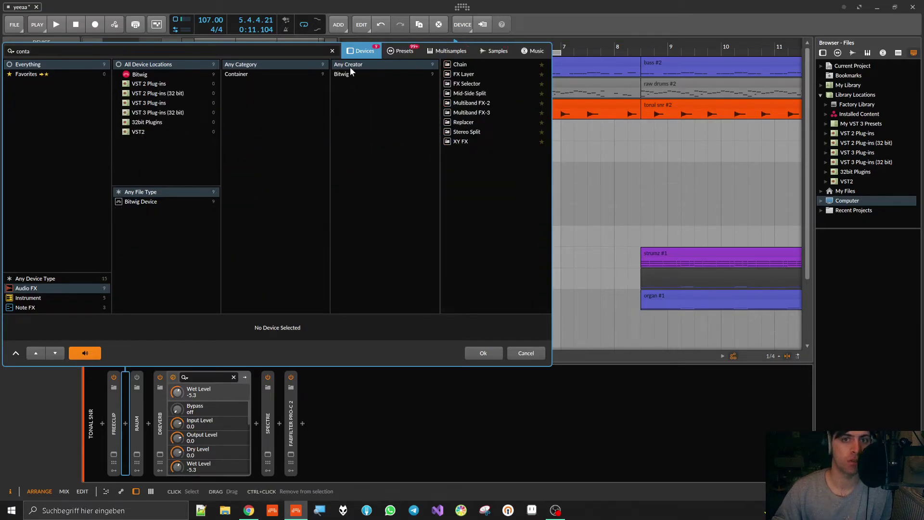
pyautogui.doubleClick(468, 75)
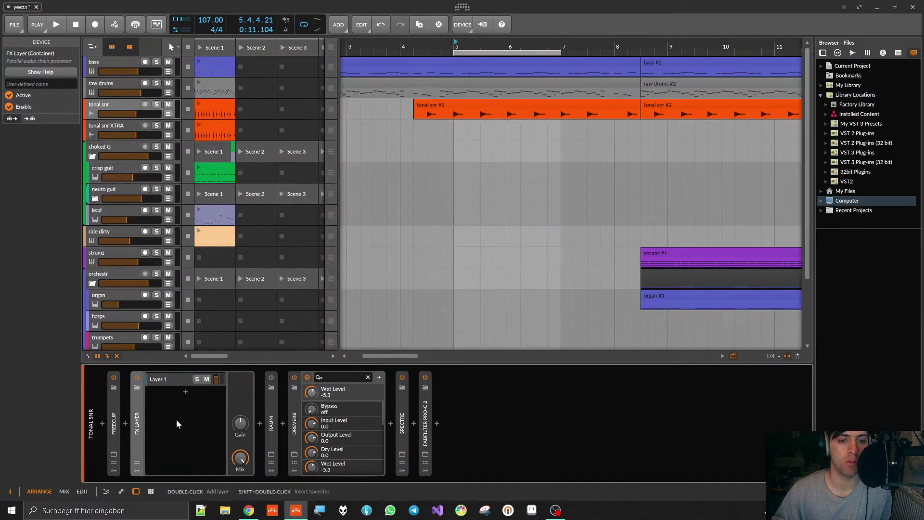
# - Move Raum into the FX Layer's first layer and DReverb into a separate second layer
pyautogui.click(168, 379)
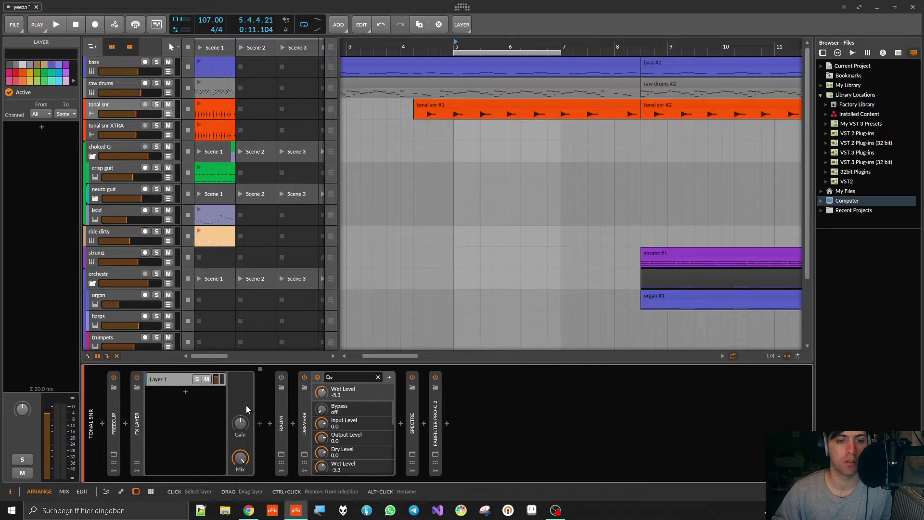
pyautogui.click(278, 414)
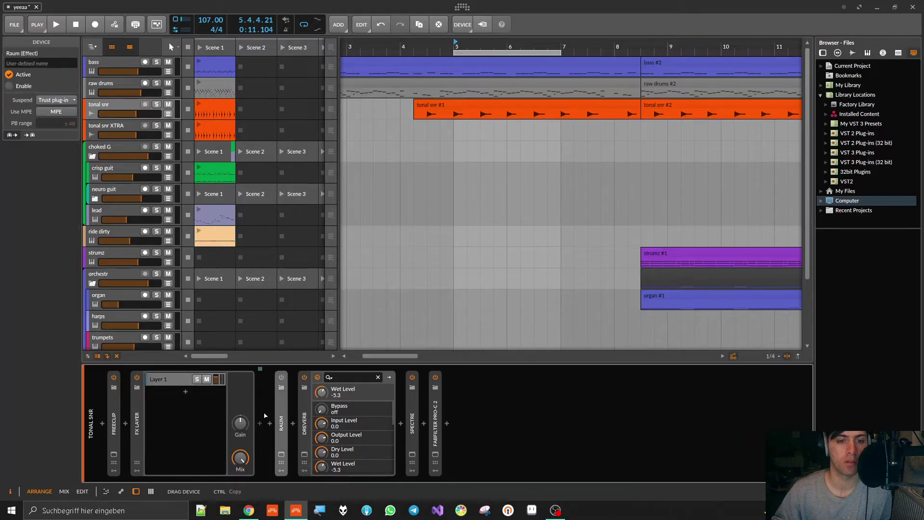
pyautogui.click(186, 393)
pyautogui.moveTo(272, 421); pyautogui.dragTo(259, 424)
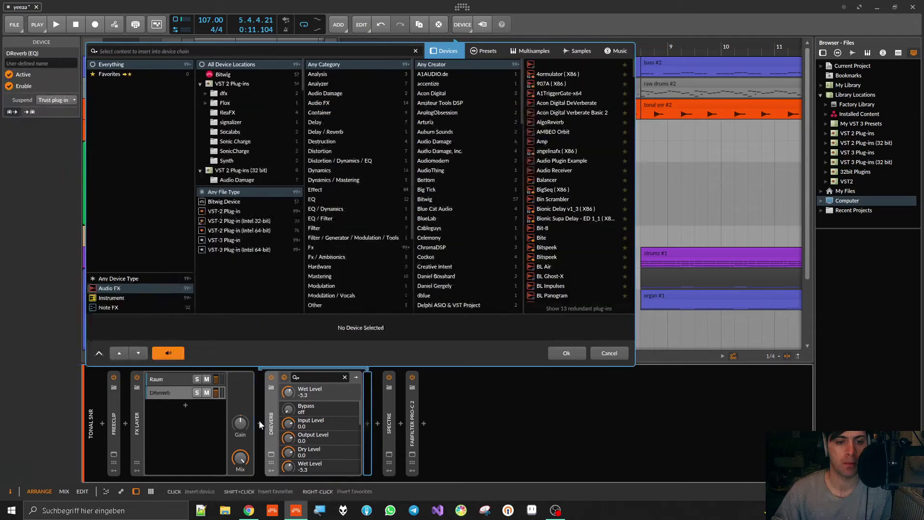
pyautogui.click(560, 354)
pyautogui.click(166, 379)
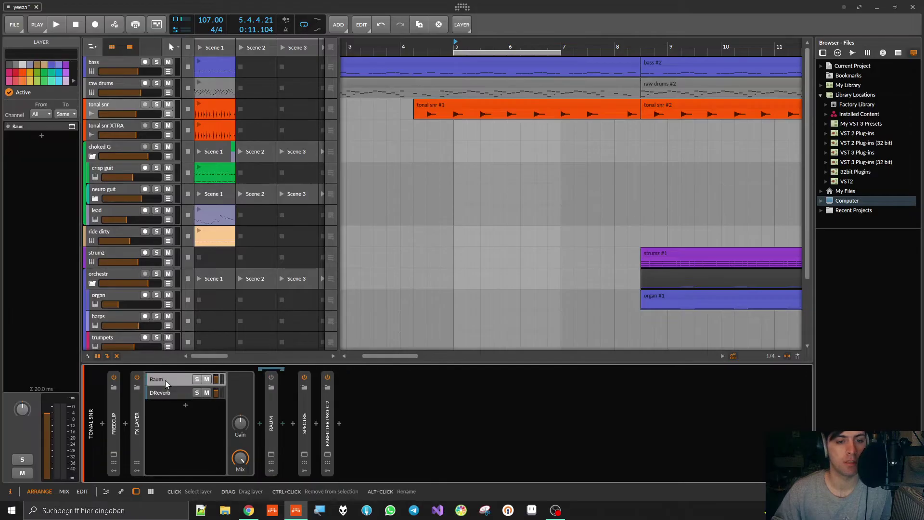
# - Switch back and forth between the Raum and DReverb layers to check the device each one contains
pyautogui.rightClick(167, 388)
pyautogui.click(168, 380)
pyautogui.rightClick(167, 395)
pyautogui.click(175, 375)
pyautogui.click(174, 392)
pyautogui.click(174, 376)
pyautogui.click(174, 391)
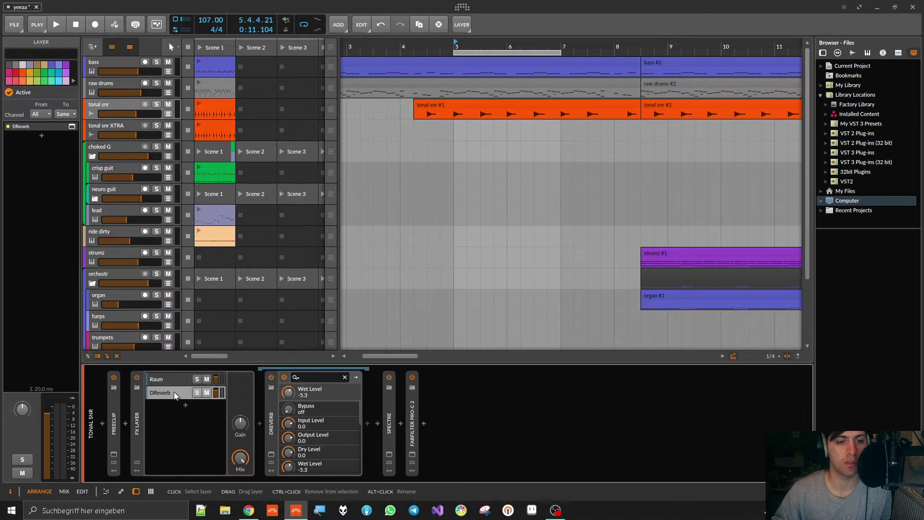
# - Show the FX Layer's modulators and add a Macro modulator in the first slot
pyautogui.click(138, 469)
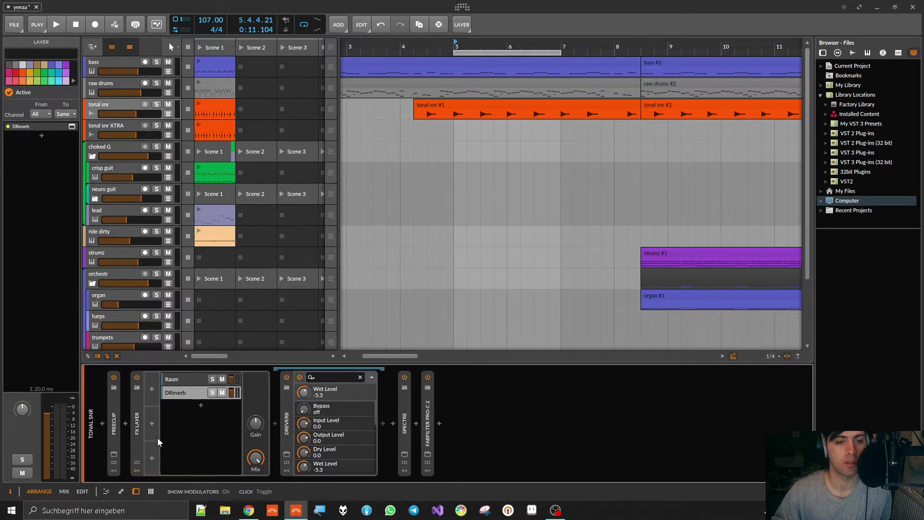
pyautogui.click(153, 387)
pyautogui.write('ma')
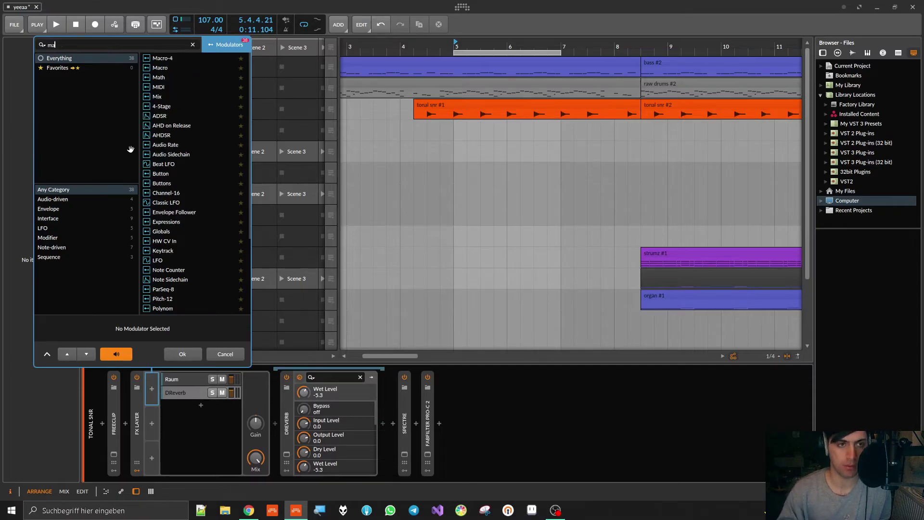
pyautogui.write('cro')
pyautogui.click(154, 68)
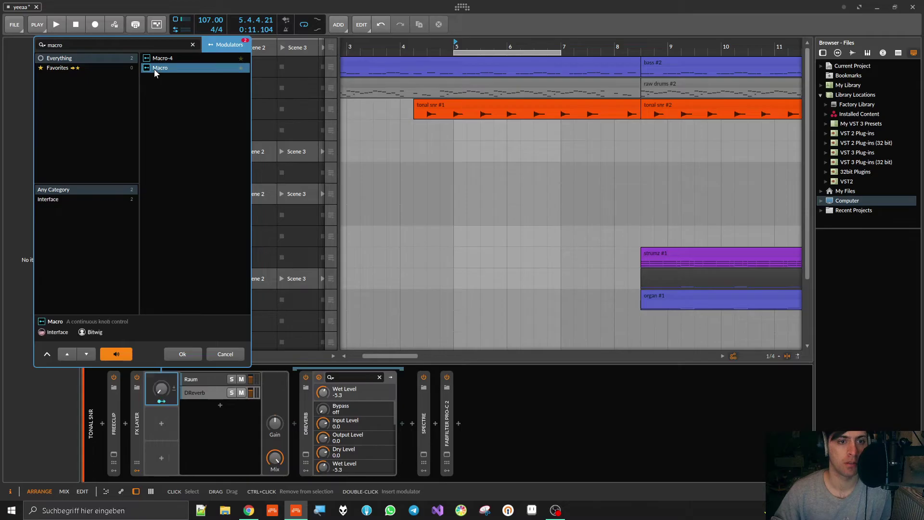
pyautogui.doubleClick(154, 68)
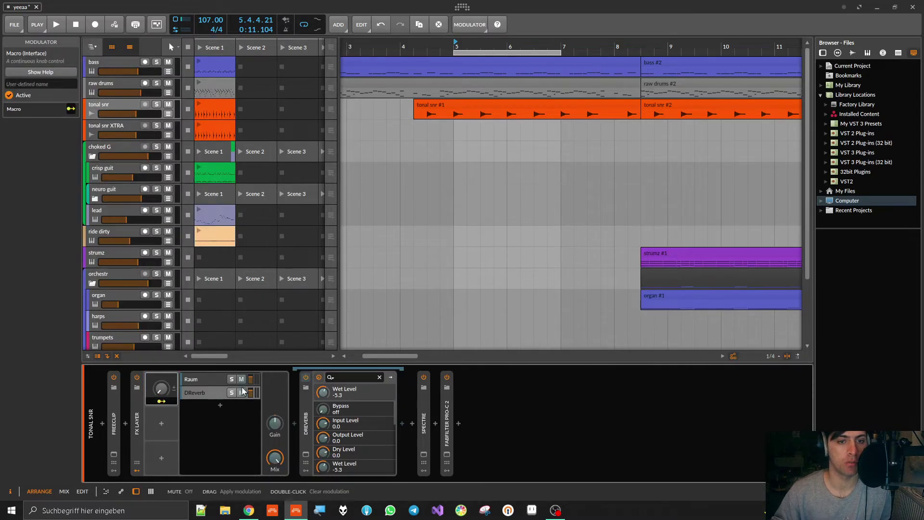
# - Map the macro to the Raum layer's volume at about -1.00 and to the fully lowered DReverb layer's volume at about +1.00
pyautogui.moveTo(250, 379); pyautogui.dragTo(250, 381)
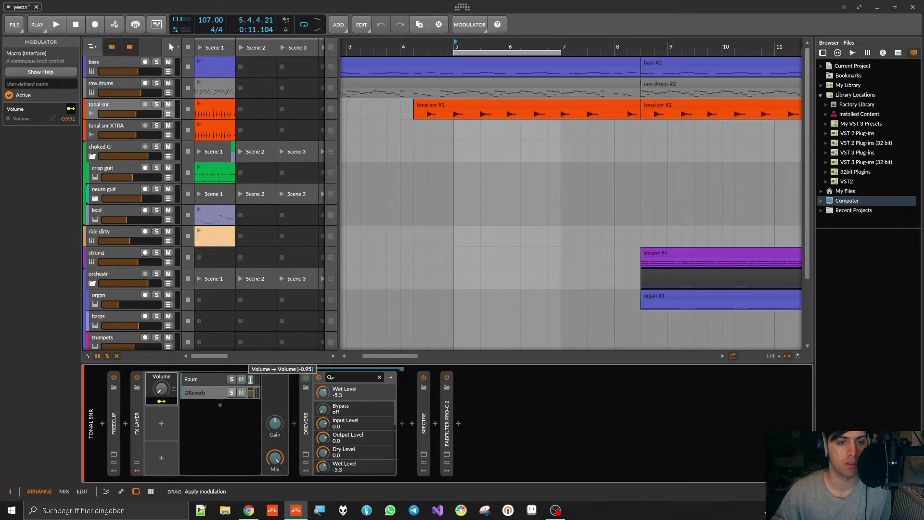
pyautogui.moveTo(251, 379); pyautogui.dragTo(250, 379)
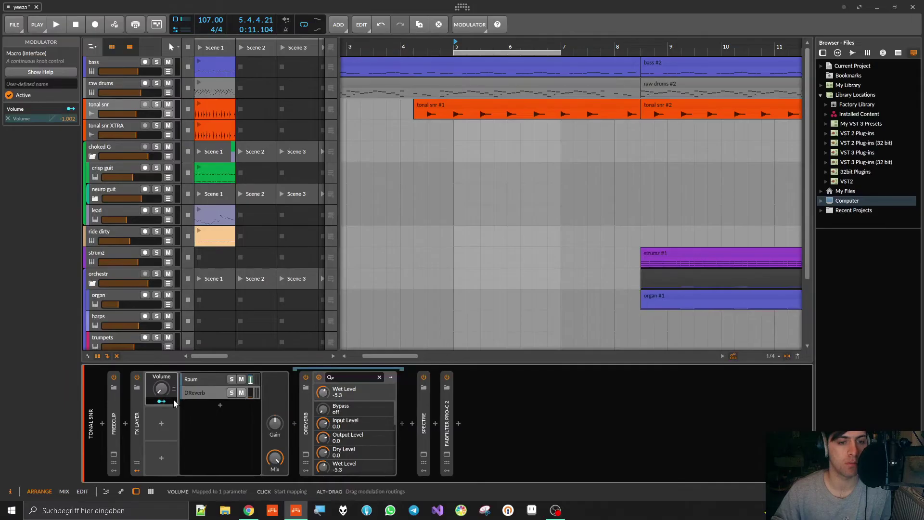
pyautogui.moveTo(251, 395); pyautogui.dragTo(251, 394)
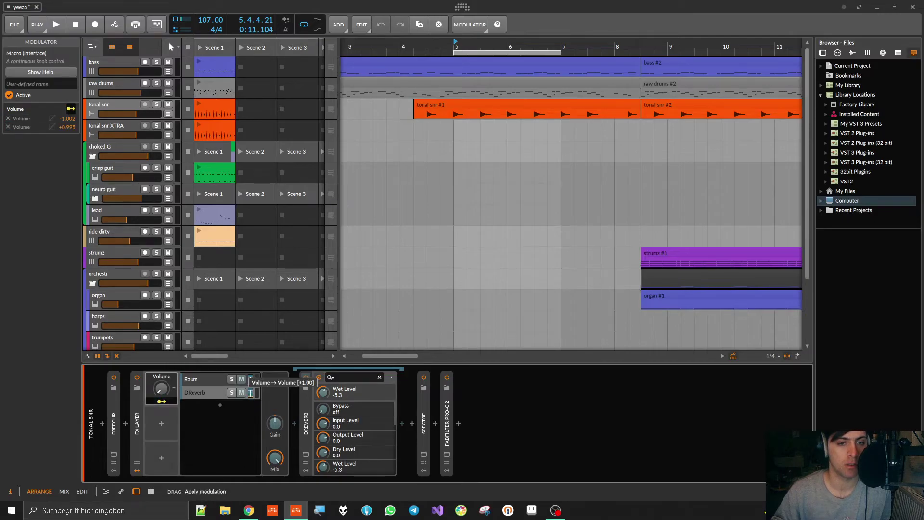
pyautogui.moveTo(251, 393); pyautogui.dragTo(251, 393)
pyautogui.click(147, 402)
# - Rename the macro "rvb mix"
pyautogui.click(163, 376)
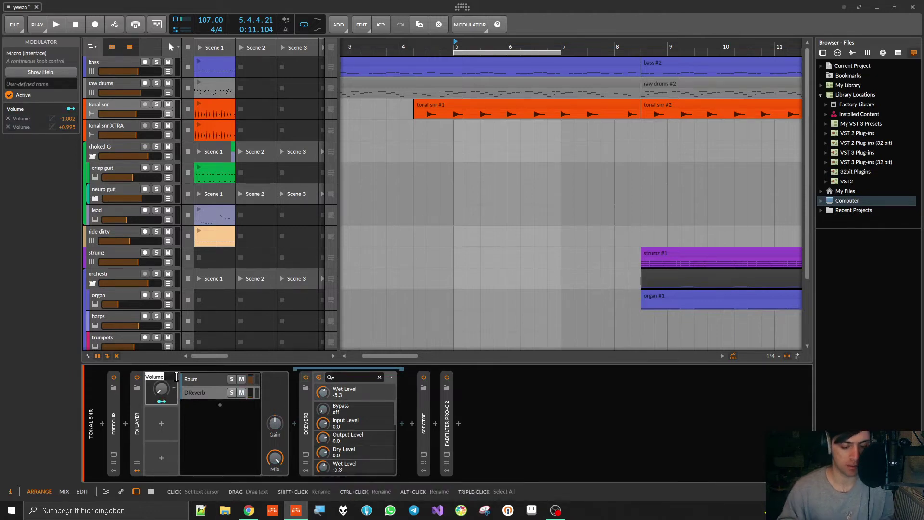
pyautogui.write('r')
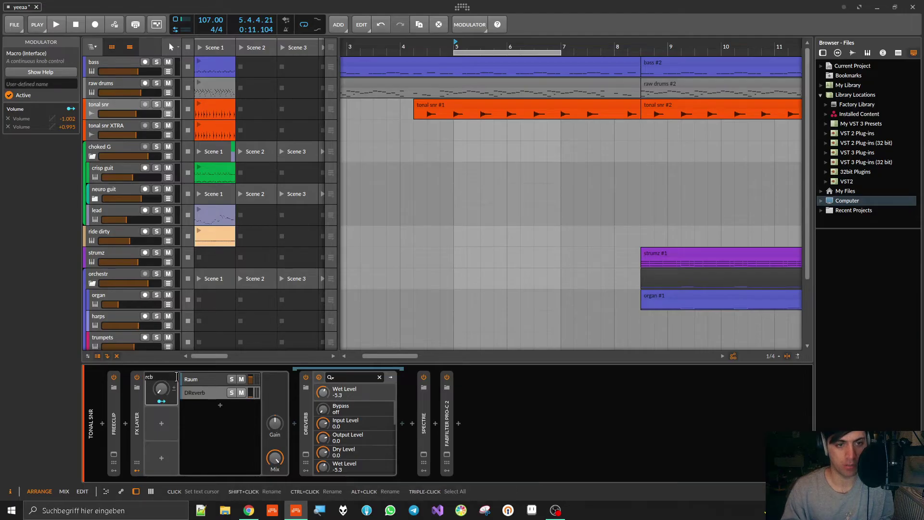
pyautogui.write('vb mix')
pyautogui.press('Return')
# - Enable Raum in its layer and play the loop while sweeping the rvb mix macro from Raum to DReverb
pyautogui.press('space')
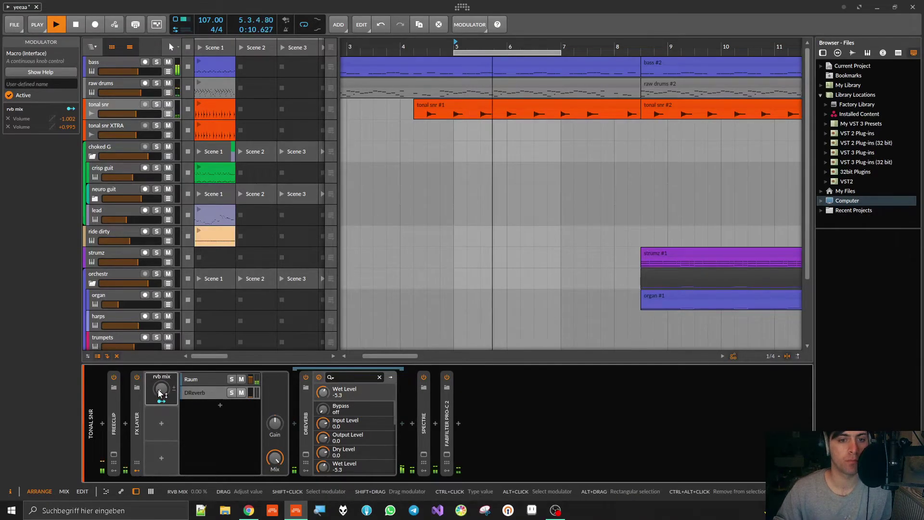
pyautogui.press('space')
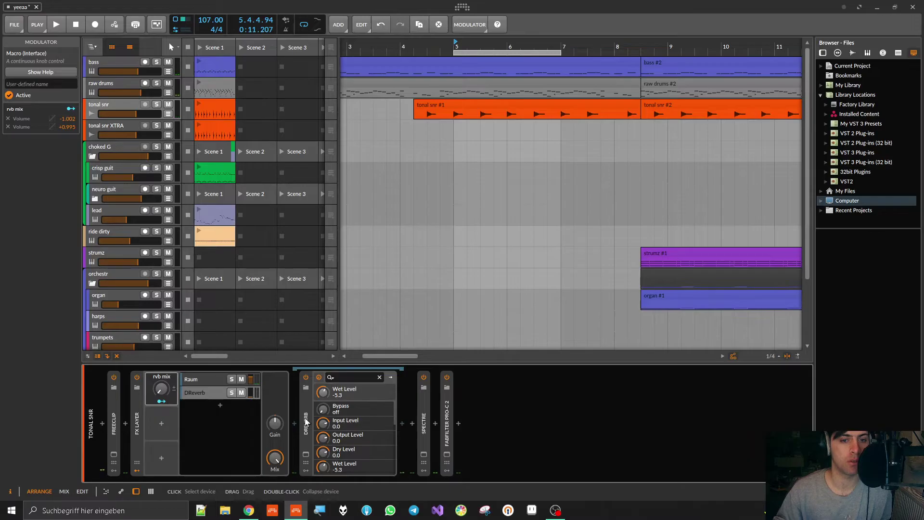
pyautogui.click(211, 384)
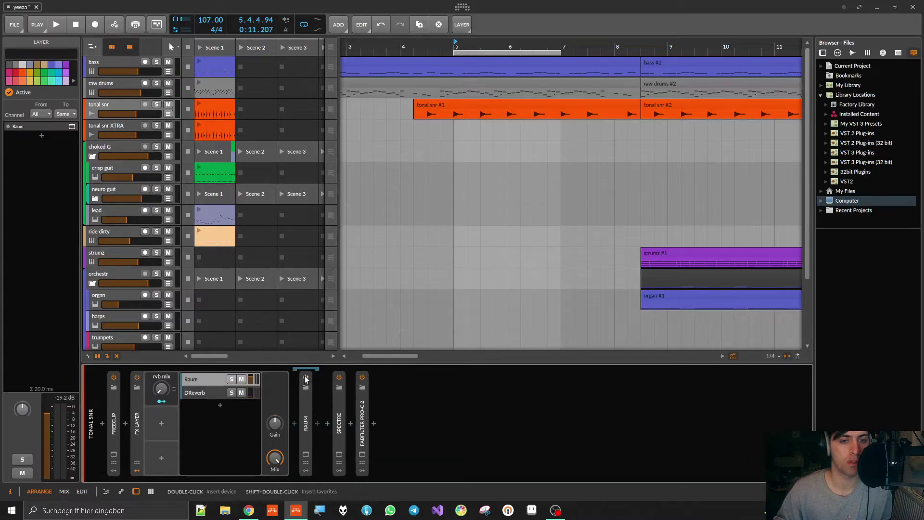
pyautogui.press('space')
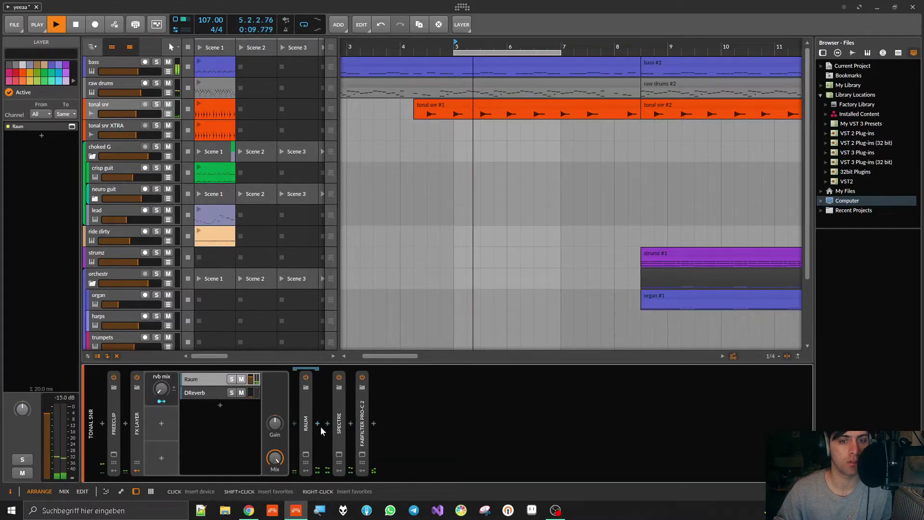
pyautogui.moveTo(161, 389)
pyautogui.moveTo(162, 389); pyautogui.dragTo(161, 368)
# - Open DReverb from its layer, set its Decay Time to 2.8 s and close the plug-in window
pyautogui.click(210, 398)
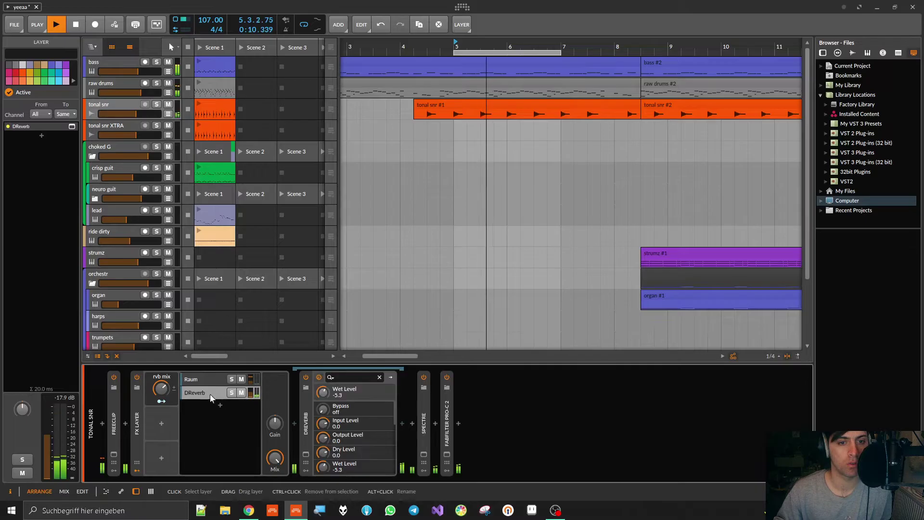
pyautogui.click(306, 453)
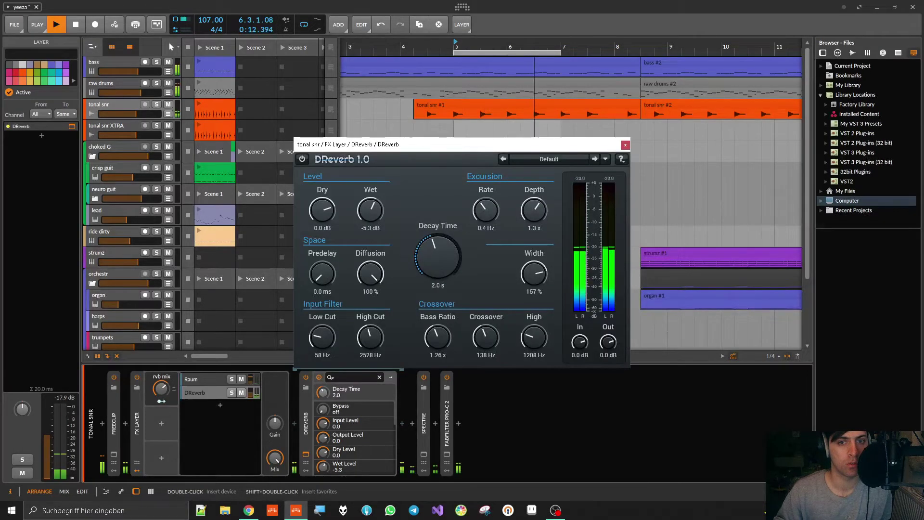
pyautogui.moveTo(437, 257); pyautogui.dragTo(437, 249)
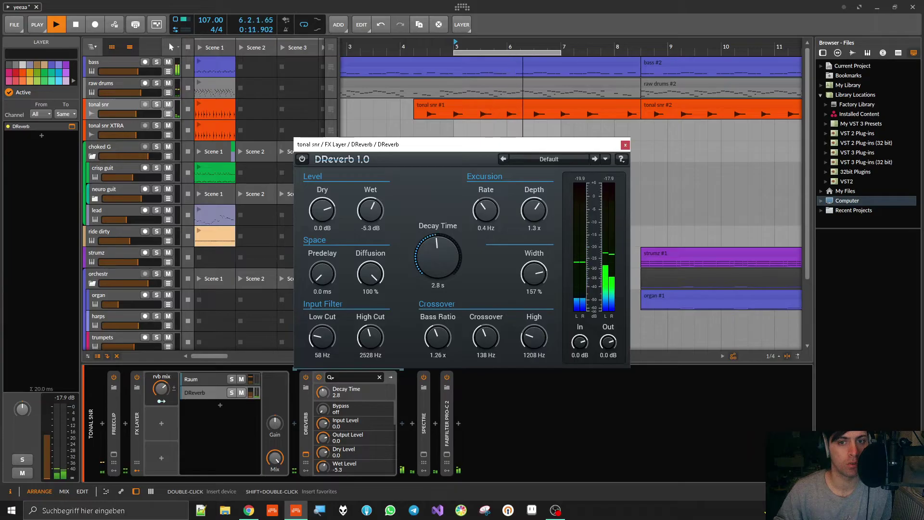
pyautogui.click(96, 429)
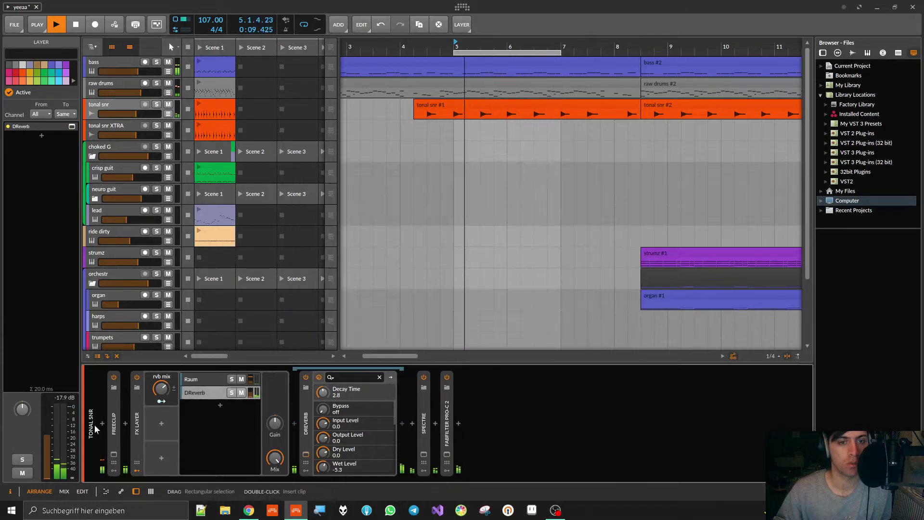
# - Sweep the rvb mix macro between both reverbs, stop playback and raise the macro to 100 %
pyautogui.moveTo(161, 388)
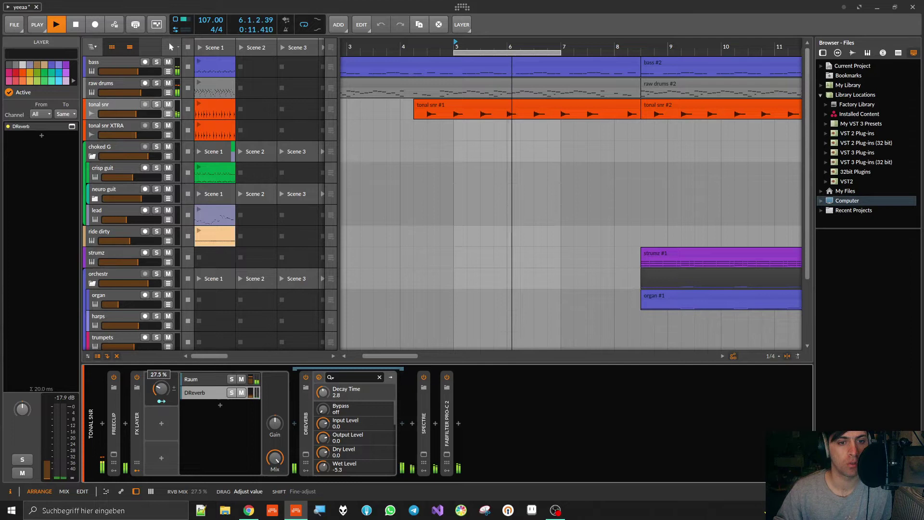
pyautogui.moveTo(161, 388)
pyautogui.mouseDown()
pyautogui.moveTo(161, 367)
pyautogui.moveTo(166, 390)
pyautogui.mouseUp()
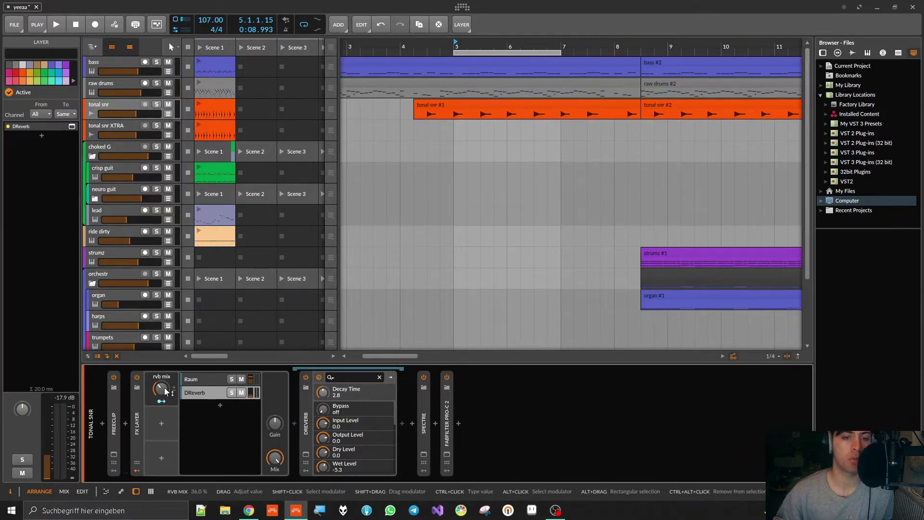
pyautogui.moveTo(165, 390); pyautogui.dragTo(165, 391)
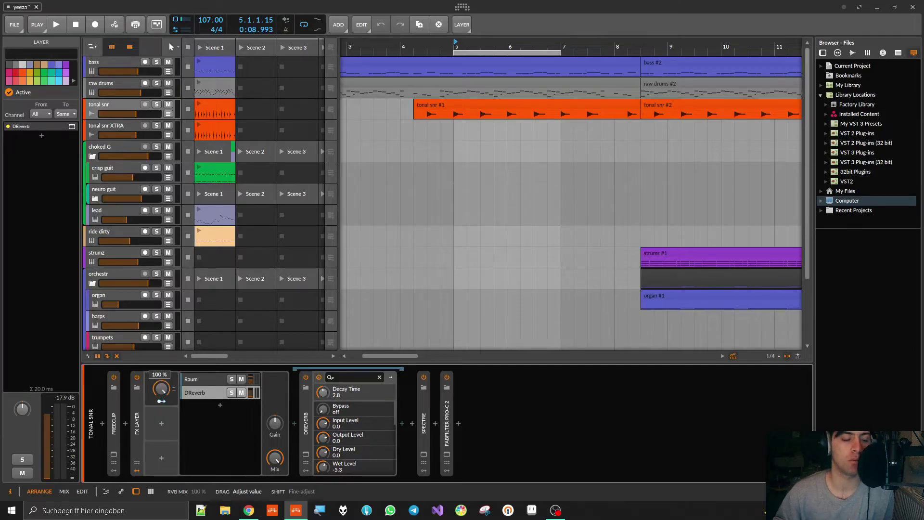
pyautogui.moveTo(165, 391); pyautogui.dragTo(165, 391)
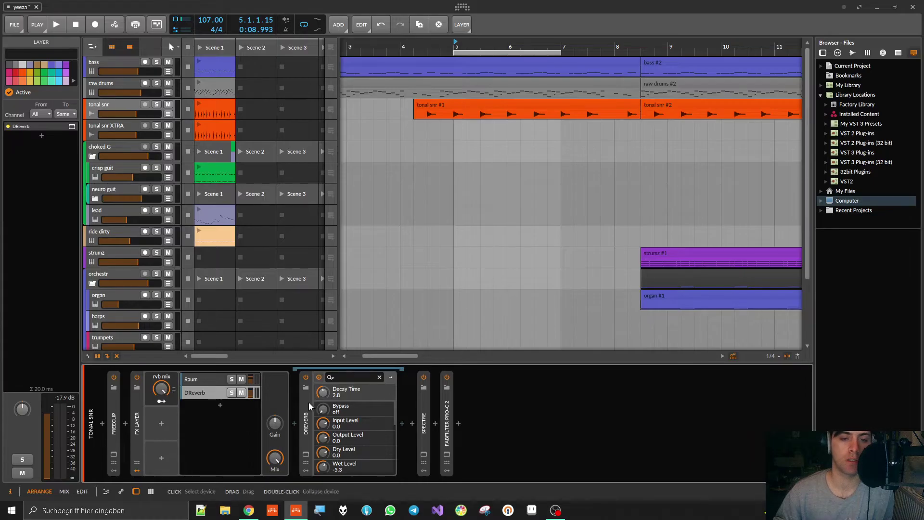
# - Collapse DReverb's parameter view and set the rvb mix macro to 63.5 %
pyautogui.doubleClick(308, 402)
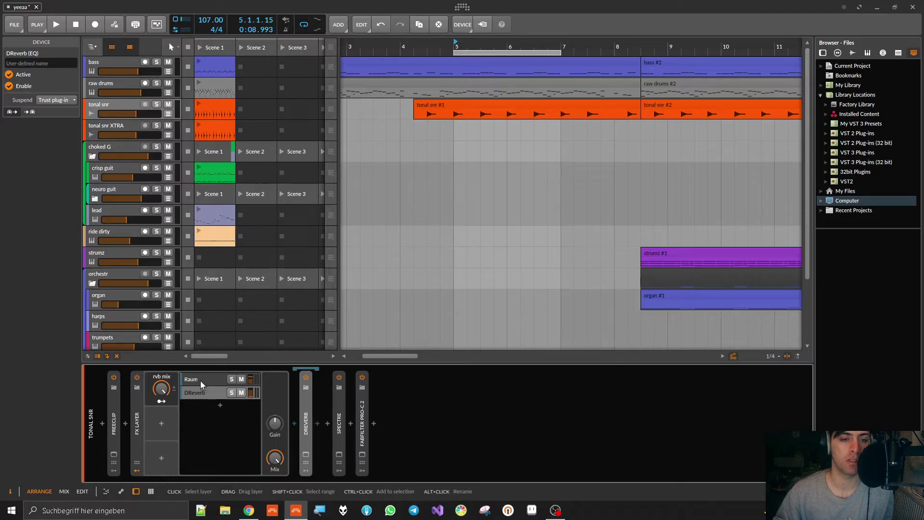
pyautogui.click(161, 388)
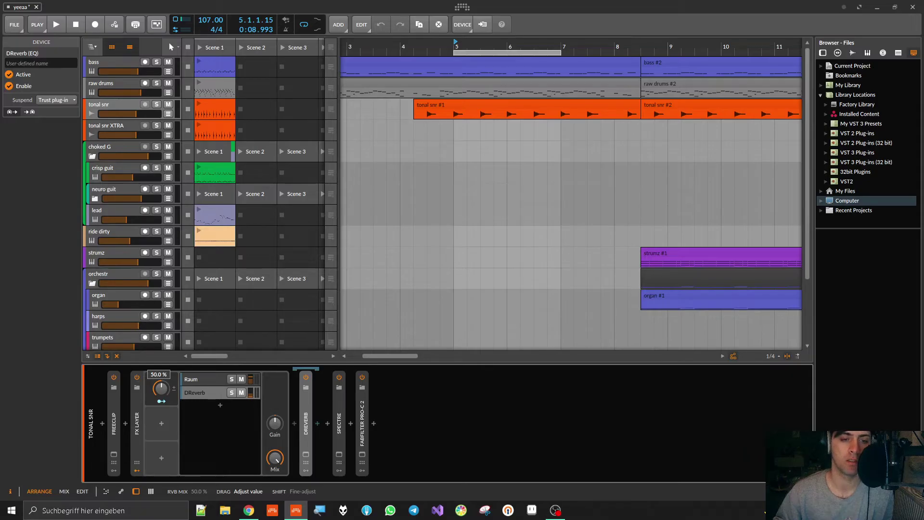
pyautogui.moveTo(161, 388); pyautogui.dragTo(162, 398)
# - Play the loop while adjusting the rvb mix macro to audition the Raum and DReverb blend, and stop playback
pyautogui.press('space')
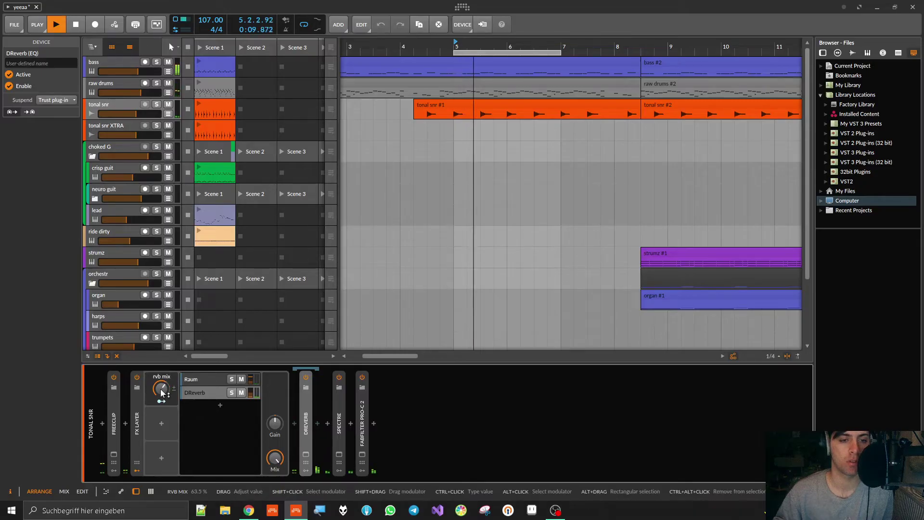
pyautogui.moveTo(161, 388)
pyautogui.mouseDown()
pyautogui.moveTo(162, 376)
pyautogui.moveTo(162, 388)
pyautogui.mouseUp()
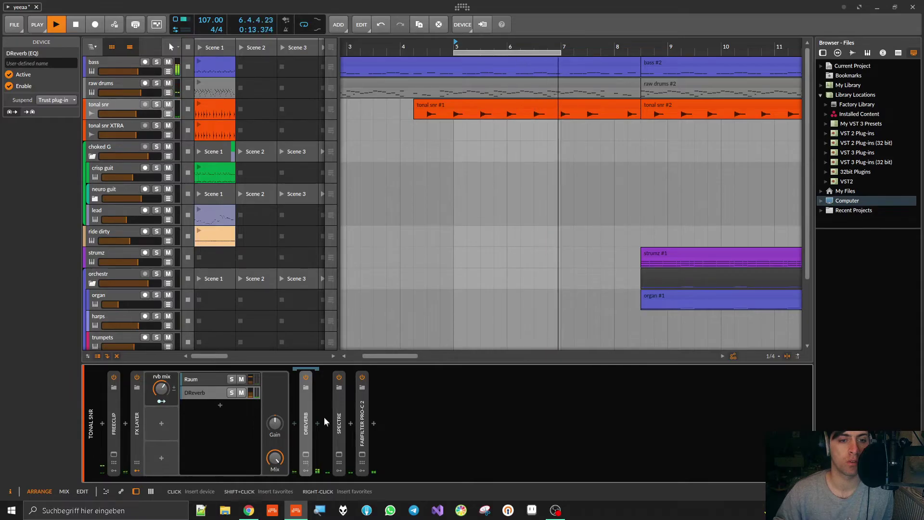
pyautogui.moveTo(161, 388)
pyautogui.mouseDown()
pyautogui.moveTo(161, 428)
pyautogui.moveTo(162, 379)
pyautogui.moveTo(161, 389)
pyautogui.mouseUp()
pyautogui.click(378, 268)
pyautogui.press('space')
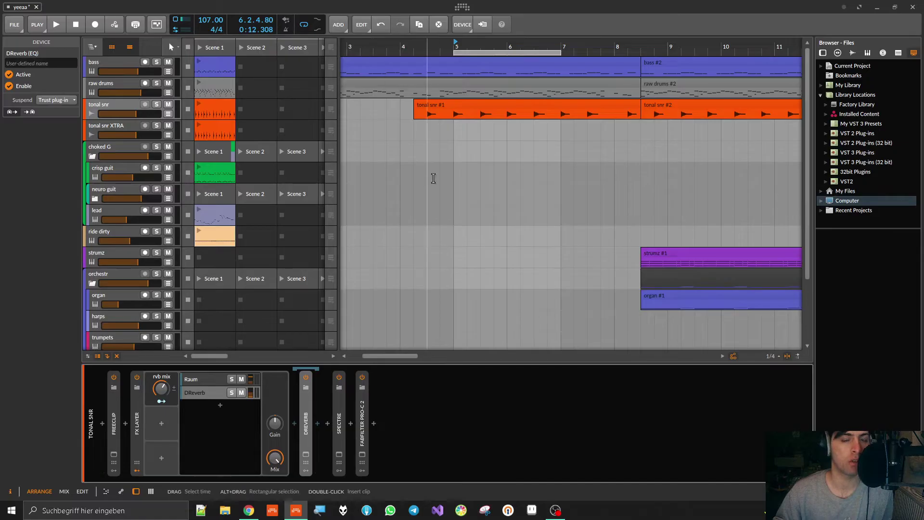
# - Extend the loop region over the whole arrangement, starting at 1.1.1.00 with a length of 56 bars
pyautogui.scroll(-5, 422, 165)
pyautogui.scroll(-3, 416, 149)
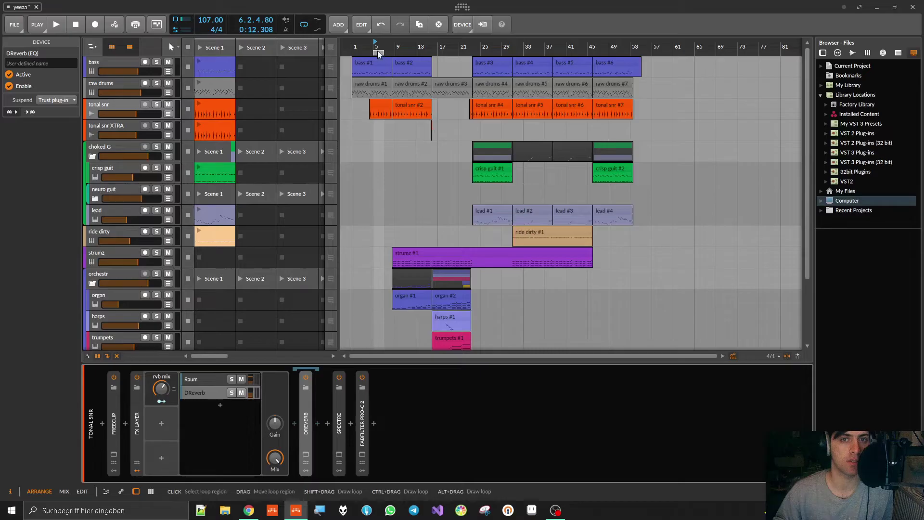
pyautogui.click(351, 59)
pyautogui.moveTo(380, 72)
pyautogui.mouseDown()
pyautogui.moveTo(664, 73)
pyautogui.moveTo(636, 83)
pyautogui.moveTo(651, 82)
pyautogui.mouseUp()
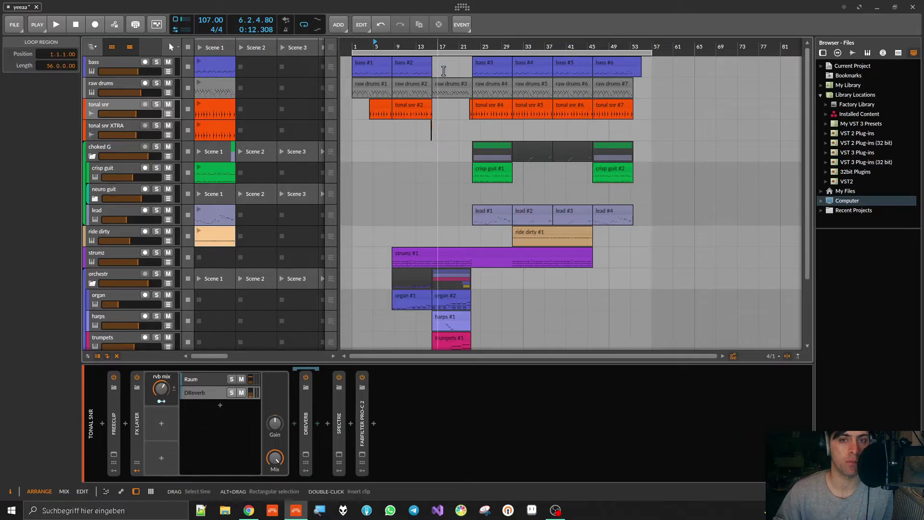
# - Set the playback start to bar 23, select the raw drums track and play the full arrangement from there
pyautogui.click(481, 51)
pyautogui.scroll(2, 480, 50)
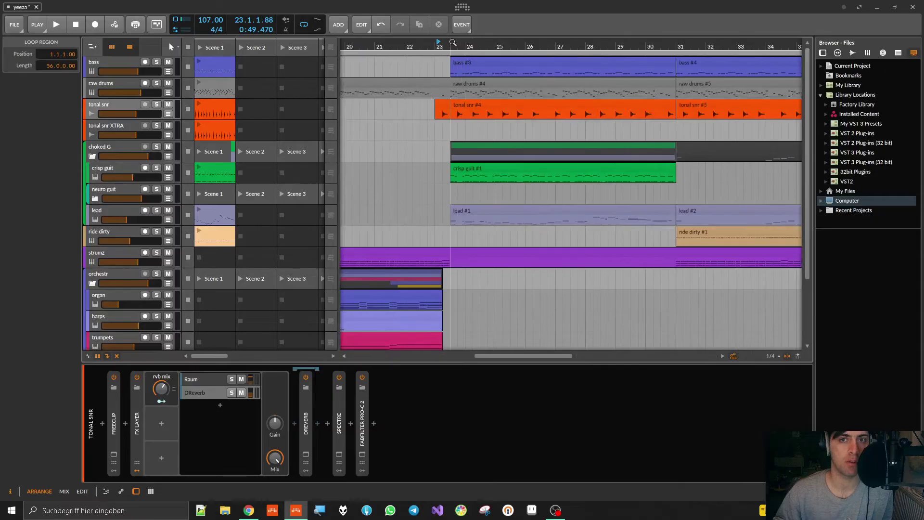
pyautogui.press('space')
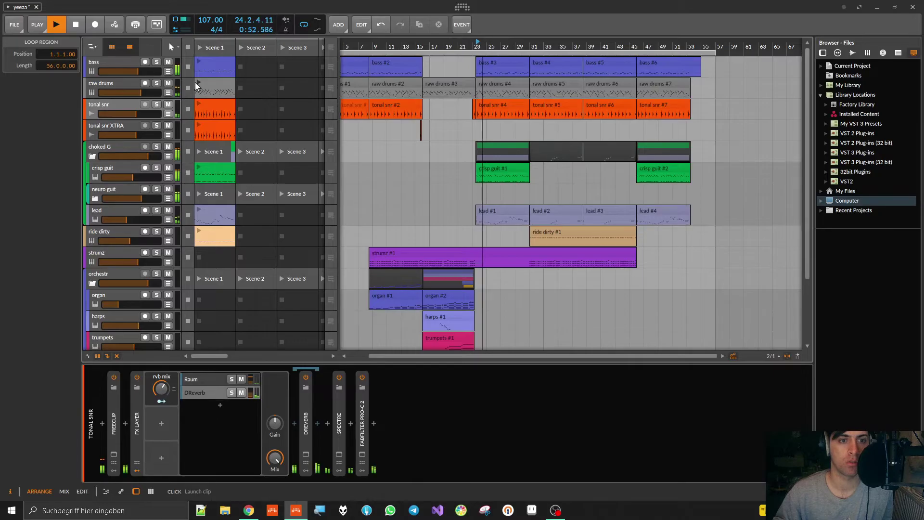
pyautogui.press('space')
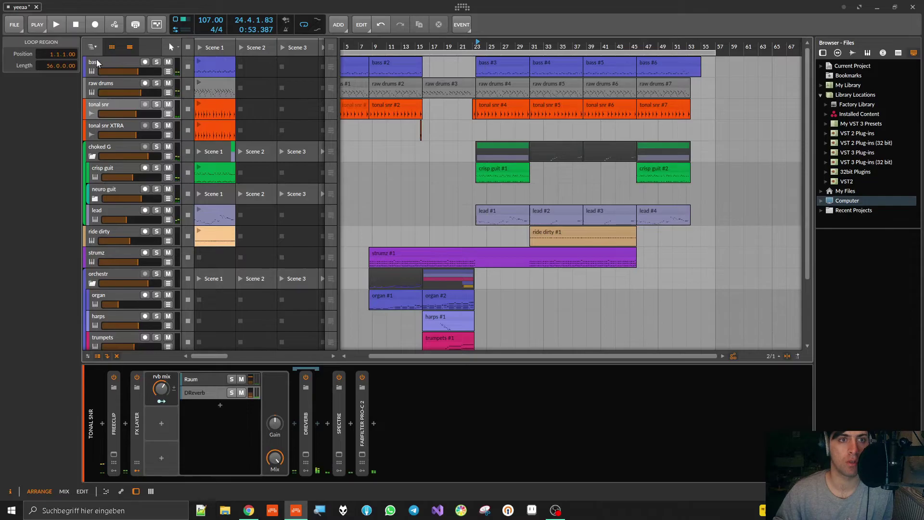
pyautogui.click(103, 88)
pyautogui.press('space')
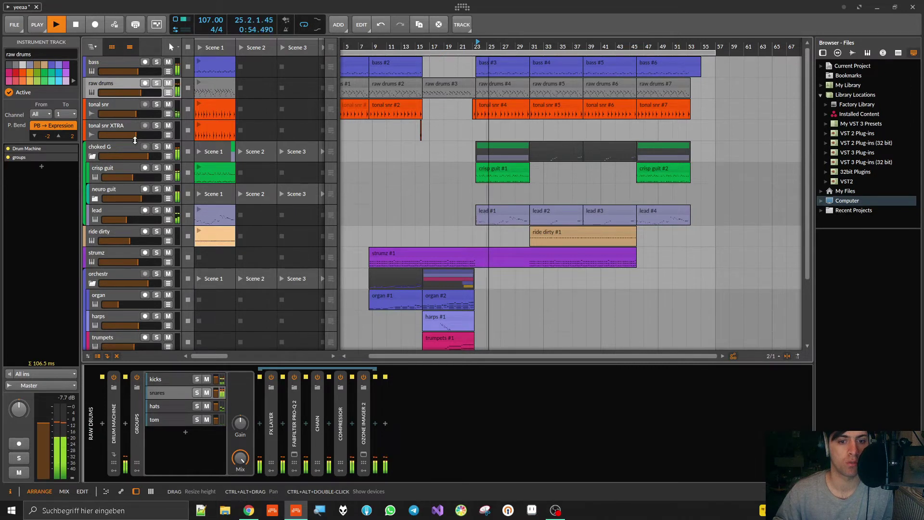
# - Sweep the tonal snr track's rvb mix macro in the full mix, settle on a Raum-heavy blend and stop playback
pyautogui.click(120, 104)
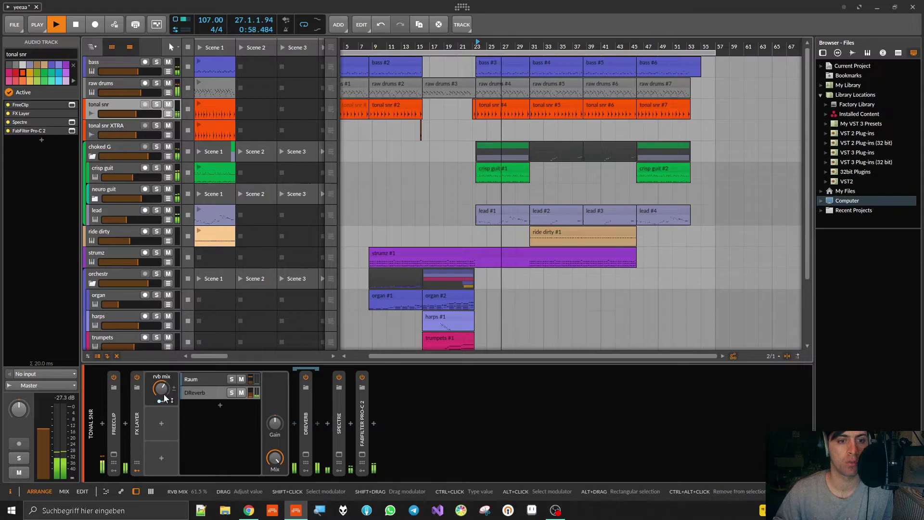
pyautogui.moveTo(162, 389); pyautogui.dragTo(162, 434)
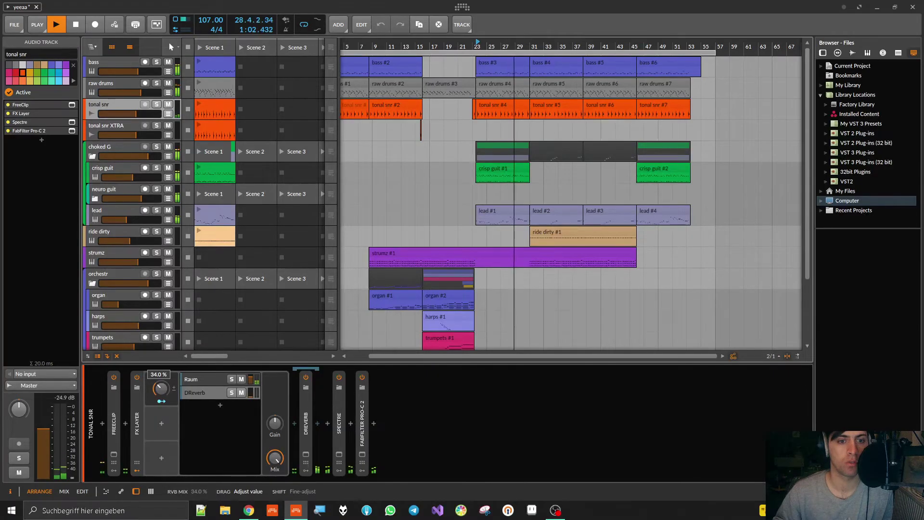
pyautogui.moveTo(161, 389); pyautogui.dragTo(162, 346)
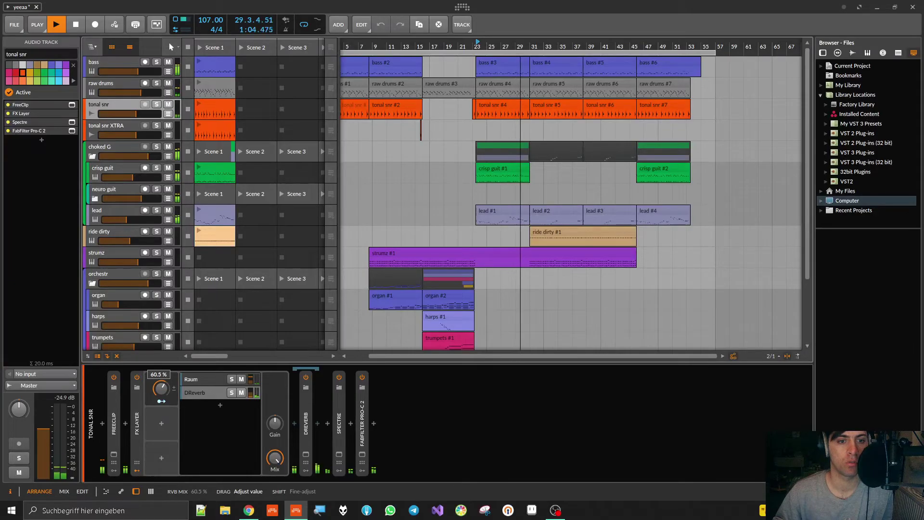
pyautogui.moveTo(162, 389); pyautogui.dragTo(162, 433)
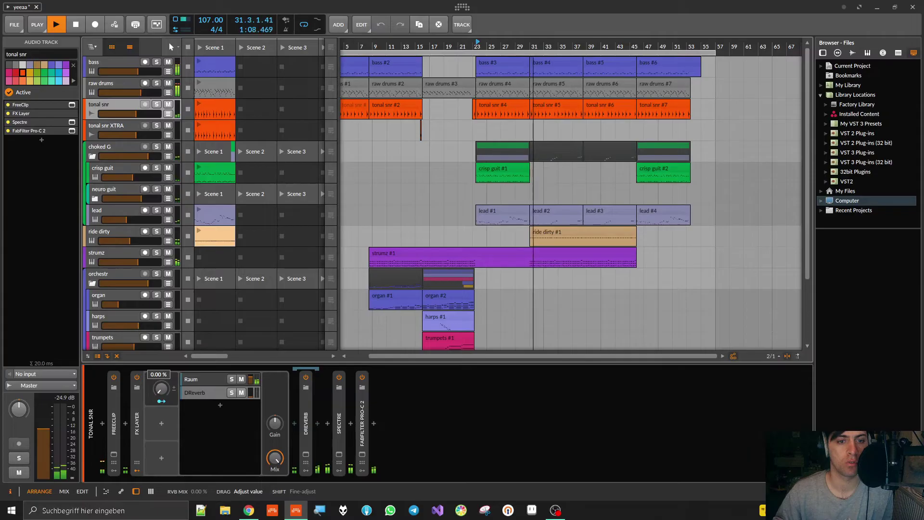
pyautogui.moveTo(162, 433); pyautogui.dragTo(162, 384)
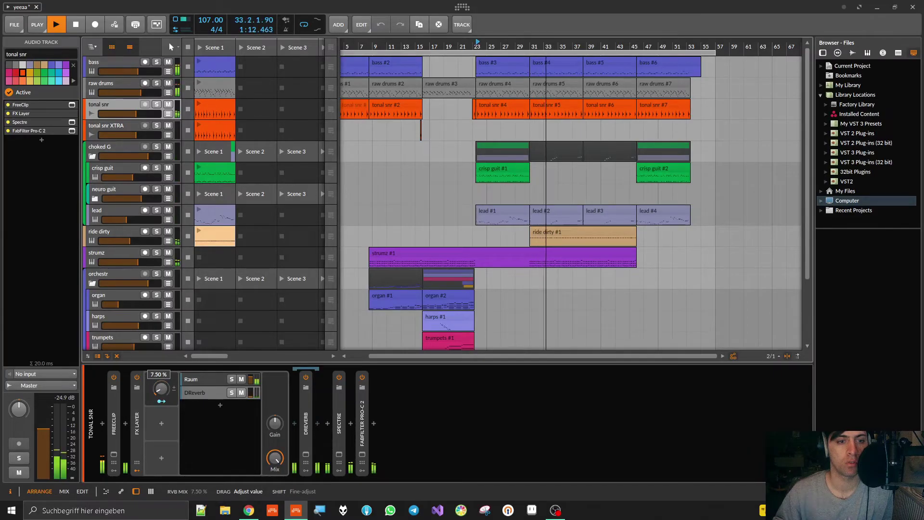
pyautogui.moveTo(162, 383); pyautogui.dragTo(162, 410)
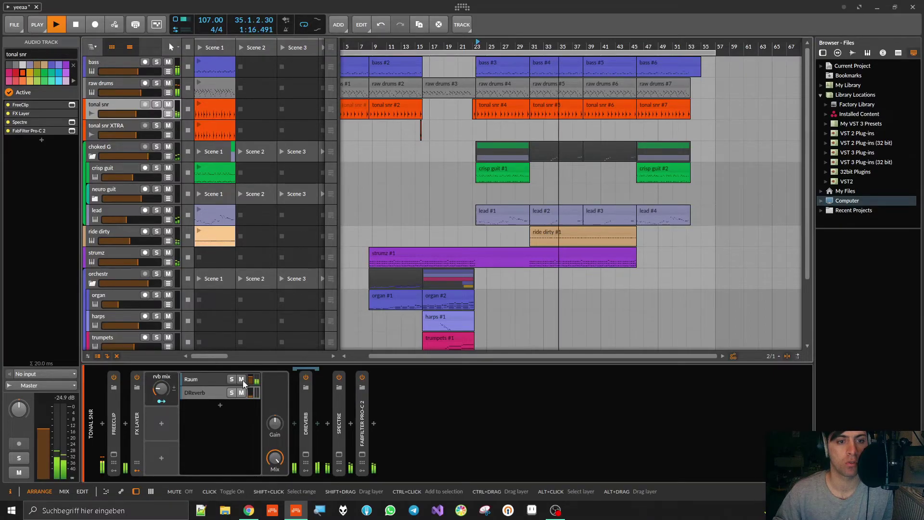
pyautogui.moveTo(158, 389)
pyautogui.mouseDown()
pyautogui.moveTo(157, 354)
pyautogui.moveTo(158, 390)
pyautogui.moveTo(162, 383)
pyautogui.mouseUp()
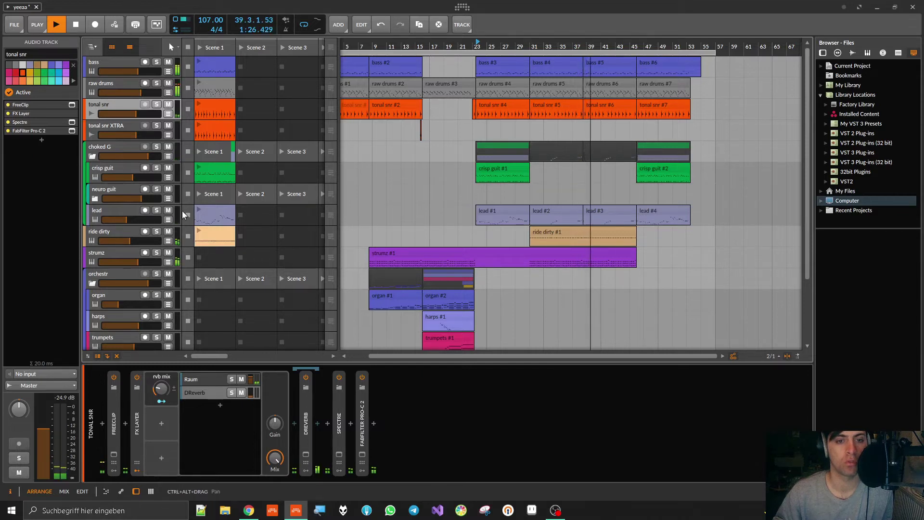
pyautogui.moveTo(161, 388); pyautogui.dragTo(161, 382)
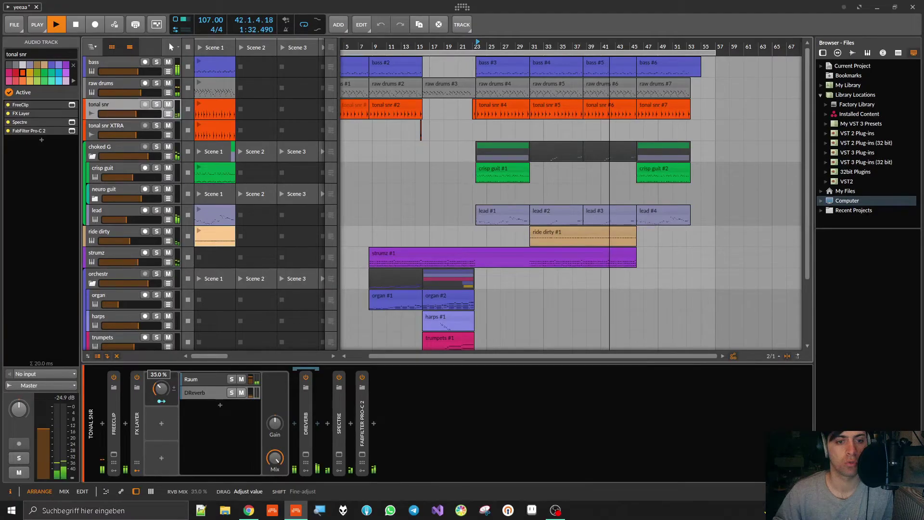
pyautogui.moveTo(275, 423); pyautogui.dragTo(274, 425)
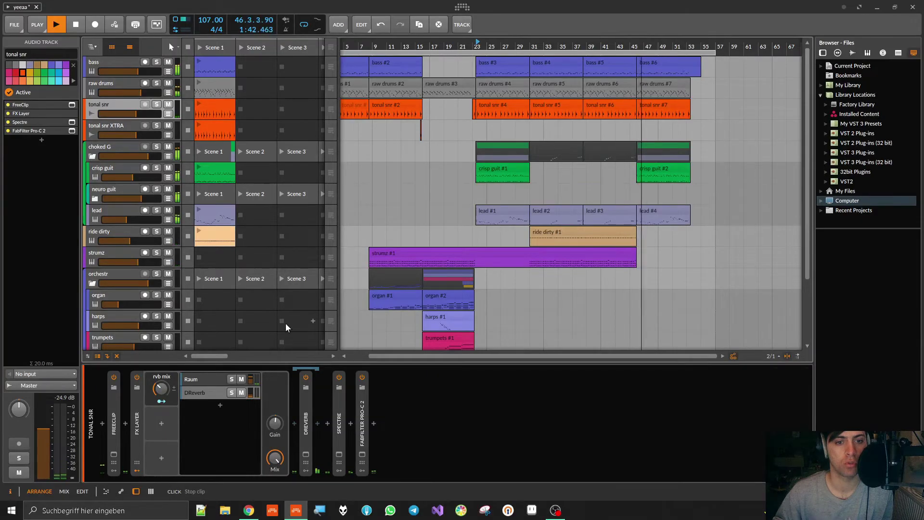
pyautogui.press('space')
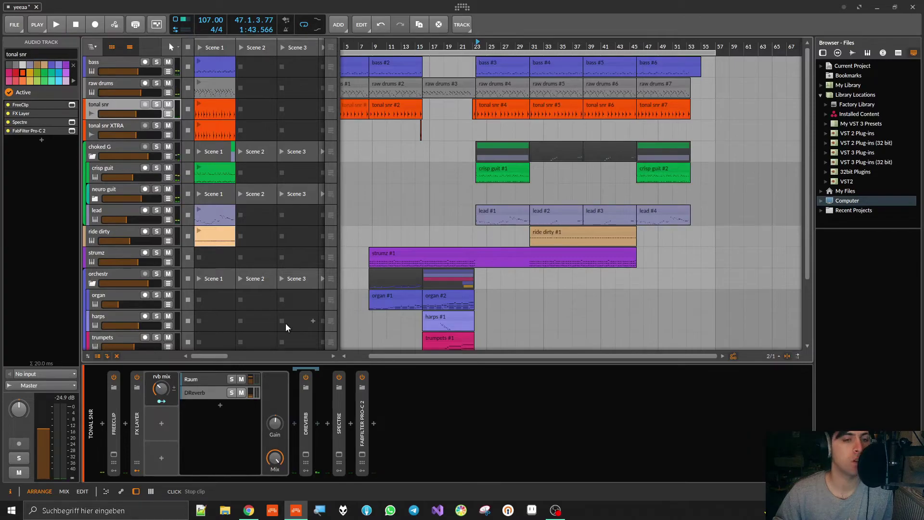
# - Open Raum's plug-in window from its layer to inspect its settings, and close the window
pyautogui.click(196, 379)
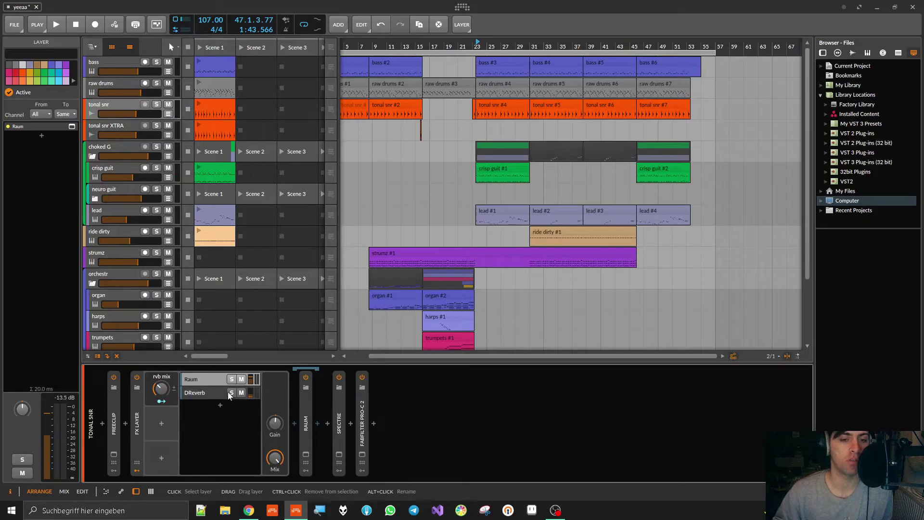
pyautogui.click(307, 454)
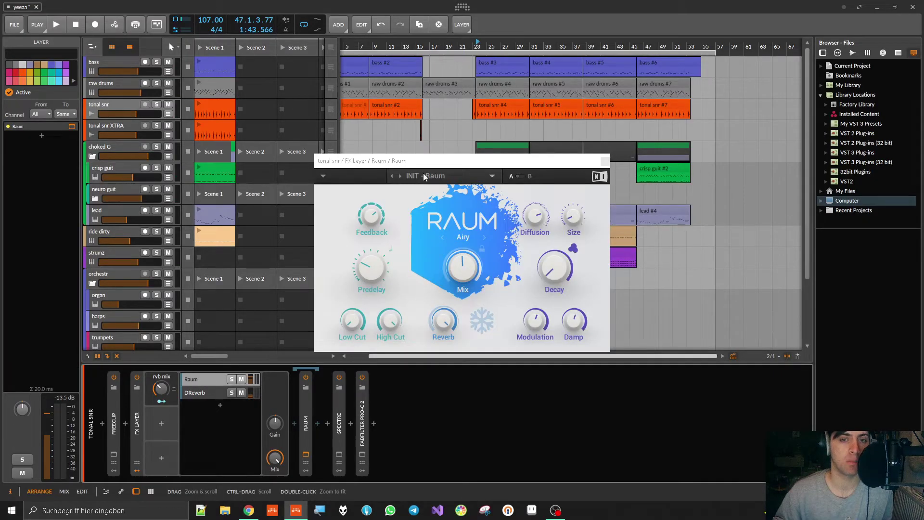
pyautogui.click(605, 160)
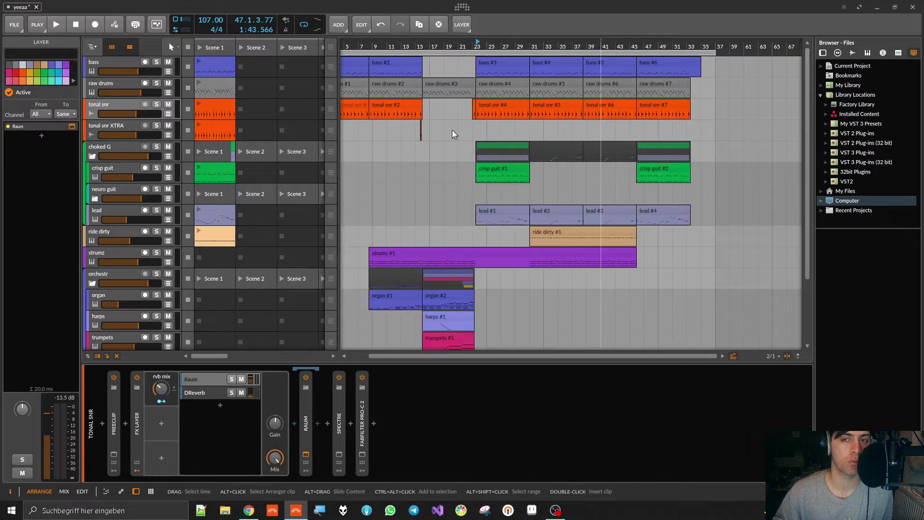
# - Collapse the FX Layer device and save the project
pyautogui.doubleClick(134, 410)
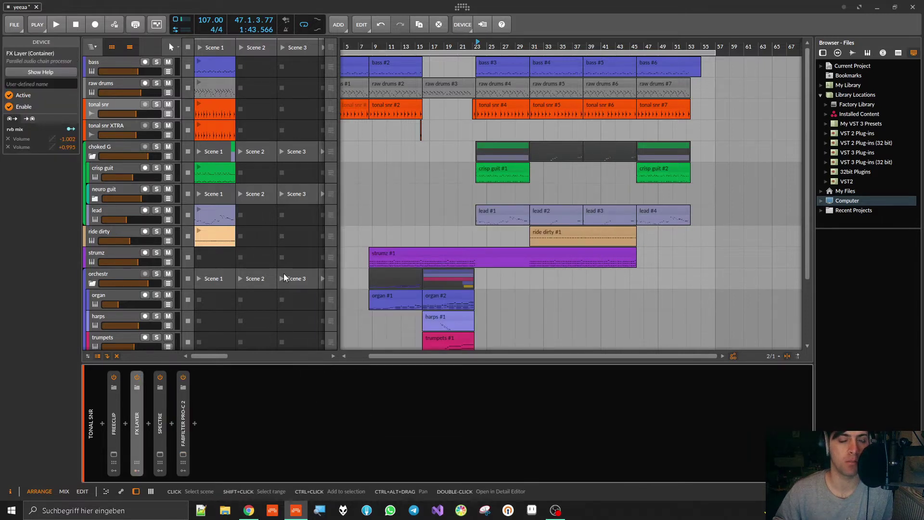
pyautogui.hotkey('ctrl', 's')
# - Set the playback start between bars 4 and 5, play the tonal snare section and stop playback
pyautogui.click(374, 90)
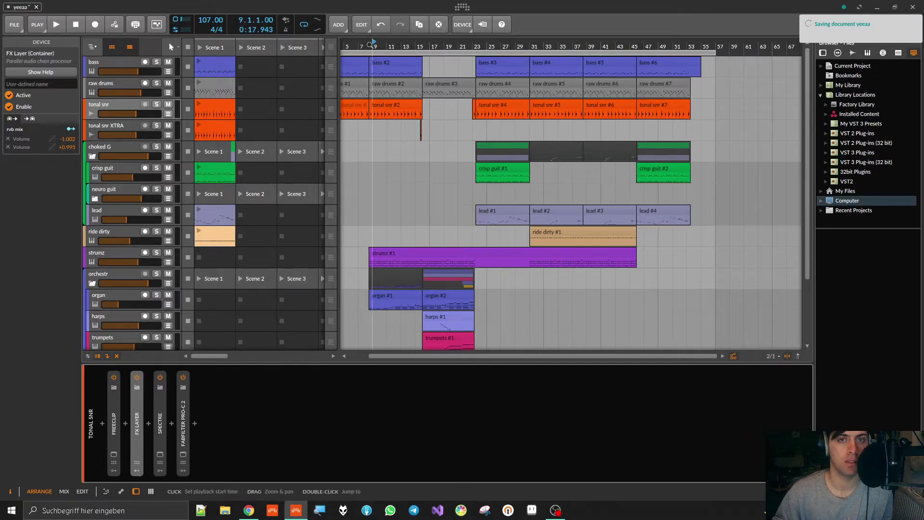
pyautogui.hscroll(-3, 379, 51)
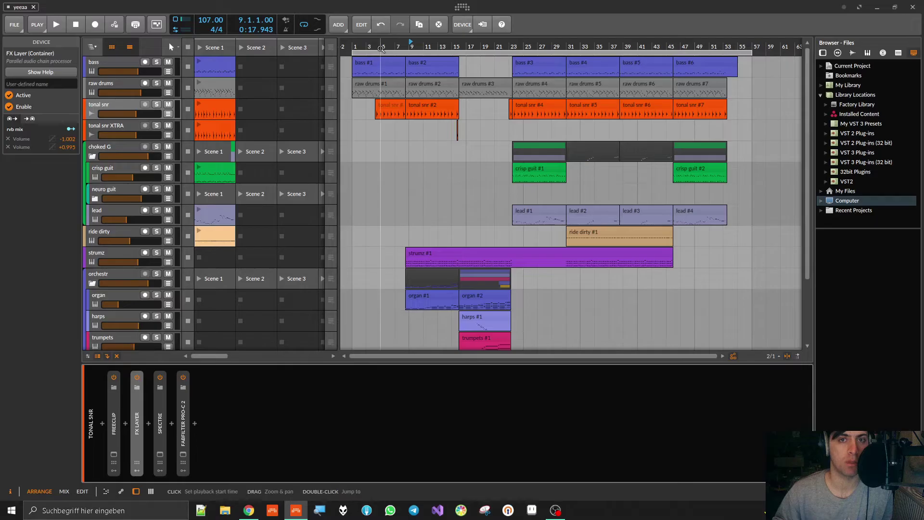
pyautogui.scroll(5, 378, 116)
pyautogui.click(374, 46)
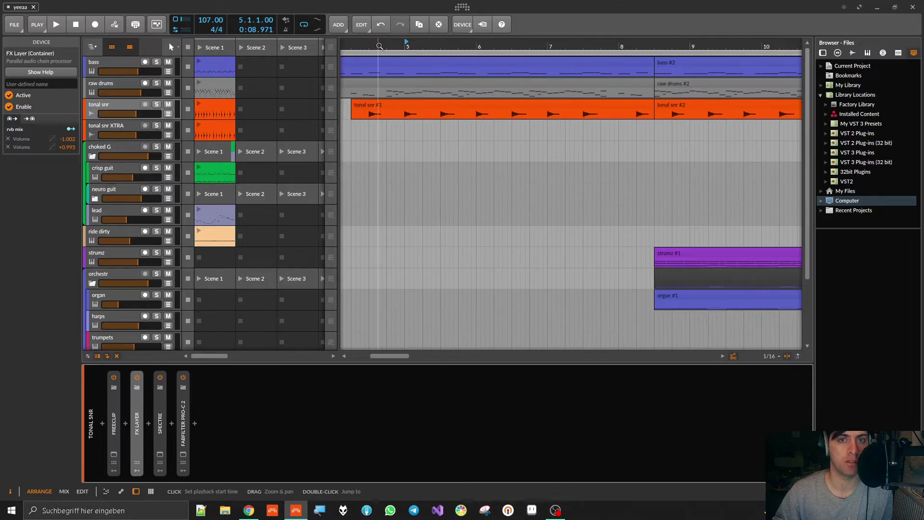
pyautogui.press('space')
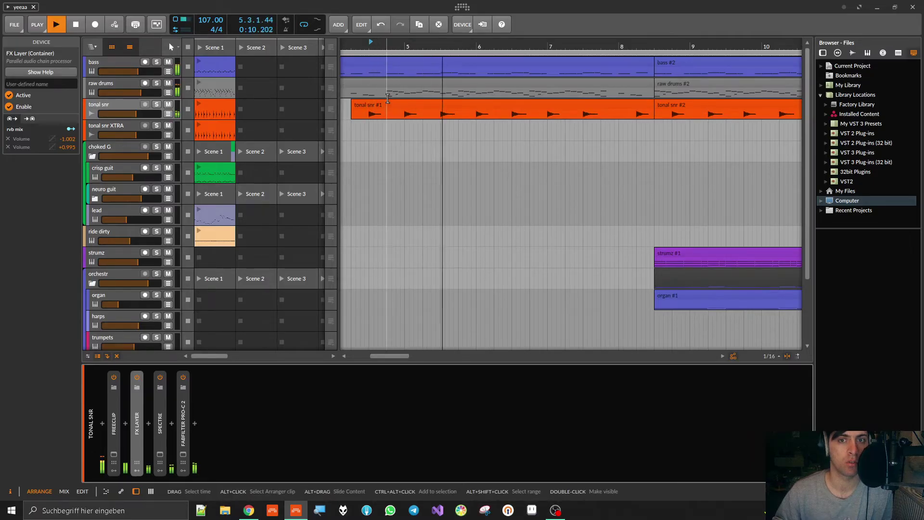
pyautogui.press('space')
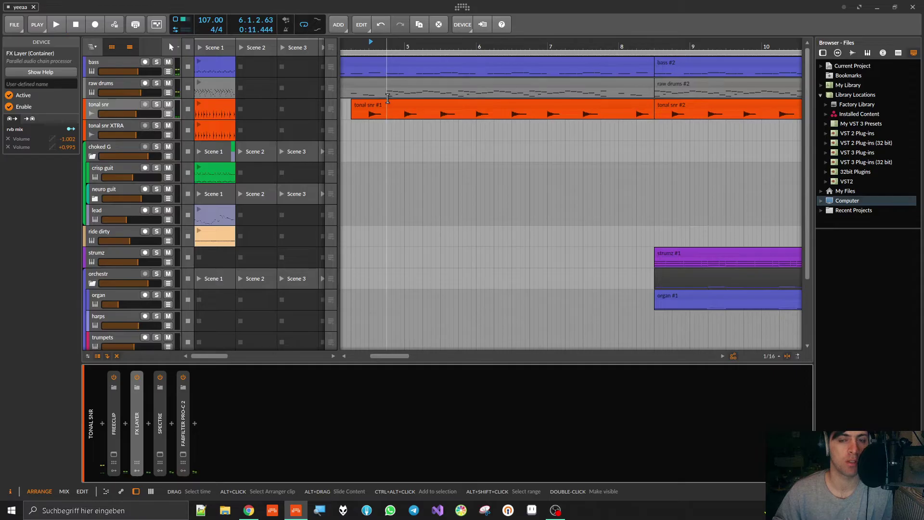
# - Play the arrangement from the start of the strumz clip, save the project and stop playback
pyautogui.scroll(-5, 387, 98)
pyautogui.click(473, 42)
pyautogui.press('space')
pyautogui.hotkey('ctrl', 's')
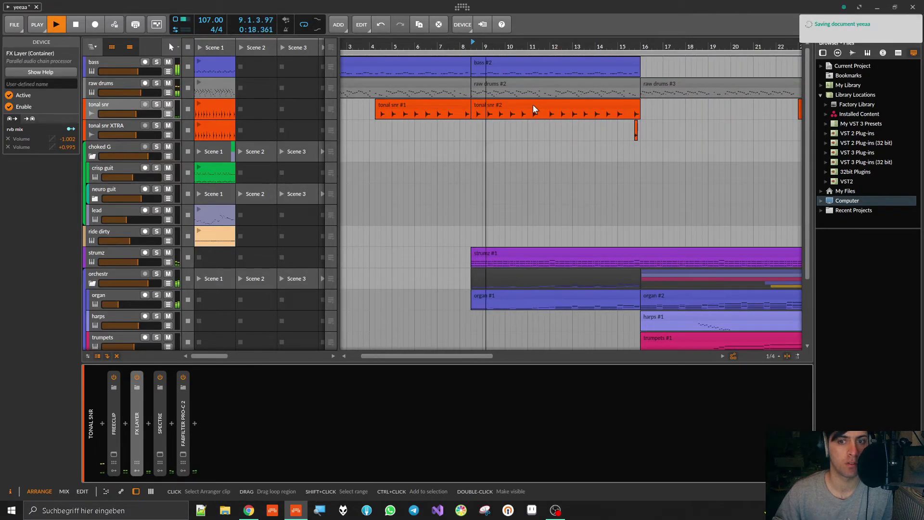
pyautogui.press('space')
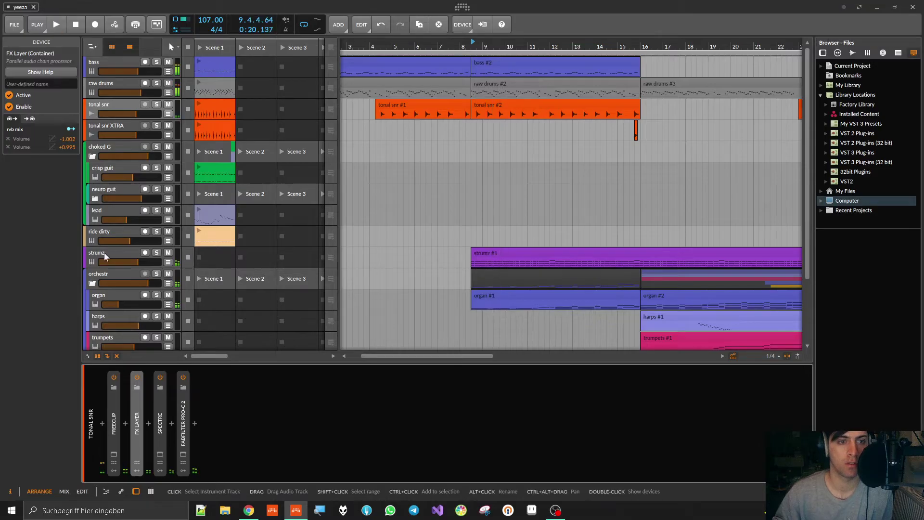
# - Show the strumz track's device chain and collapse its FabFilter Pro-C 2 device
pyautogui.click(104, 252)
pyautogui.click(232, 422)
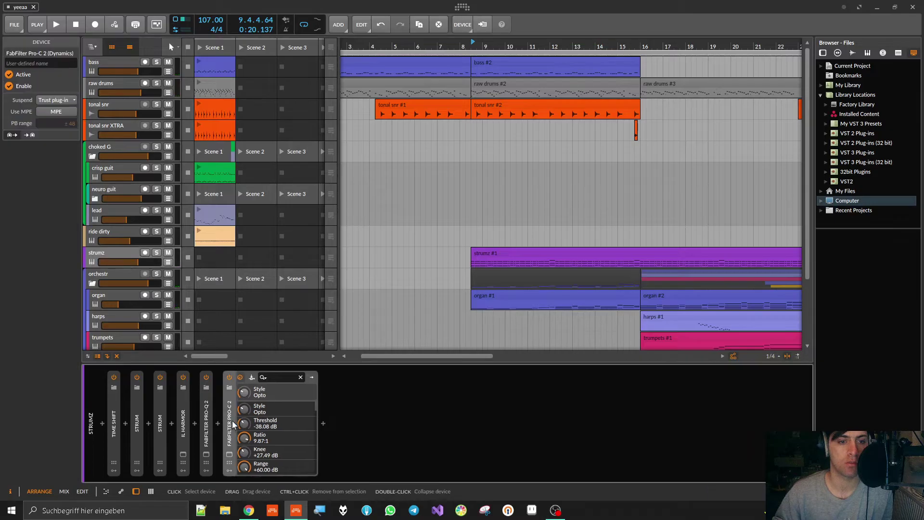
pyautogui.doubleClick(232, 422)
# - Solo the strumz track, play its clip from the start and stop playback
pyautogui.click(156, 253)
pyautogui.press('space')
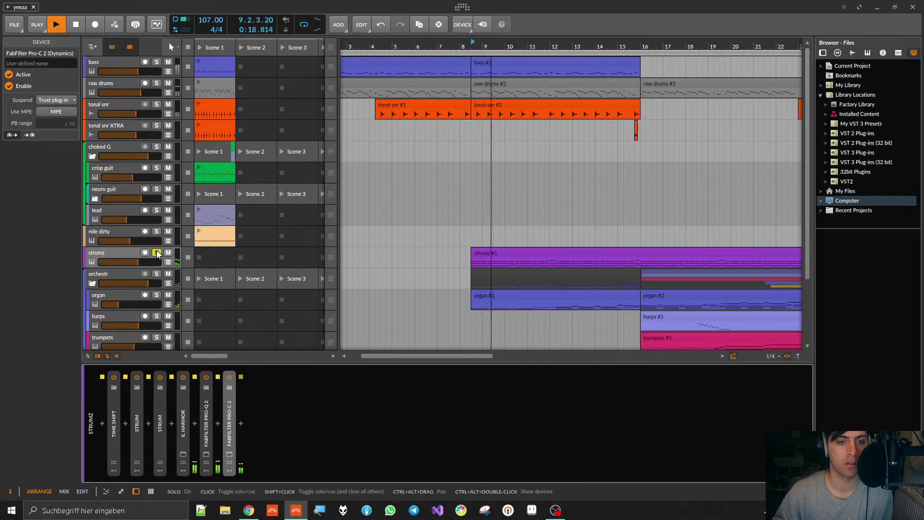
pyautogui.press('space')
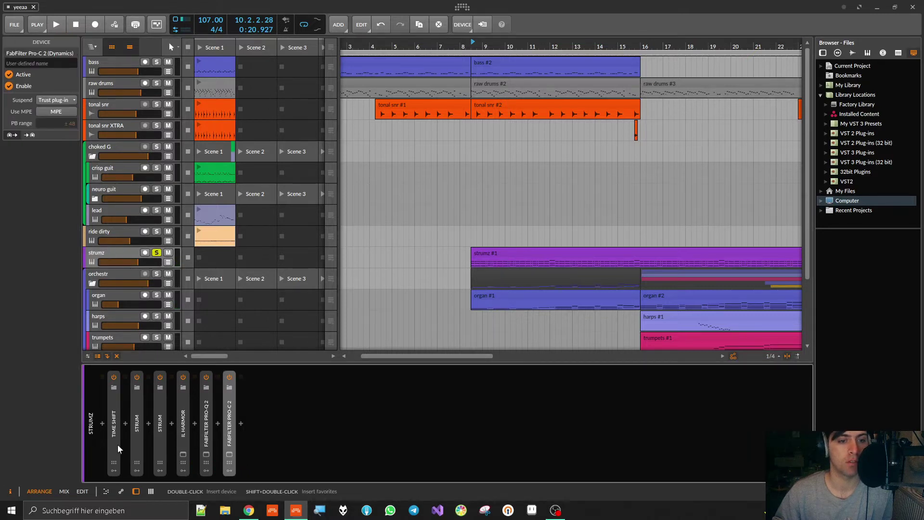
# - Open the IL Harmor window on the strumz track, play the soloed part to examine its sound, and close the window
pyautogui.click(183, 454)
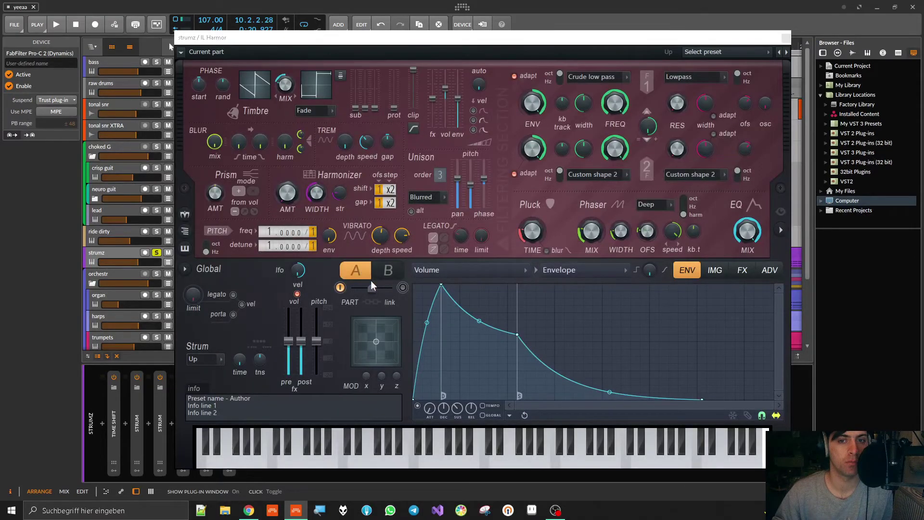
pyautogui.click(438, 43)
pyautogui.press('space')
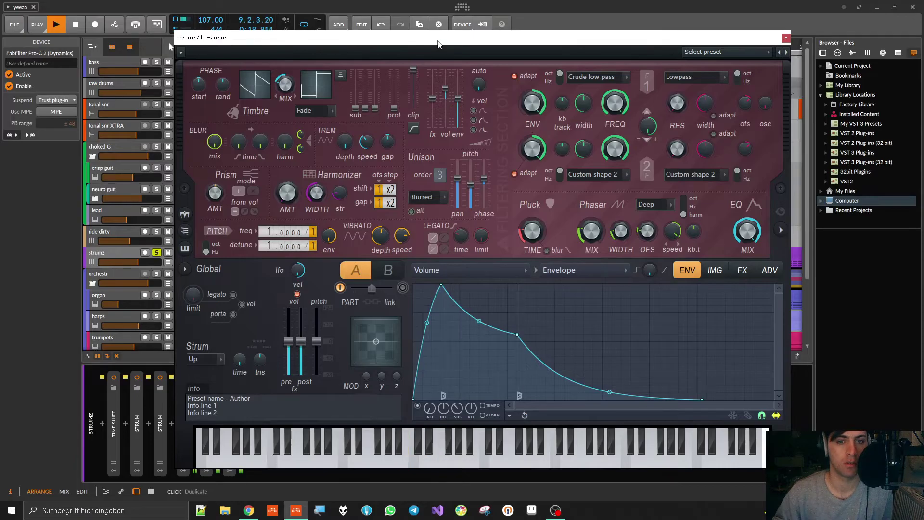
pyautogui.press('space')
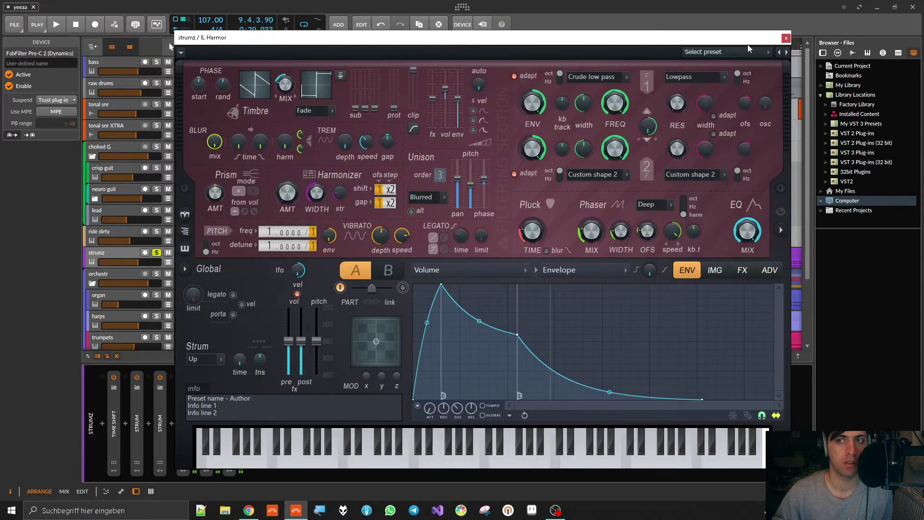
pyautogui.click(786, 37)
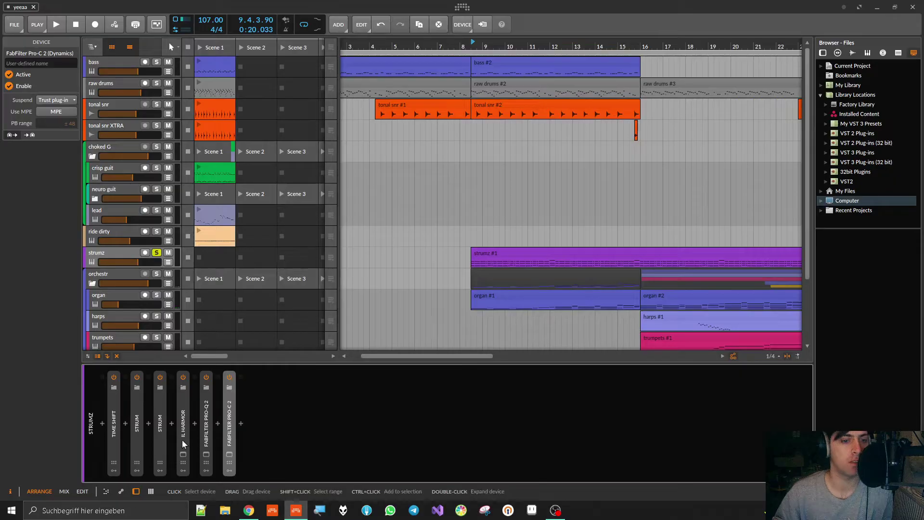
# - Inspect the settings of the strumz track's two Strum devices and collapse them again
pyautogui.doubleClick(160, 422)
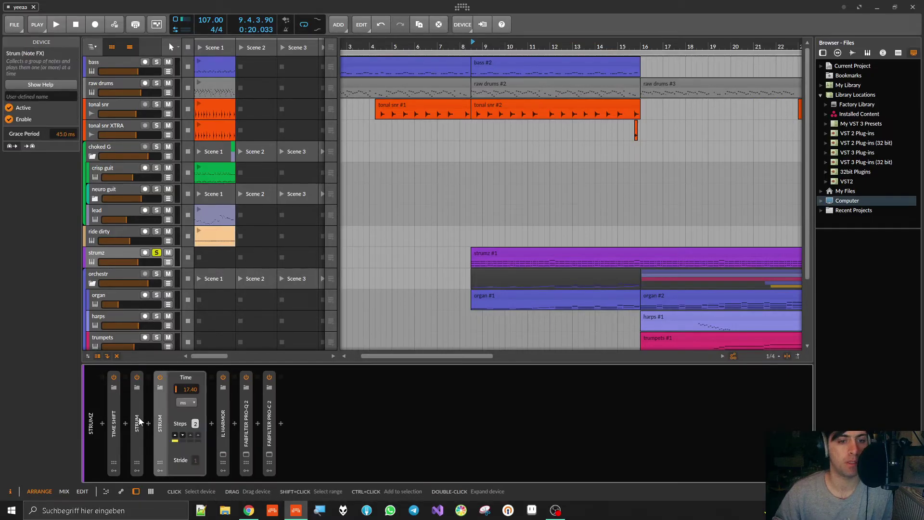
pyautogui.doubleClick(138, 417)
pyautogui.doubleClick(139, 417)
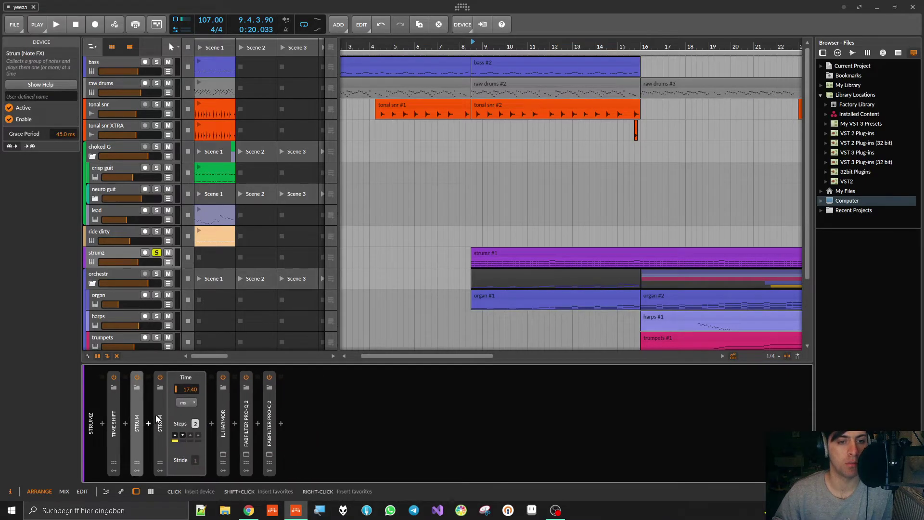
pyautogui.doubleClick(159, 418)
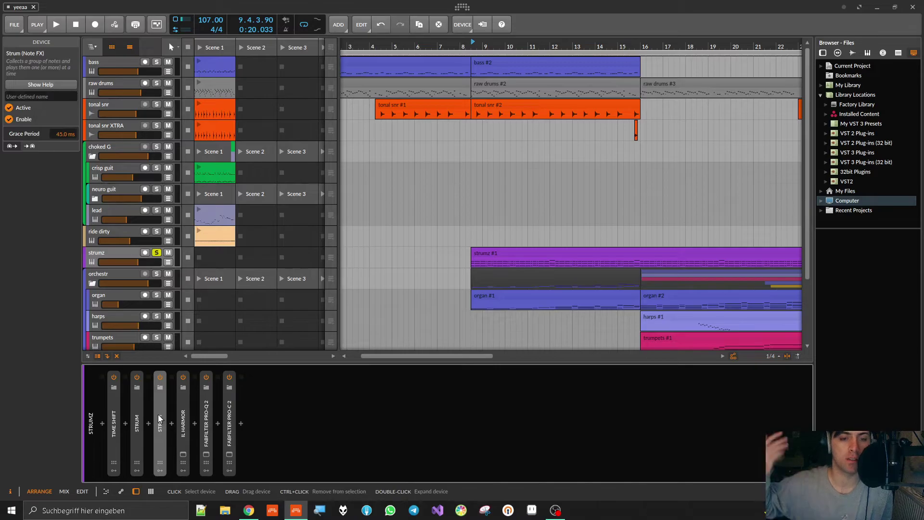
# - Find DReverb in the device browser and insert it at the end of the strumz device chain
pyautogui.click(241, 423)
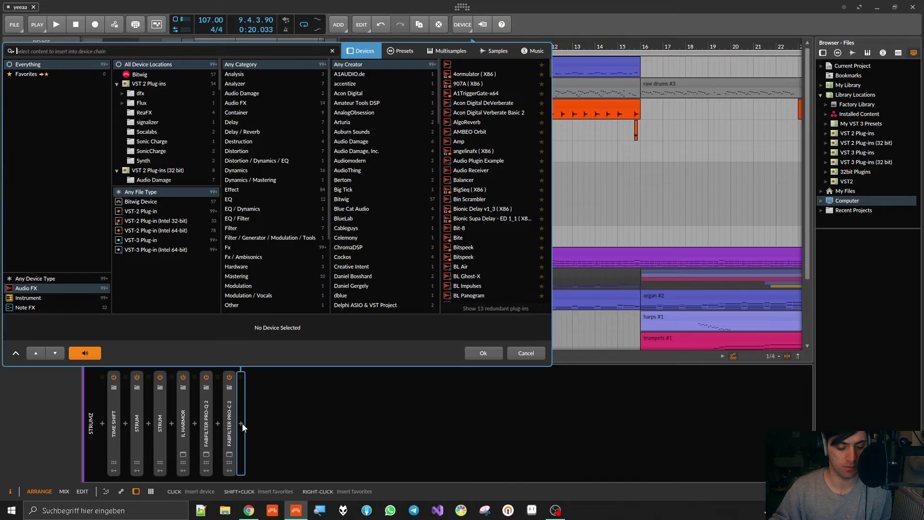
pyautogui.write('drev')
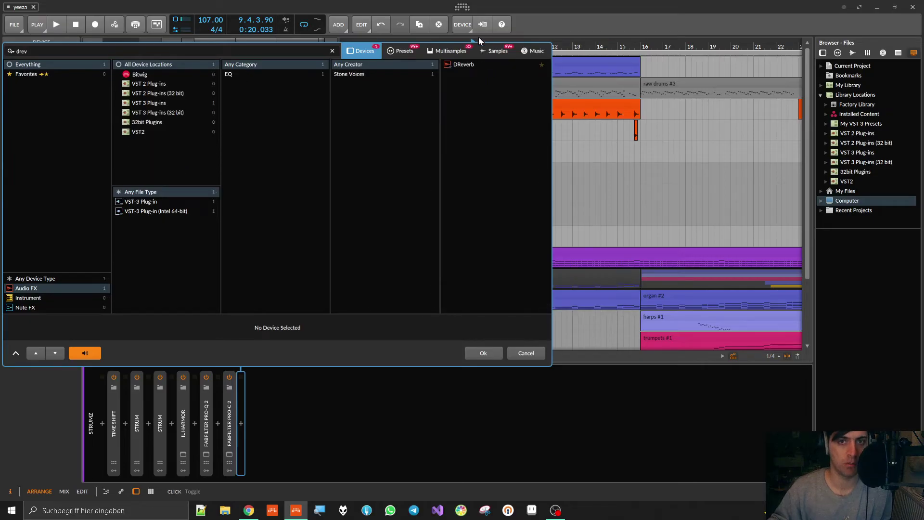
pyautogui.click(461, 65)
pyautogui.doubleClick(470, 62)
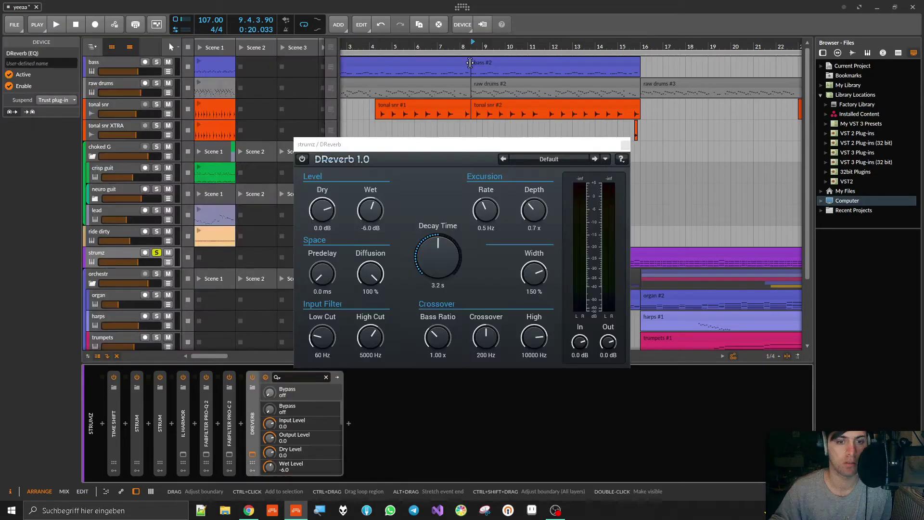
# - During soloed playback, set DReverb's decay time to 4.1 s, low cut to 45 Hz, high cut to 2652 Hz and diffusion to 70%
pyautogui.press('space')
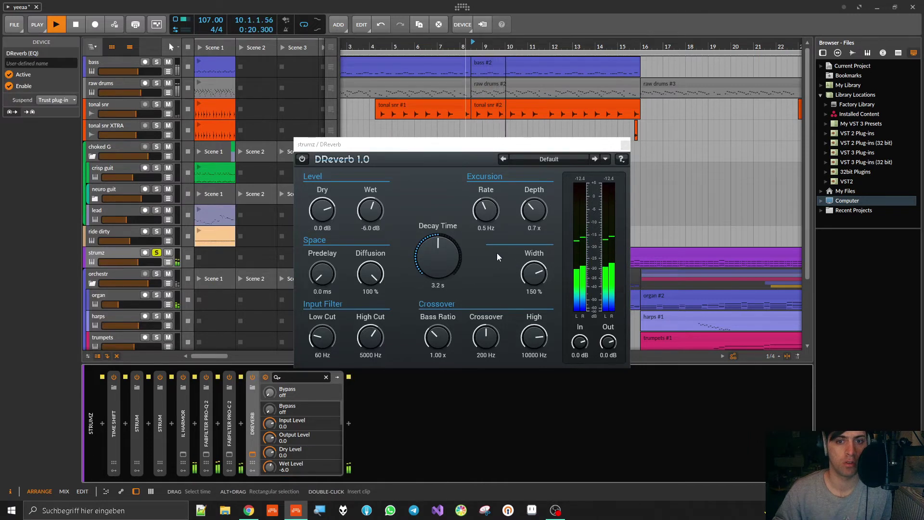
pyautogui.moveTo(373, 282)
pyautogui.mouseDown()
pyautogui.moveTo(377, 273)
pyautogui.moveTo(376, 284)
pyautogui.mouseUp()
pyautogui.moveTo(424, 262); pyautogui.dragTo(374, 294)
pyautogui.moveTo(324, 343)
pyautogui.mouseDown()
pyautogui.moveTo(324, 352)
pyautogui.moveTo(370, 347)
pyautogui.moveTo(371, 356)
pyautogui.moveTo(322, 335)
pyautogui.mouseUp()
pyautogui.moveTo(370, 273)
pyautogui.mouseDown()
pyautogui.moveTo(370, 262)
pyautogui.moveTo(370, 274)
pyautogui.mouseUp()
pyautogui.moveTo(436, 255); pyautogui.dragTo(436, 250)
pyautogui.moveTo(370, 337); pyautogui.dragTo(367, 315)
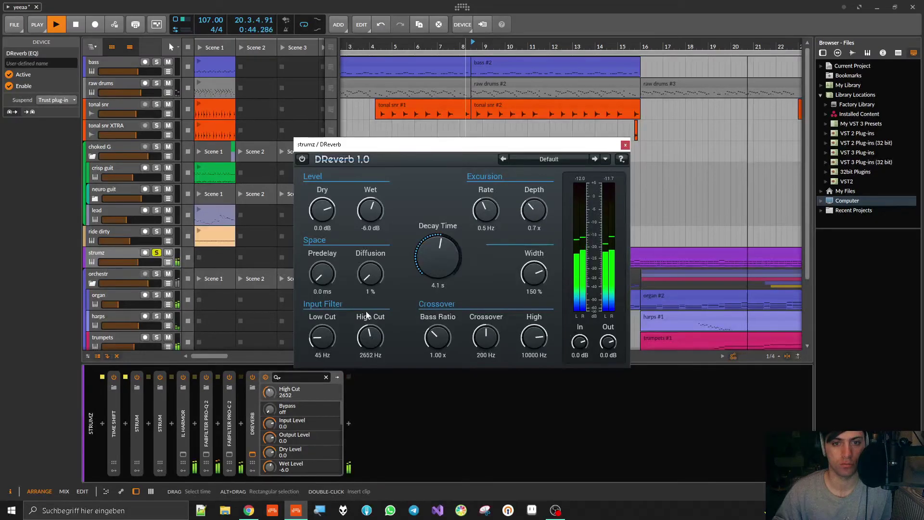
pyautogui.moveTo(371, 275)
pyautogui.mouseDown()
pyautogui.moveTo(370, 250)
pyautogui.moveTo(371, 278)
pyautogui.mouseUp()
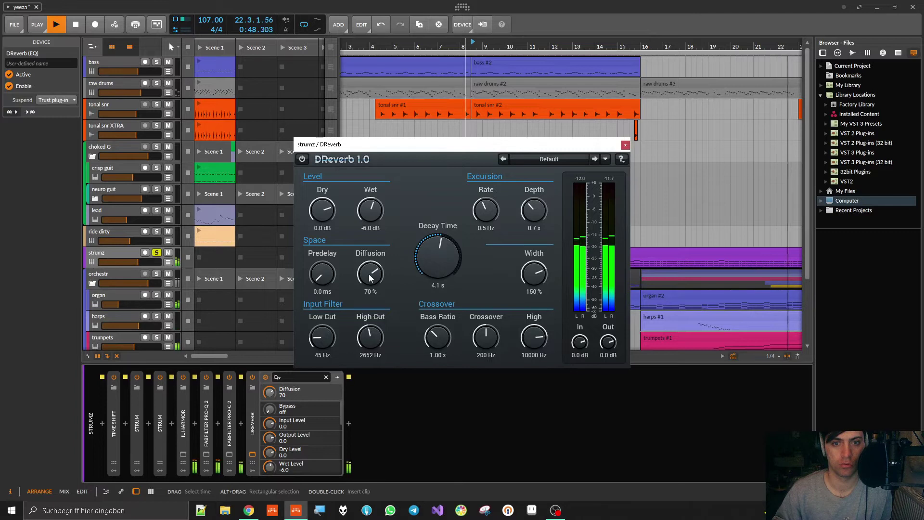
# - Set DReverb's bass ratio to 1.34x, crossover to 94 Hz, high to 10508 Hz, width to 117%, excursion rate to 0.6 Hz and depth to 1.0x
pyautogui.moveTo(438, 340); pyautogui.dragTo(437, 325)
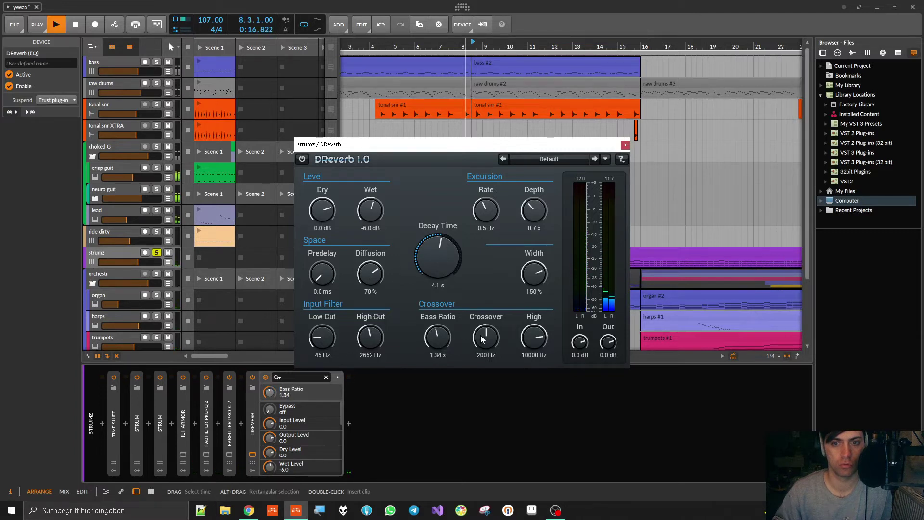
pyautogui.moveTo(486, 337); pyautogui.dragTo(486, 354)
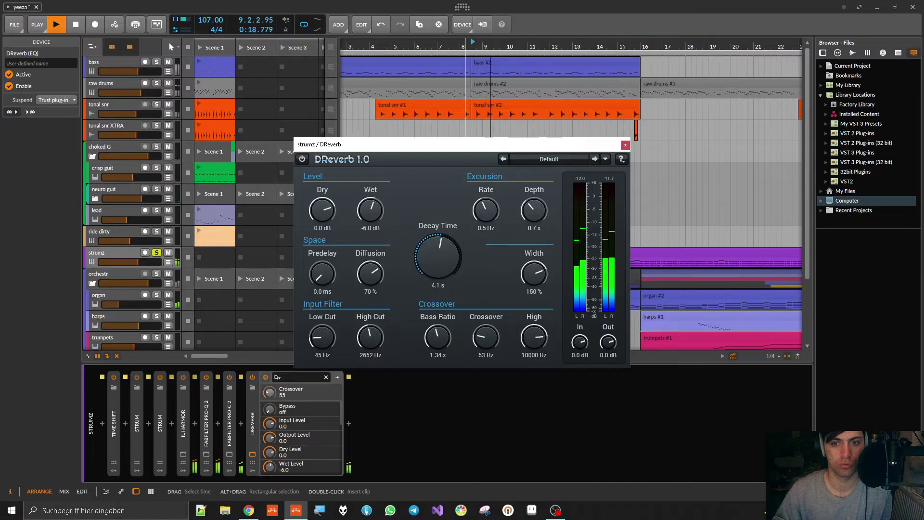
pyautogui.moveTo(544, 343)
pyautogui.mouseDown()
pyautogui.moveTo(544, 359)
pyautogui.moveTo(544, 339)
pyautogui.moveTo(534, 345)
pyautogui.mouseUp()
pyautogui.moveTo(535, 273); pyautogui.dragTo(534, 285)
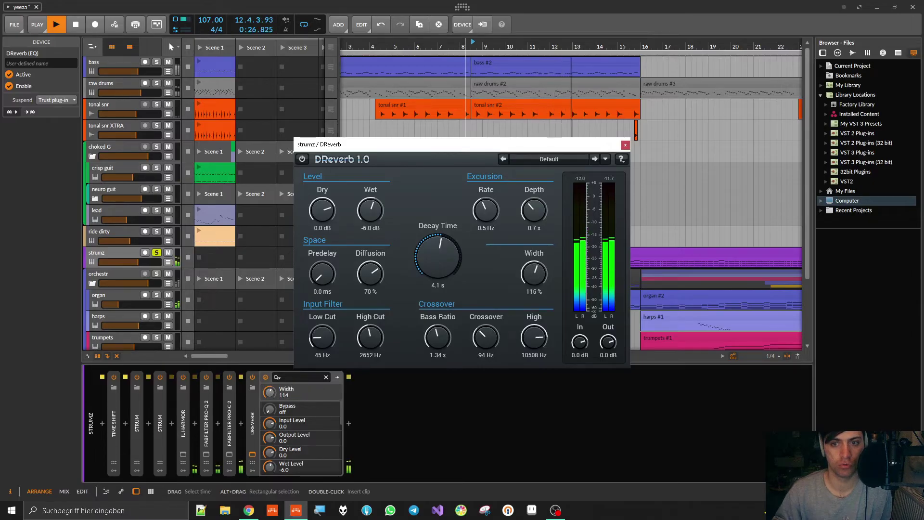
pyautogui.moveTo(534, 210); pyautogui.dragTo(534, 202)
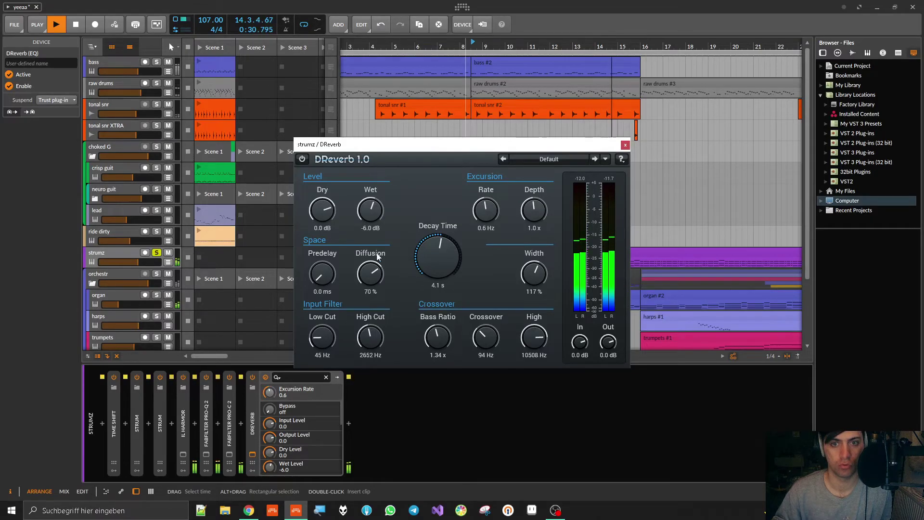
# - Set DReverb's diffusion to 77% and try predelays of 44.9 ms, 4.5 ms and 15.3 ms, with playback stopped
pyautogui.moveTo(371, 273); pyautogui.dragTo(333, 269)
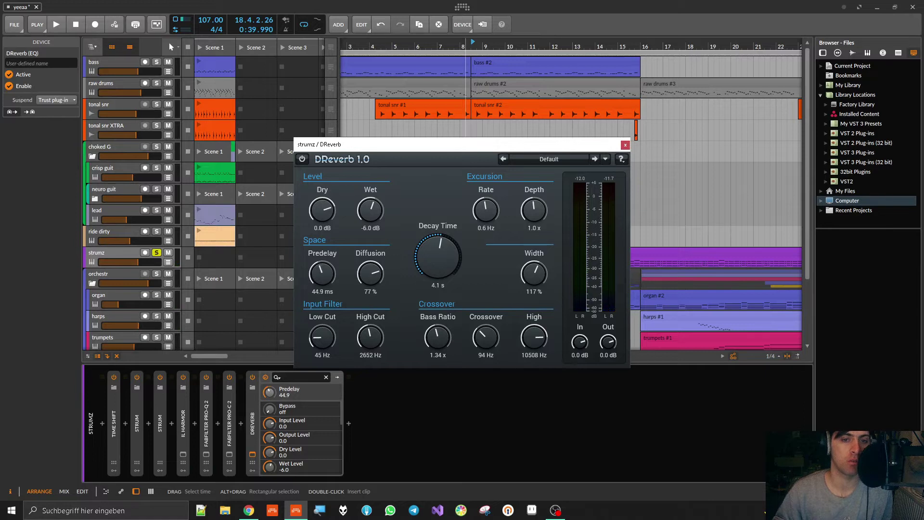
pyautogui.moveTo(333, 268); pyautogui.dragTo(333, 272)
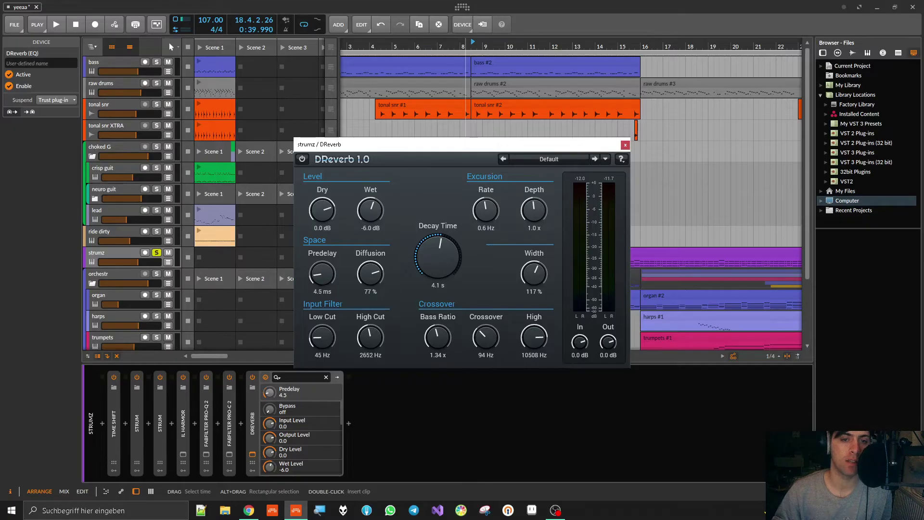
pyautogui.moveTo(333, 272); pyautogui.dragTo(333, 273)
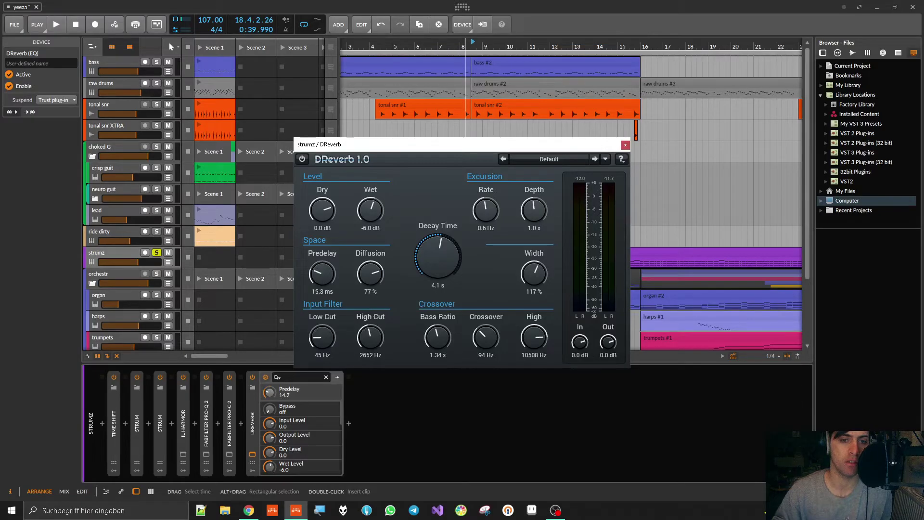
# - Play the soloed strumz with 139.7 ms predelay and 0% diffusion, reduce the predelay to 46.7 ms and stop playback
pyautogui.press('space')
pyautogui.moveTo(322, 277); pyautogui.dragTo(322, 248)
pyautogui.moveTo(378, 255); pyautogui.dragTo(378, 281)
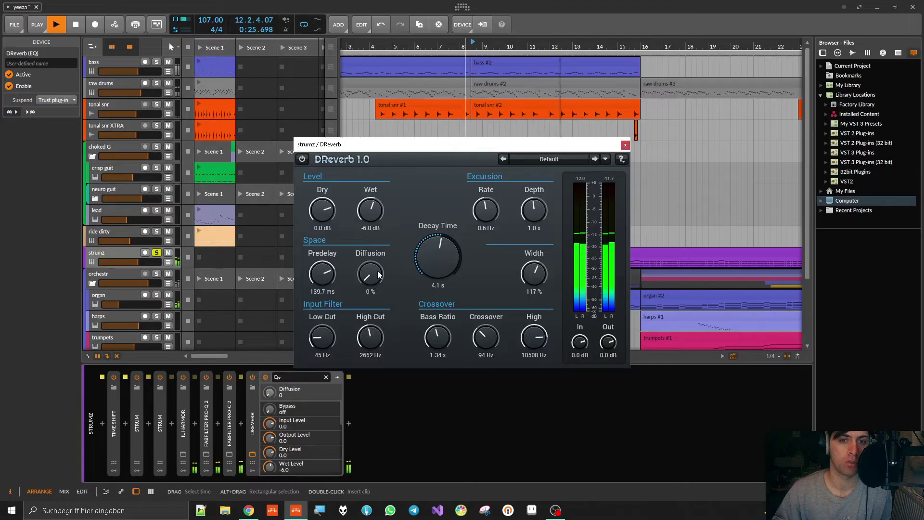
pyautogui.moveTo(322, 270)
pyautogui.mouseDown()
pyautogui.moveTo(322, 285)
pyautogui.moveTo(326, 277)
pyautogui.mouseUp()
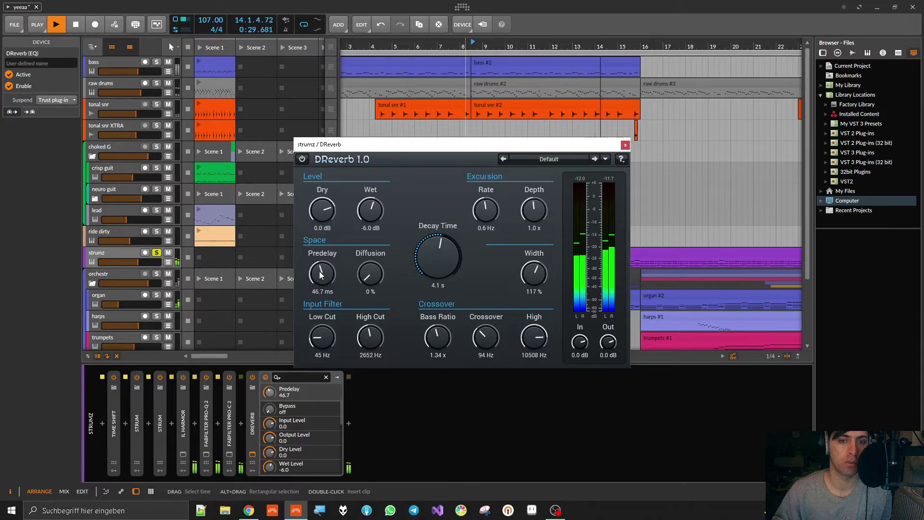
pyautogui.press('space')
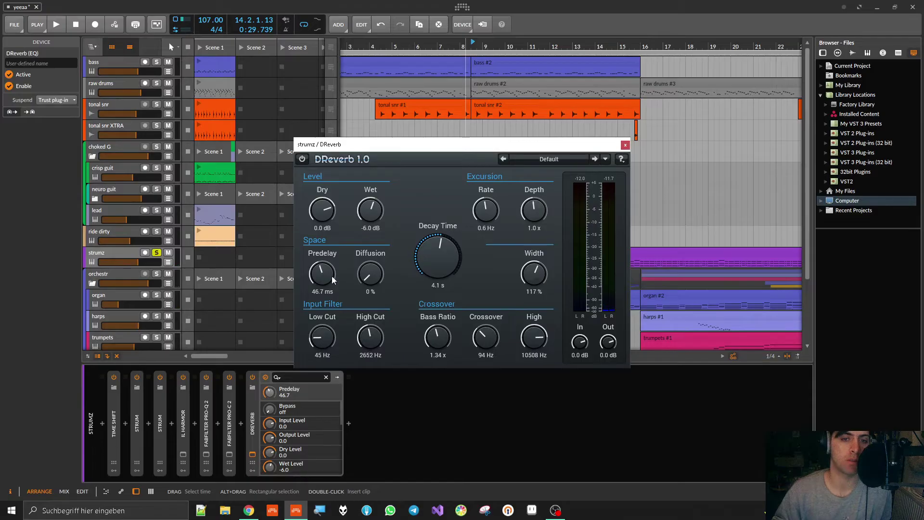
# - Try DReverb with 22.4 ms predelay, 3.9 s decay time and 1% diffusion during playback, and stop
pyautogui.moveTo(322, 273); pyautogui.dragTo(330, 277)
pyautogui.press('space')
pyautogui.moveTo(438, 262); pyautogui.dragTo(370, 270)
pyautogui.press('space')
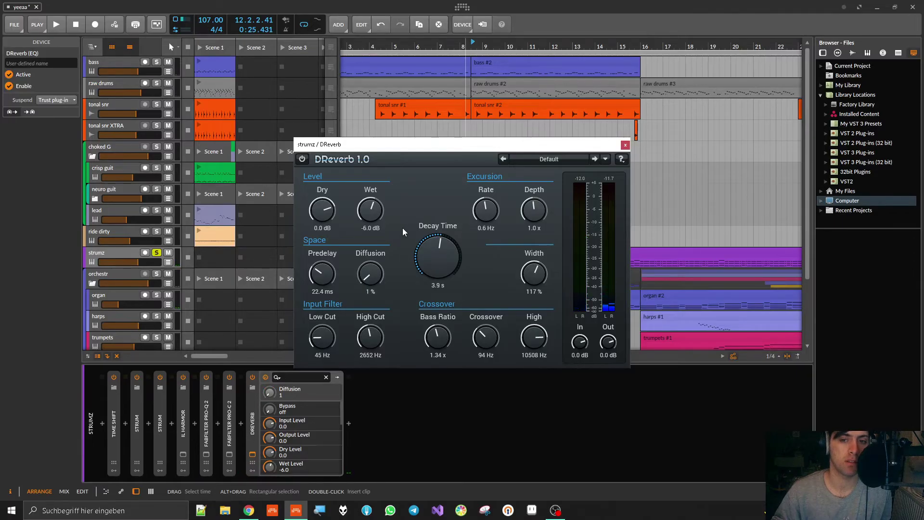
# - Restart playback and set DReverb's predelay to 2.2 ms and diffusion to 85%
pyautogui.press('space')
pyautogui.moveTo(322, 273); pyautogui.dragTo(322, 289)
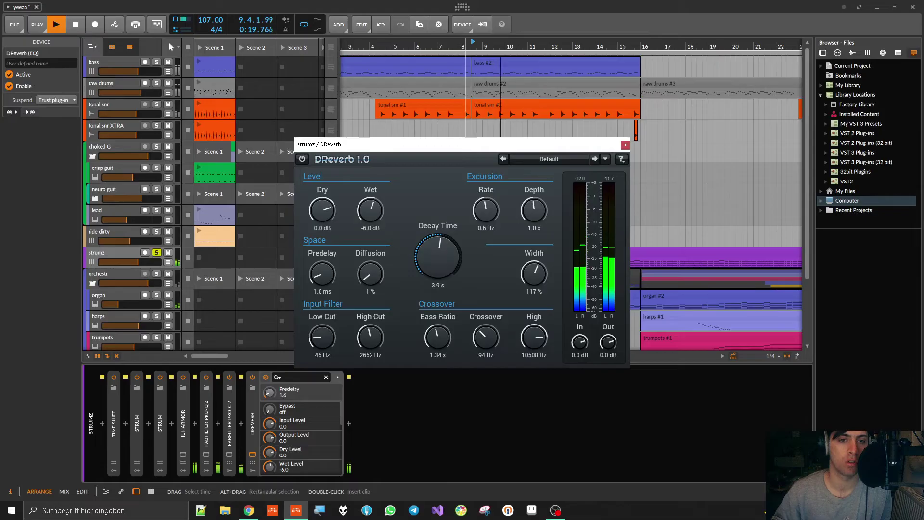
pyautogui.moveTo(322, 273); pyautogui.dragTo(322, 271)
pyautogui.moveTo(371, 274); pyautogui.dragTo(371, 248)
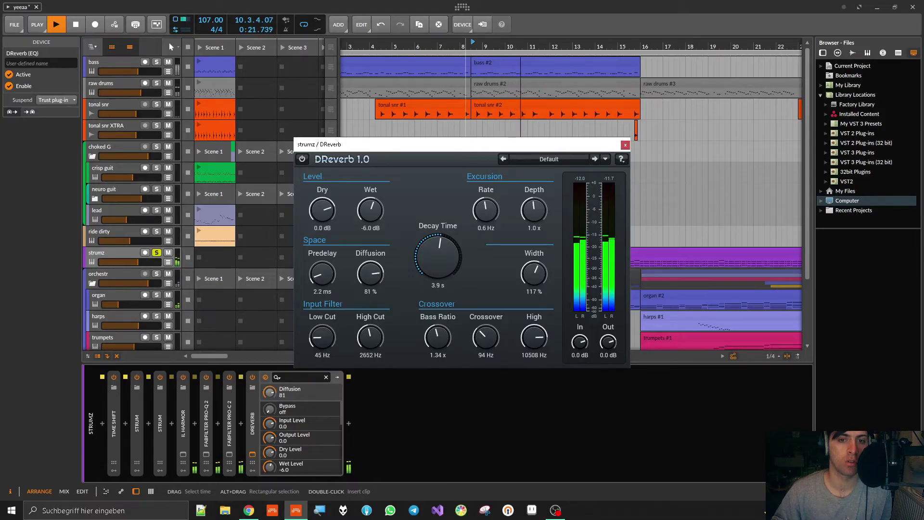
# - Set DReverb's decay time to 4.0 s, crossover high to 7087 Hz, width to 135% and input high cut to 783 Hz, and stop playback
pyautogui.moveTo(438, 258); pyautogui.dragTo(438, 284)
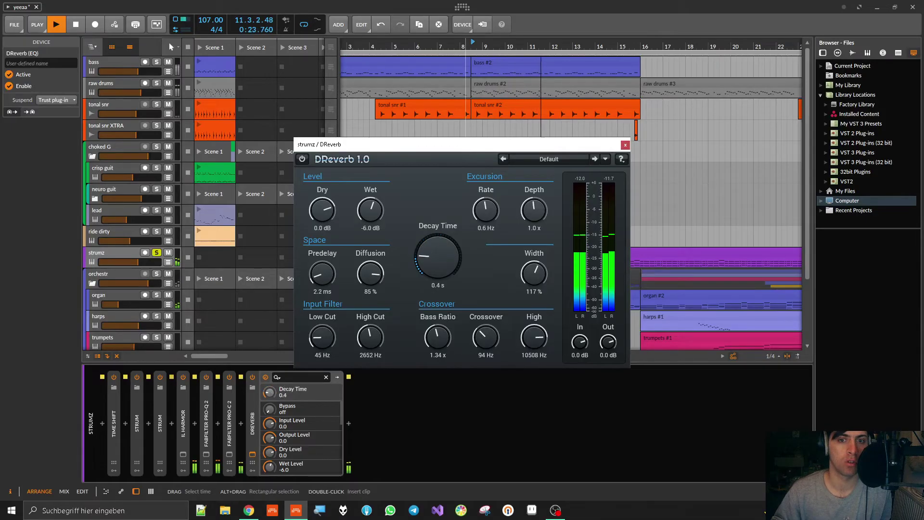
pyautogui.moveTo(534, 337); pyautogui.dragTo(534, 315)
pyautogui.moveTo(438, 258); pyautogui.dragTo(438, 238)
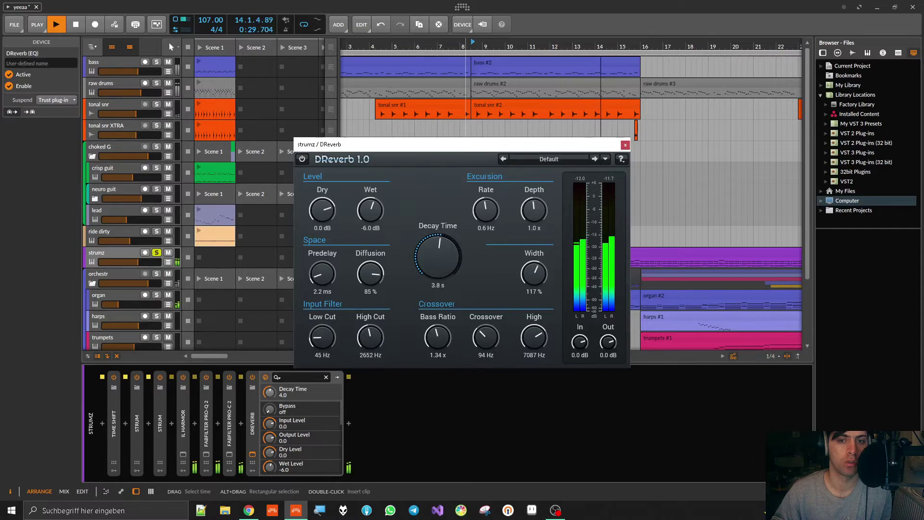
pyautogui.moveTo(438, 261); pyautogui.dragTo(437, 256)
pyautogui.moveTo(528, 272); pyautogui.dragTo(528, 266)
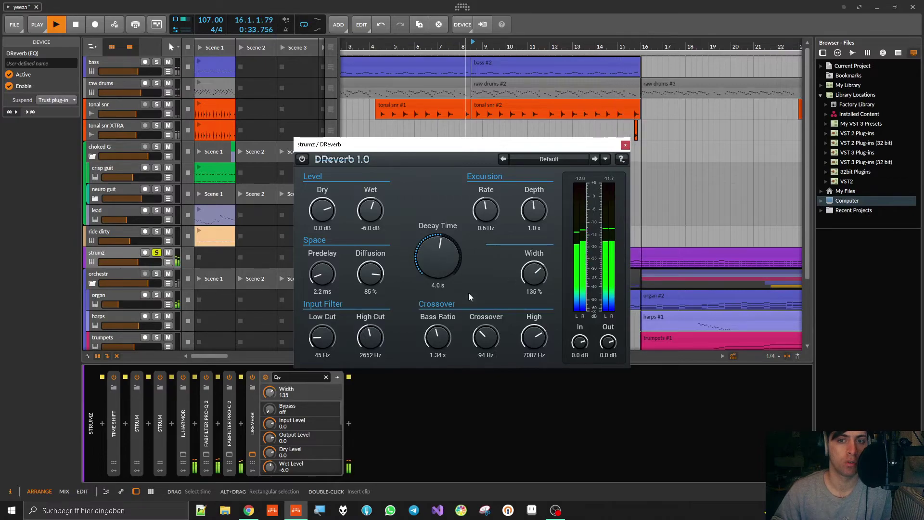
pyautogui.moveTo(377, 340); pyautogui.dragTo(377, 356)
pyautogui.press('space')
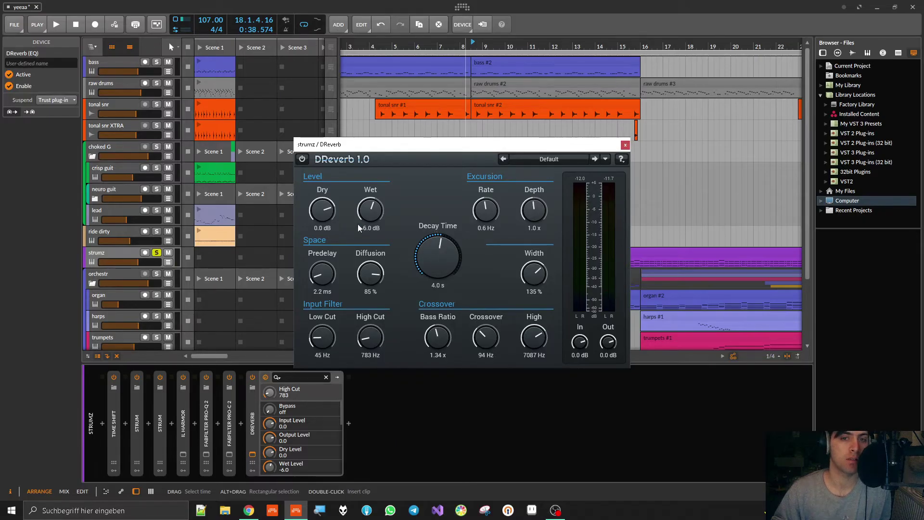
# - Set DReverb's wet level to -17.7 dB during playback, compare the sound with and without bypass, leave the reverb active and stop
pyautogui.press('space')
pyautogui.moveTo(368, 214); pyautogui.dragTo(368, 244)
pyautogui.click(302, 159)
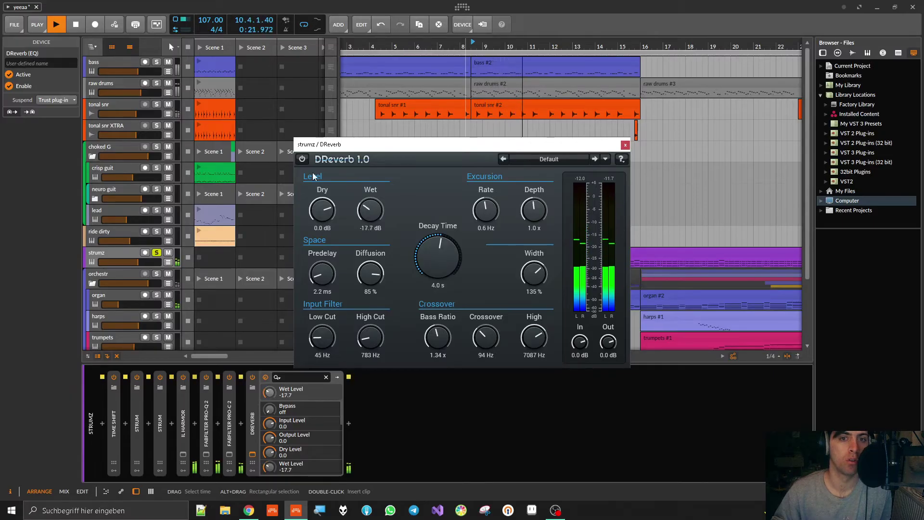
pyautogui.click(300, 159)
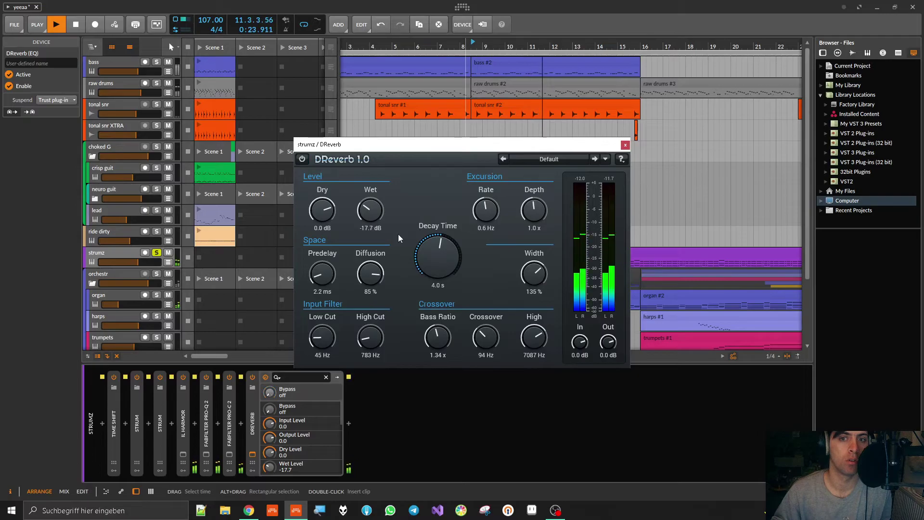
pyautogui.click(301, 160)
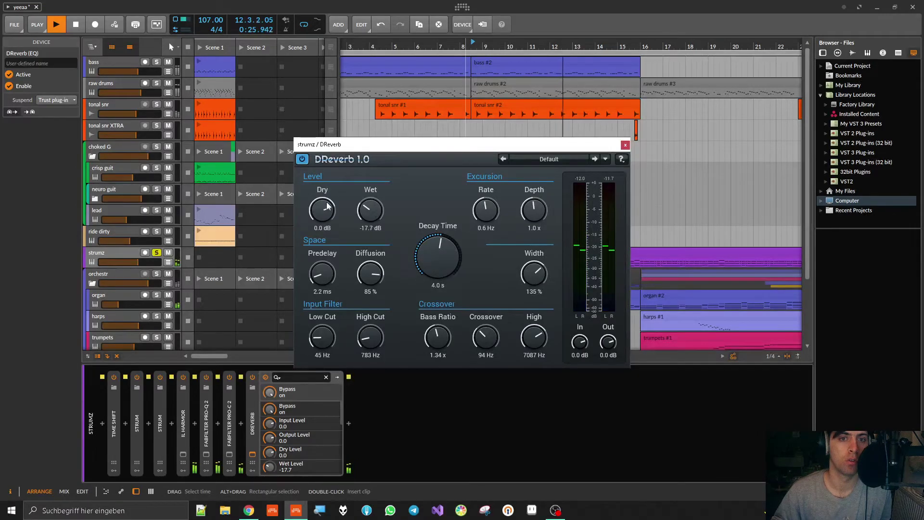
pyautogui.click(302, 160)
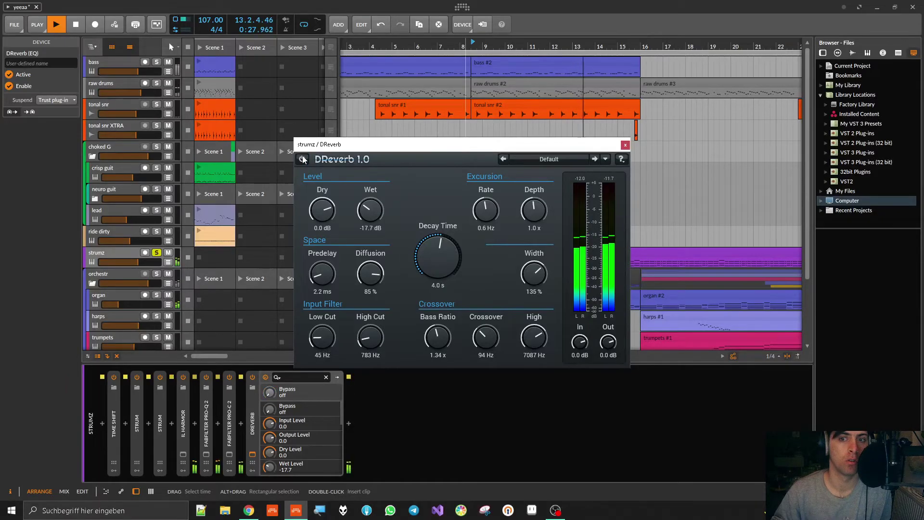
pyautogui.press('space')
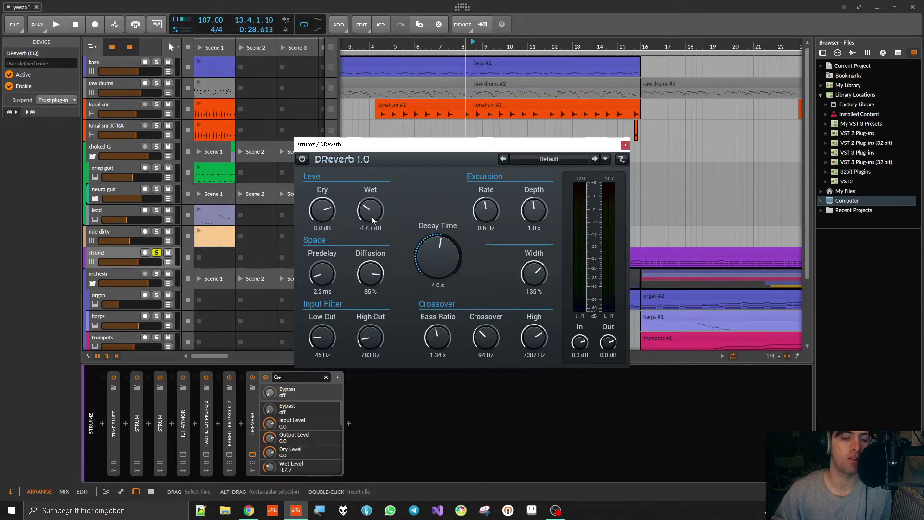
# - Close the DReverb window, unsolo the strumz track, play the full arrangement and save the project
pyautogui.click(625, 144)
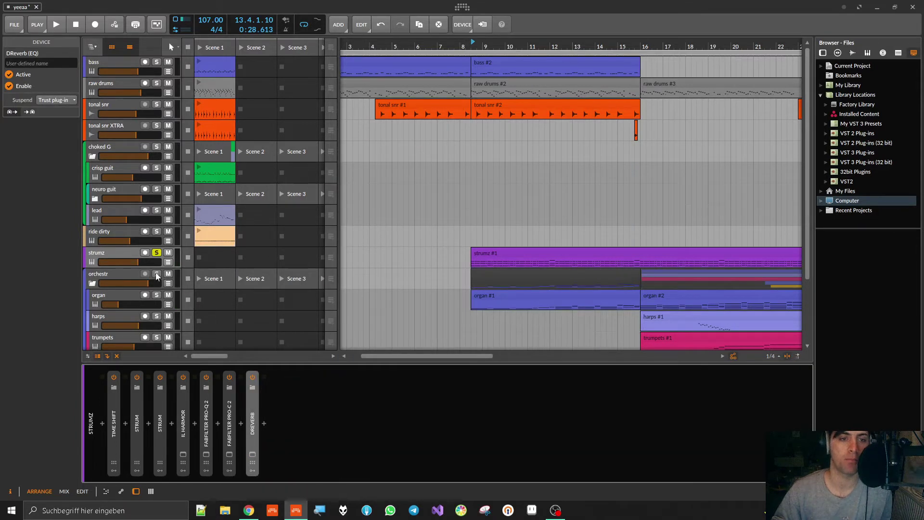
pyautogui.click(158, 252)
pyautogui.press('space')
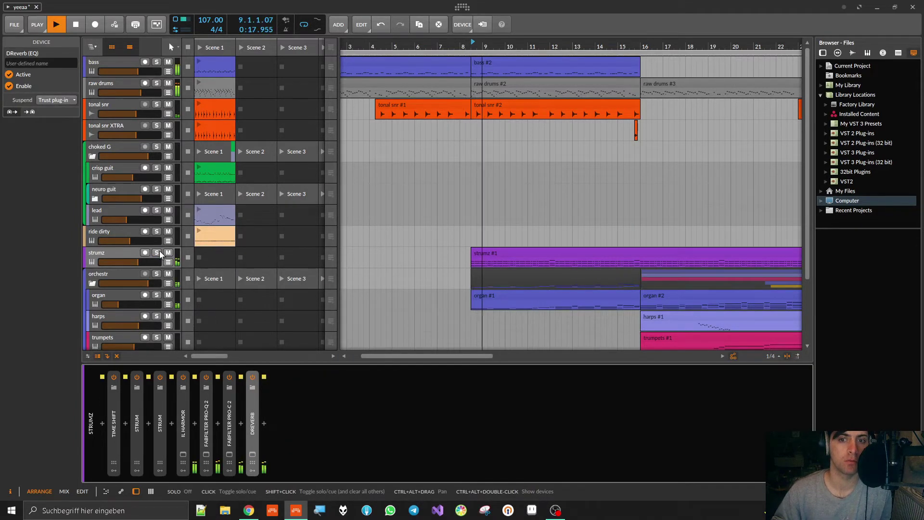
pyautogui.hotkey('ctrl', 's')
pyautogui.scroll(-3, 380, 283)
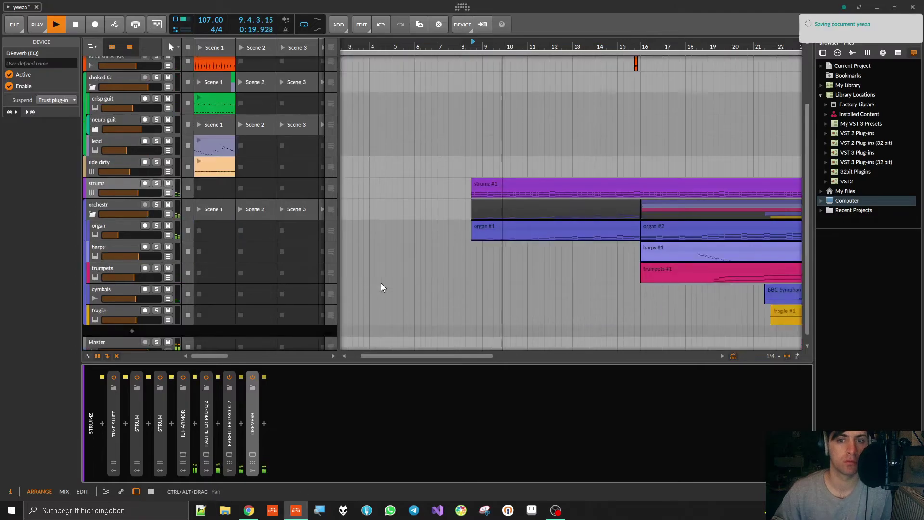
pyautogui.hscroll(3, 378, 281)
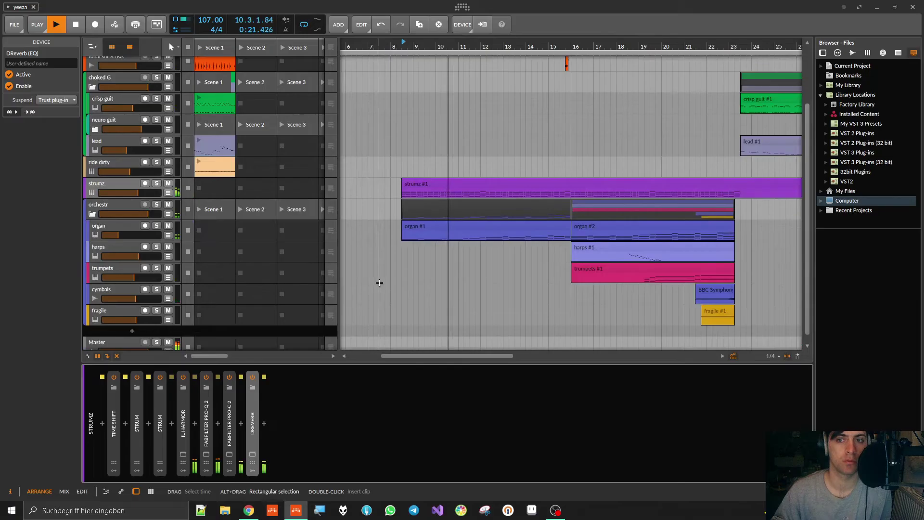
# - Consolidate the two adjacent organ clips into one clip and stop playback
pyautogui.click(530, 229)
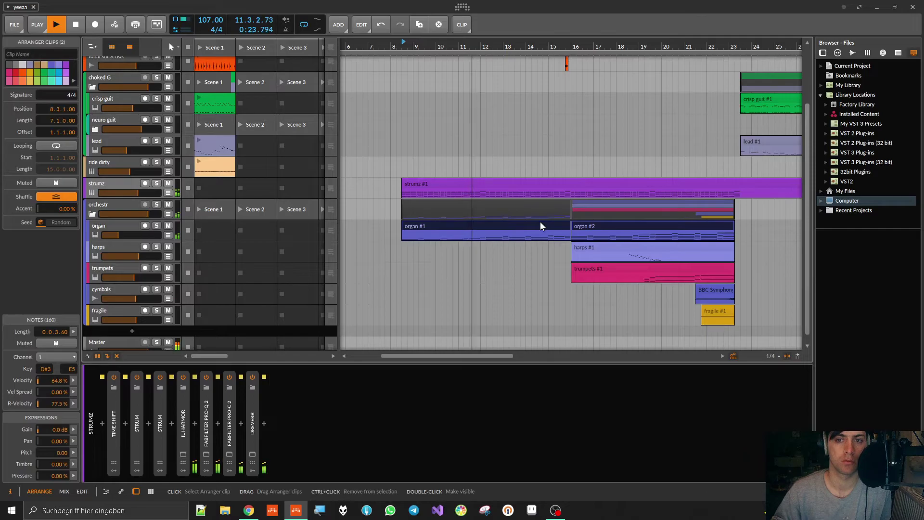
pyautogui.rightClick(540, 225)
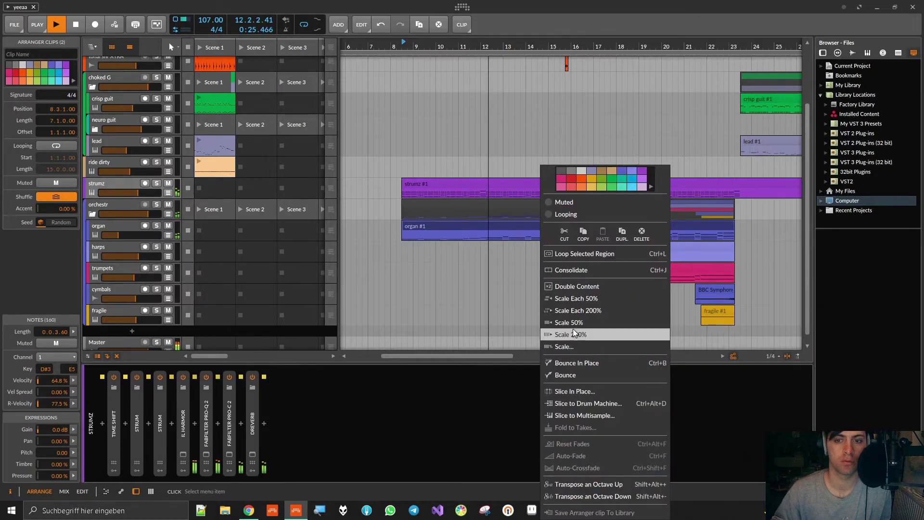
pyautogui.click(573, 270)
pyautogui.press('space')
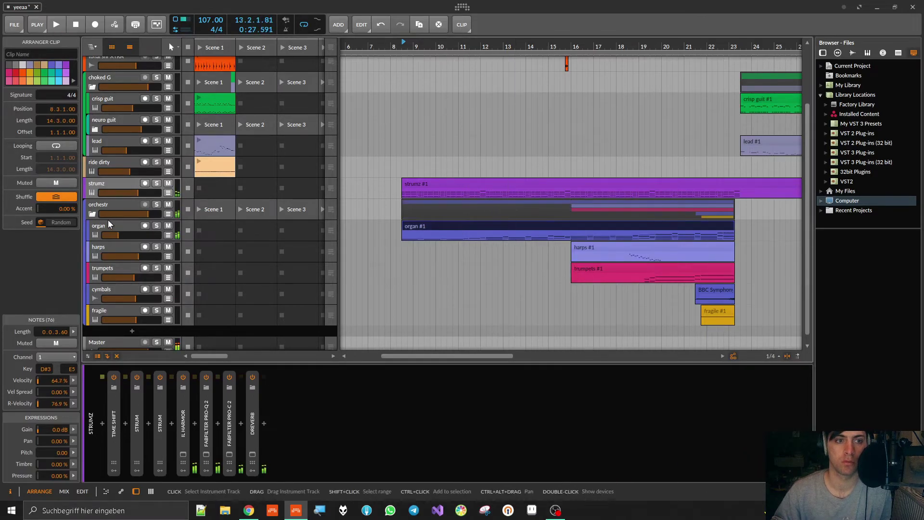
# - Solo the organ track and check the settings of its Raum reverb, closing the plug-in window again
pyautogui.click(94, 231)
pyautogui.press('s')
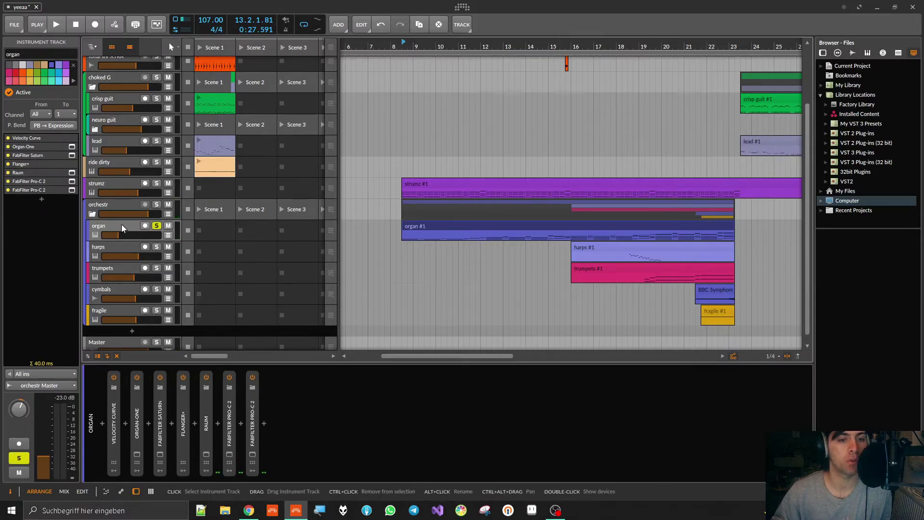
pyautogui.click(206, 455)
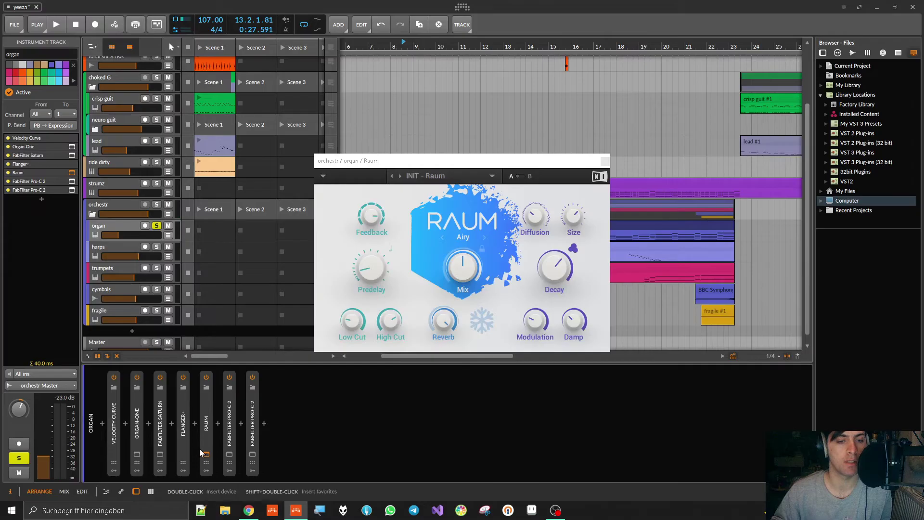
pyautogui.click(204, 454)
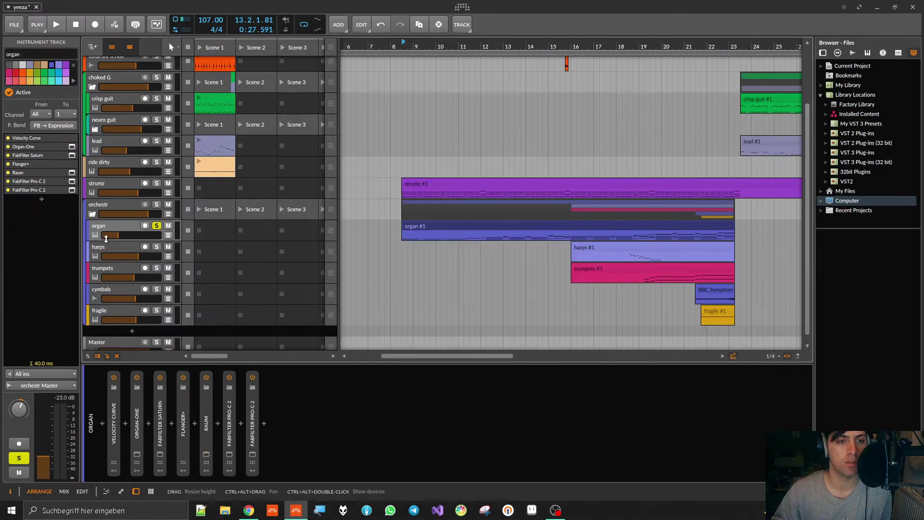
# - Open the consolidated organ clip in the note editor, examine its notes during solo playback and close the editor
pyautogui.doubleClick(470, 224)
pyautogui.click(491, 304)
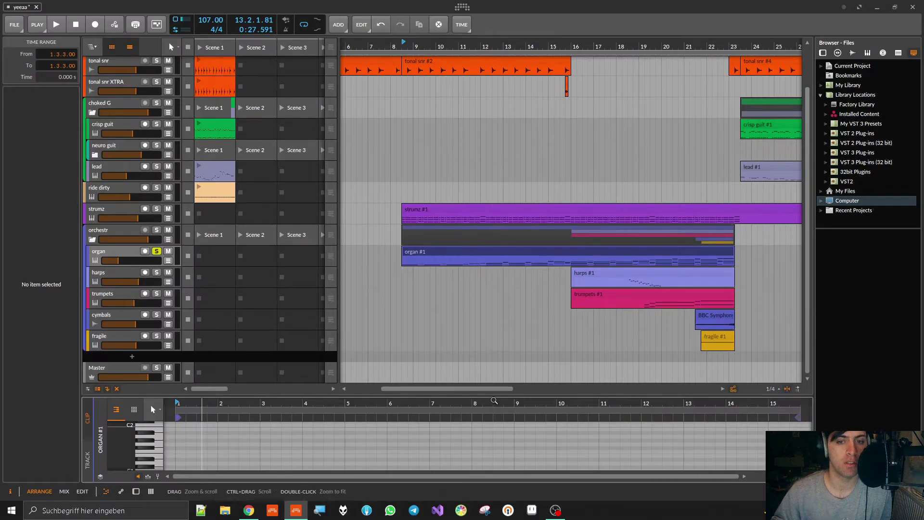
pyautogui.hotkey('shift', 'Tab')
pyautogui.scroll(5, 462, 260)
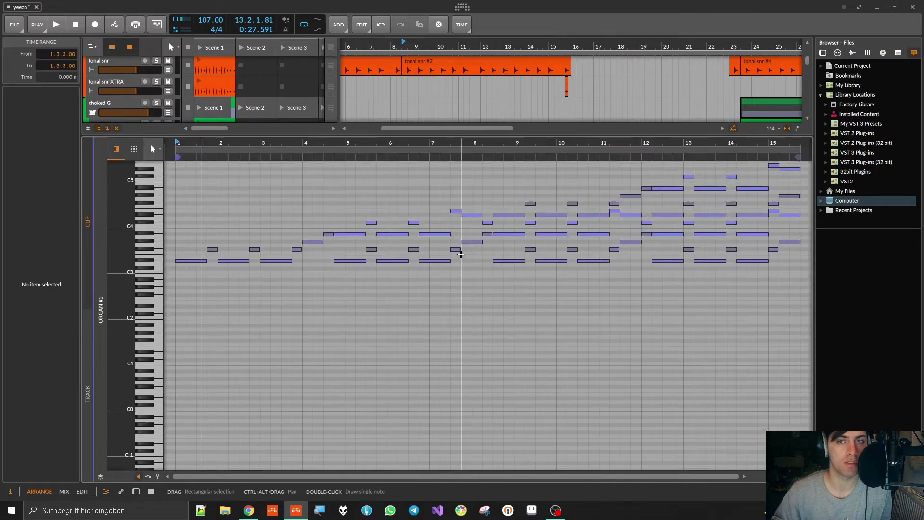
pyautogui.press('space')
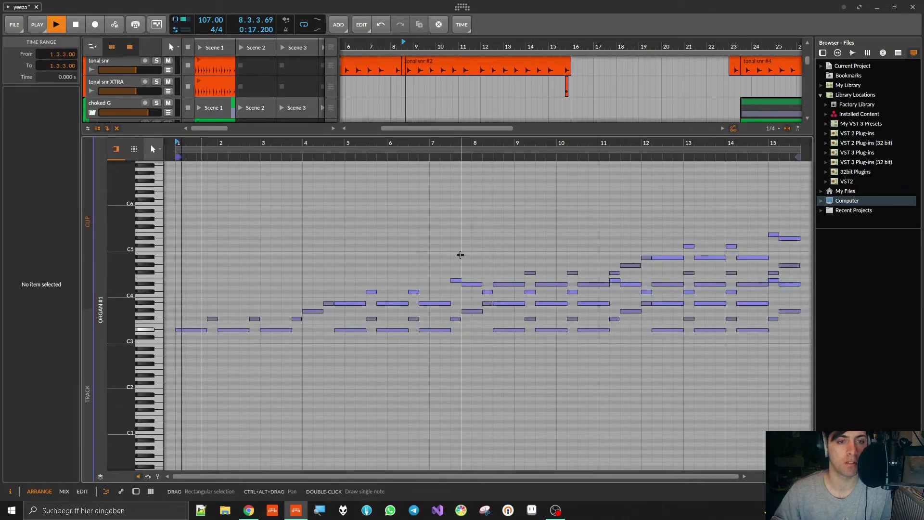
pyautogui.scroll(-2, 461, 255)
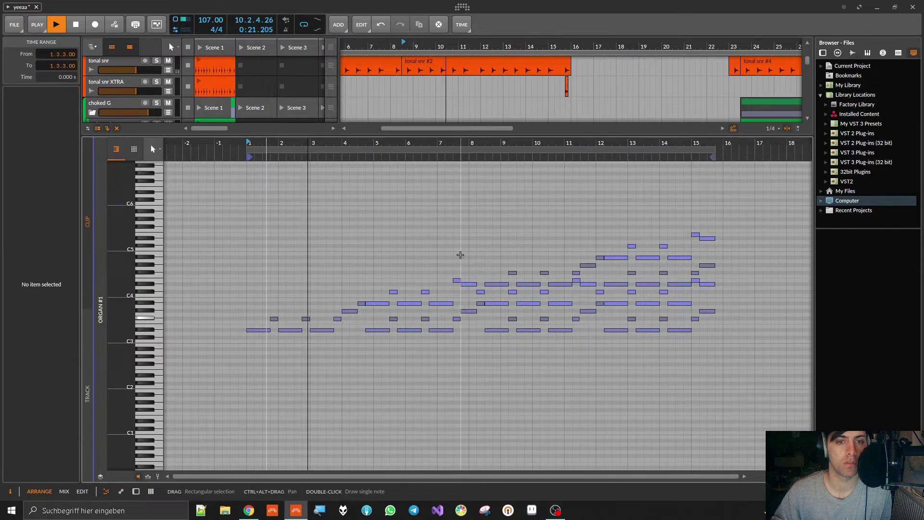
pyautogui.hscroll(1, 460, 254)
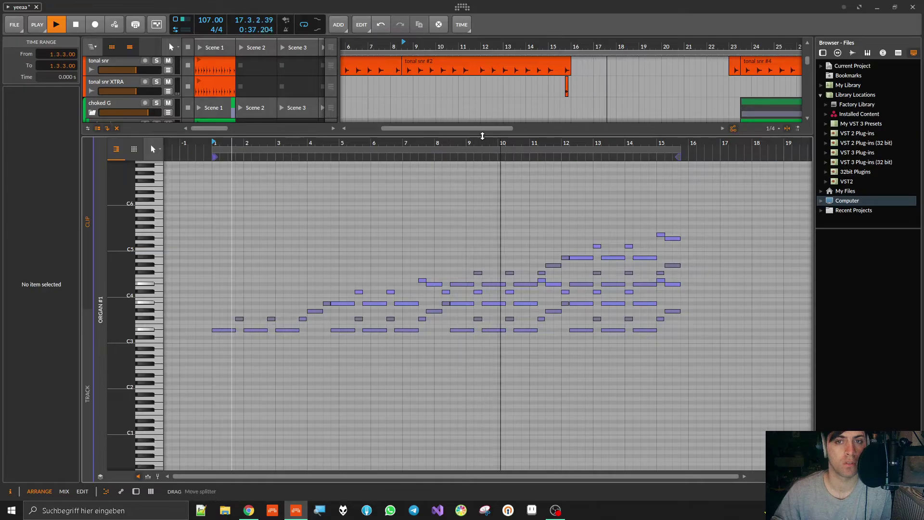
pyautogui.moveTo(481, 135); pyautogui.dragTo(480, 517)
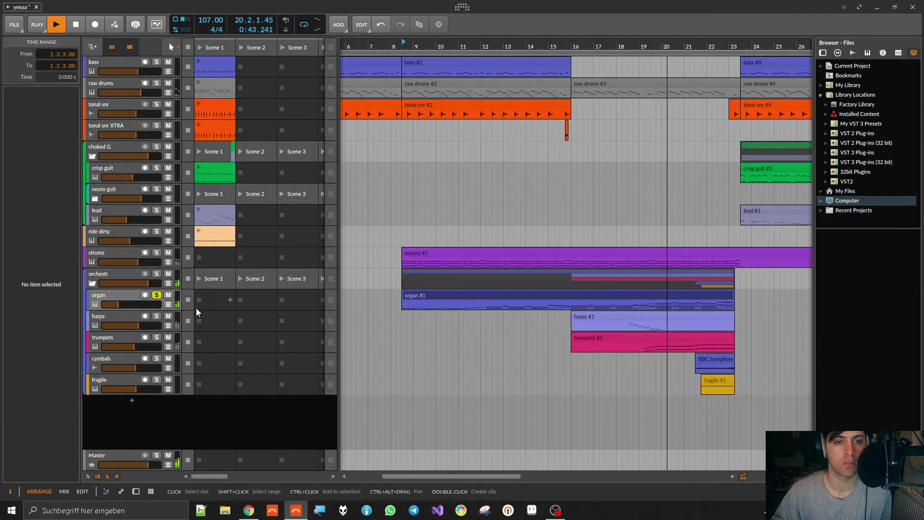
# - Show the organ track's devices, insert DReverb and place it directly after Raum
pyautogui.click(123, 295)
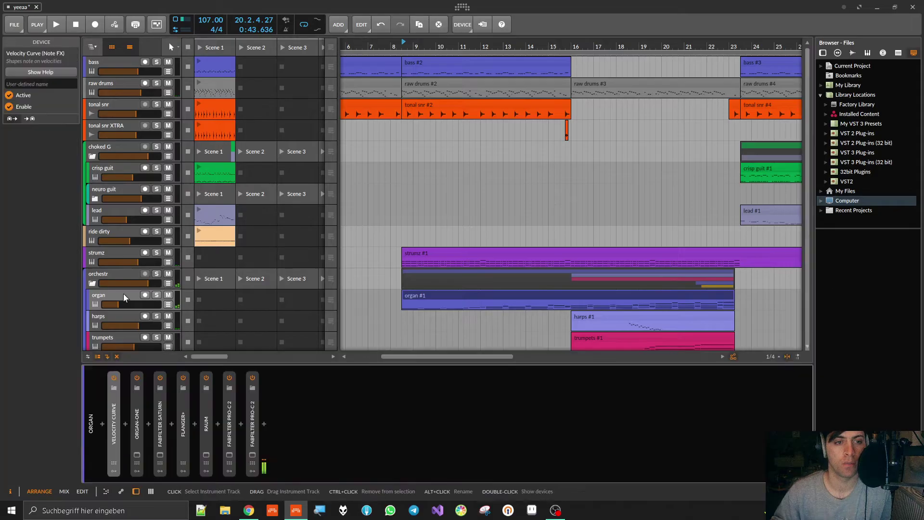
pyautogui.click(265, 423)
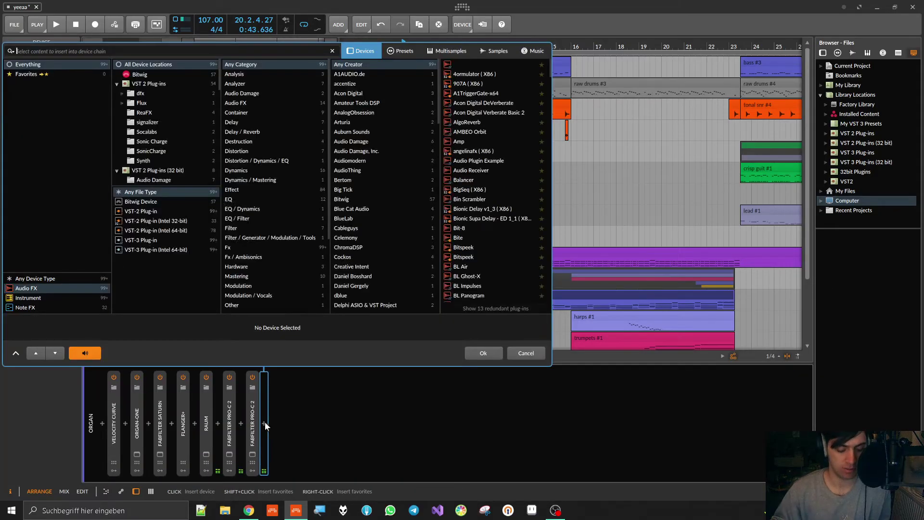
pyautogui.write('drev')
pyautogui.doubleClick(478, 63)
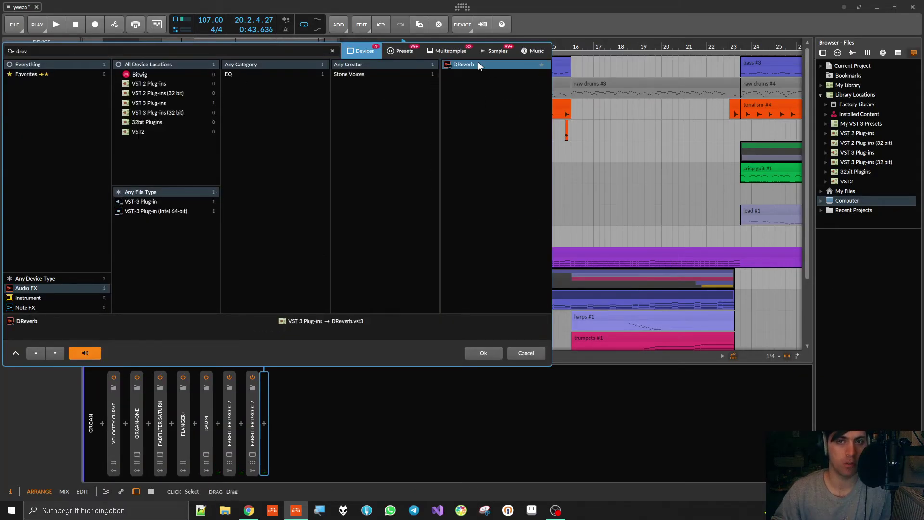
pyautogui.moveTo(276, 421); pyautogui.dragTo(218, 426)
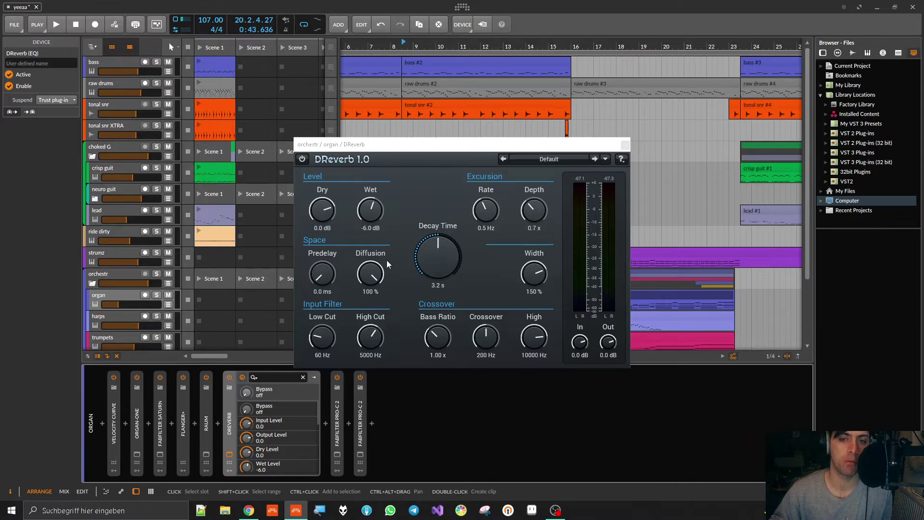
# - Restart playback with the organ track soloed and set DReverb's decay time to 8.3 s and wet level to -2.2 dB
pyautogui.press('space')
pyautogui.click(156, 294)
pyautogui.moveTo(438, 256)
pyautogui.mouseDown()
pyautogui.moveTo(440, 227)
pyautogui.moveTo(437, 274)
pyautogui.mouseUp()
pyautogui.moveTo(370, 209)
pyautogui.mouseDown()
pyautogui.moveTo(370, 193)
pyautogui.moveTo(370, 210)
pyautogui.mouseUp()
# - Try lower diffusion amounts in the organ's DReverb, stop playback and set the diffusion to 100%
pyautogui.moveTo(374, 286); pyautogui.dragTo(373, 298)
pyautogui.moveTo(374, 262); pyautogui.dragTo(365, 278)
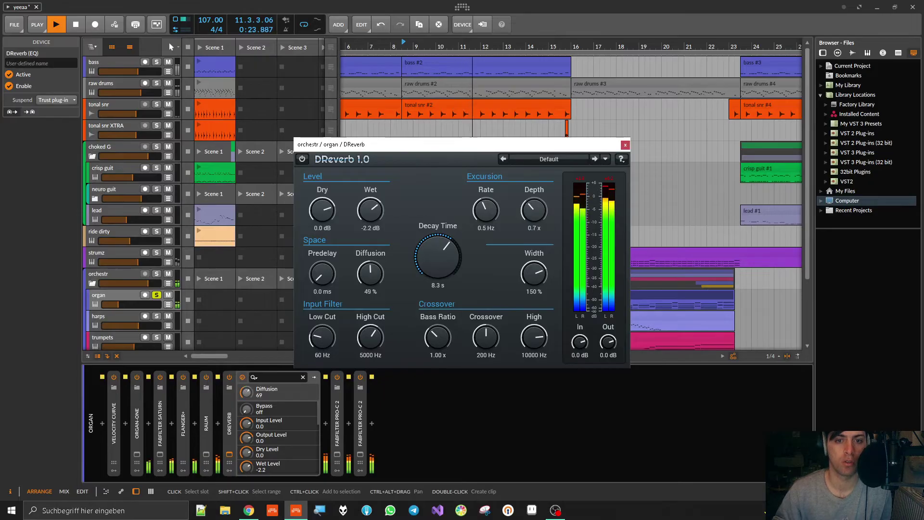
pyautogui.press('space')
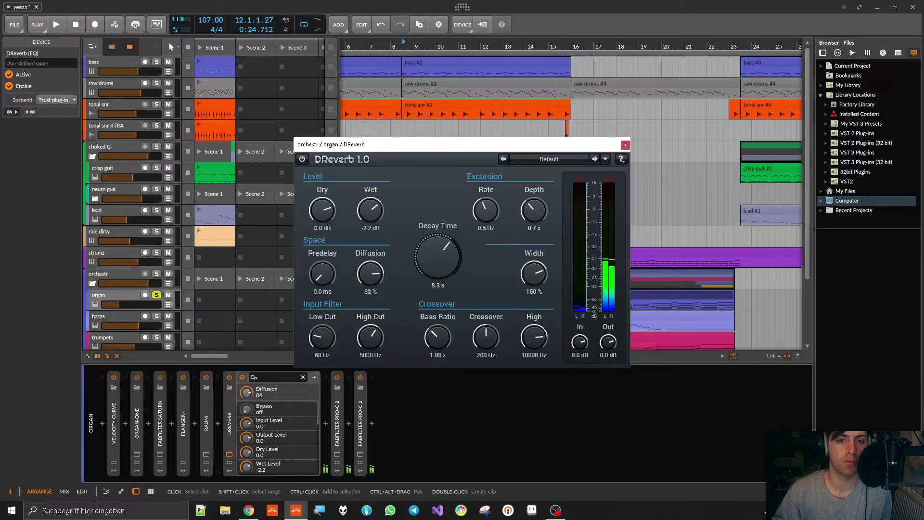
pyautogui.moveTo(370, 274); pyautogui.dragTo(370, 270)
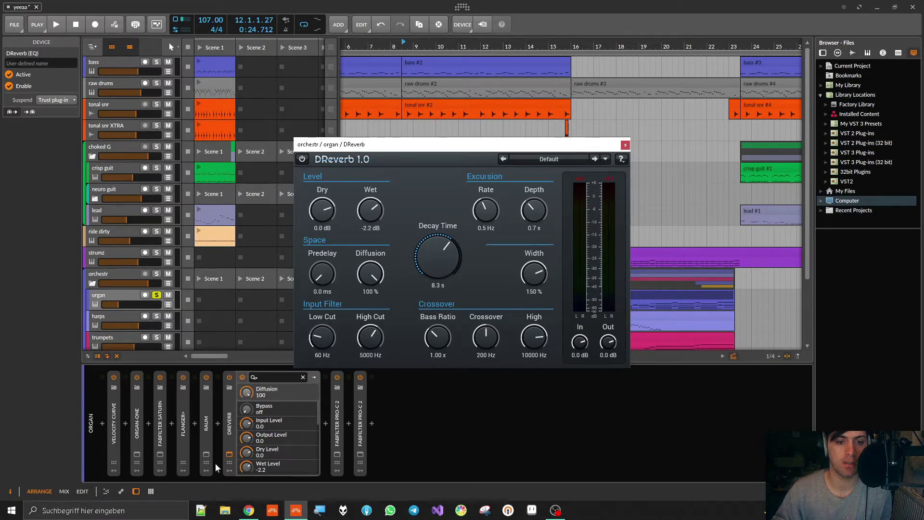
# - Open the device browser for inserting an audio effect directly after DReverb on the organ track
pyautogui.click(326, 424)
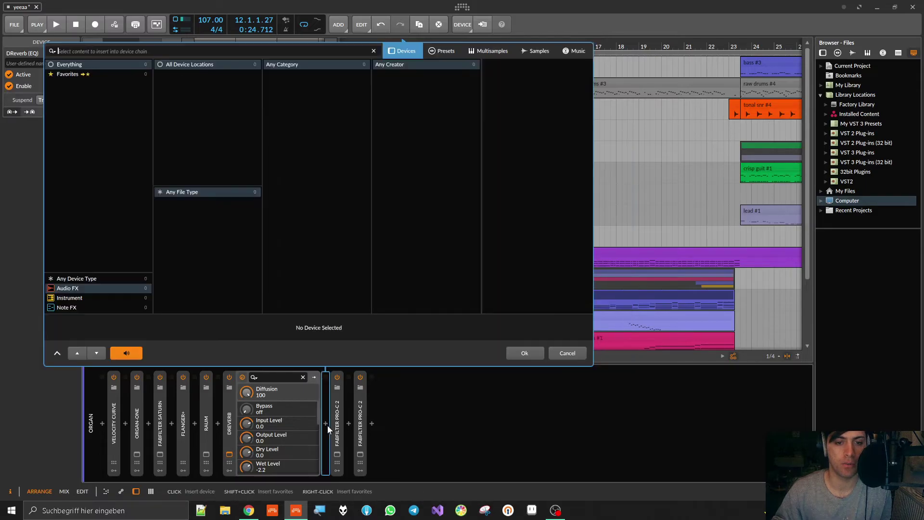
pyautogui.write('raum')
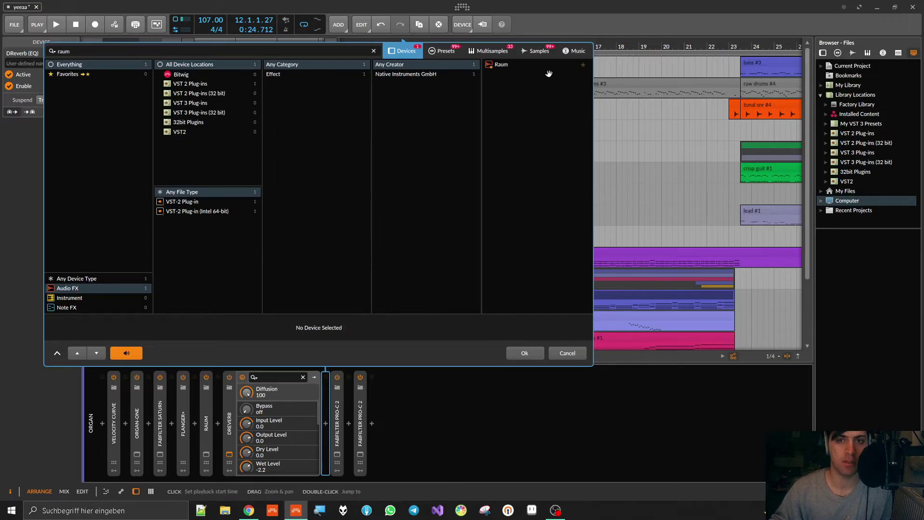
pyautogui.doubleClick(539, 65)
pyautogui.moveTo(472, 289); pyautogui.dragTo(472, 308)
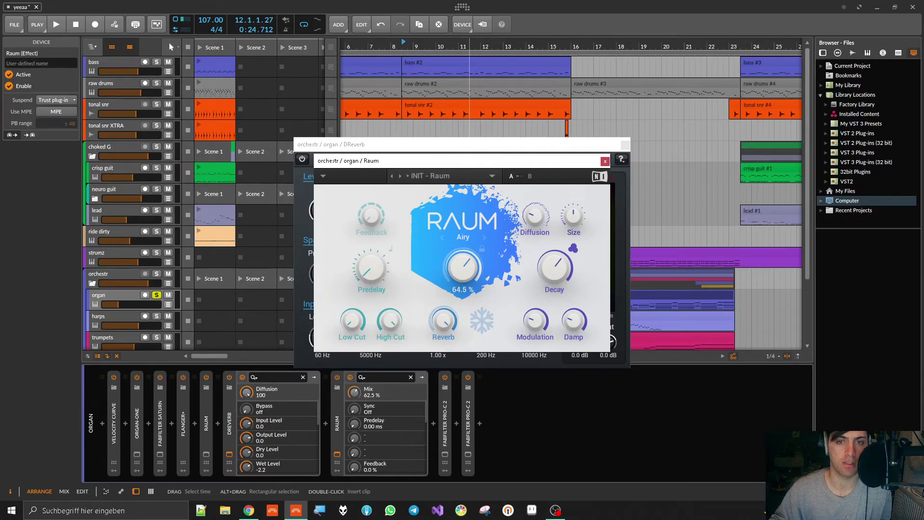
pyautogui.click(603, 162)
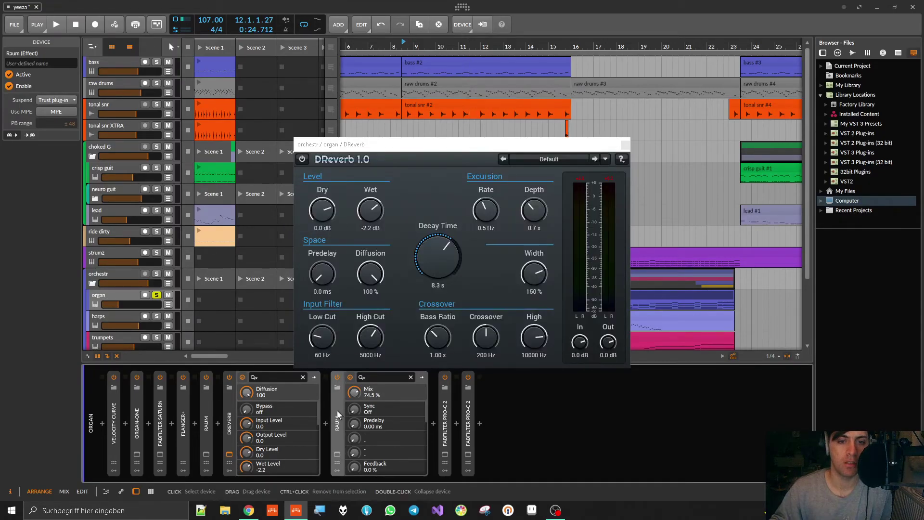
pyautogui.press('Delete')
# - Play the soloed organ and set DReverb to 22 % diffusion, -4.7 dB dry, 184 % width and about 7.2 s decay
pyautogui.moveTo(371, 274); pyautogui.dragTo(370, 293)
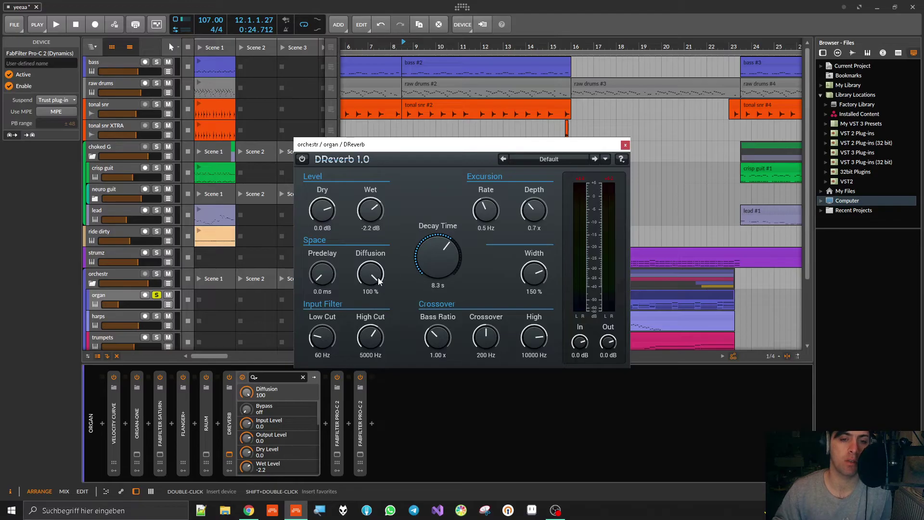
pyautogui.press('space')
pyautogui.moveTo(378, 277); pyautogui.dragTo(377, 333)
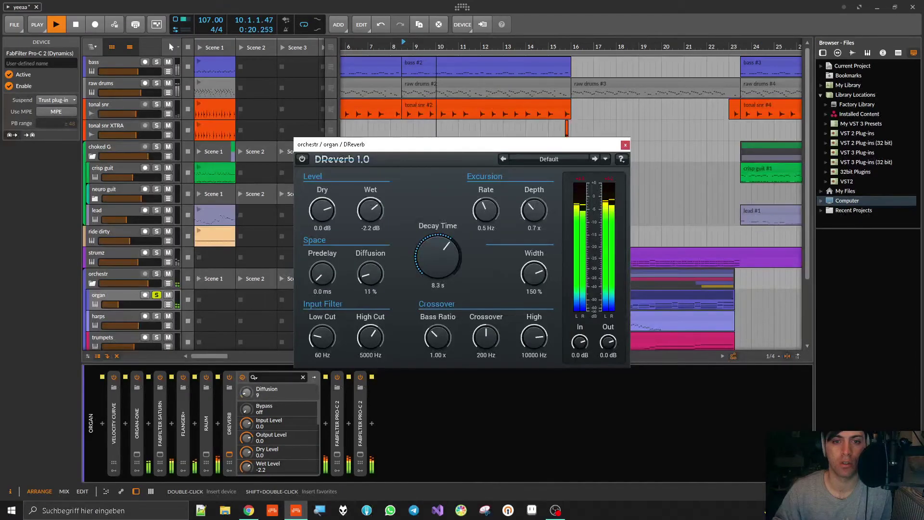
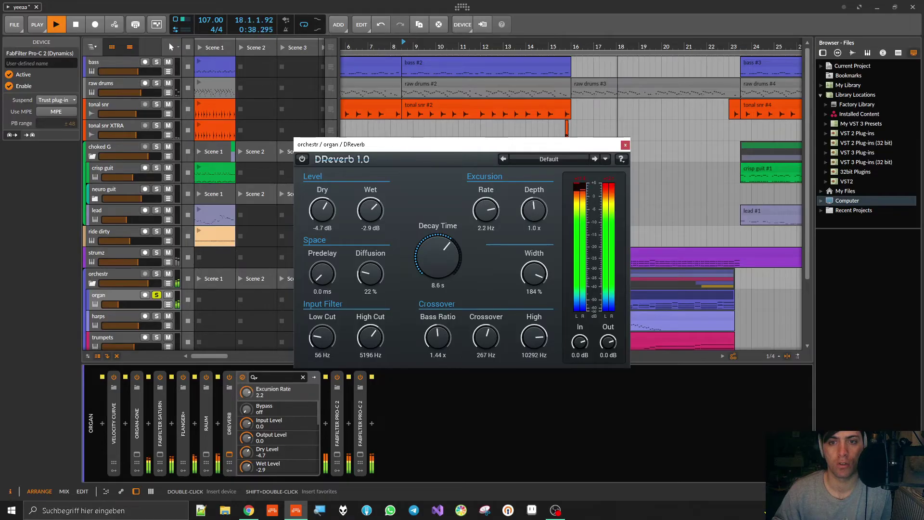
pyautogui.moveTo(456, 260); pyautogui.dragTo(457, 271)
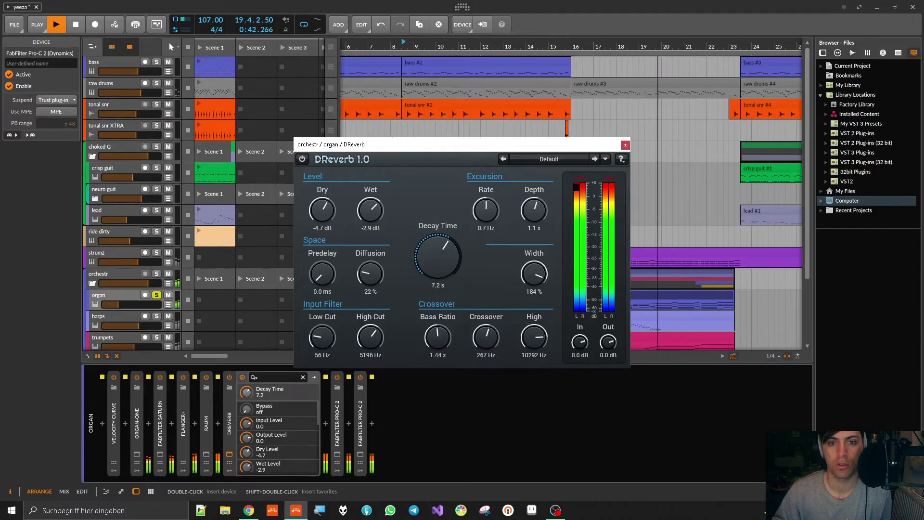
# - Compare DReverb with its bypassed sound, and lower its decay time to 5.5 s and wet level to -5.9 dB
pyautogui.click(302, 159)
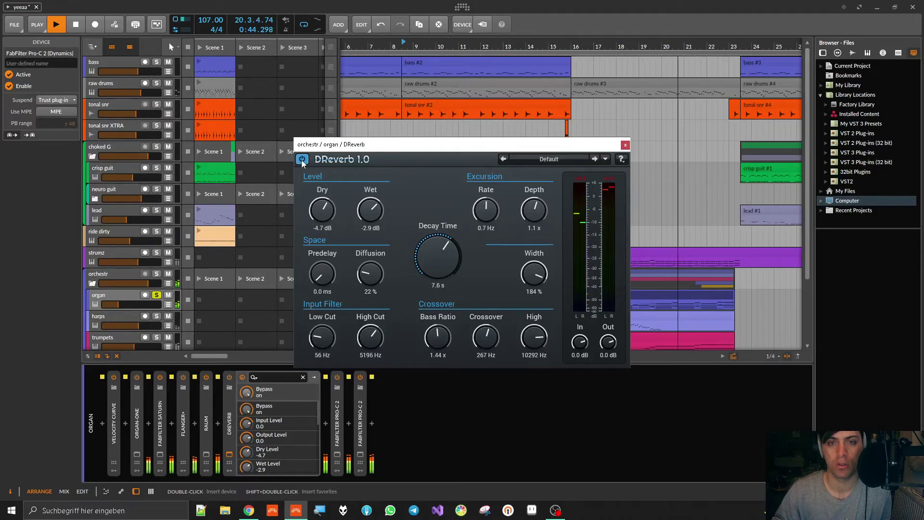
pyautogui.click(302, 159)
pyautogui.scroll(-5, 415, 243)
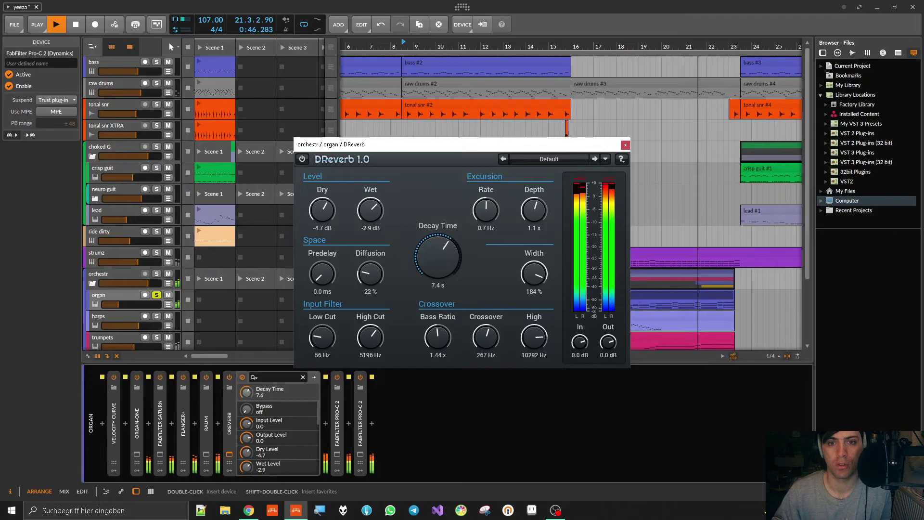
pyautogui.scroll(-3, 371, 210)
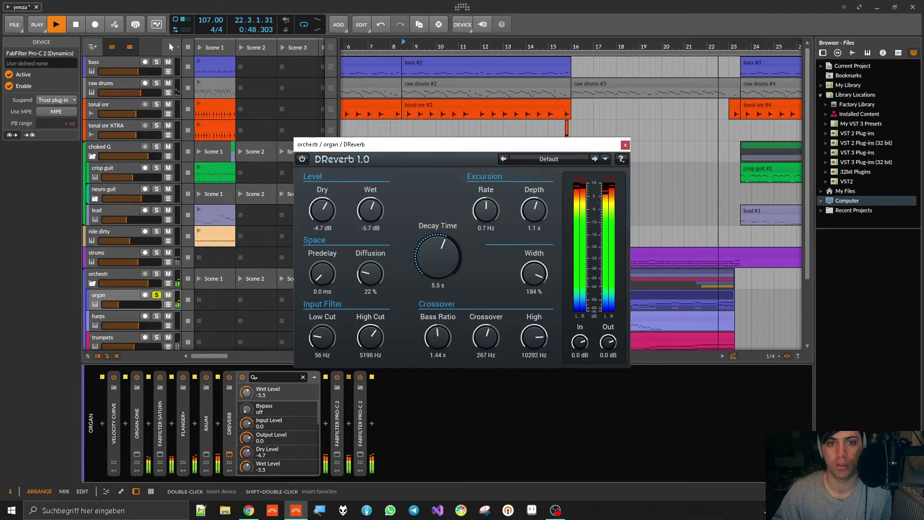
pyautogui.scroll(1, 370, 209)
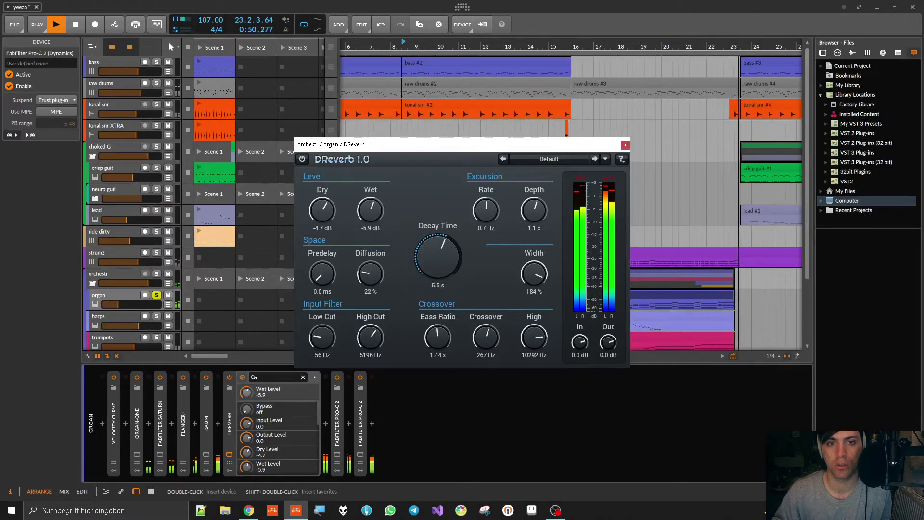
# - Recheck the organ with DReverb bypassed and active, and close the plug-in's window and parameter list
pyautogui.click(302, 160)
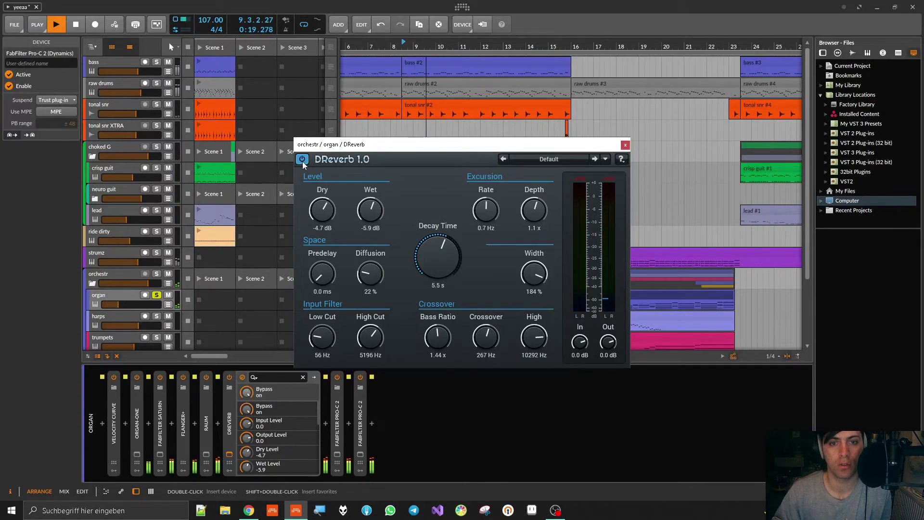
pyautogui.click(302, 160)
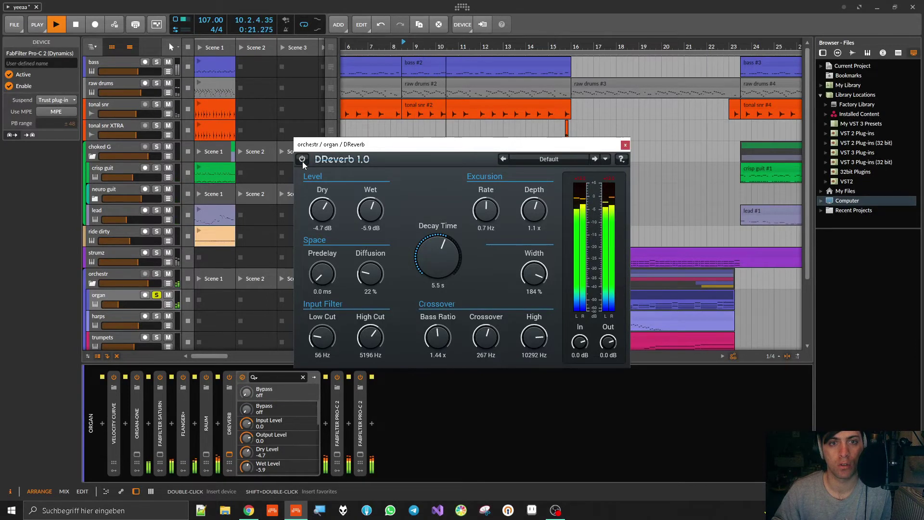
pyautogui.press('space')
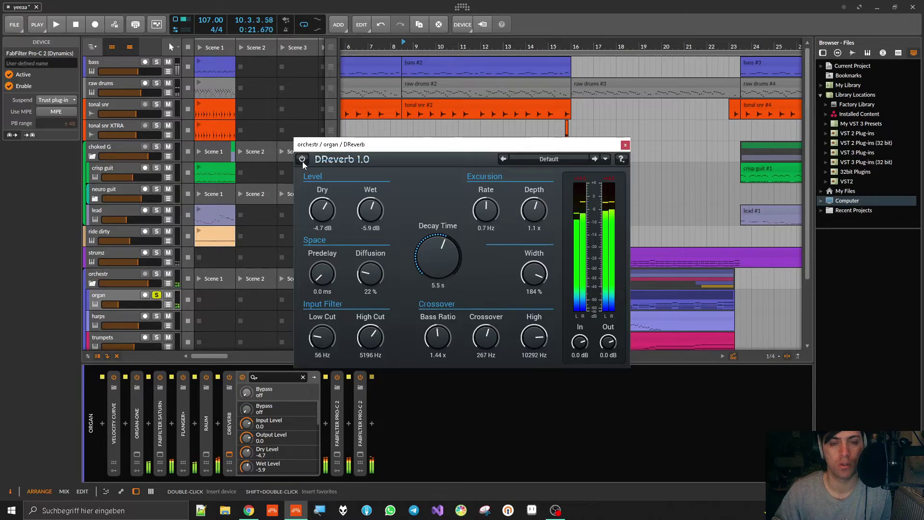
pyautogui.click(625, 144)
pyautogui.click(243, 377)
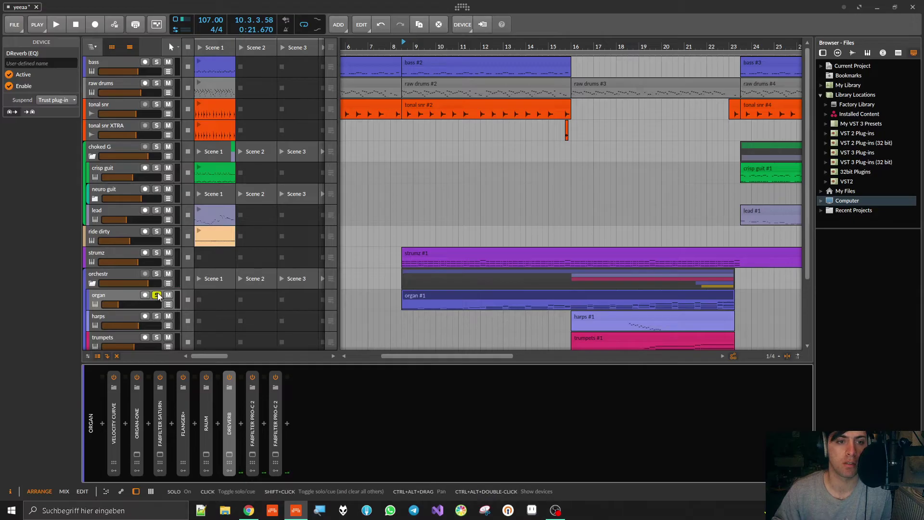
# - Unsolo the organ and play the full mix, switching DReverb off and on to compare
pyautogui.press('space')
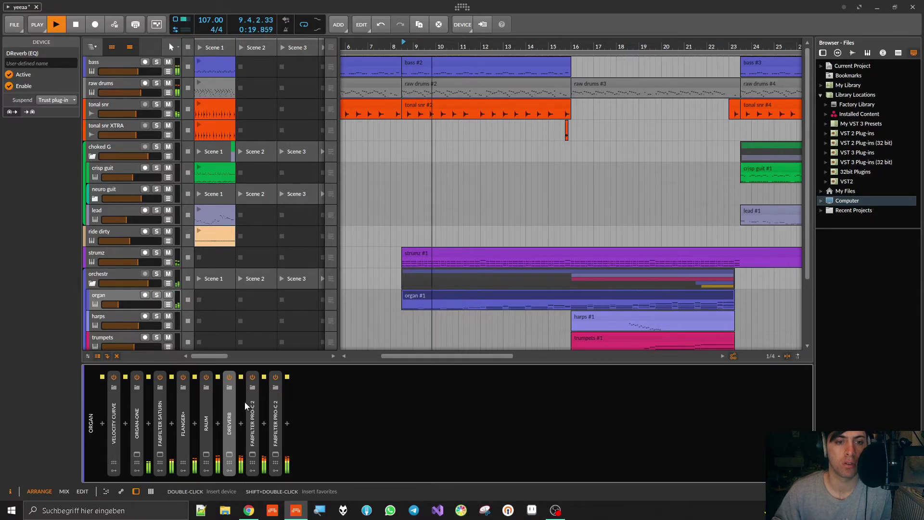
pyautogui.click(231, 378)
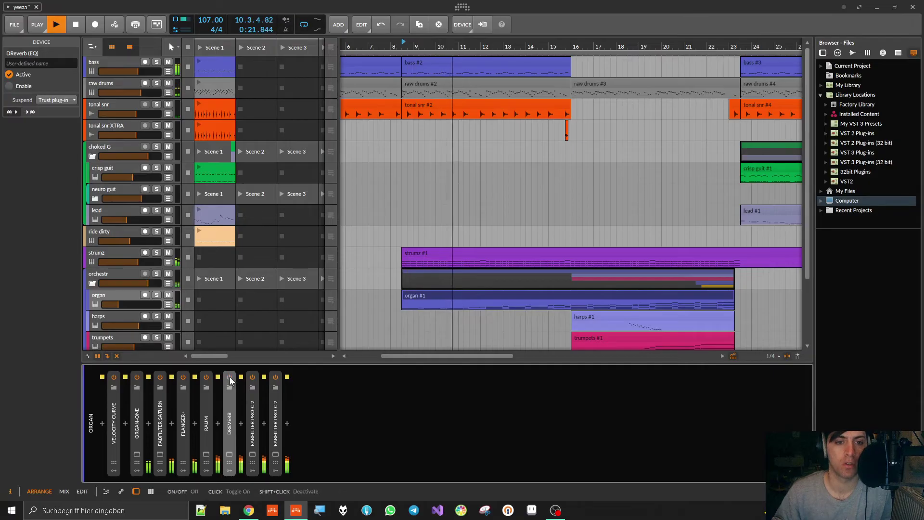
pyautogui.click(230, 377)
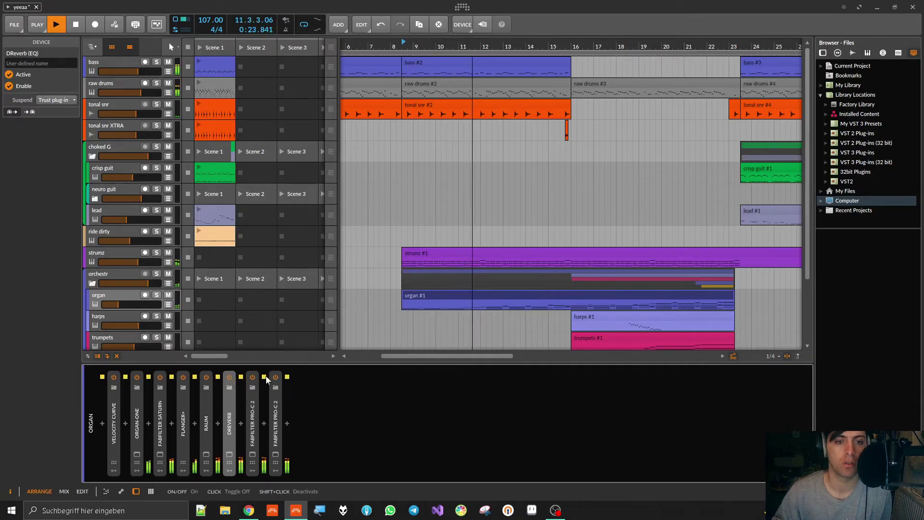
pyautogui.click(230, 378)
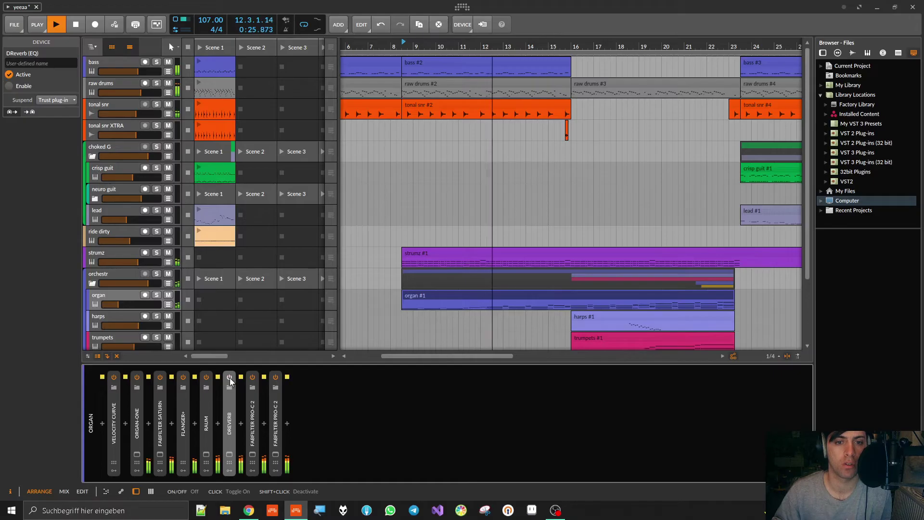
pyautogui.click(230, 377)
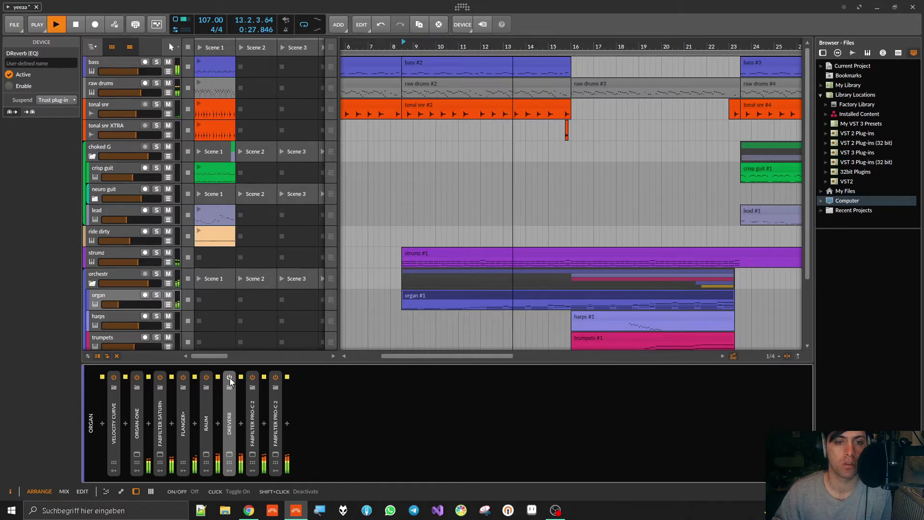
# - Set DReverb's dry level to -3.0 dB and wet level to -4.7 dB, checking against the dry organ during playback
pyautogui.click(229, 456)
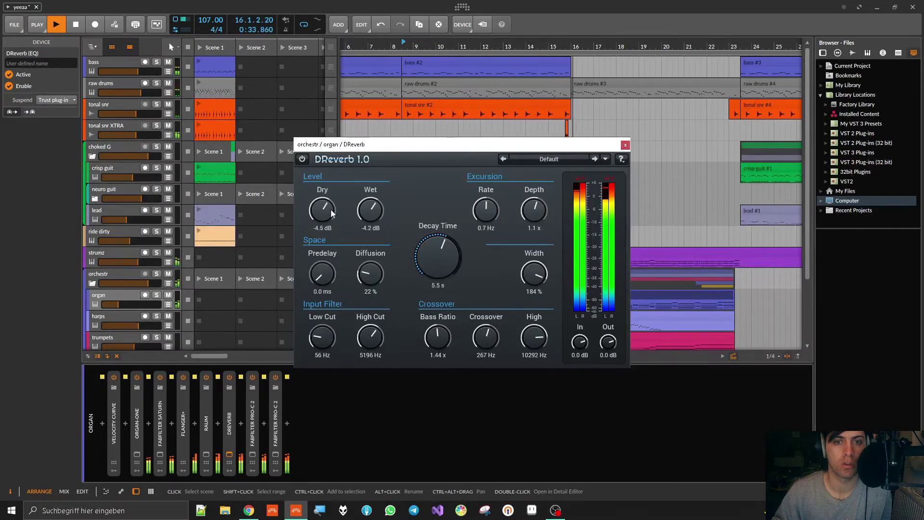
pyautogui.click(230, 378)
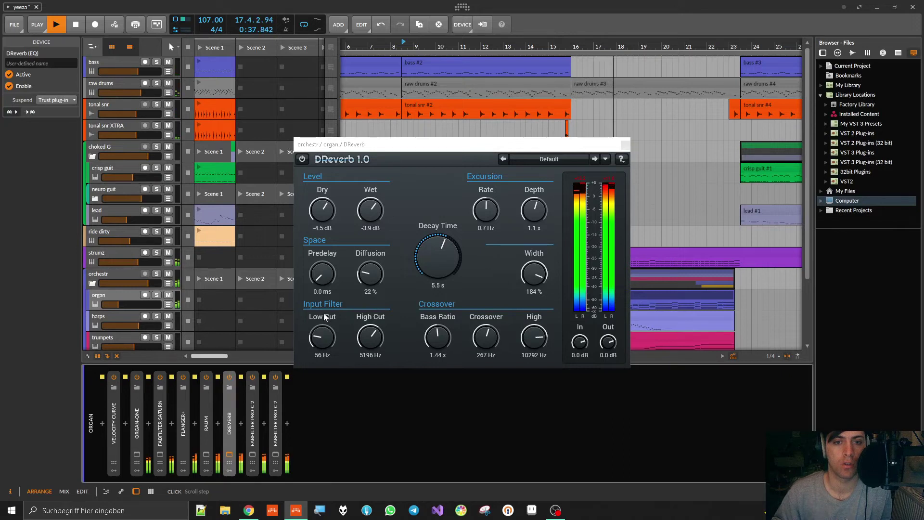
pyautogui.moveTo(336, 208); pyautogui.dragTo(335, 206)
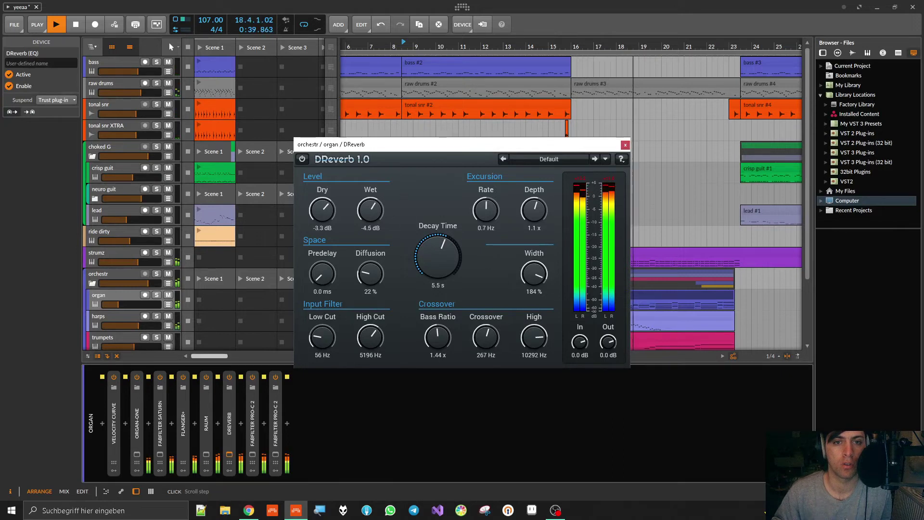
pyautogui.click(230, 379)
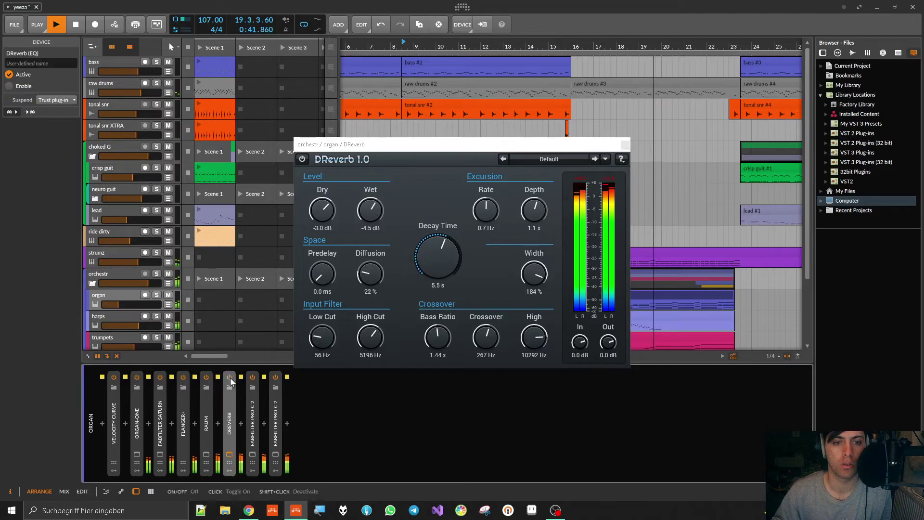
pyautogui.click(370, 215)
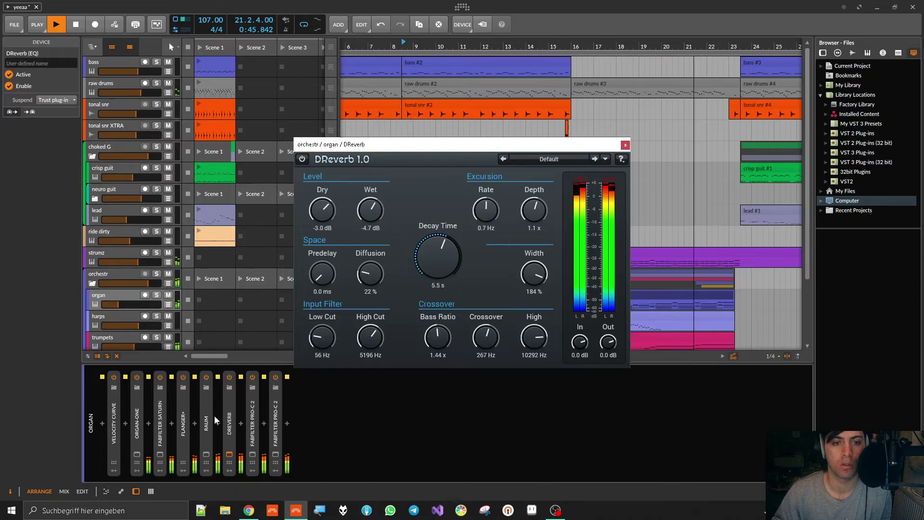
# - Compare the full mix with DReverb off and on, ending with it enabled and its window closed
pyautogui.click(229, 378)
pyautogui.click(229, 379)
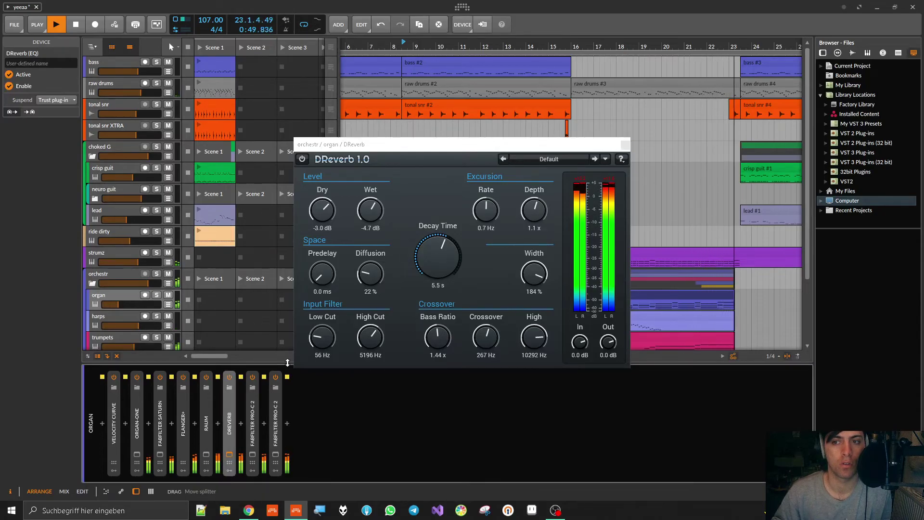
pyautogui.press('space')
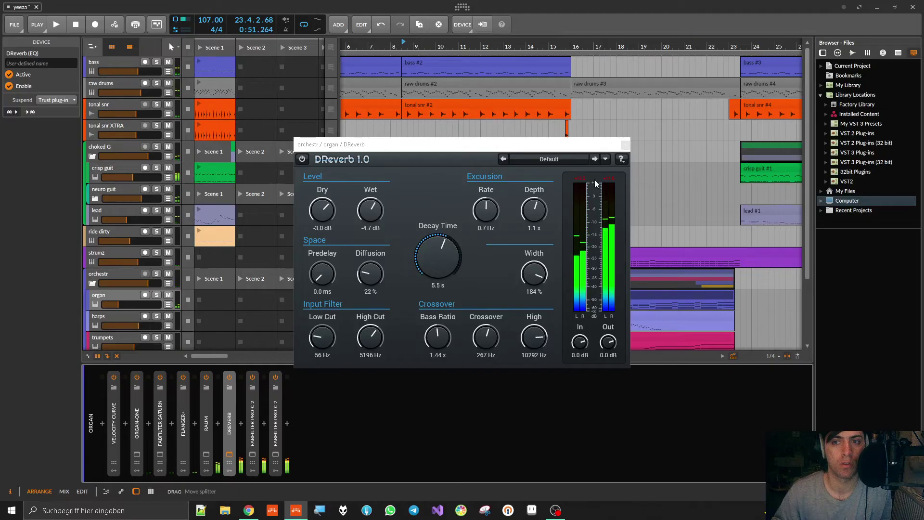
pyautogui.click(625, 144)
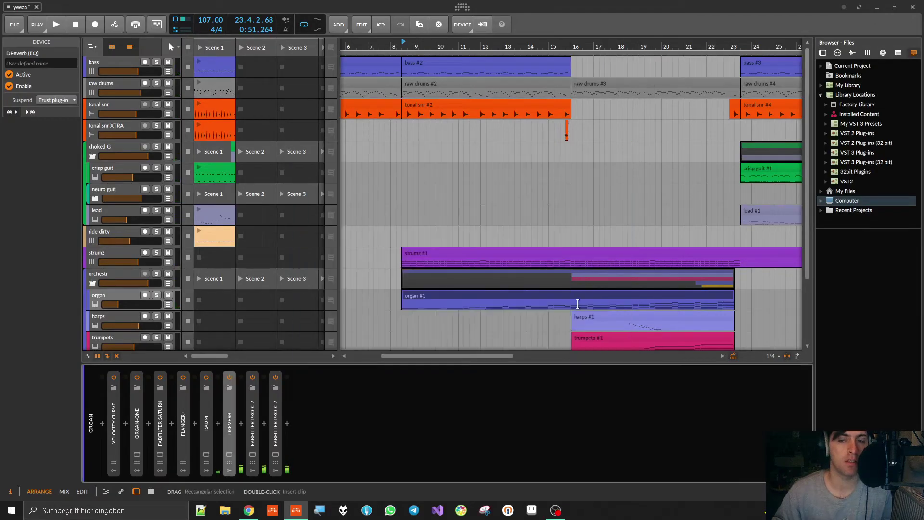
# - Set the playback start to bar 16 and save the project
pyautogui.click(571, 46)
pyautogui.scroll(-3, 626, 120)
pyautogui.hotkey('ctrl', 's')
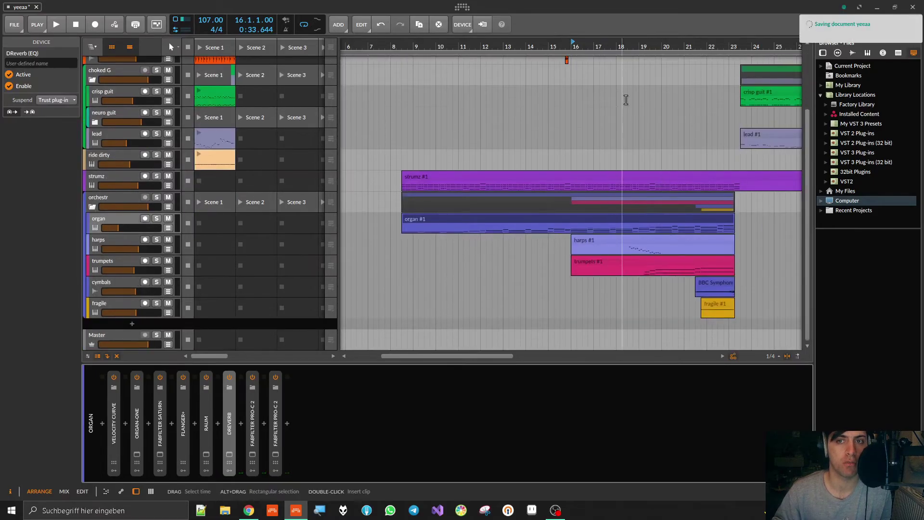
# - Play the arrangement from bar 18 to hear the harps and trumpets, and select the trumpets track
pyautogui.click(617, 44)
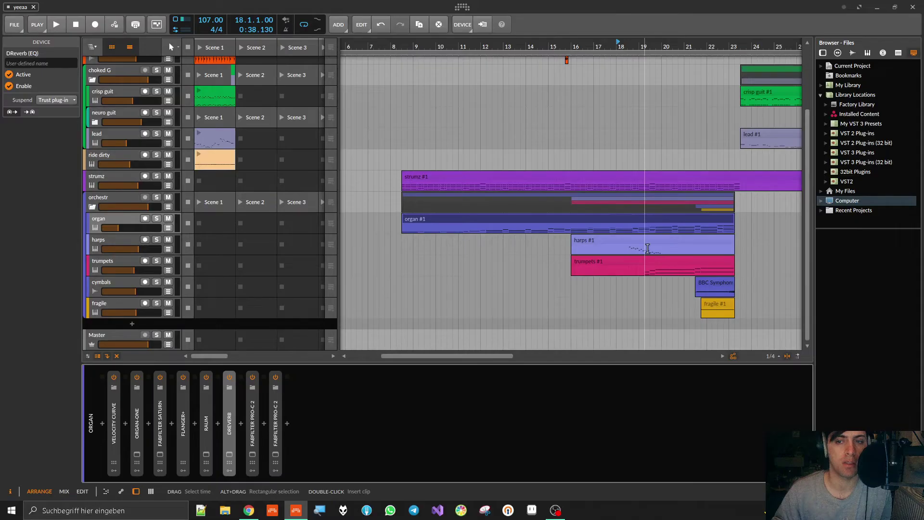
pyautogui.press('space')
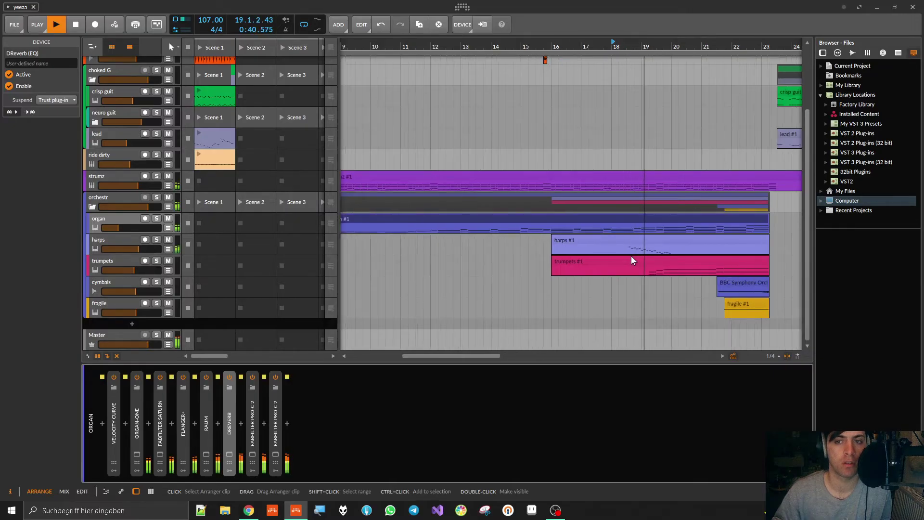
pyautogui.hscroll(6, 631, 256)
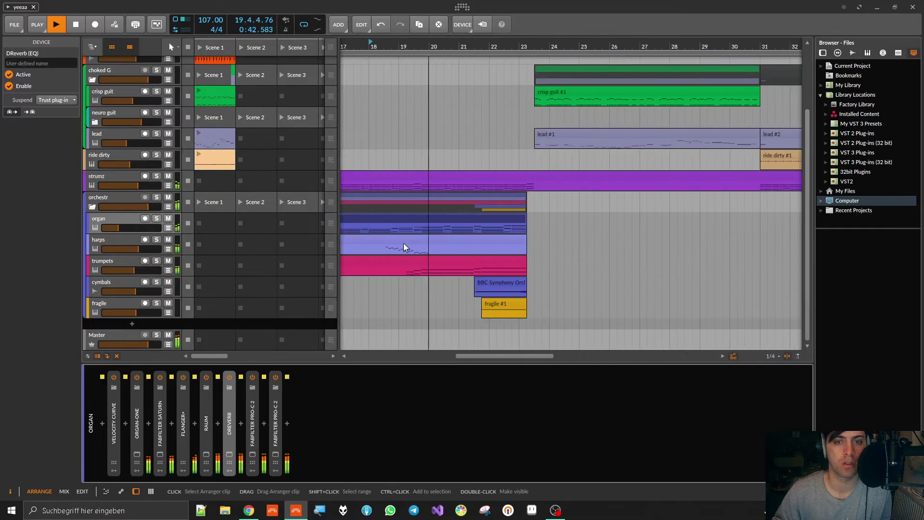
pyautogui.click(121, 270)
pyautogui.press('space')
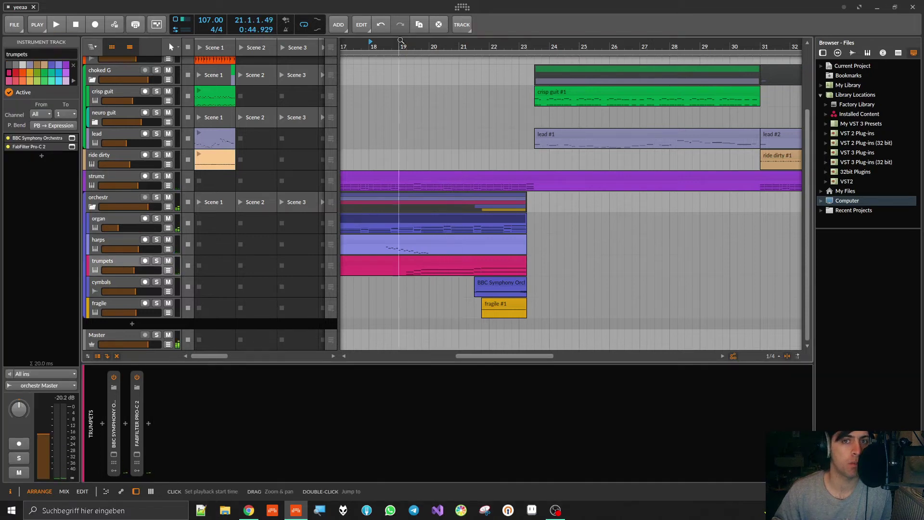
# - Insert the Spectre effect on the trumpets track and place it after FabFilter Pro-C 2 in the device chain
pyautogui.click(122, 421)
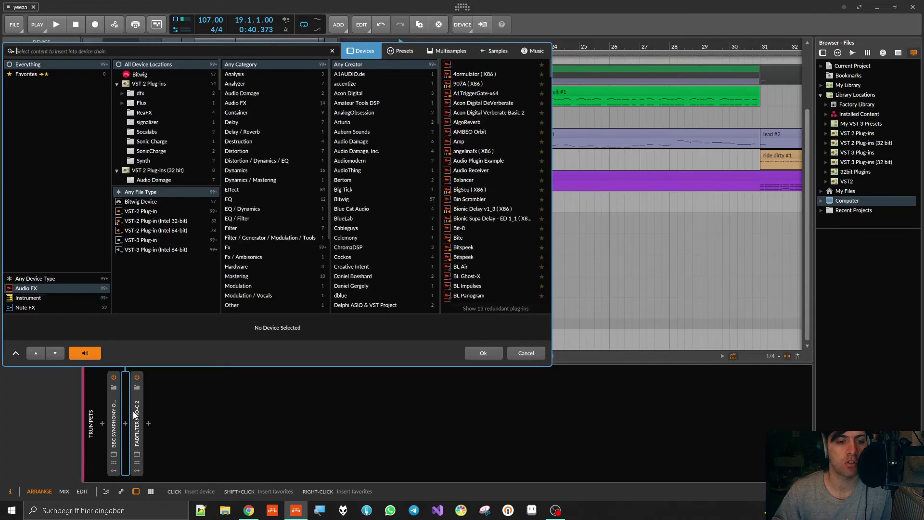
pyautogui.write('spectre')
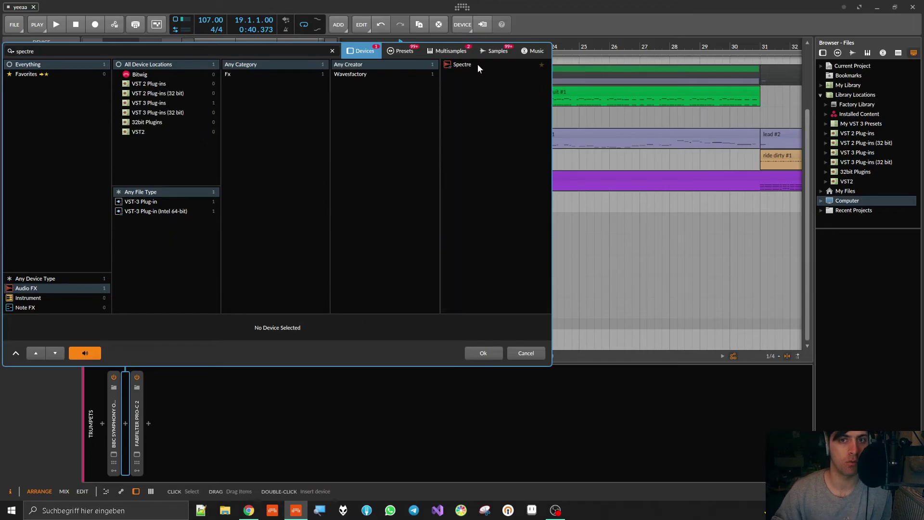
pyautogui.doubleClick(478, 64)
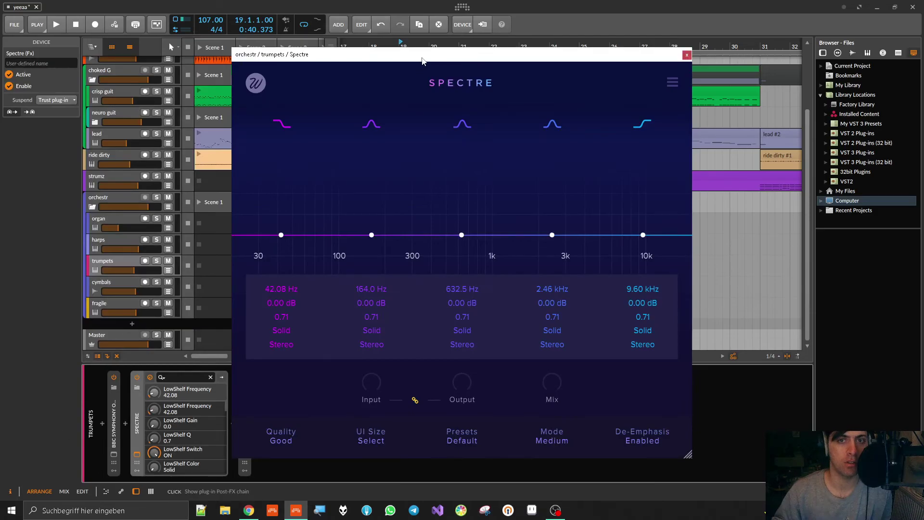
pyautogui.moveTo(399, 55); pyautogui.dragTo(575, 63)
pyautogui.moveTo(247, 392); pyautogui.dragTo(130, 417)
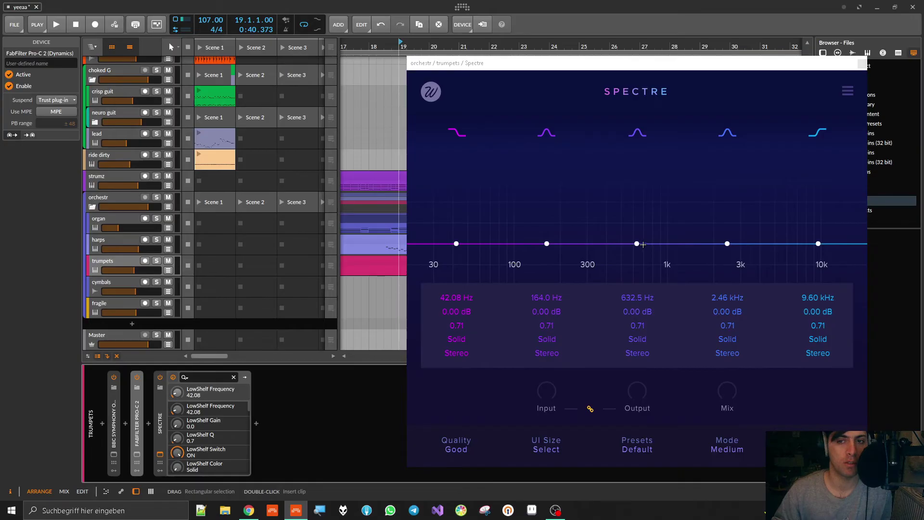
# - Boost Spectre by 2.11 dB at 244.8 Hz, 2.80 dB at 573.7 Hz and 5.08 dB from 5.53 kHz, then compare with it bypassed
pyautogui.press('space')
pyautogui.moveTo(637, 244); pyautogui.dragTo(640, 221)
pyautogui.moveTo(547, 244); pyautogui.dragTo(572, 230)
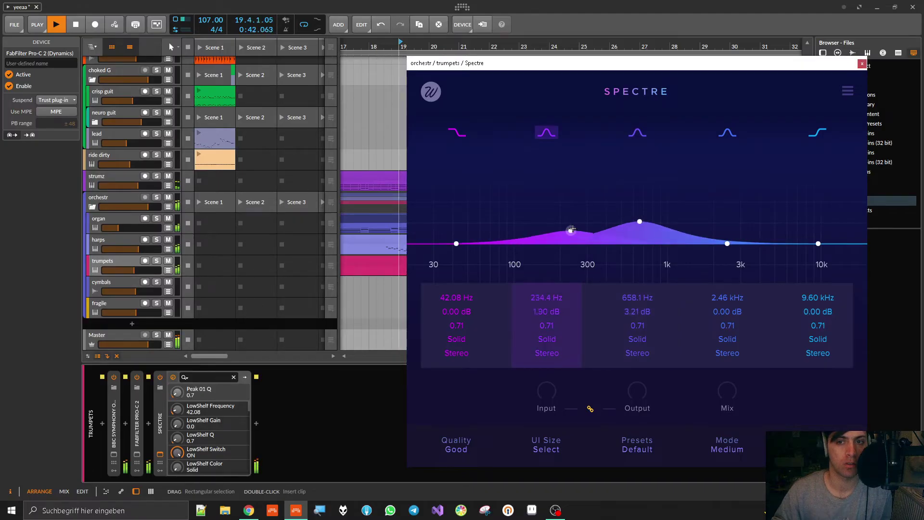
pyautogui.moveTo(638, 227)
pyautogui.mouseDown()
pyautogui.moveTo(642, 212)
pyautogui.moveTo(631, 223)
pyautogui.mouseUp()
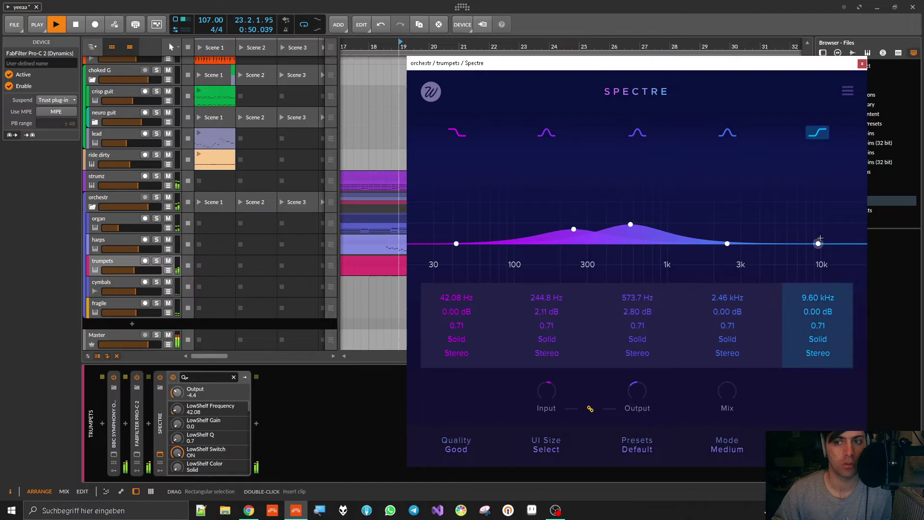
pyautogui.moveTo(818, 244); pyautogui.dragTo(781, 205)
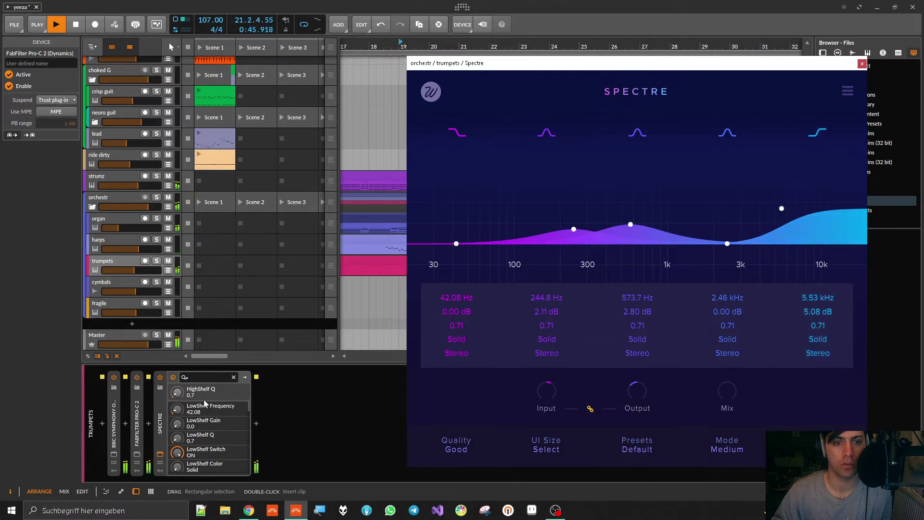
pyautogui.click(158, 382)
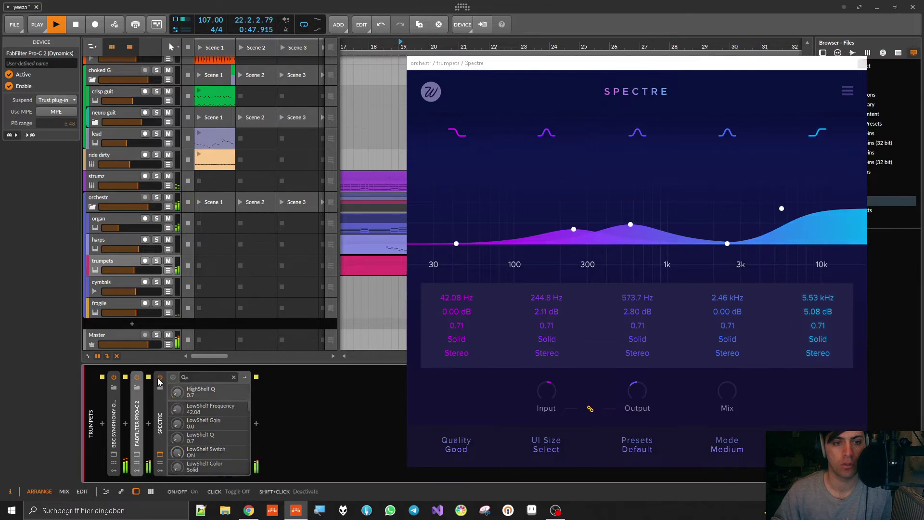
pyautogui.click(161, 382)
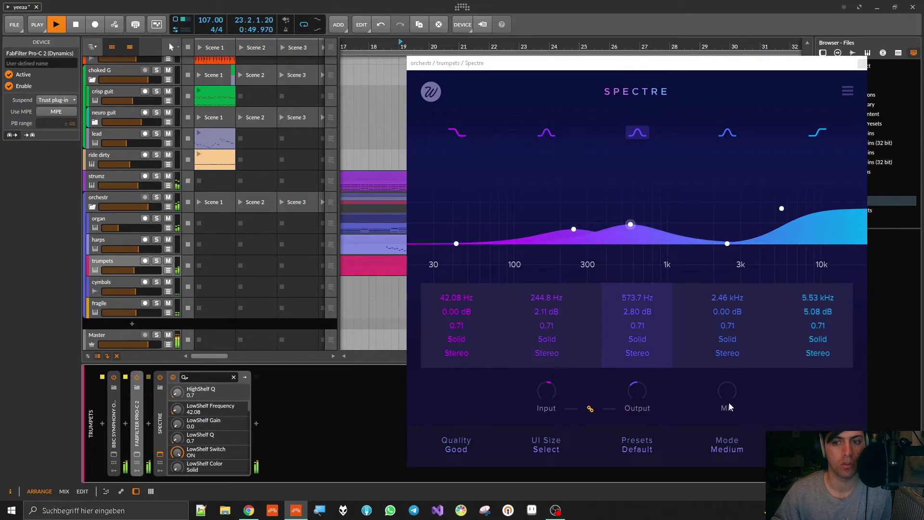
# - Set Spectre's high shelf to 5.70 dB, low shelf to 2.32 dB at 351.2 Hz and first peak to 2.45 dB at 236.1 Hz
pyautogui.press('space')
pyautogui.moveTo(782, 209); pyautogui.dragTo(781, 204)
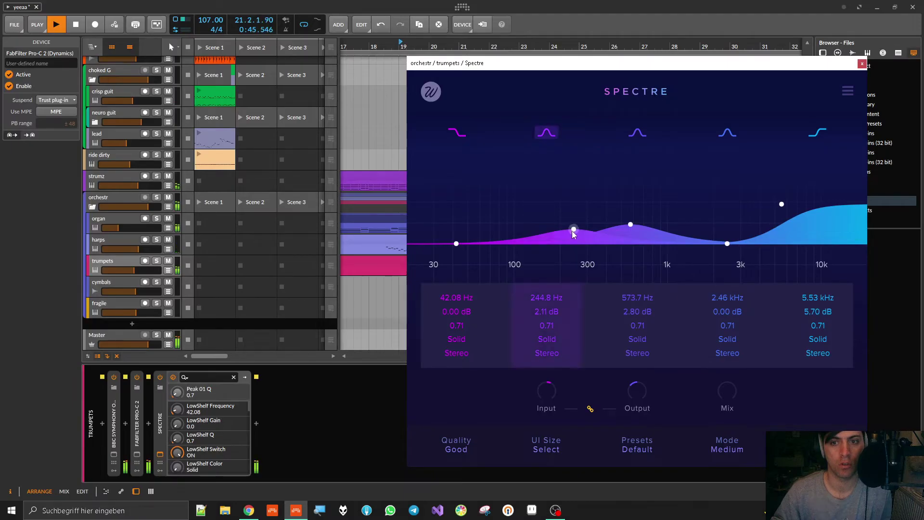
pyautogui.moveTo(456, 243); pyautogui.dragTo(511, 205)
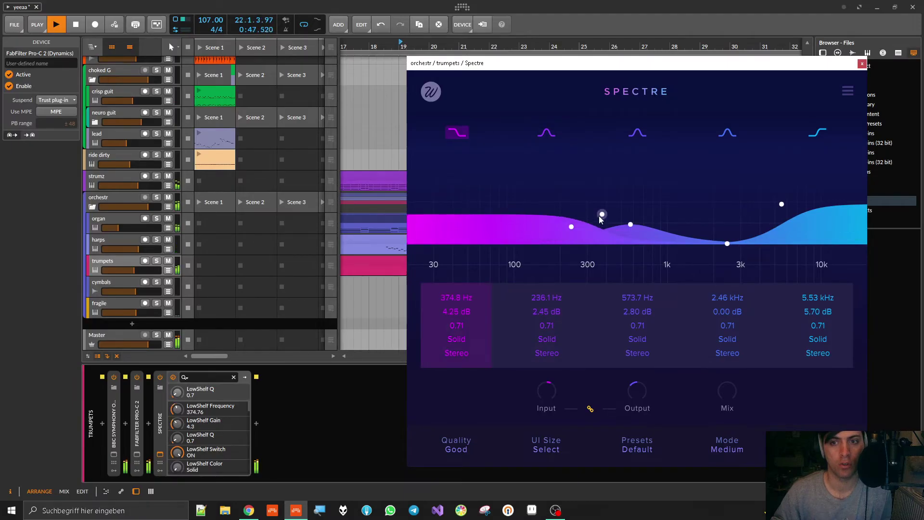
pyautogui.moveTo(600, 218); pyautogui.dragTo(595, 229)
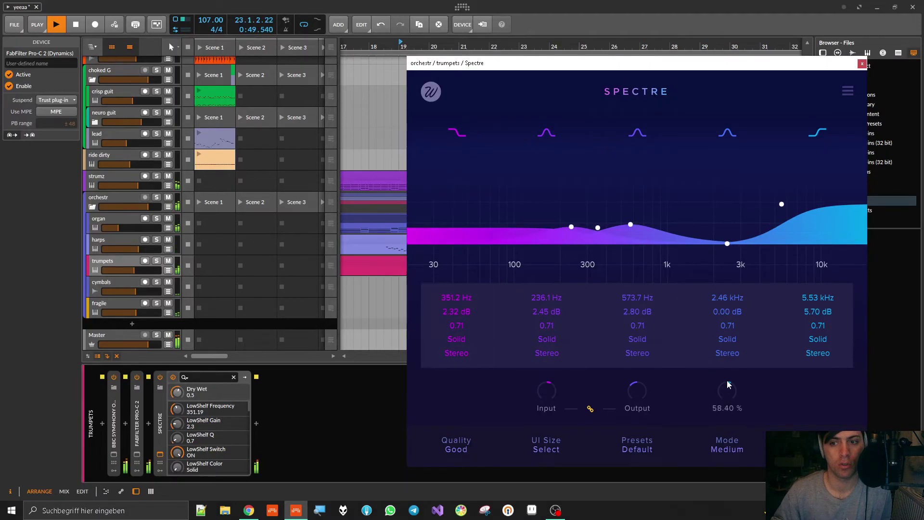
# - Reduce Spectre's mix and boost its fourth band by 1.28 dB at 2.09 kHz with a Q of 1.42 during playback
pyautogui.press('space')
pyautogui.scroll(2, 730, 390)
pyautogui.moveTo(731, 391); pyautogui.dragTo(744, 449)
pyautogui.moveTo(742, 424); pyautogui.dragTo(742, 427)
pyautogui.moveTo(728, 244); pyautogui.dragTo(713, 219)
pyautogui.scroll(-5, 732, 205)
pyautogui.scroll(5, 732, 204)
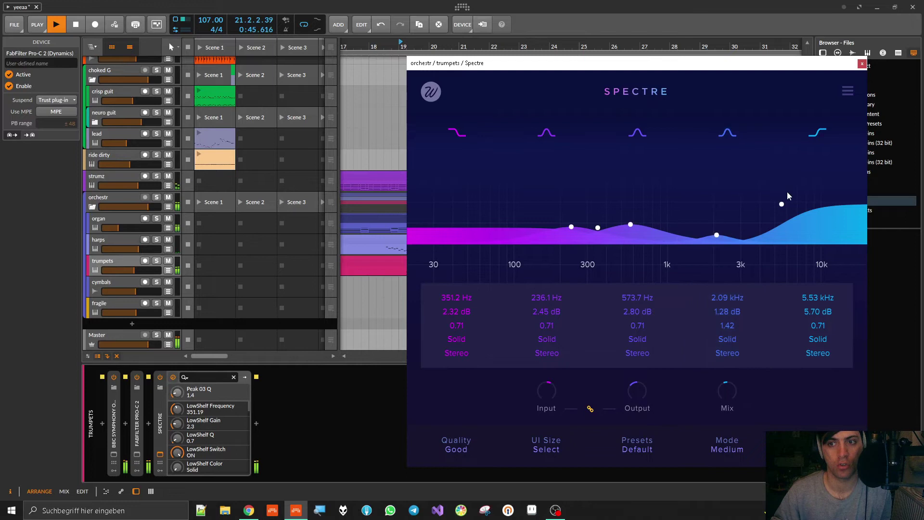
# - Close the Spectre window, collapse its device in the trumpets chain, and save the project
pyautogui.click(862, 64)
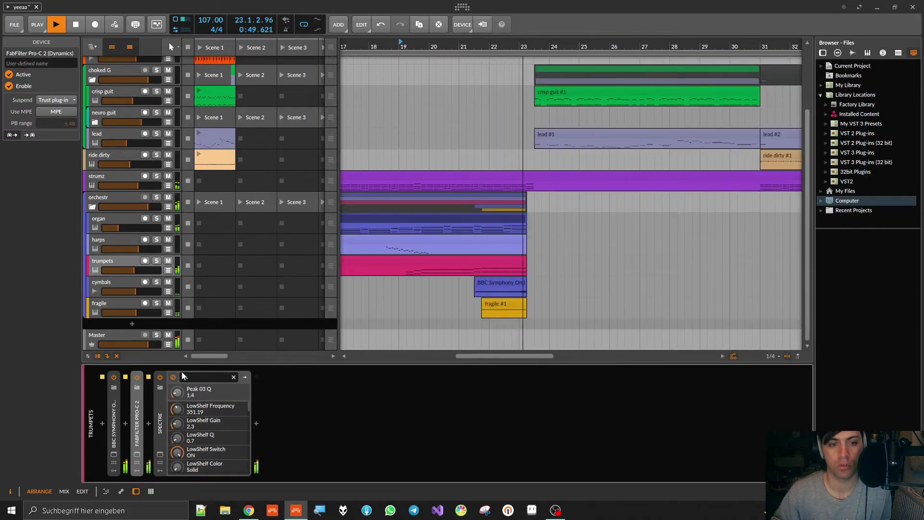
pyautogui.doubleClick(159, 406)
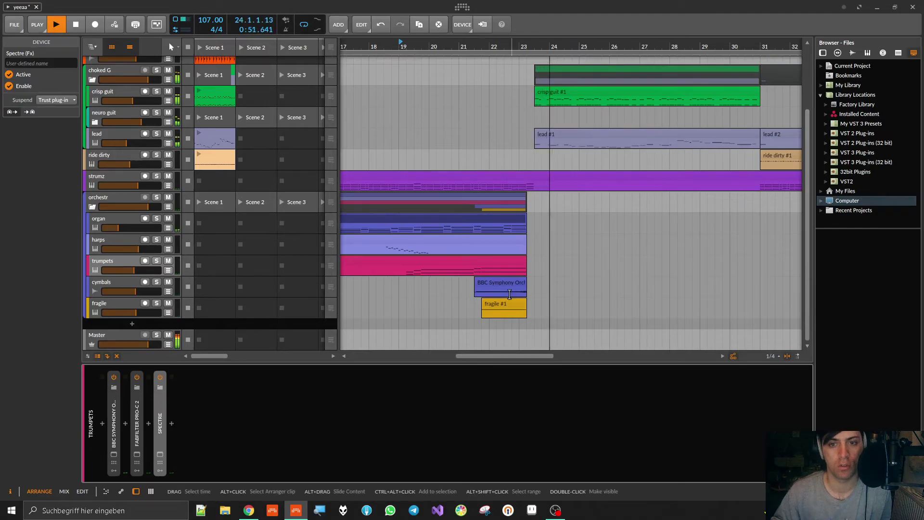
pyautogui.hotkey('ctrl', 's')
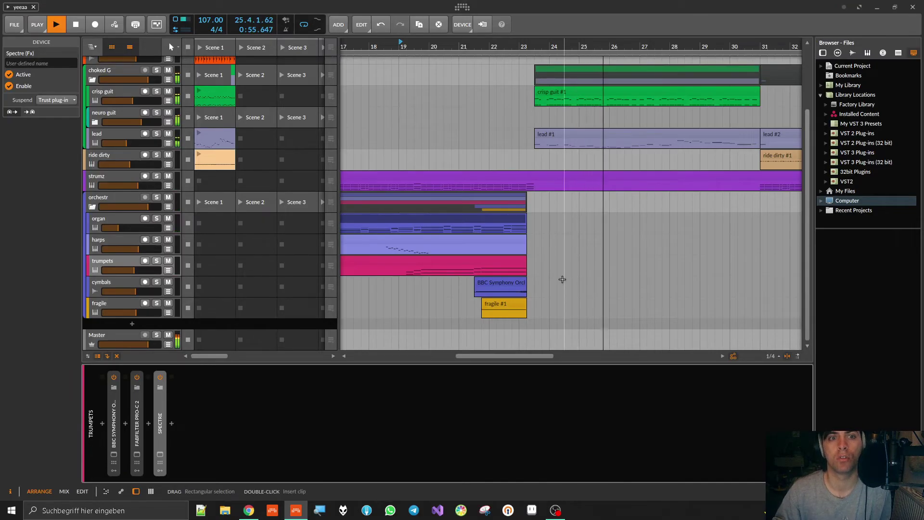
# - Play the arrangement on to bar 31 while viewing all its tracks, and stop playback there
pyautogui.press('z')
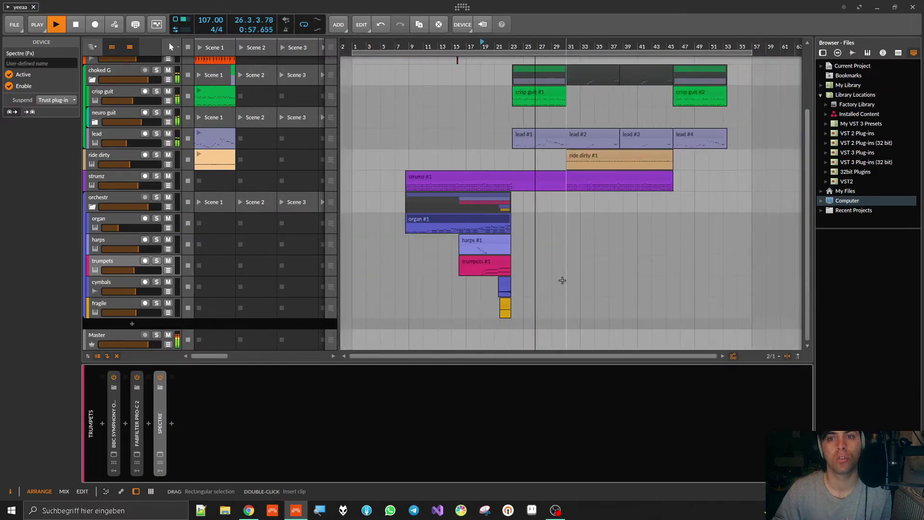
pyautogui.scroll(3, 564, 281)
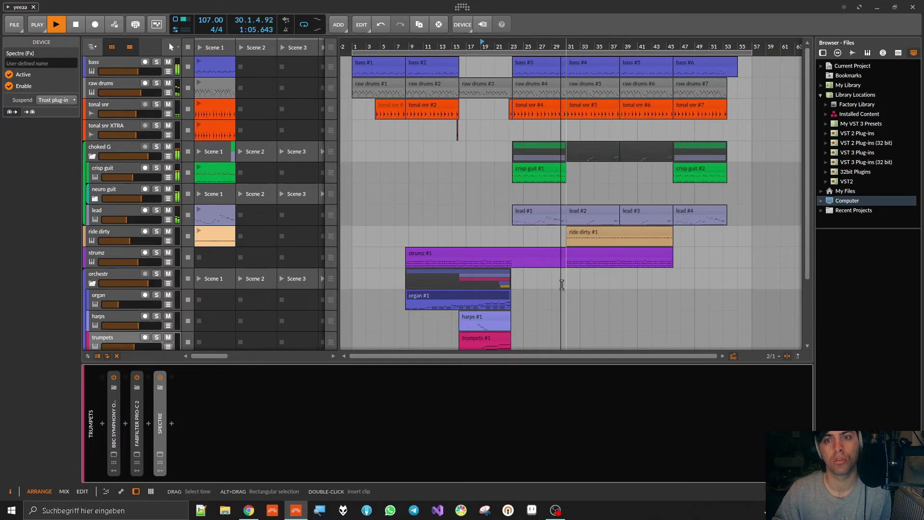
pyautogui.scroll(5, 561, 285)
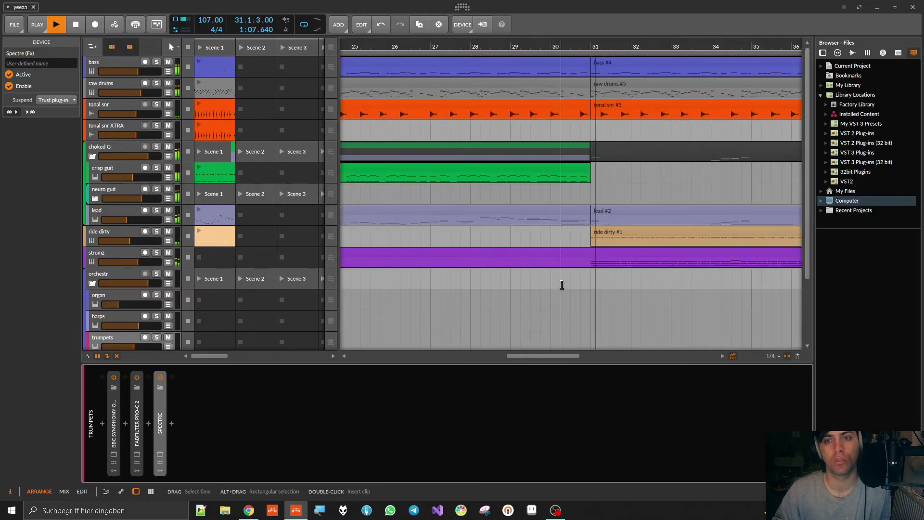
pyautogui.click(561, 285)
pyautogui.press('space')
pyautogui.scroll(-3, 561, 284)
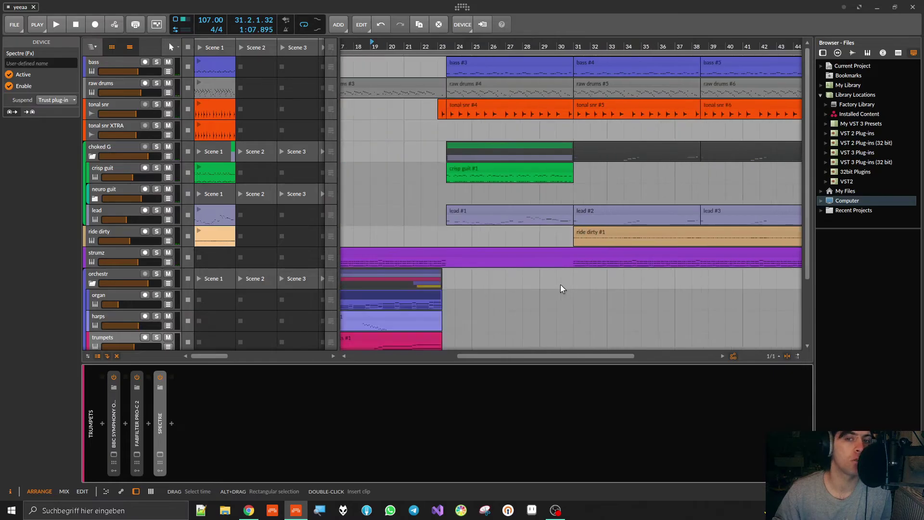
# - Set the playback start to 23.3.1, where the bass #3 clip begins, and save the project
pyautogui.click(471, 118)
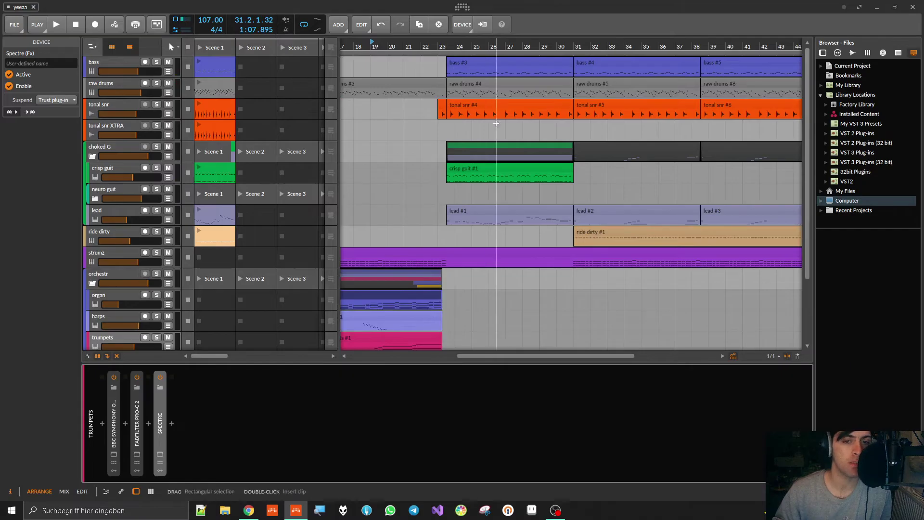
pyautogui.scroll(-3, 495, 123)
pyautogui.scroll(-1, 549, 323)
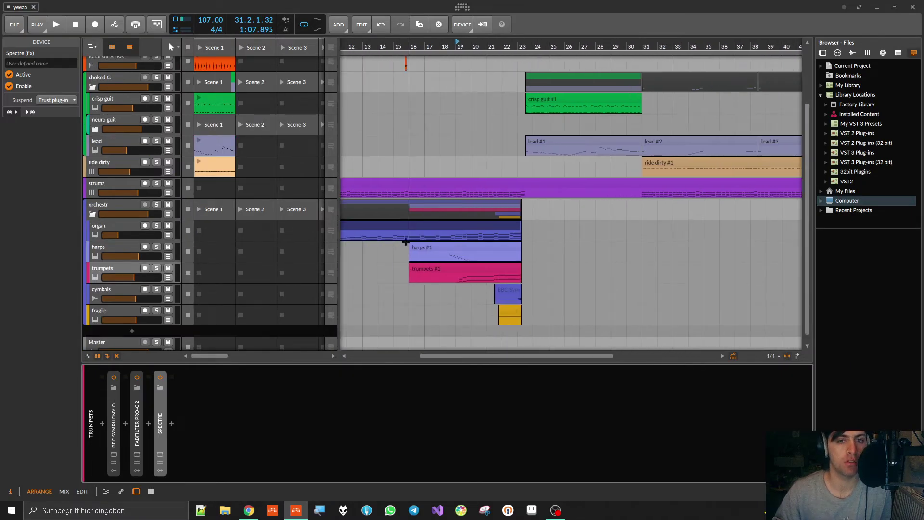
pyautogui.scroll(3, 611, 225)
pyautogui.click(518, 46)
pyautogui.scroll(5, 530, 47)
pyautogui.click(487, 47)
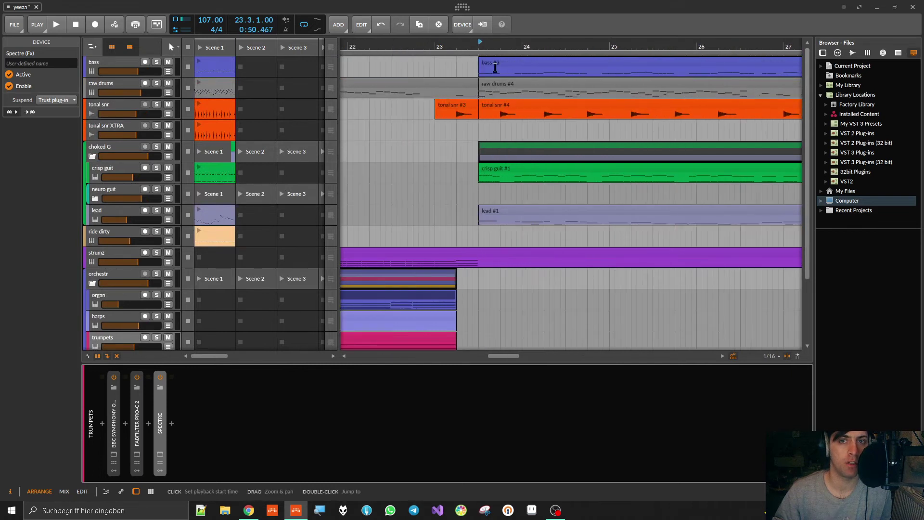
pyautogui.scroll(-5, 557, 148)
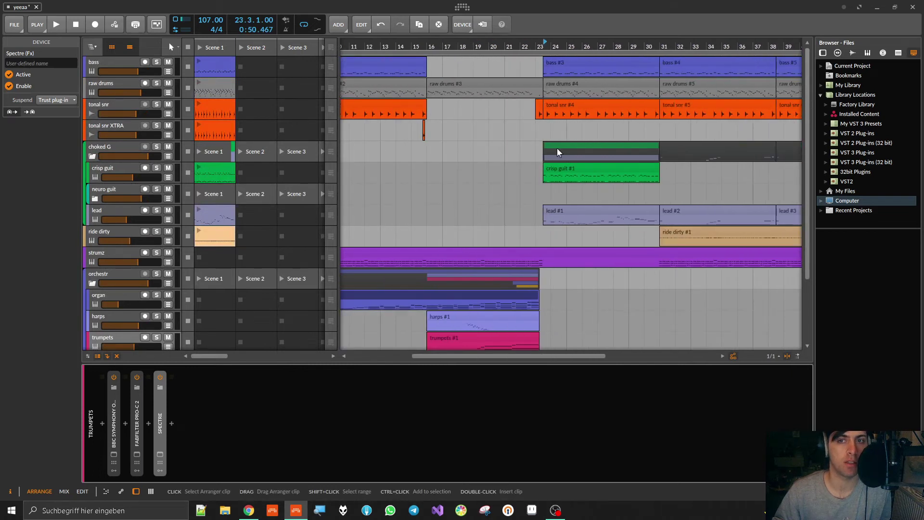
pyautogui.hotkey('ctrl', 's')
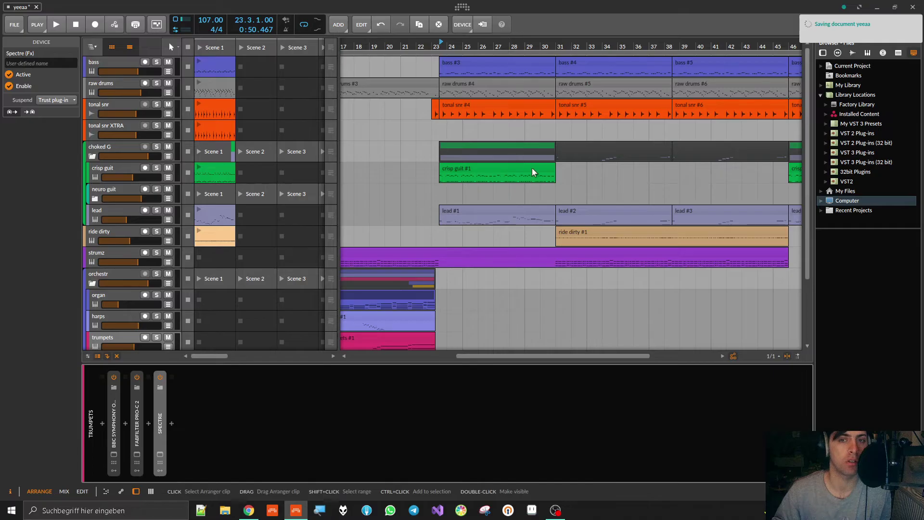
# - Solo the neuro guit track and play it briefly from the start of the crisp guit #1 clip
pyautogui.scroll(5, 532, 172)
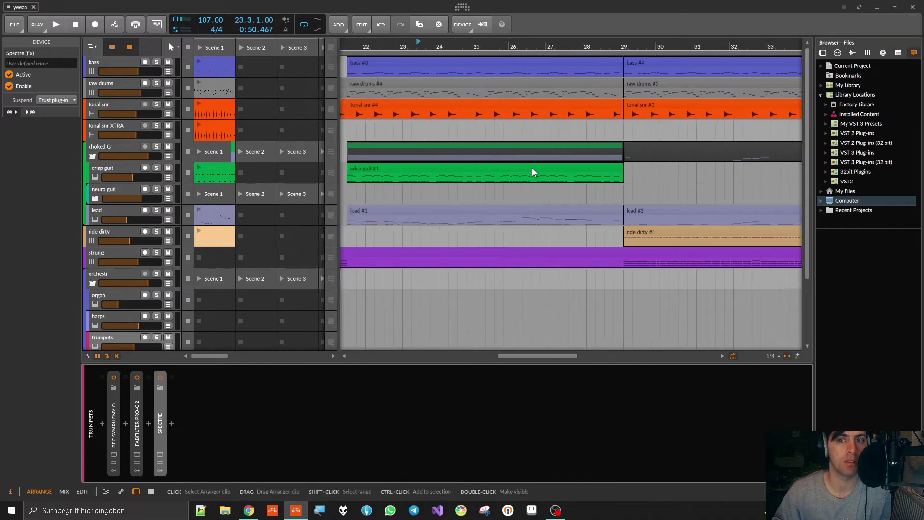
pyautogui.click(109, 193)
pyautogui.click(157, 189)
pyautogui.press('space')
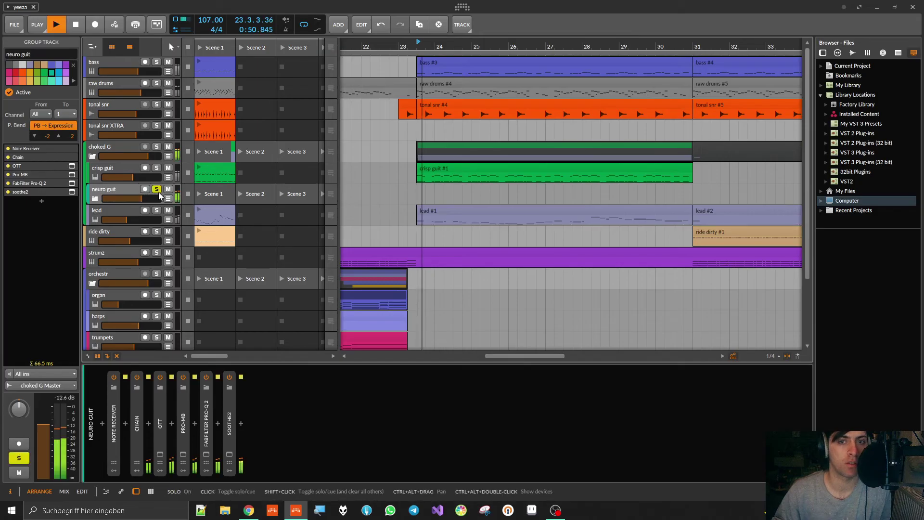
pyautogui.press('space')
# - Insert DReverb after Soothe2 on the neuro guit track and set its decay time to 1.0 s while auditioning it
pyautogui.click(240, 423)
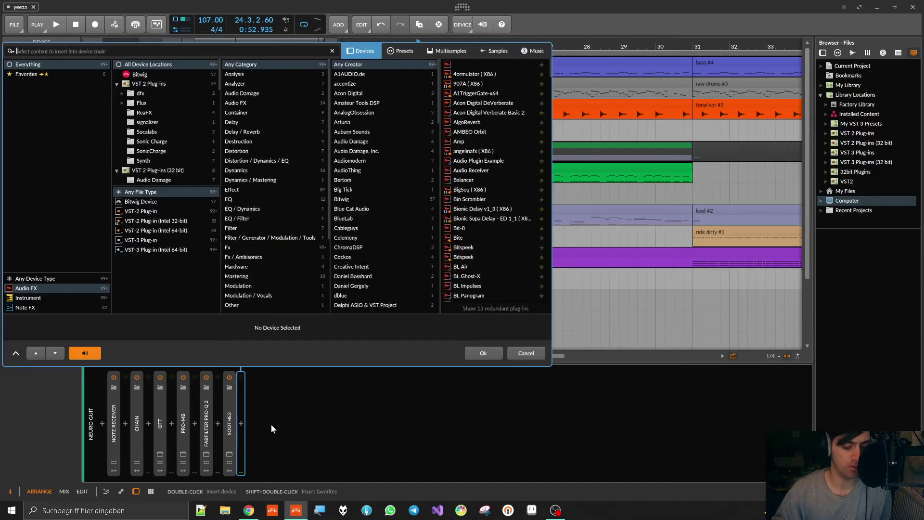
pyautogui.write('drev')
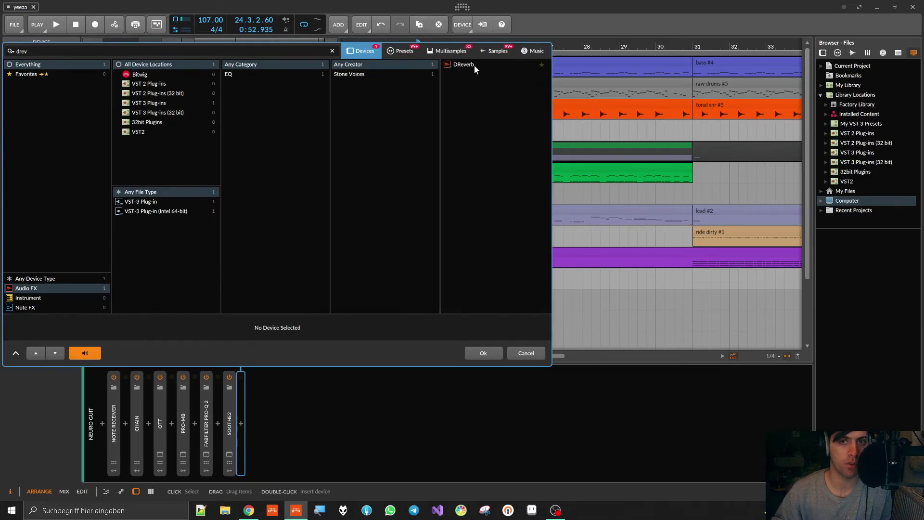
pyautogui.doubleClick(475, 65)
pyautogui.moveTo(467, 154); pyautogui.dragTo(612, 246)
pyautogui.press('space')
pyautogui.moveTo(571, 350); pyautogui.dragTo(571, 381)
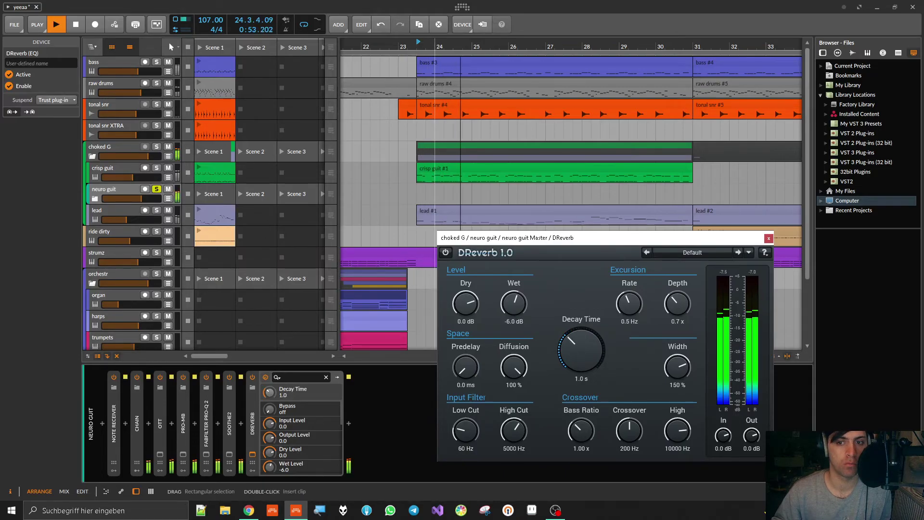
pyautogui.press('space')
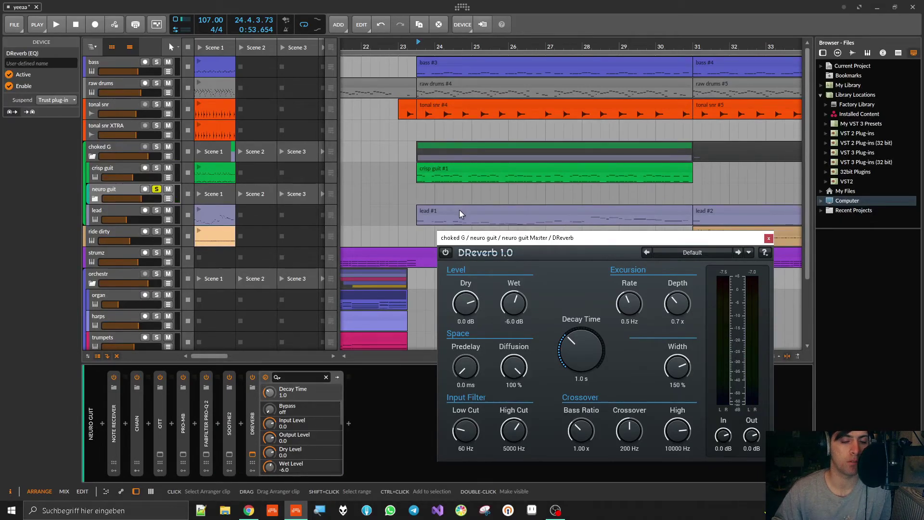
# - Expand the Chain on the choked G group and open its Rift Filter Lite and EnveLover plugin windows separately
pyautogui.click(108, 146)
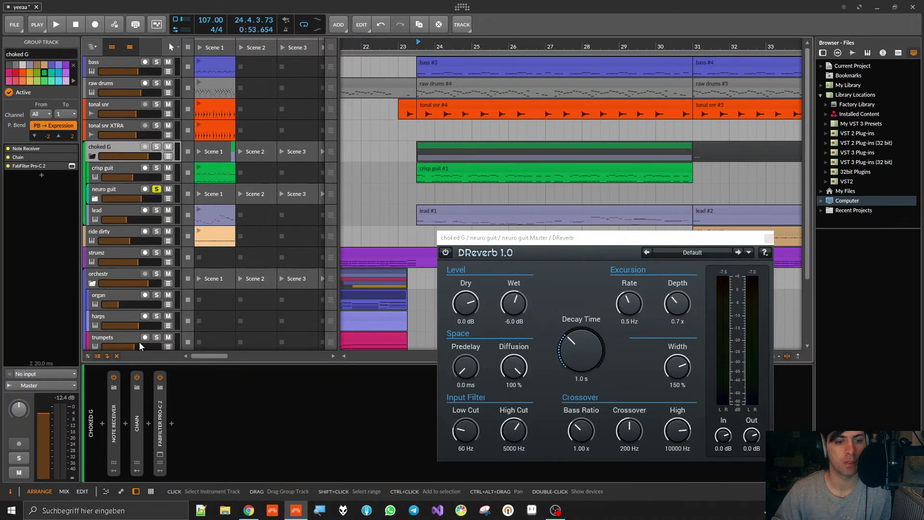
pyautogui.doubleClick(140, 418)
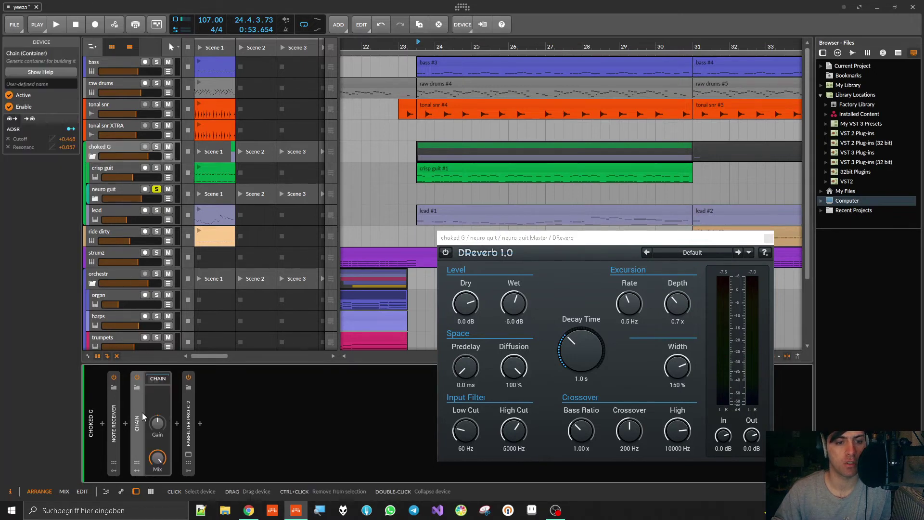
pyautogui.click(158, 379)
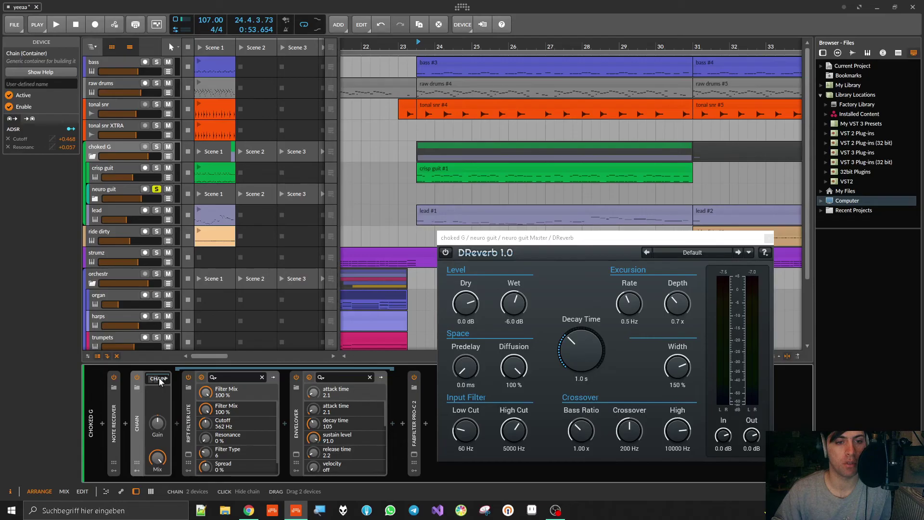
pyautogui.click(189, 454)
pyautogui.click(296, 455)
pyautogui.moveTo(483, 162); pyautogui.dragTo(292, 112)
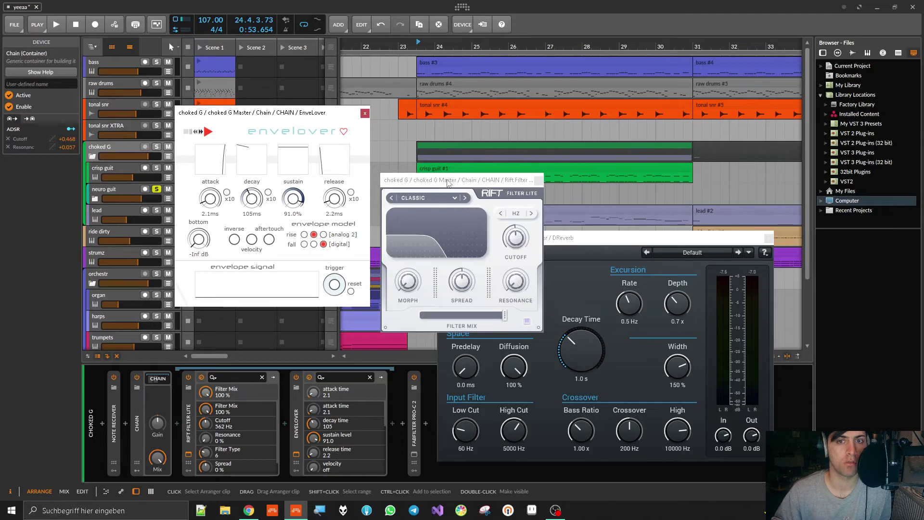
# - Watch Rift Filter Lite and EnveLover on the choked G group during brief playback and close both plugin windows
pyautogui.moveTo(458, 180); pyautogui.dragTo(235, 231)
pyautogui.press('space')
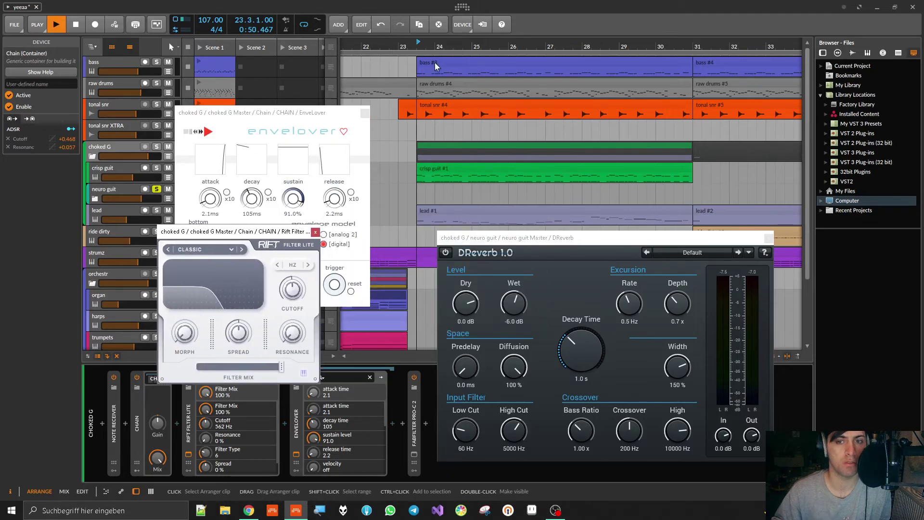
pyautogui.press('space')
pyautogui.click(315, 232)
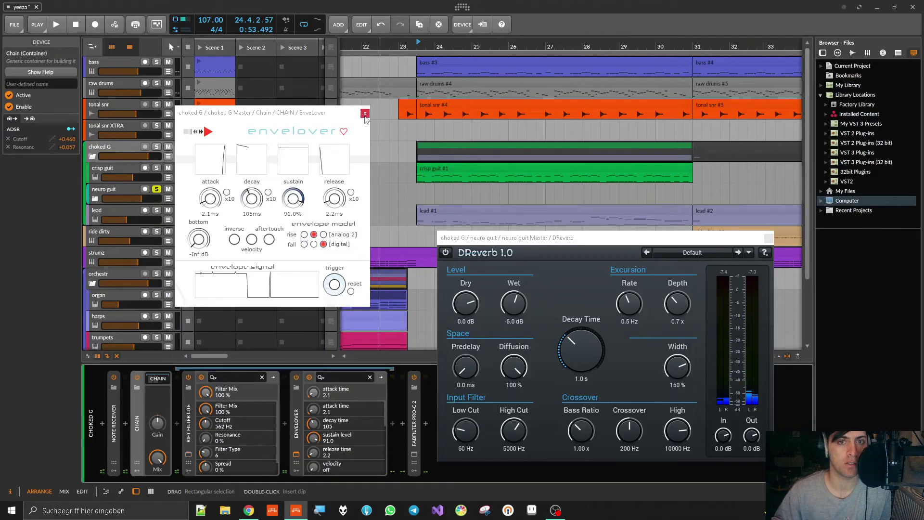
pyautogui.click(181, 385)
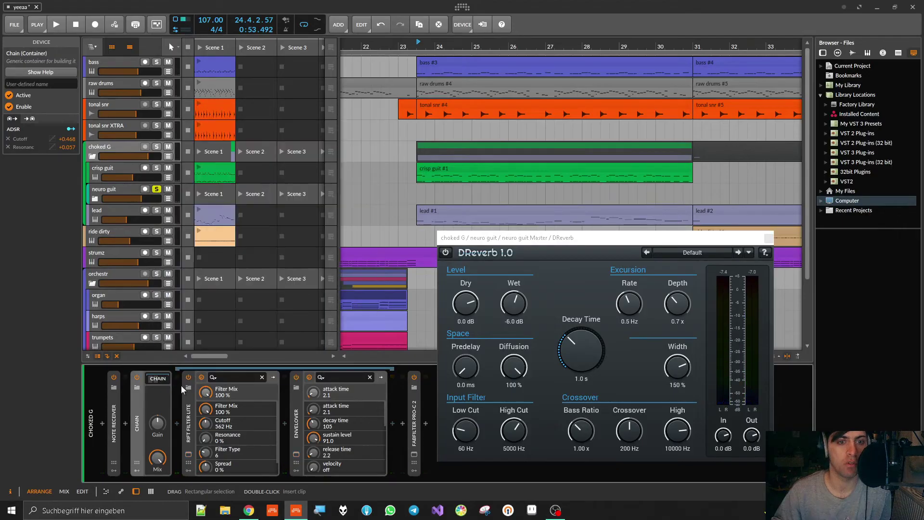
pyautogui.click(135, 403)
# - During playback of neuro guit, set DReverb's decay time to 2.1 s, dry level to -48.6 dB, high cut to 10680 Hz and low cut to 131 Hz
pyautogui.click(131, 189)
pyautogui.press('space')
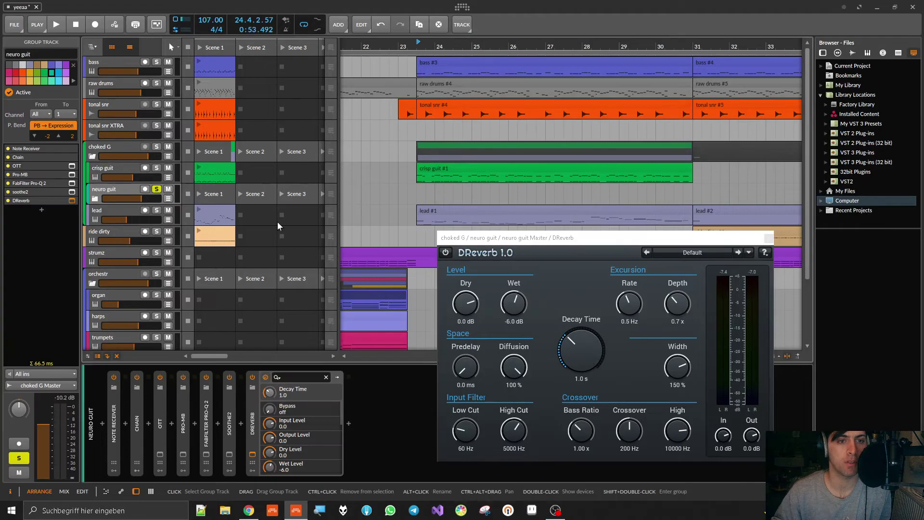
pyautogui.moveTo(583, 362); pyautogui.dragTo(583, 337)
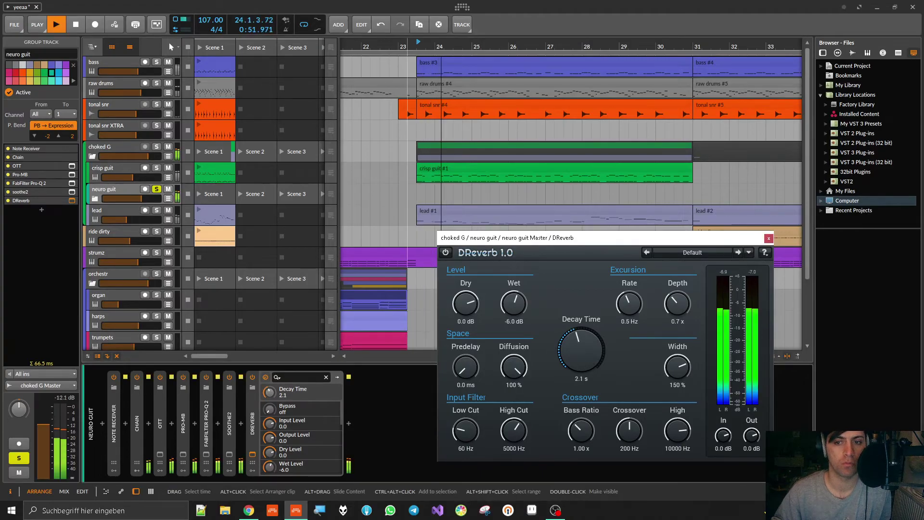
pyautogui.moveTo(515, 374)
pyautogui.mouseDown()
pyautogui.moveTo(516, 419)
pyautogui.moveTo(515, 374)
pyautogui.mouseUp()
pyautogui.moveTo(465, 431); pyautogui.dragTo(513, 445)
pyautogui.moveTo(466, 302); pyautogui.dragTo(465, 332)
pyautogui.moveTo(461, 437); pyautogui.dragTo(478, 428)
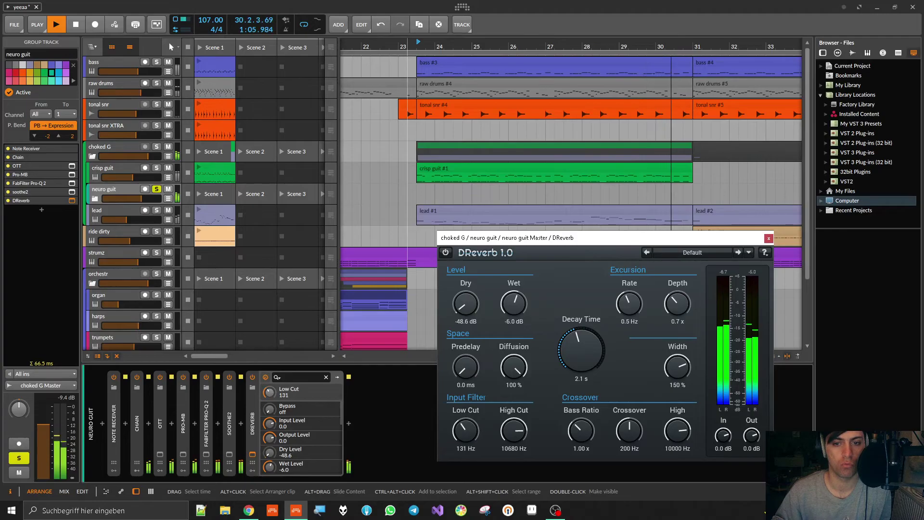
# - Set DReverb's excursion depth to 1.6 x, excursion rate to 4.3 Hz and width to 123 % while auditioning neuro guit
pyautogui.moveTo(683, 305); pyautogui.dragTo(676, 307)
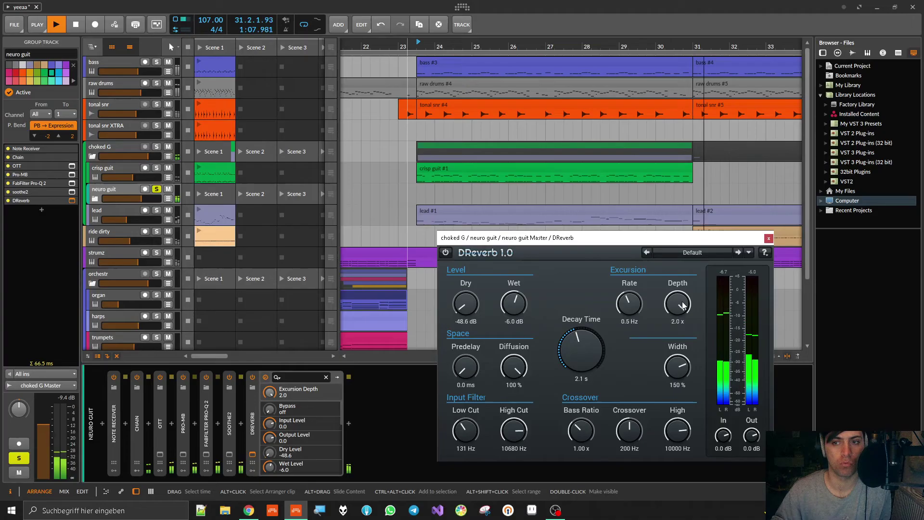
pyautogui.press('space')
pyautogui.press('space')
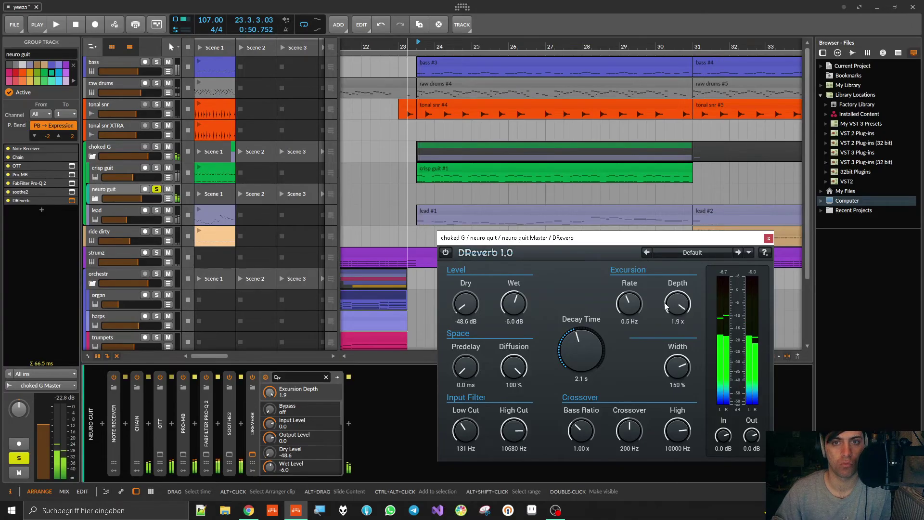
pyautogui.moveTo(629, 304)
pyautogui.mouseDown()
pyautogui.moveTo(629, 289)
pyautogui.moveTo(629, 300)
pyautogui.mouseUp()
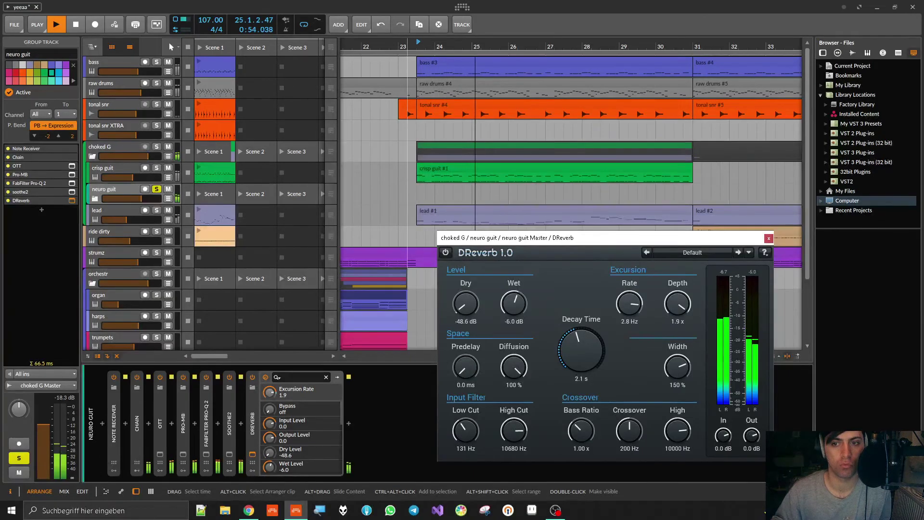
pyautogui.moveTo(676, 373); pyautogui.dragTo(676, 361)
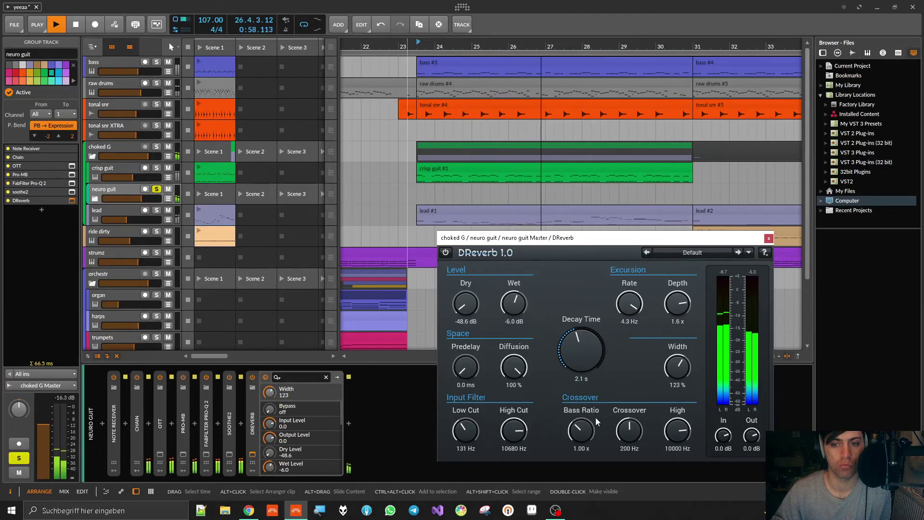
# - Set DReverb's bass ratio to 0.75 x, high crossover to 1332 Hz and decay time to 4.3 s, and restart playback
pyautogui.moveTo(581, 431); pyautogui.dragTo(581, 445)
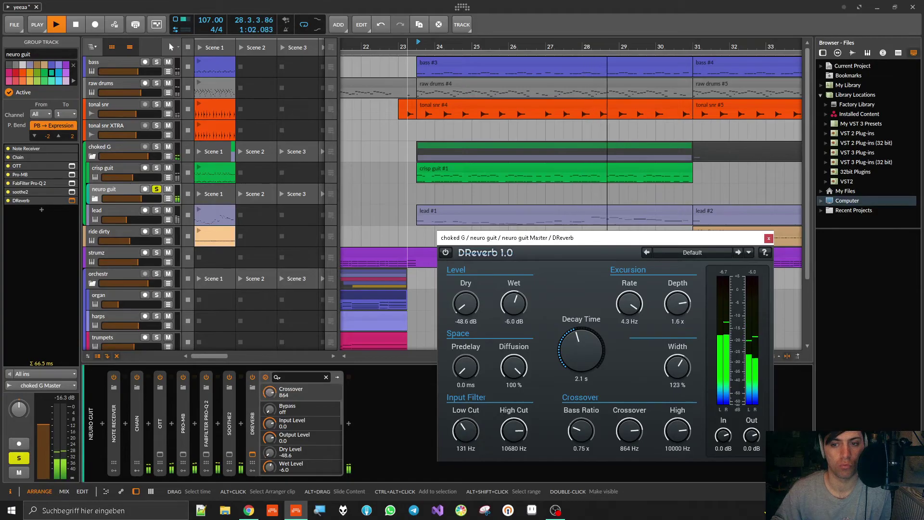
pyautogui.moveTo(677, 431); pyautogui.dragTo(677, 445)
pyautogui.moveTo(589, 365); pyautogui.dragTo(588, 350)
pyautogui.press('space')
pyautogui.press('space')
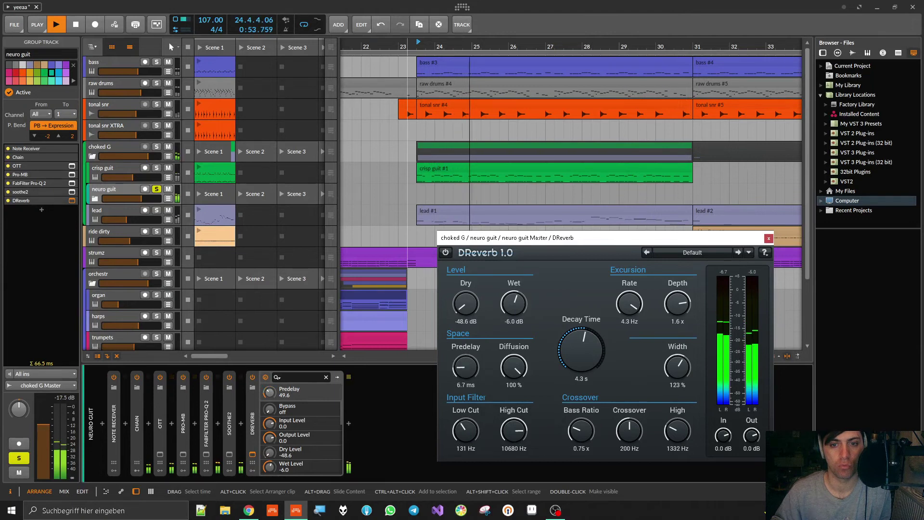
# - Set DReverb's predelay to 4.9 ms, diffusion to 60 %, decay to 0.5 s, dry to -0.4 dB, wet to -6.8 dB and output to -0.5 dB
pyautogui.moveTo(465, 368); pyautogui.dragTo(518, 417)
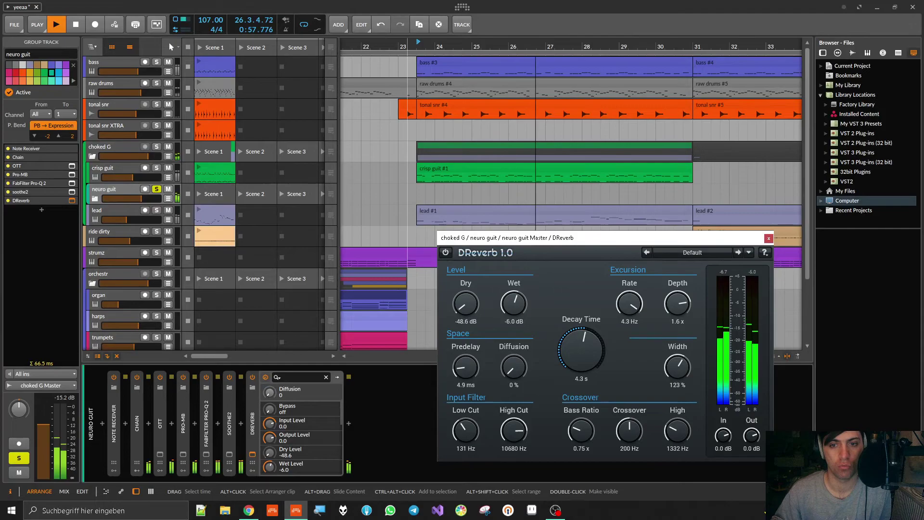
pyautogui.moveTo(582, 350); pyautogui.dragTo(581, 383)
pyautogui.moveTo(514, 367); pyautogui.dragTo(514, 369)
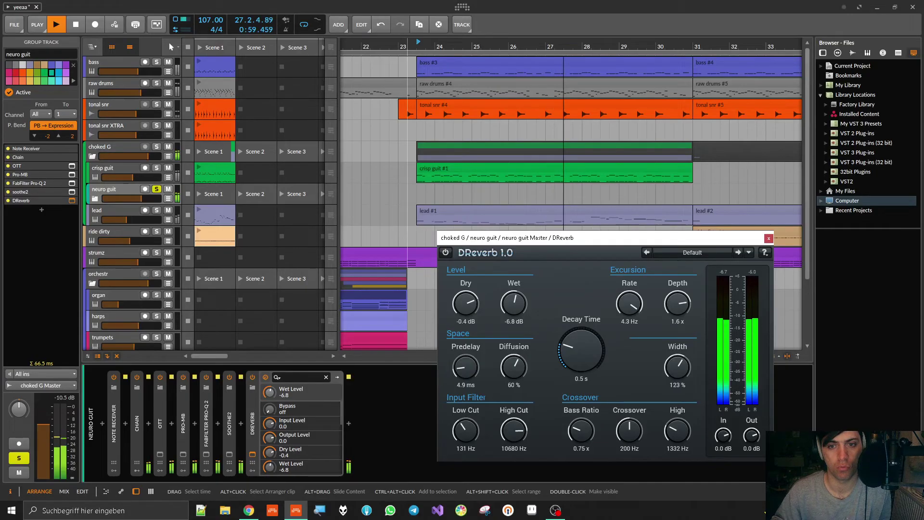
pyautogui.moveTo(751, 439); pyautogui.dragTo(751, 440)
# - Compare the soloed neuro guit with and without DReverb by bypassing and re-enabling the reverb twice during playback
pyautogui.click(446, 253)
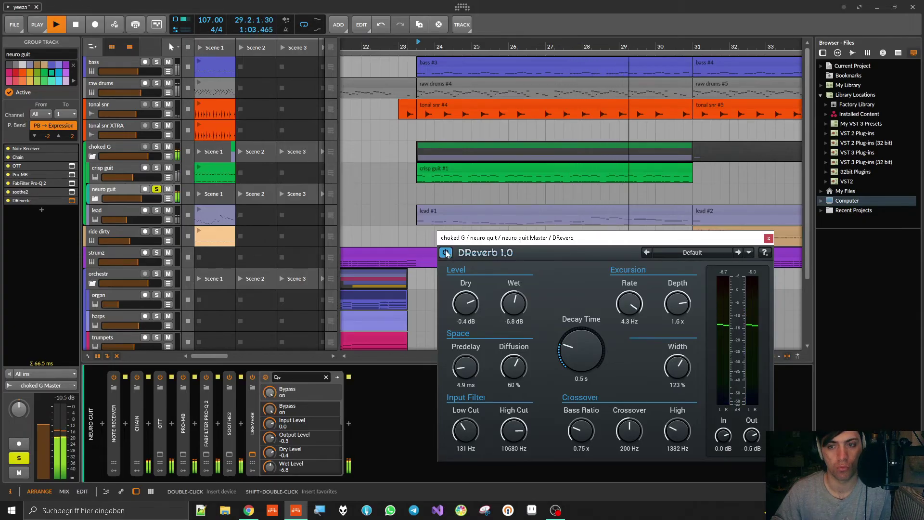
pyautogui.click(446, 253)
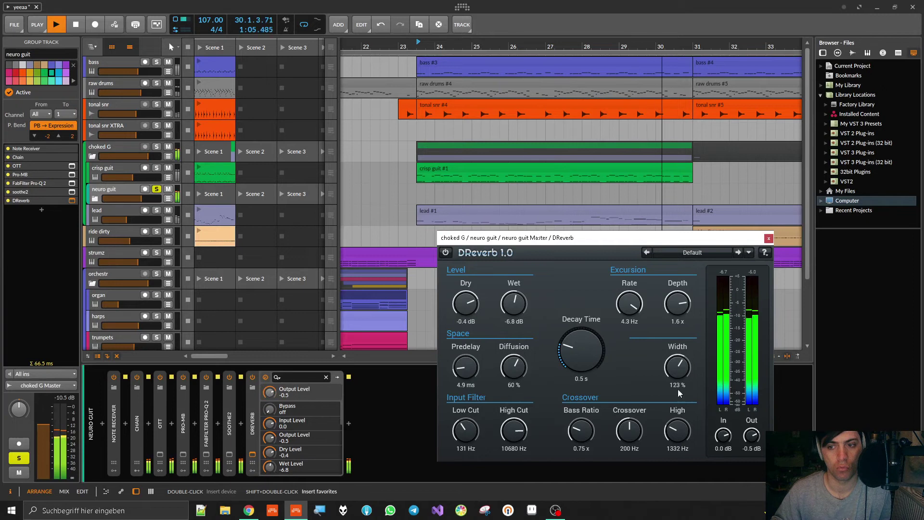
pyautogui.click(449, 251)
pyautogui.click(449, 251)
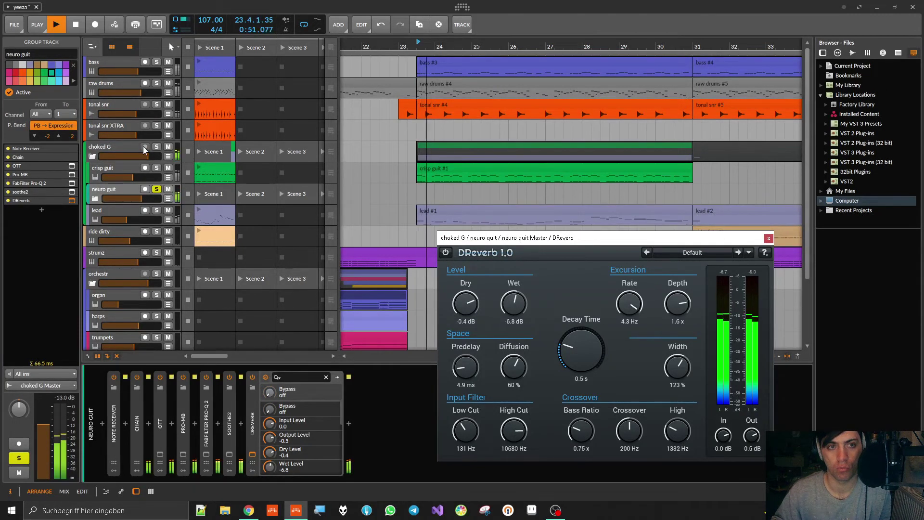
# - Set DReverb's wet level to -3.3 dB and output to -0.7 dB, compare against bypass, and stop playback
pyautogui.moveTo(514, 303); pyautogui.dragTo(514, 305)
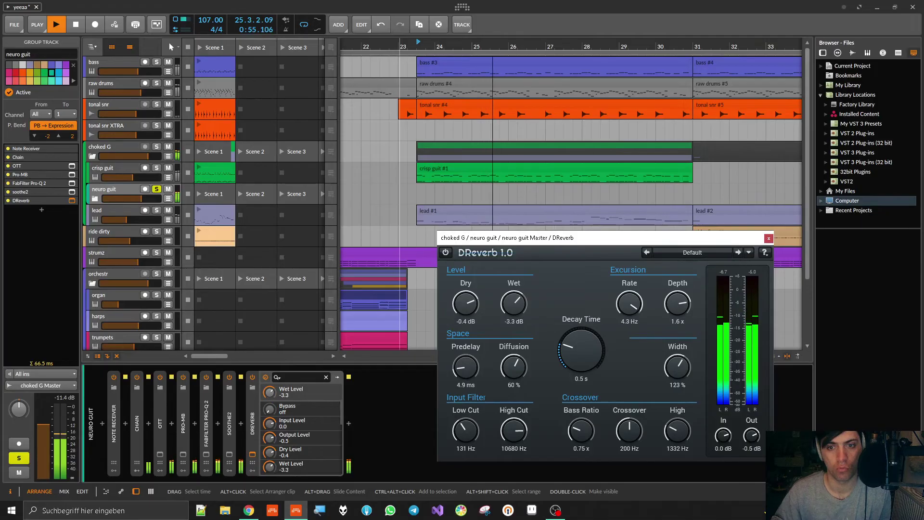
pyautogui.moveTo(751, 436); pyautogui.dragTo(751, 438)
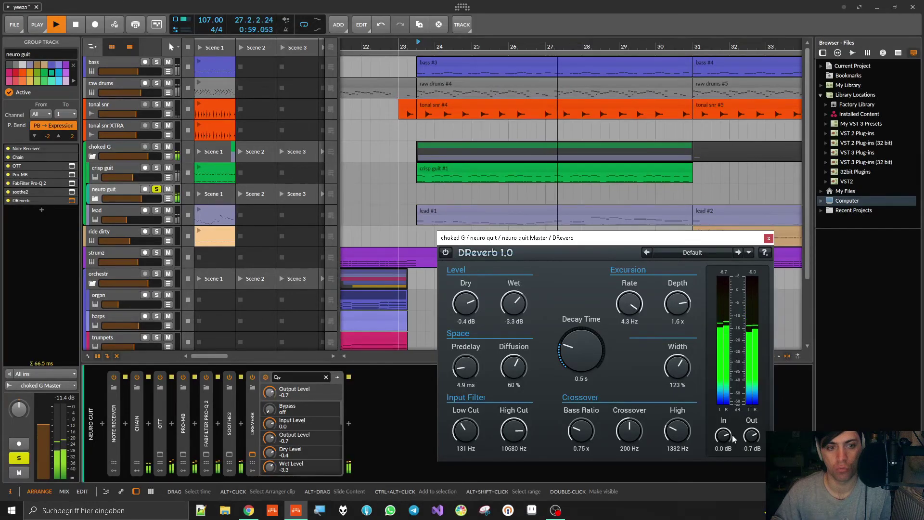
pyautogui.click(445, 253)
pyautogui.click(446, 253)
pyautogui.press('space')
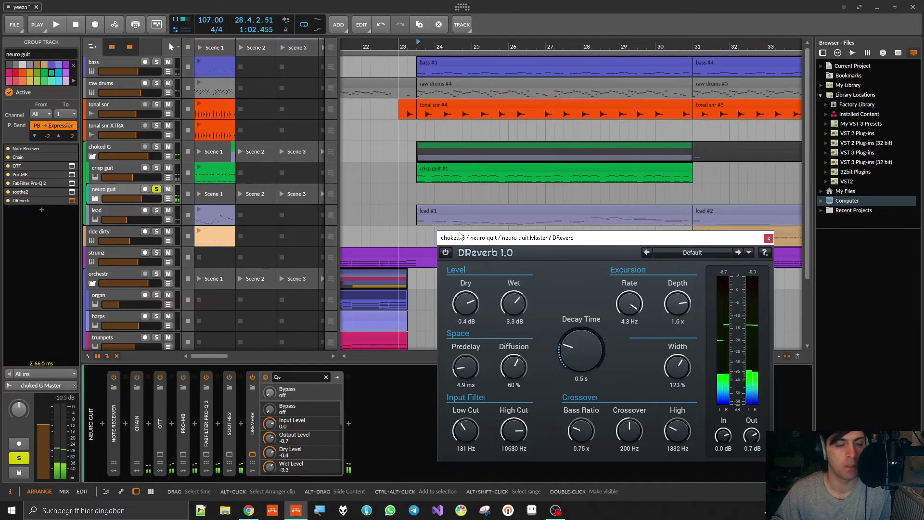
# - Unsolo neuro guit and play the full mix, bypassing and re-enabling DReverb to compare
pyautogui.click(157, 191)
pyautogui.press('space')
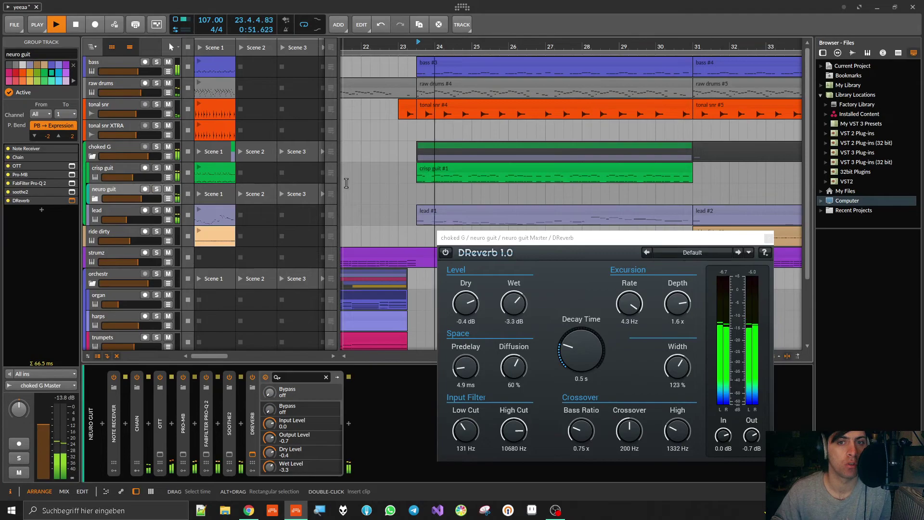
pyautogui.click(446, 254)
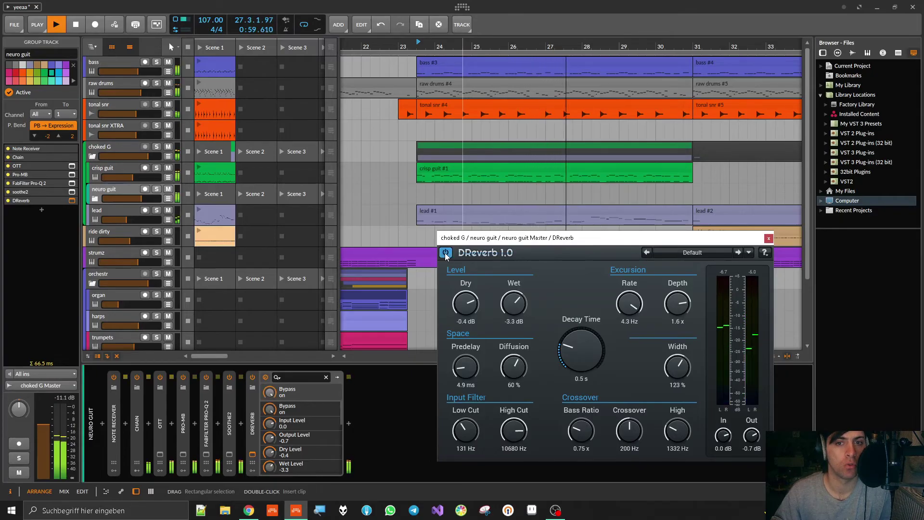
pyautogui.click(446, 254)
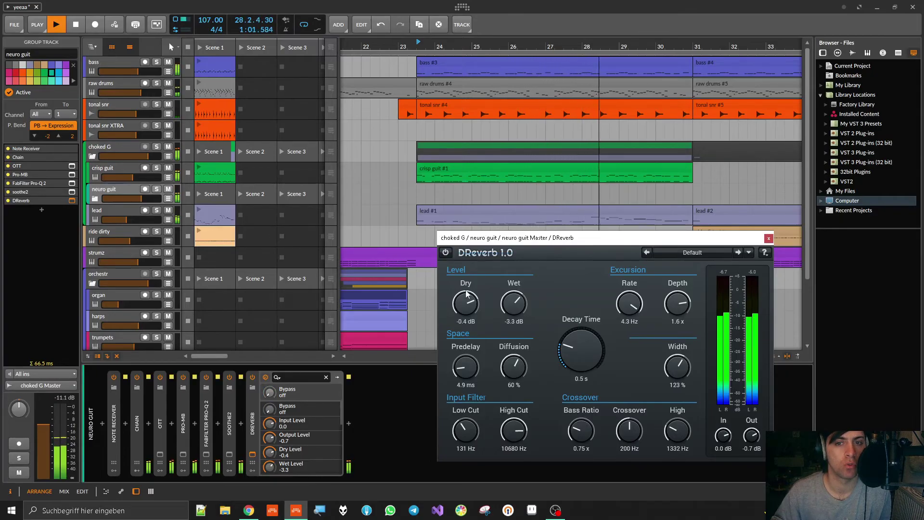
# - Set DReverb's wet level to 2.8 dB and dry level to -2.4 dB, and compare against bypass in the restarted full mix
pyautogui.moveTo(514, 303); pyautogui.dragTo(465, 301)
pyautogui.press('space')
pyautogui.press('space')
pyautogui.click(446, 254)
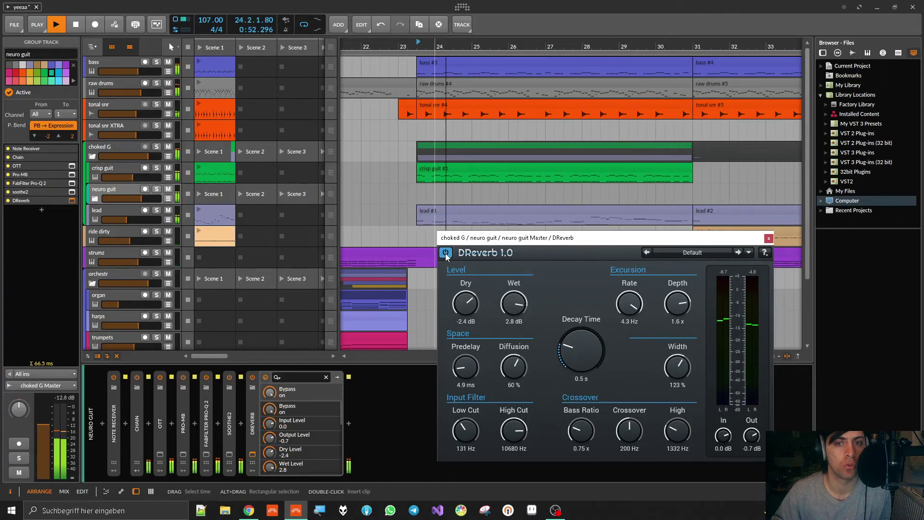
pyautogui.click(446, 253)
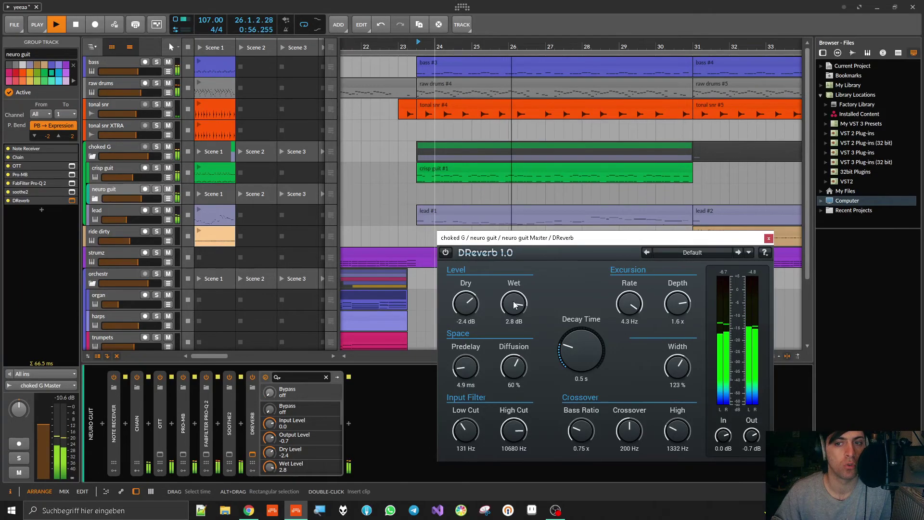
# - Solo neuro guit and set DReverb's wet level to 3.5 dB, dry level to -14.7 dB, high crossover to 865 Hz and high cut to 20000 Hz
pyautogui.click(156, 189)
pyautogui.moveTo(514, 304); pyautogui.dragTo(465, 313)
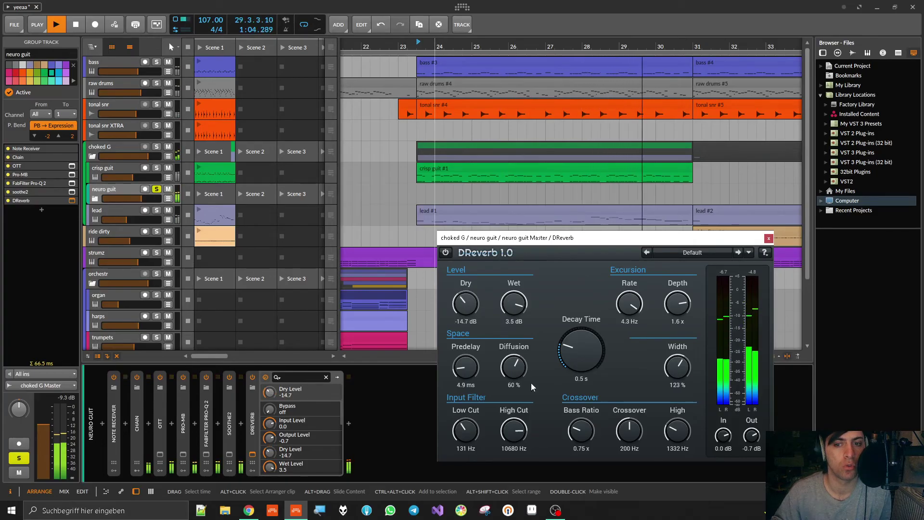
pyautogui.moveTo(678, 431); pyautogui.dragTo(547, 446)
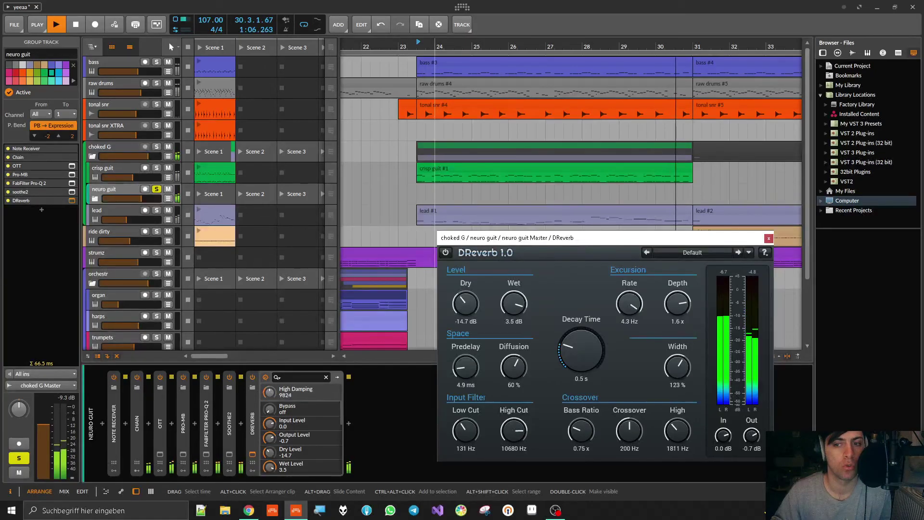
pyautogui.press('space')
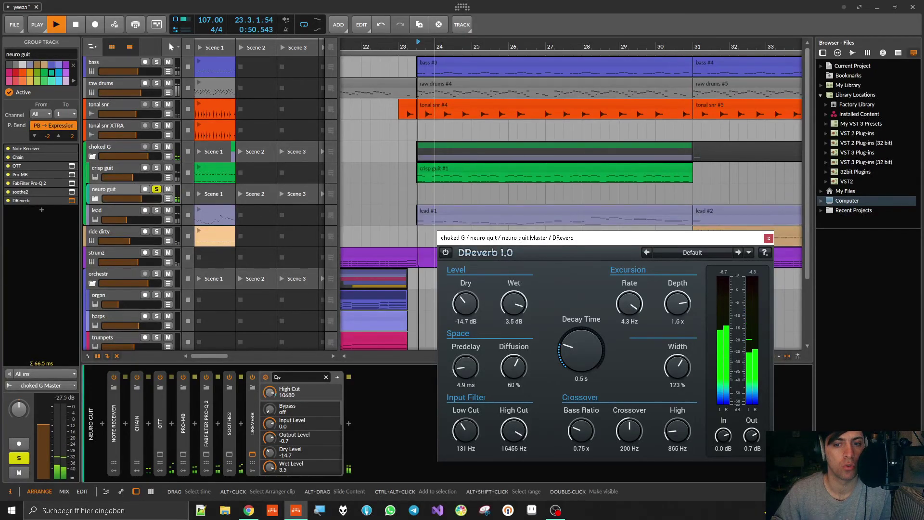
pyautogui.moveTo(514, 431); pyautogui.dragTo(514, 424)
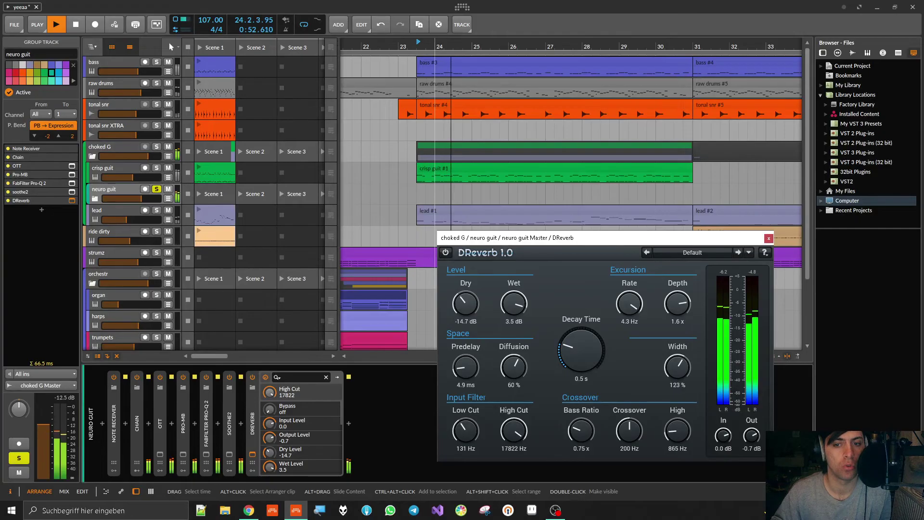
# - Shorten DReverb's decay time to 0.2 s, lower its diffusion to 24 %, and stop playback
pyautogui.moveTo(592, 367); pyautogui.dragTo(592, 380)
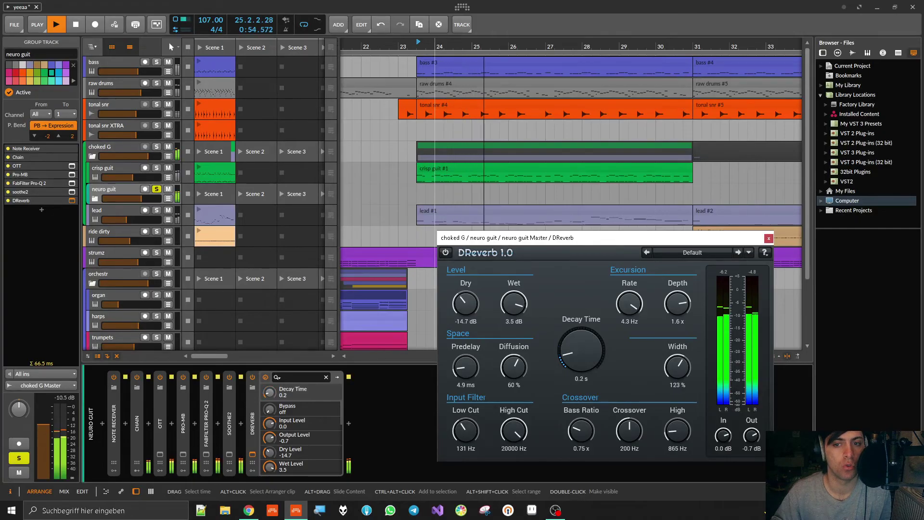
pyautogui.moveTo(514, 366)
pyautogui.mouseDown()
pyautogui.moveTo(513, 357)
pyautogui.moveTo(521, 367)
pyautogui.mouseUp()
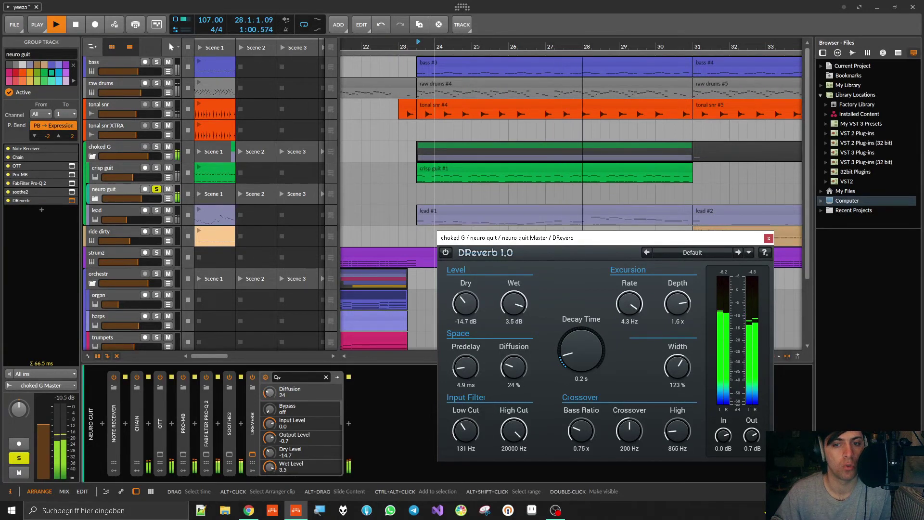
pyautogui.press('space')
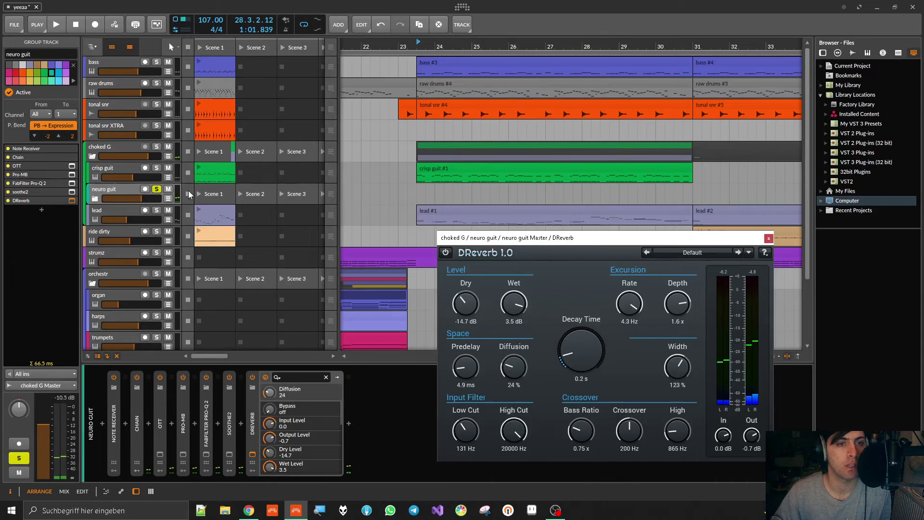
# - Unsolo neuro guit, play the full mix and set DReverb's output level to -0.5 dB
pyautogui.click(156, 190)
pyautogui.press('space')
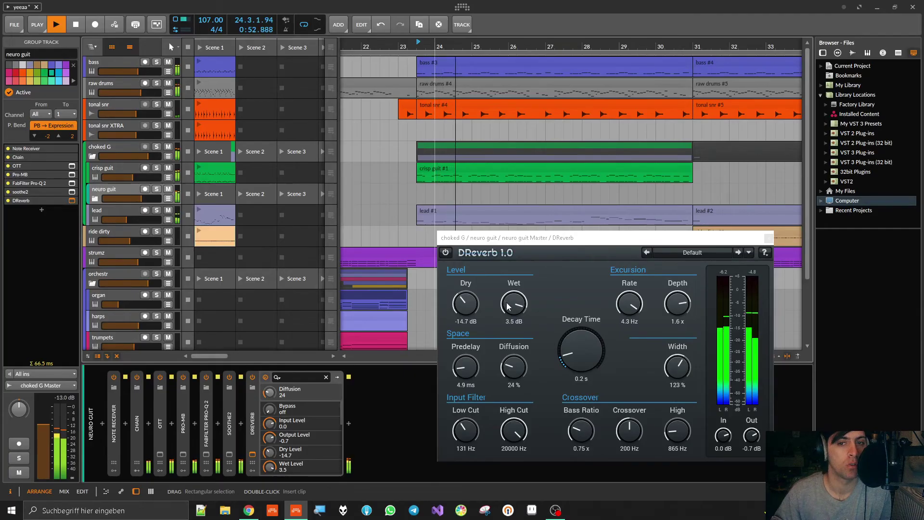
pyautogui.moveTo(751, 436)
pyautogui.mouseDown()
pyautogui.moveTo(751, 426)
pyautogui.moveTo(751, 437)
pyautogui.mouseUp()
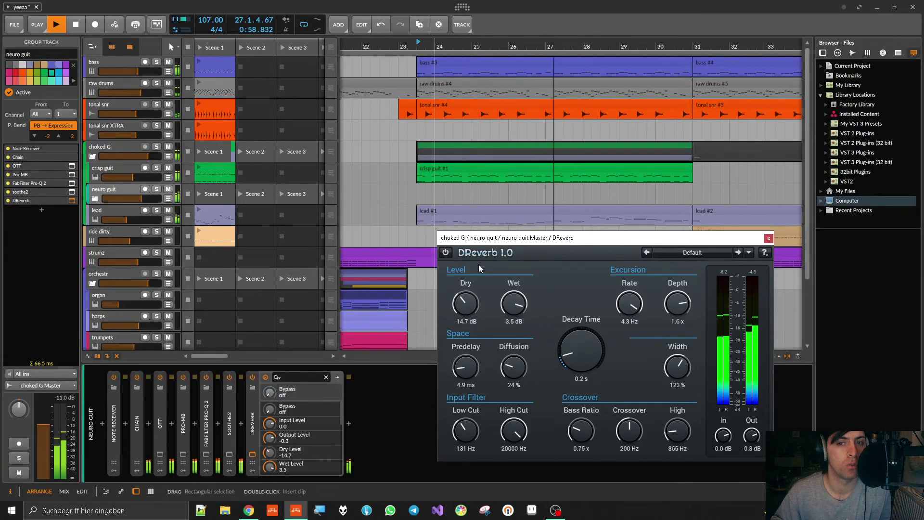
pyautogui.moveTo(752, 435); pyautogui.dragTo(751, 437)
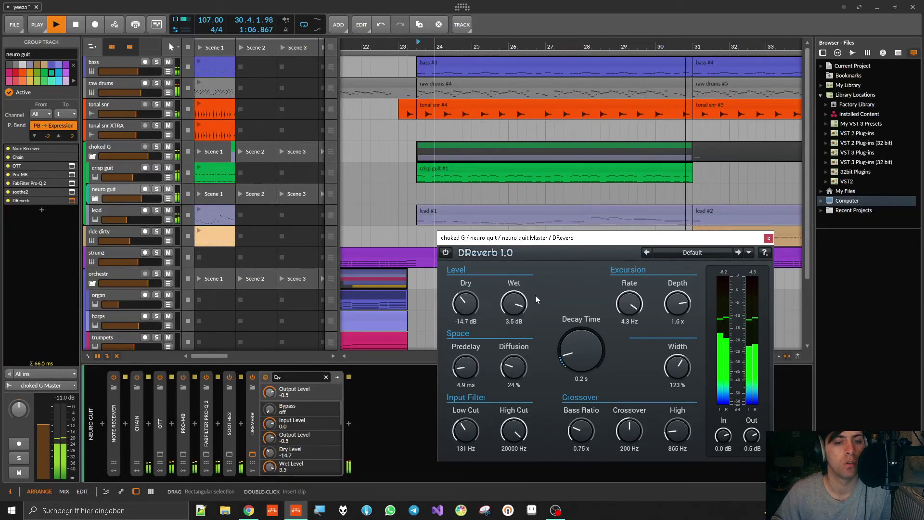
# - Stop playback, close DReverb and save the project
pyautogui.press('space')
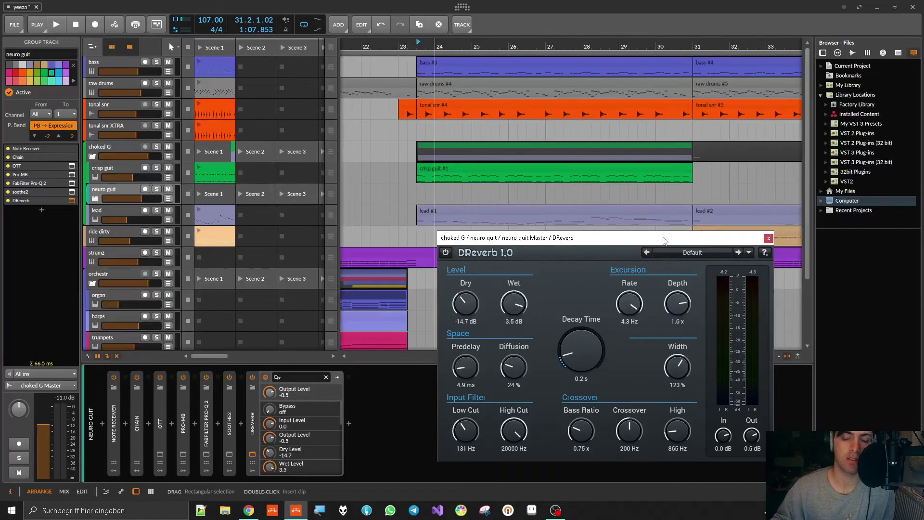
pyautogui.click(769, 238)
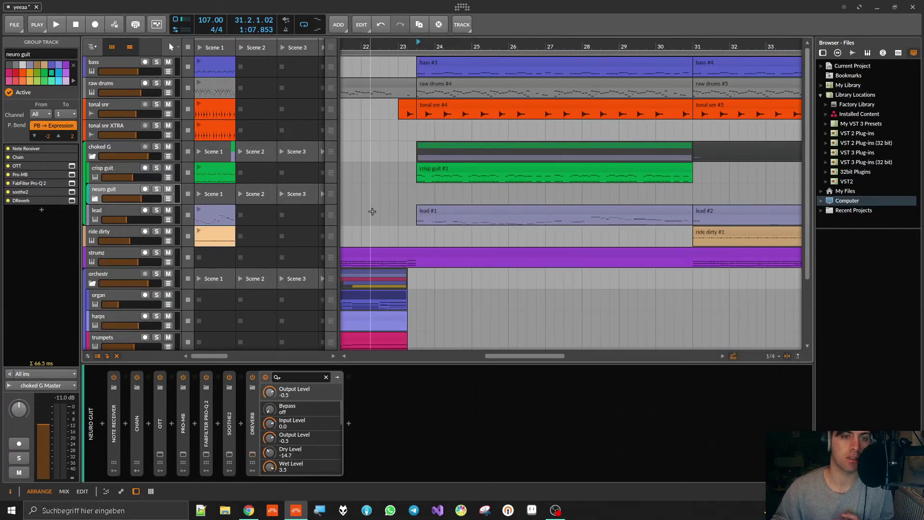
pyautogui.scroll(-5, 433, 186)
pyautogui.hotkey('ctrl', 's')
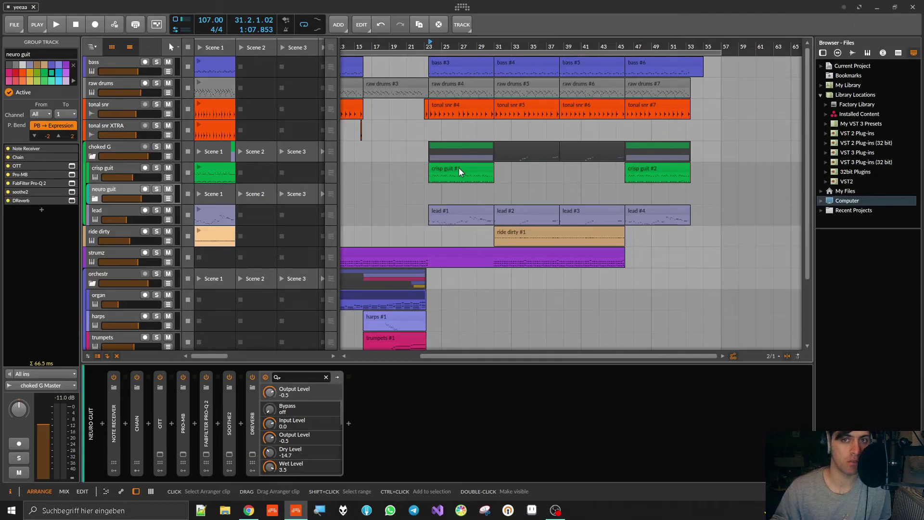
# - Play the full mix from bar 30 through the transition into bar 31
pyautogui.click(494, 46)
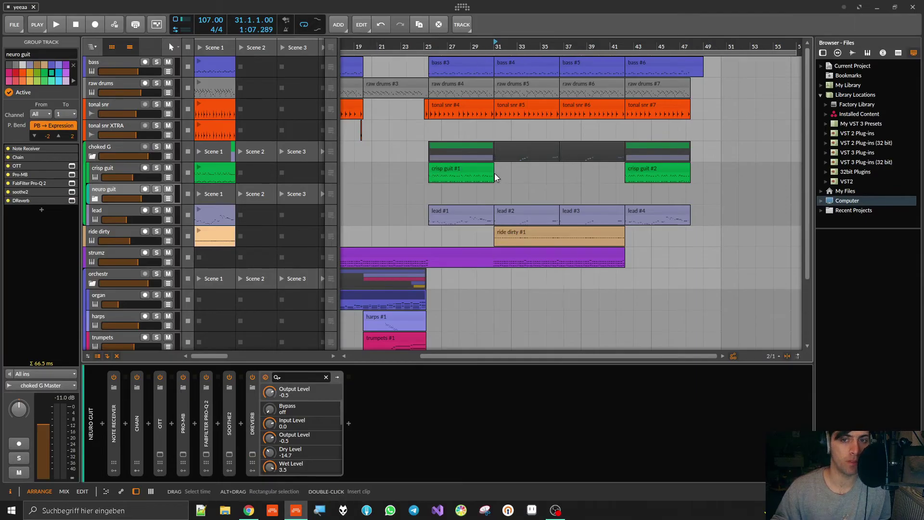
pyautogui.scroll(5, 494, 172)
pyautogui.click(444, 46)
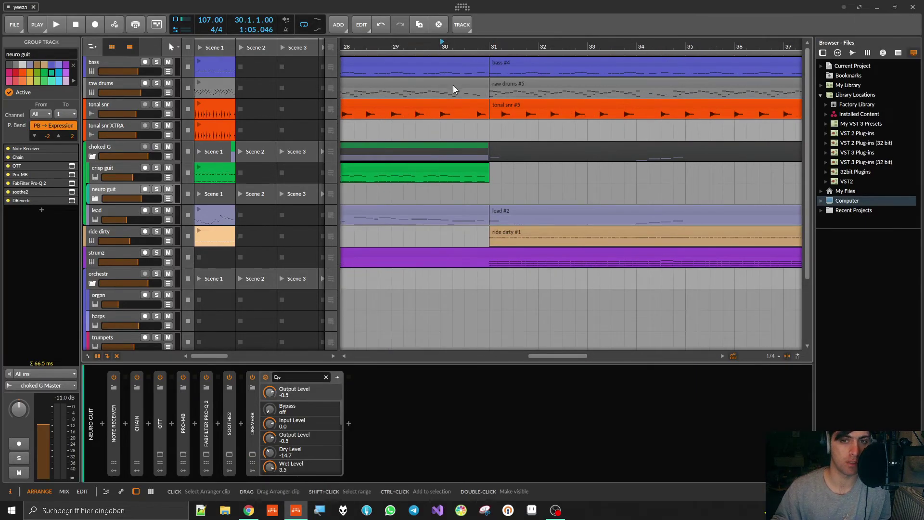
pyautogui.press('space')
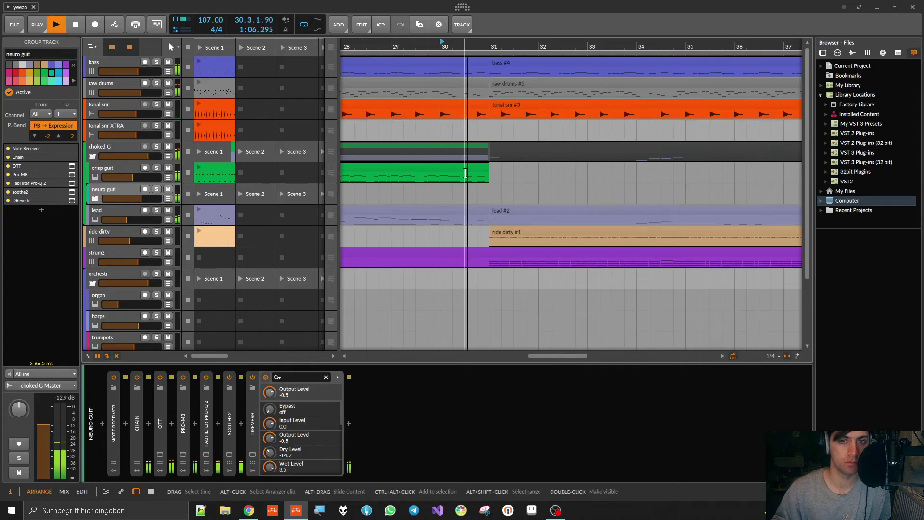
pyautogui.press('space')
# - Solo only the neuro guit group and replay the transition from bar 30 into bar 31
pyautogui.click(156, 168)
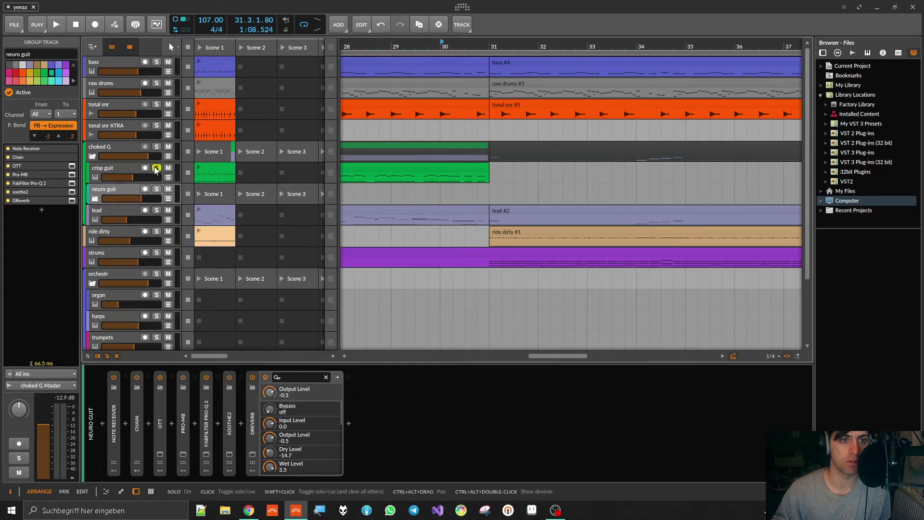
pyautogui.keyDown('shift'); pyautogui.click(156, 189); pyautogui.keyUp('shift')
pyautogui.press('space')
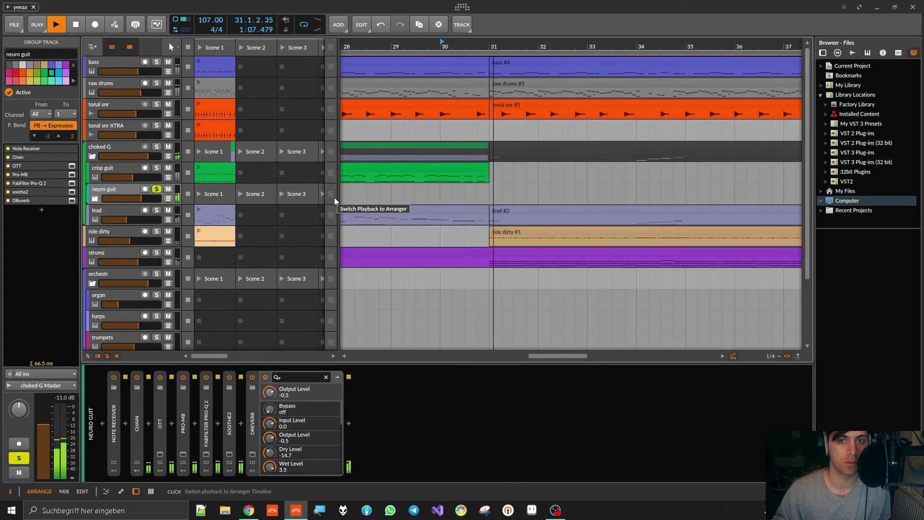
pyautogui.press('space')
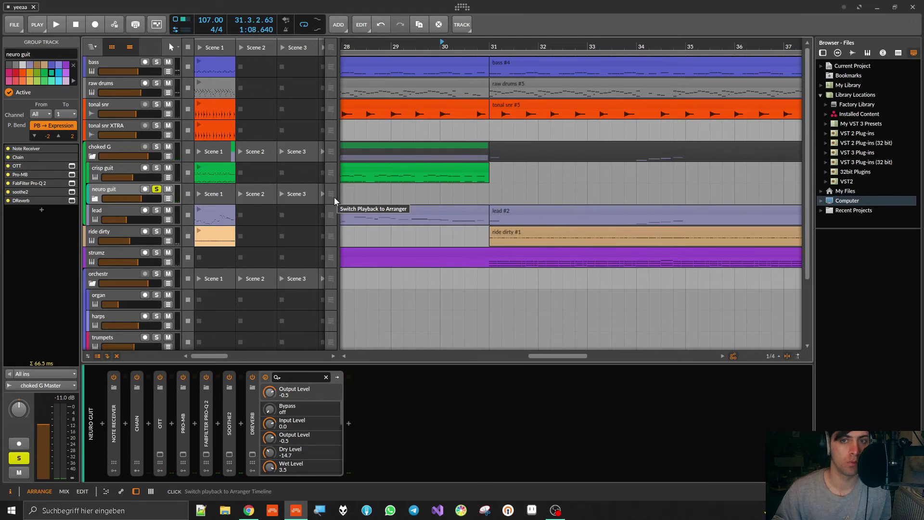
# - Record automation of DReverb's wet level on neuro guit, lowering it to -14.8 dB during playback, and close the plugin
pyautogui.click(252, 454)
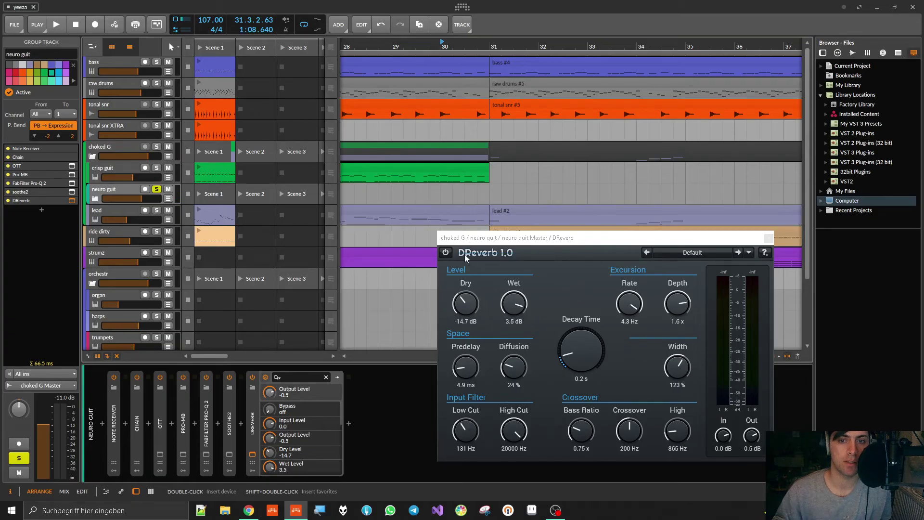
pyautogui.click(115, 24)
pyautogui.press('space')
pyautogui.moveTo(510, 306); pyautogui.dragTo(511, 347)
pyautogui.press('space')
pyautogui.click(114, 24)
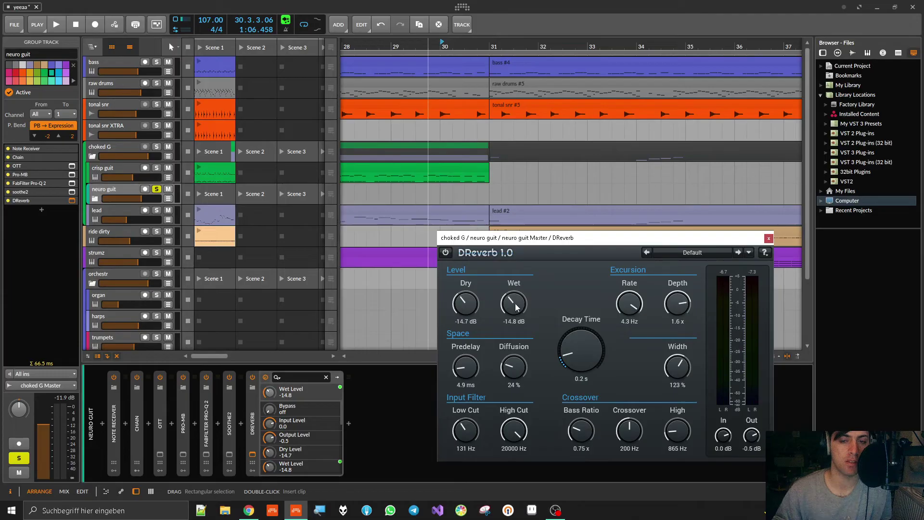
pyautogui.click(768, 239)
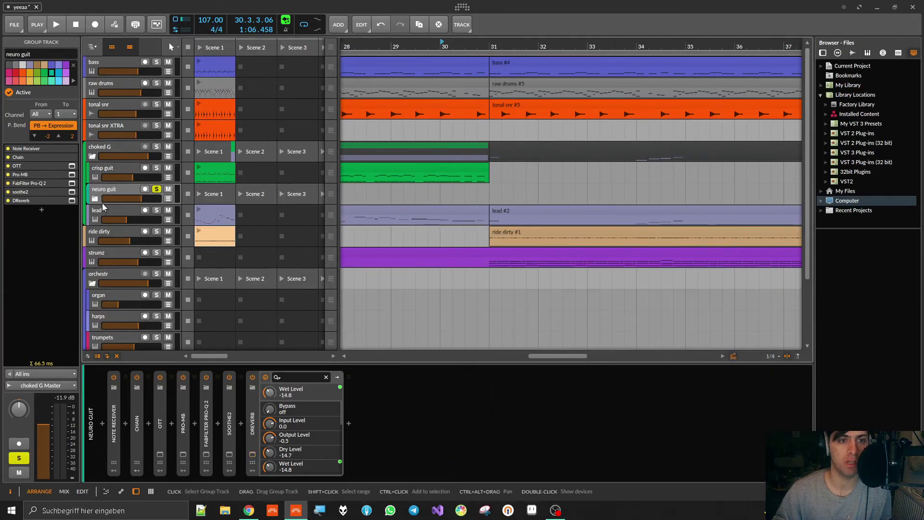
# - Show neuro guit's DReverb wet level automation and delete the recorded dip between bars 30 and 31
pyautogui.click(168, 199)
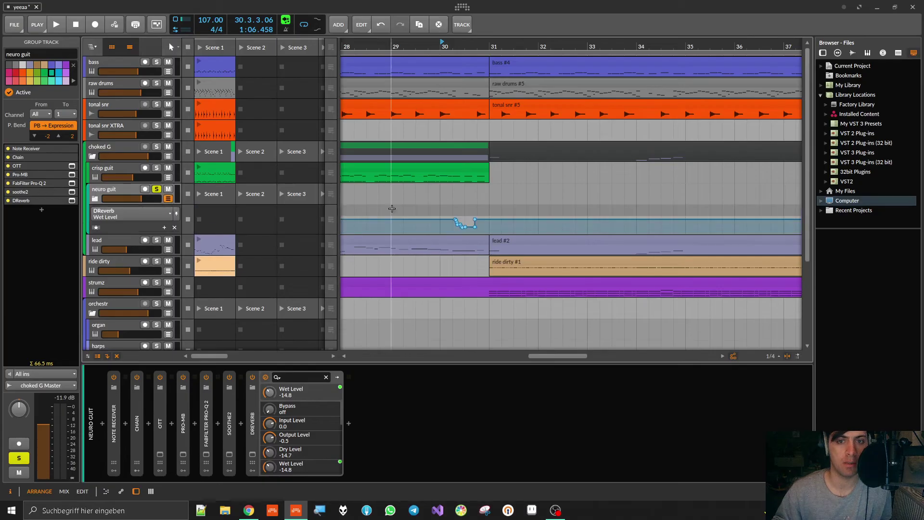
pyautogui.moveTo(442, 221)
pyautogui.mouseDown()
pyautogui.moveTo(514, 225)
pyautogui.moveTo(485, 224)
pyautogui.mouseUp()
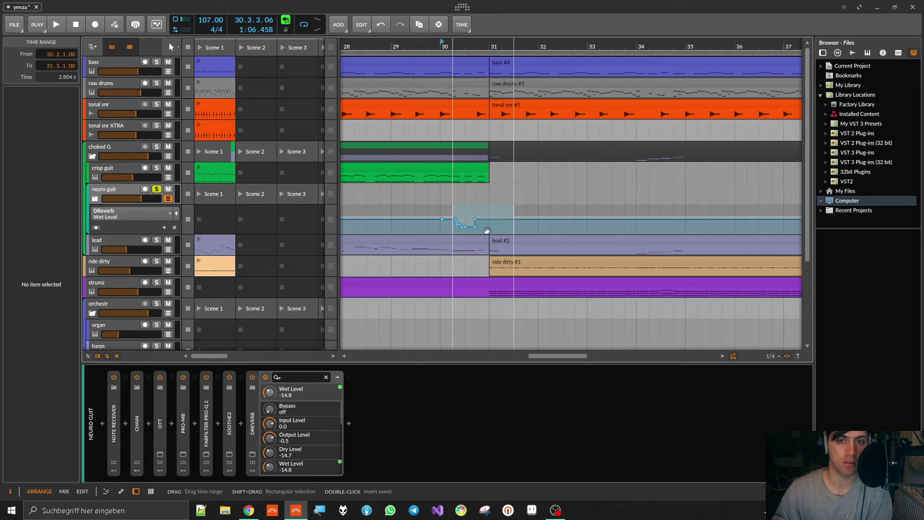
pyautogui.press('Delete')
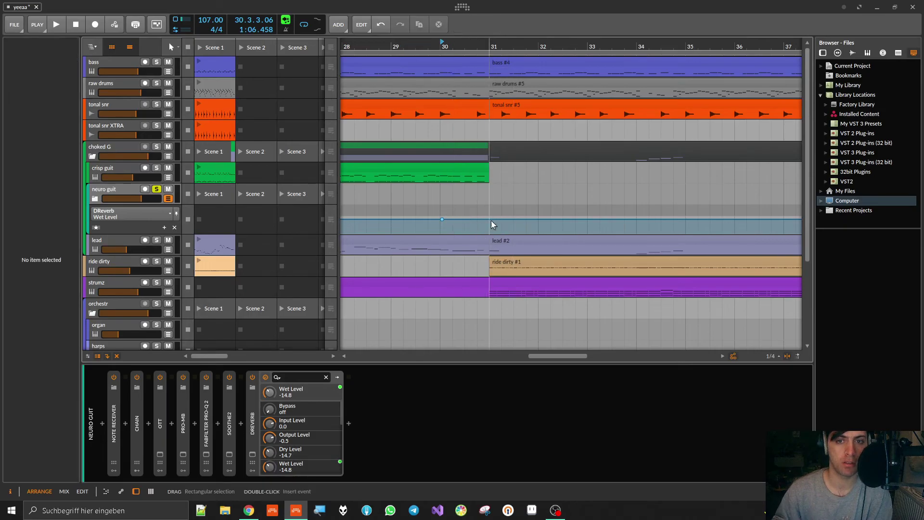
# - Add wet level automation points that hold 89.6 % until just before bar 31 and drop to 0.00 % at 31.1.1.00
pyautogui.click(487, 220)
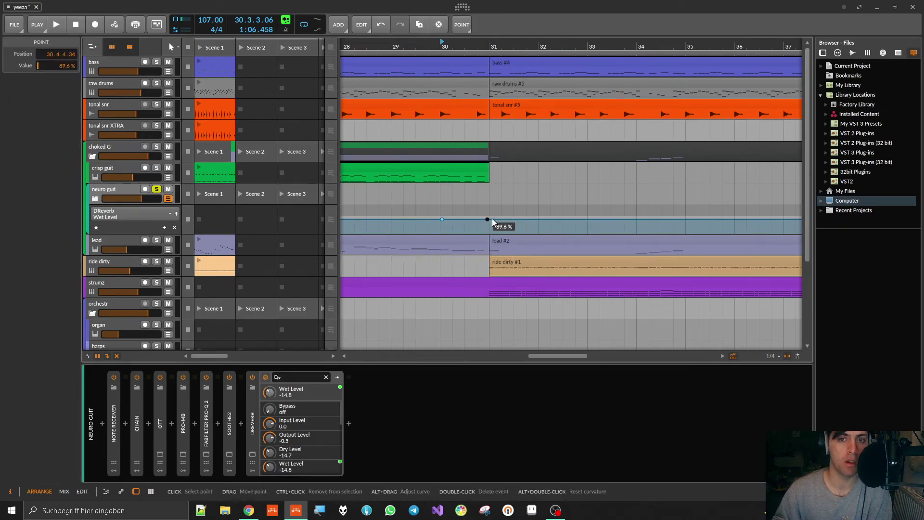
pyautogui.moveTo(488, 220); pyautogui.dragTo(487, 231)
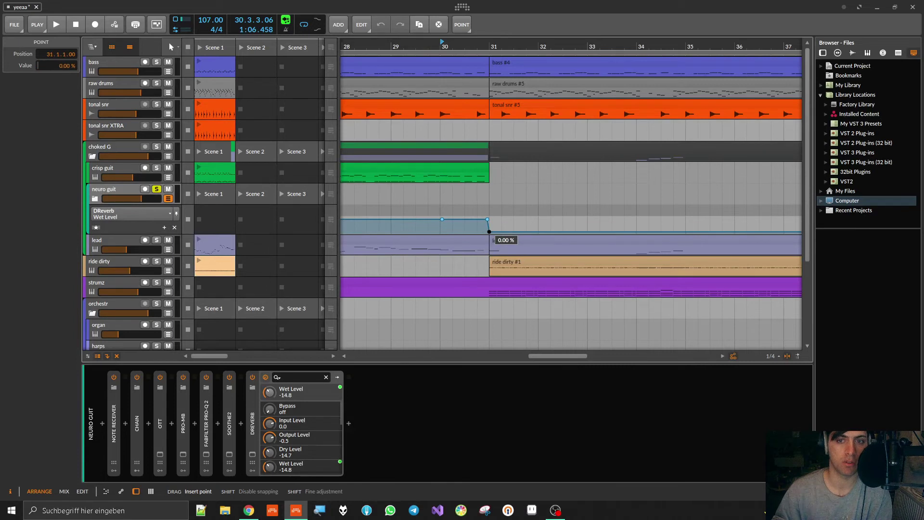
pyautogui.click(469, 226)
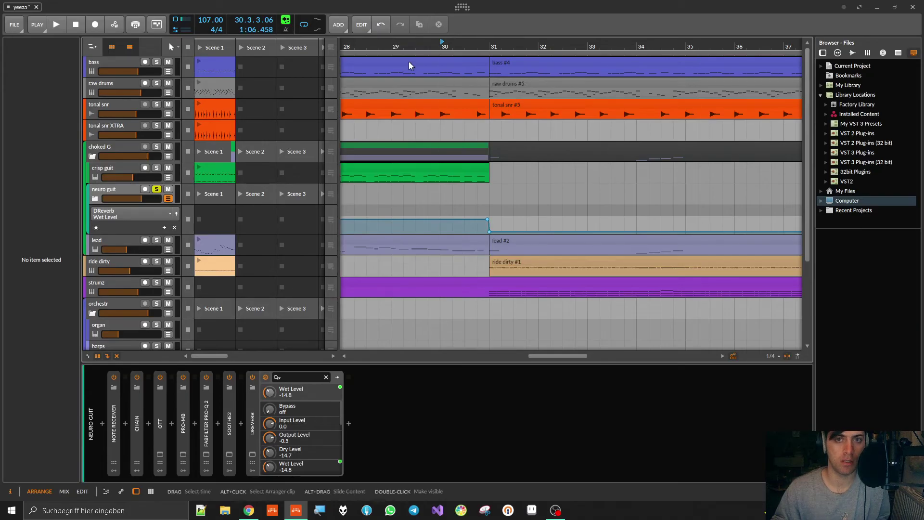
# - Play the soloed neuro guit repeatedly from bar 30 to check the wet level drop at bar 31
pyautogui.press('space')
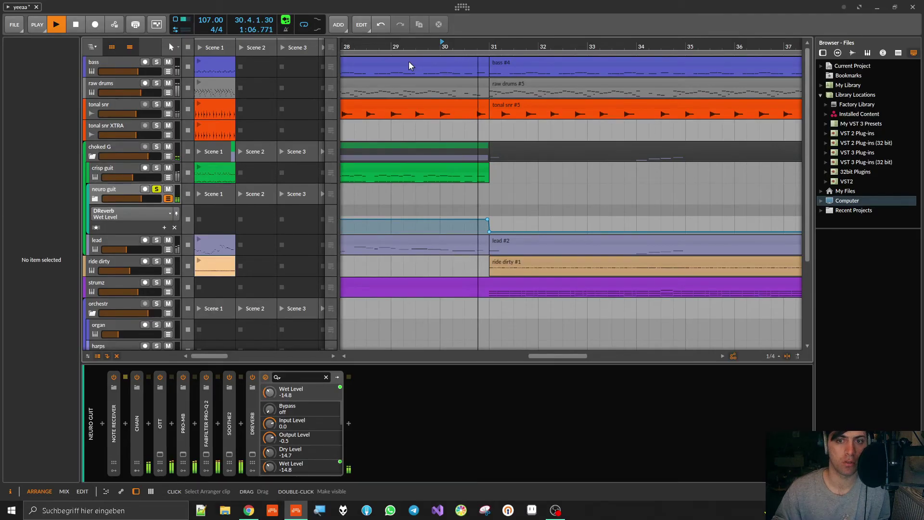
pyautogui.press('space')
pyautogui.press('space')
pyautogui.click(168, 199)
pyautogui.click(168, 199)
pyautogui.press('space')
pyautogui.press('space')
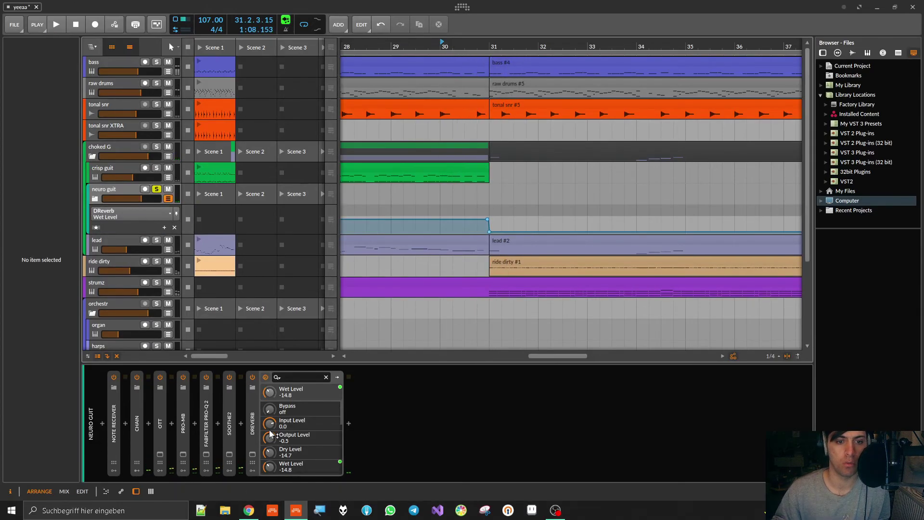
# - Open DReverb, test it in playback from bar 30, and restore automation control over its parameters
pyautogui.click(252, 454)
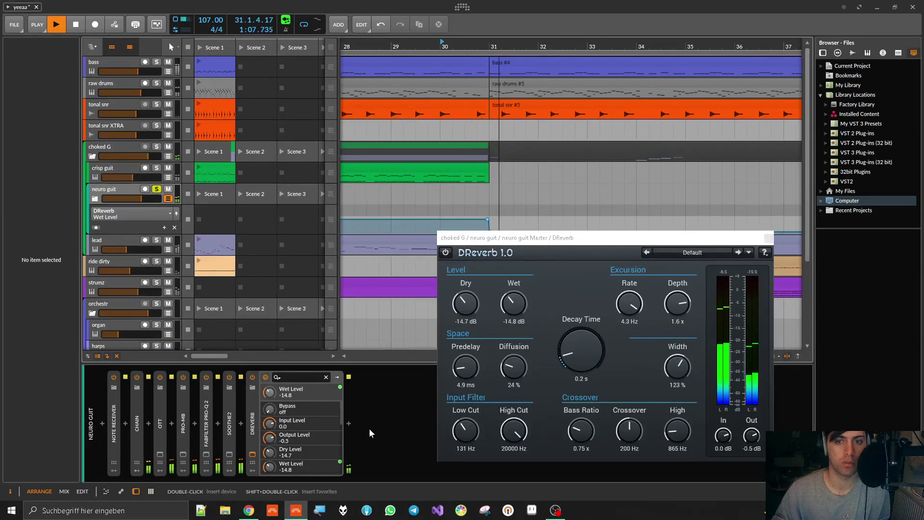
pyautogui.press('space')
pyautogui.click(446, 253)
pyautogui.press('space')
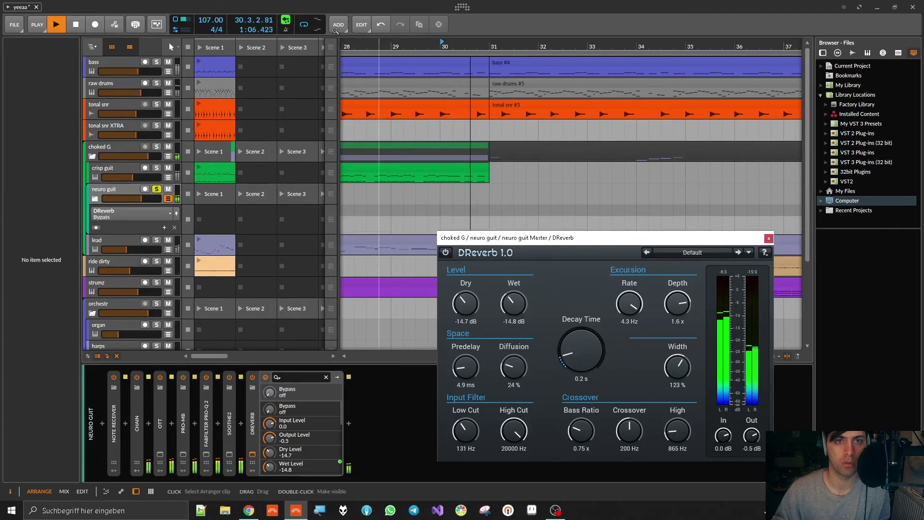
pyautogui.press('space')
pyautogui.click(286, 22)
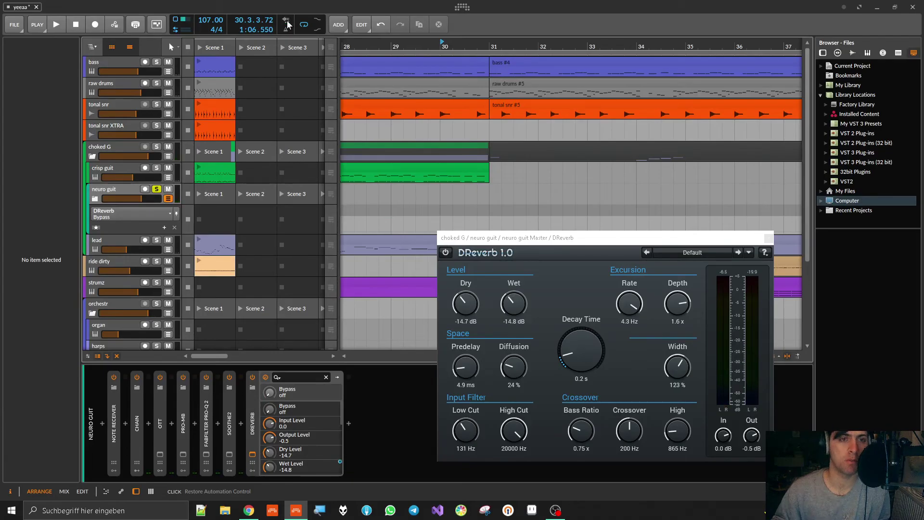
# - Replay neuro guit from bar 30 and bring up the automation of DReverb's wet level
pyautogui.press('space')
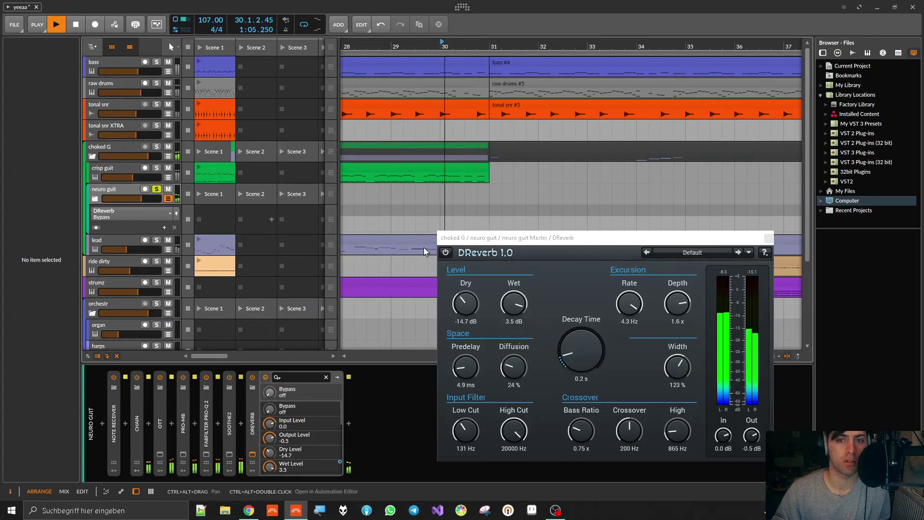
pyautogui.moveTo(513, 311); pyautogui.dragTo(514, 304)
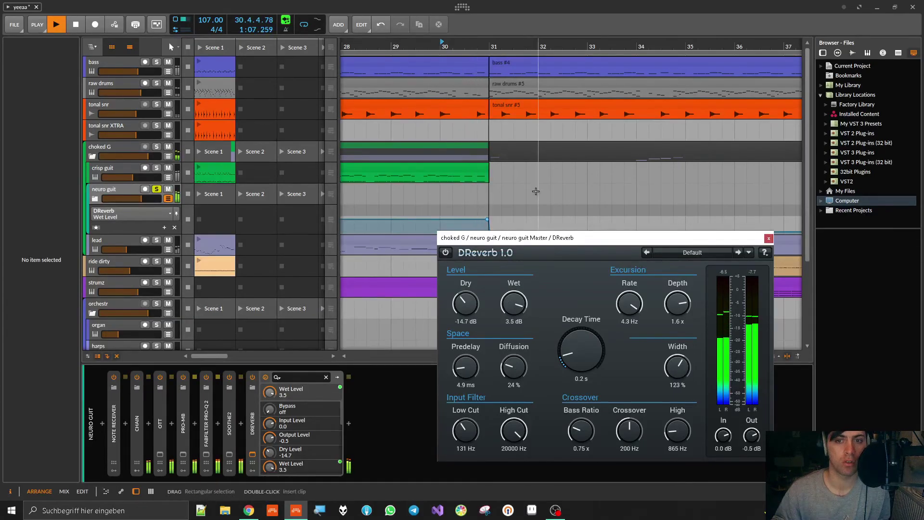
pyautogui.press('space')
pyautogui.press('space')
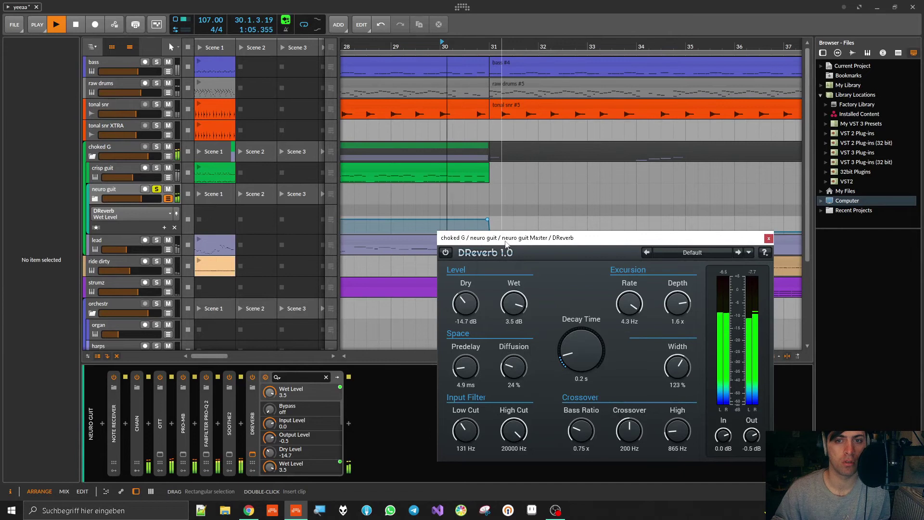
# - Compare neuro guit with DReverb active and bypassed over the bar 31 transition, moving the plugin window off the automation
pyautogui.click(445, 254)
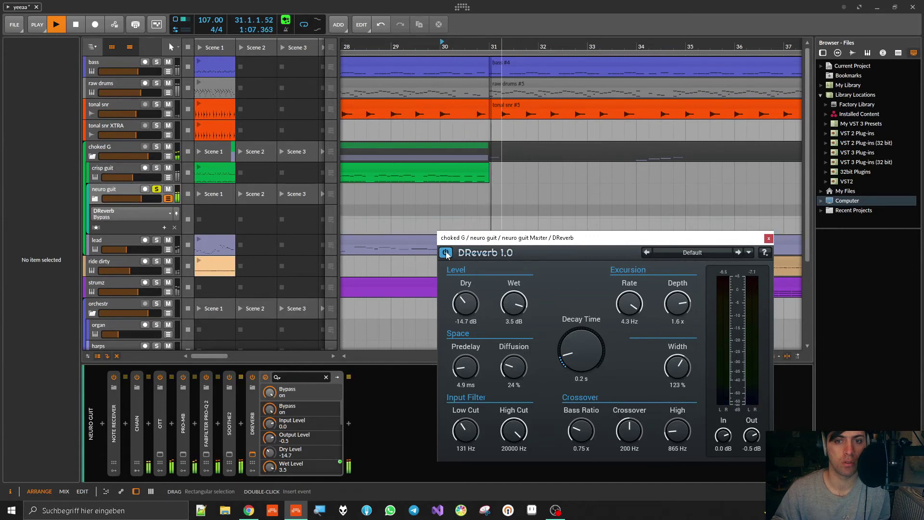
pyautogui.click(446, 253)
pyautogui.press('space')
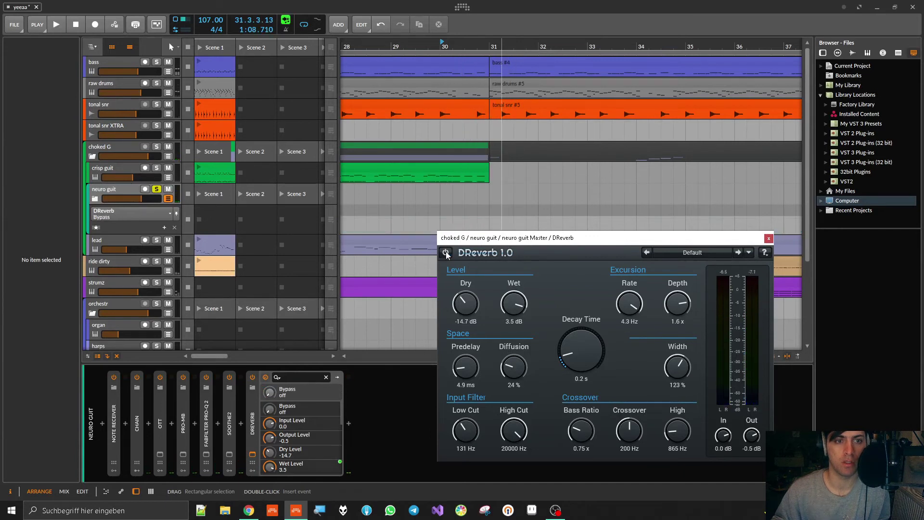
pyautogui.press('space')
pyautogui.moveTo(465, 241); pyautogui.dragTo(545, 183)
pyautogui.click(511, 204)
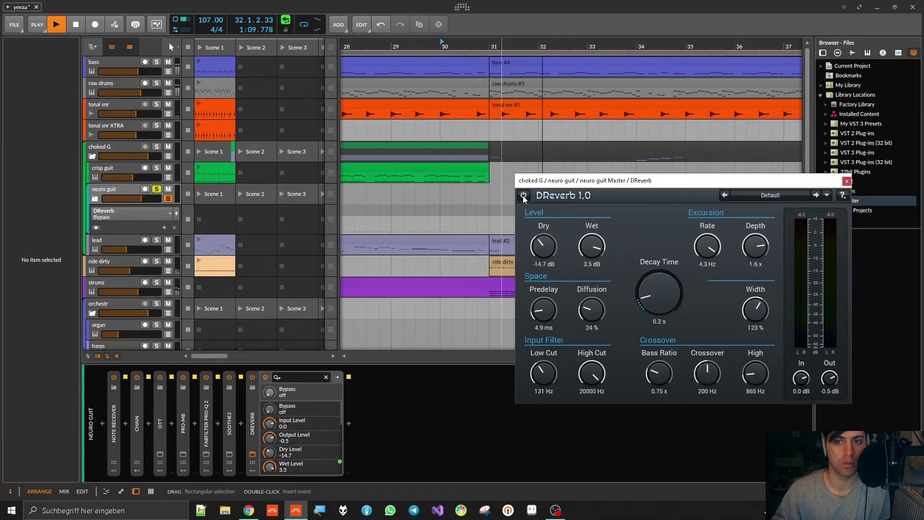
pyautogui.click(524, 196)
pyautogui.press('space')
pyautogui.press('space')
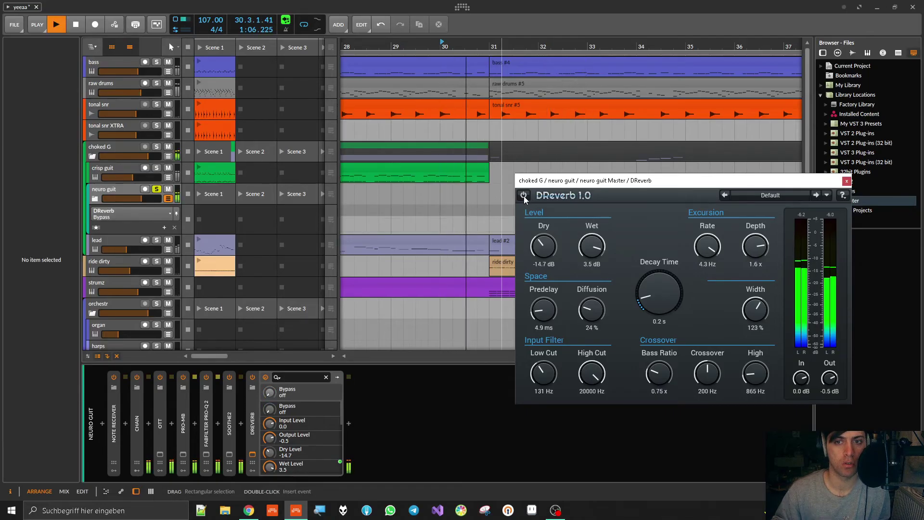
pyautogui.press('space')
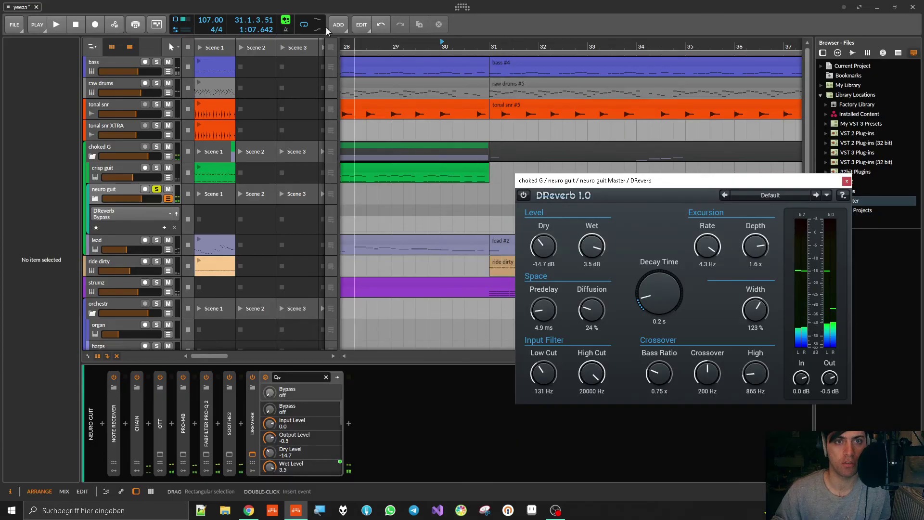
# - Restore automation control, show DReverb's wet level in neuro guit's automation lane, and replay the transition from bar 30
pyautogui.click(286, 22)
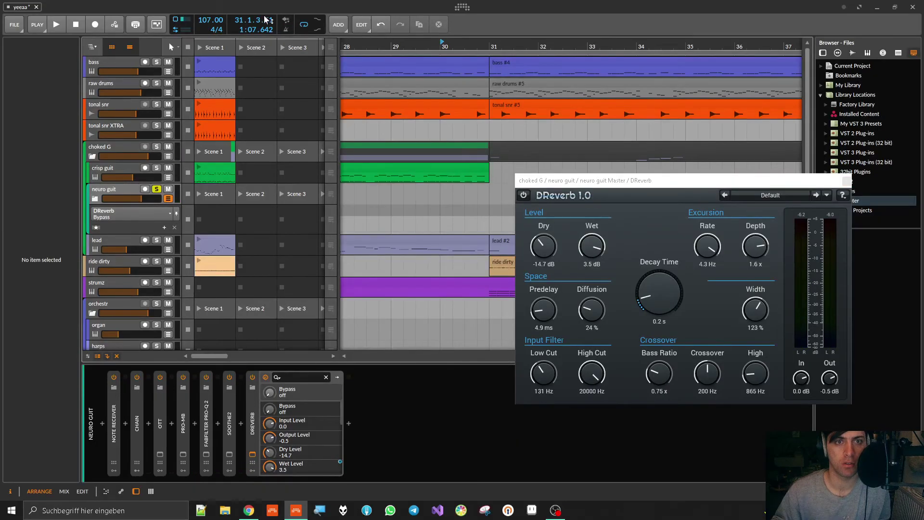
pyautogui.press('space')
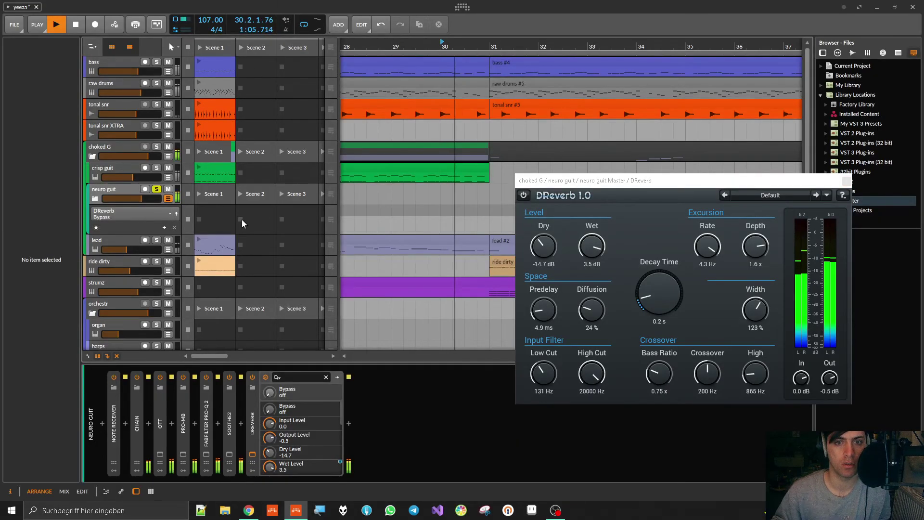
pyautogui.click(138, 218)
pyautogui.click(137, 231)
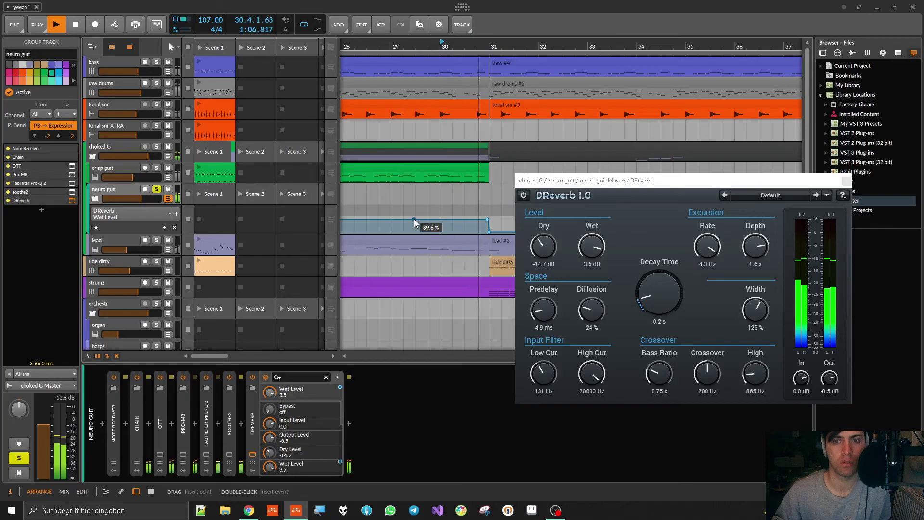
pyautogui.press('space')
pyautogui.press('space')
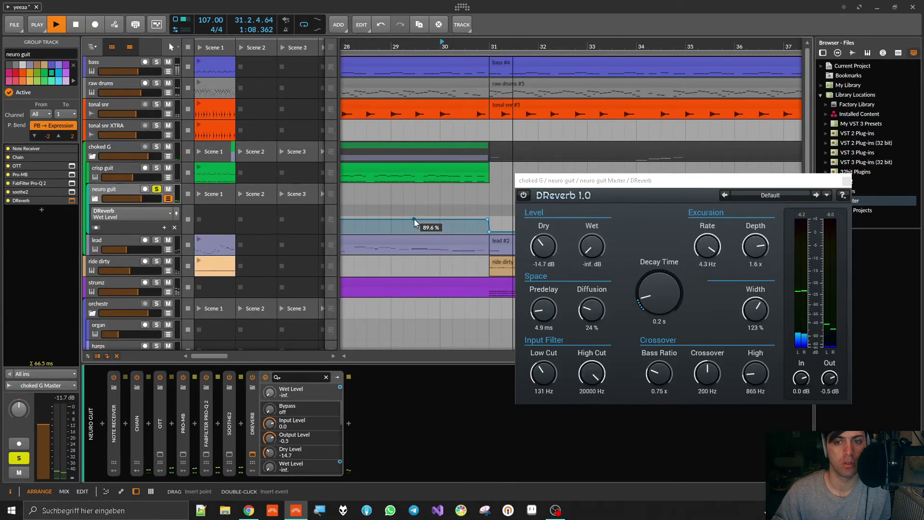
# - Reshape neuro guit's DReverb wet level into an earlier, curved drop before bar 31 and replay it from bar 30
pyautogui.press('space')
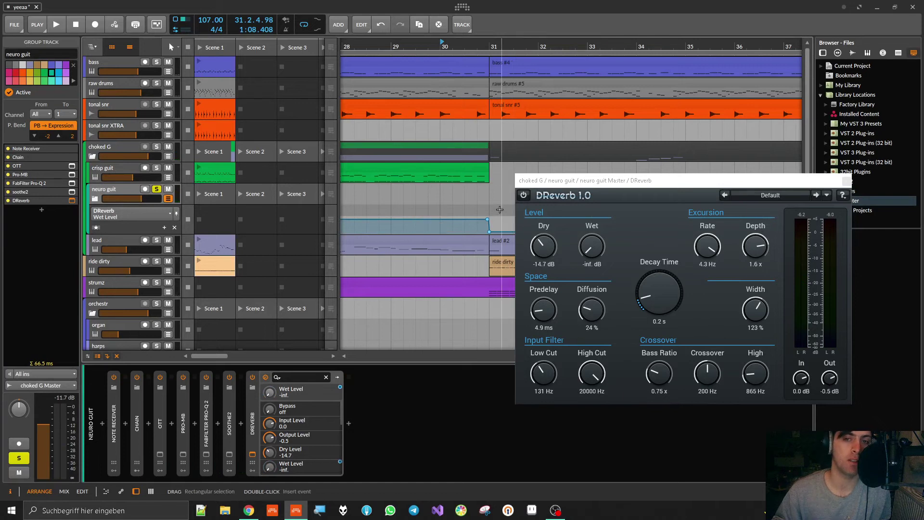
pyautogui.scroll(5, 487, 225)
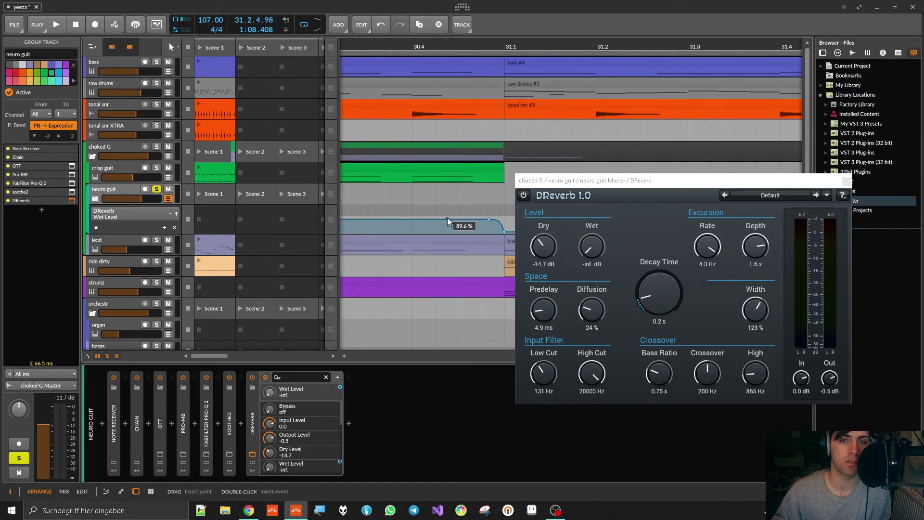
pyautogui.click(489, 220)
pyautogui.doubleClick(490, 220)
pyautogui.press('space')
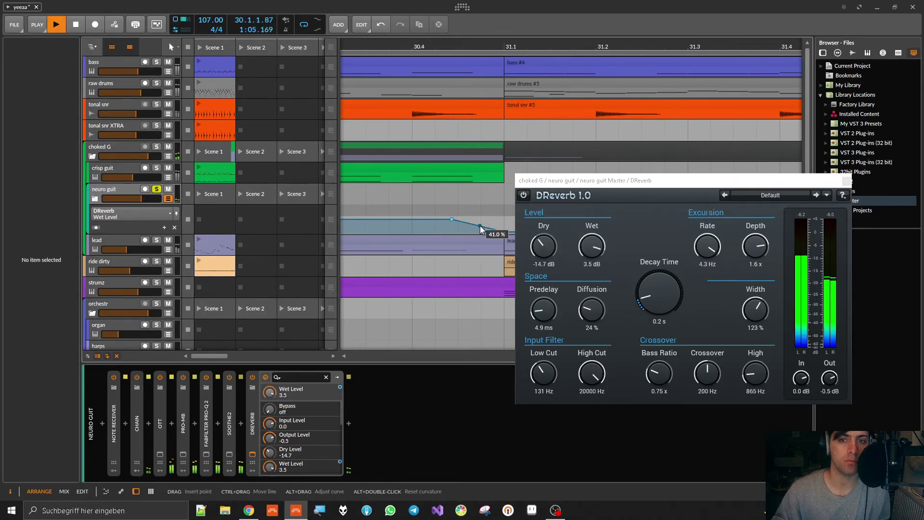
pyautogui.moveTo(481, 225); pyautogui.dragTo(477, 214)
pyautogui.click(408, 219)
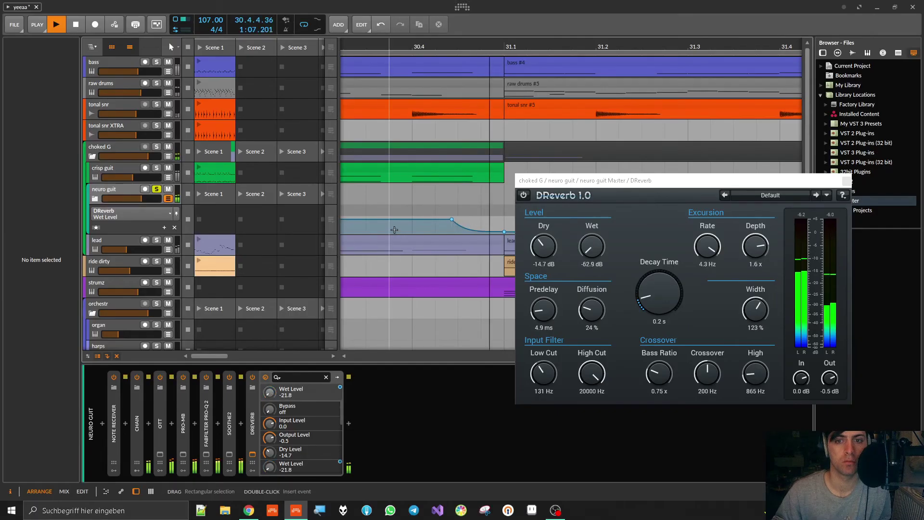
pyautogui.hotkey('ctrl', 'z')
pyautogui.press('space')
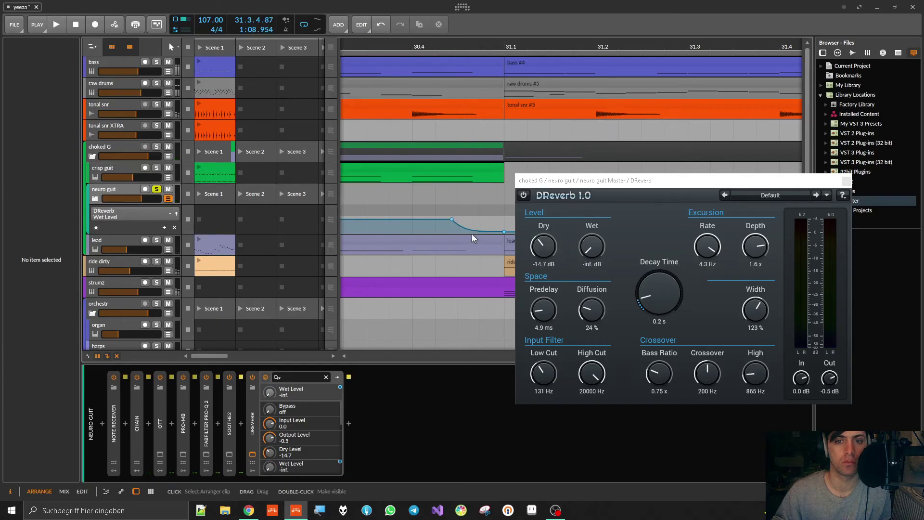
# - Switch DReverb off to hear the bar 31 transition without it, and switch the reverb back on
pyautogui.click(254, 377)
pyautogui.press('space')
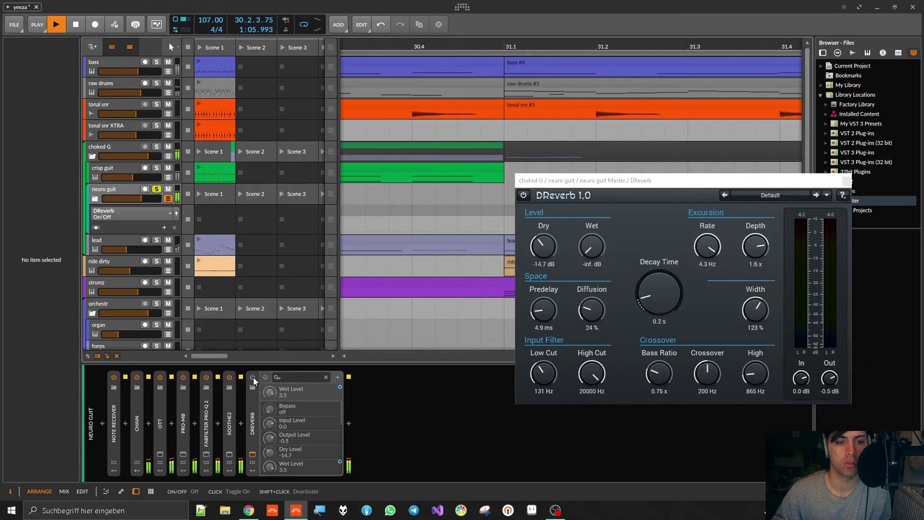
pyautogui.press('space')
pyautogui.click(253, 377)
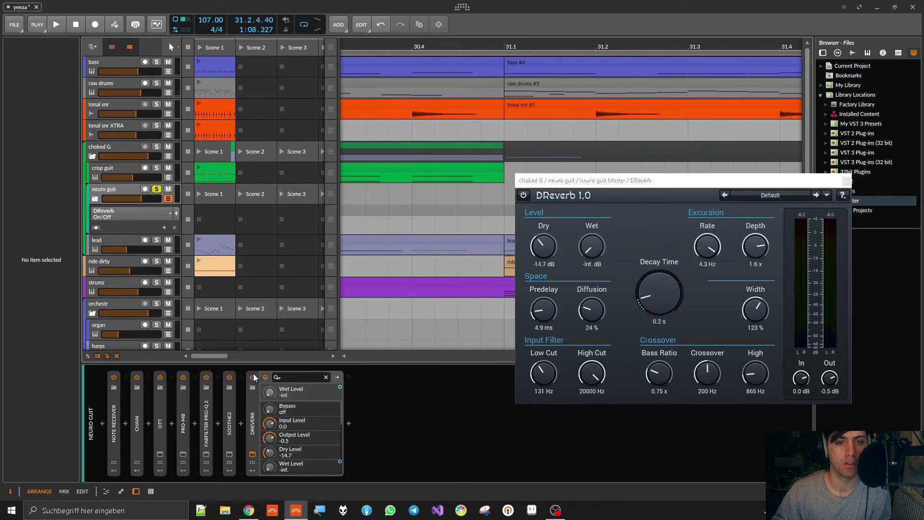
# - Return neuro guit's lane to DReverb's wet level and bend the drop outward so it ends at 31.2.1.00
pyautogui.click(171, 213)
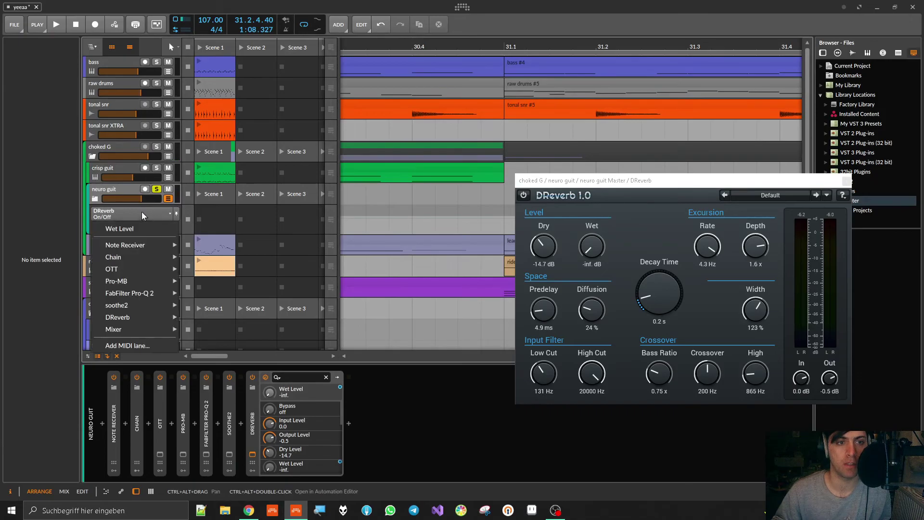
pyautogui.click(154, 229)
pyautogui.moveTo(466, 231); pyautogui.dragTo(466, 220)
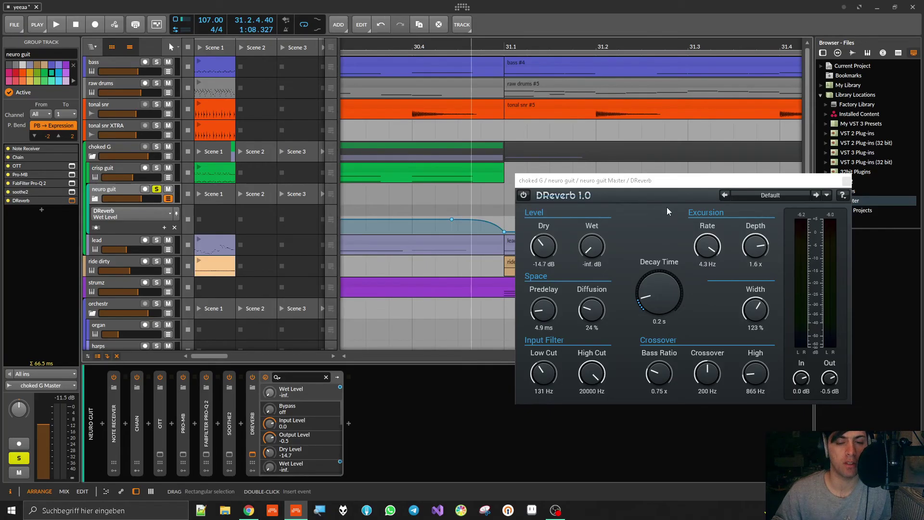
pyautogui.click(504, 232)
pyautogui.scroll(-3, 501, 234)
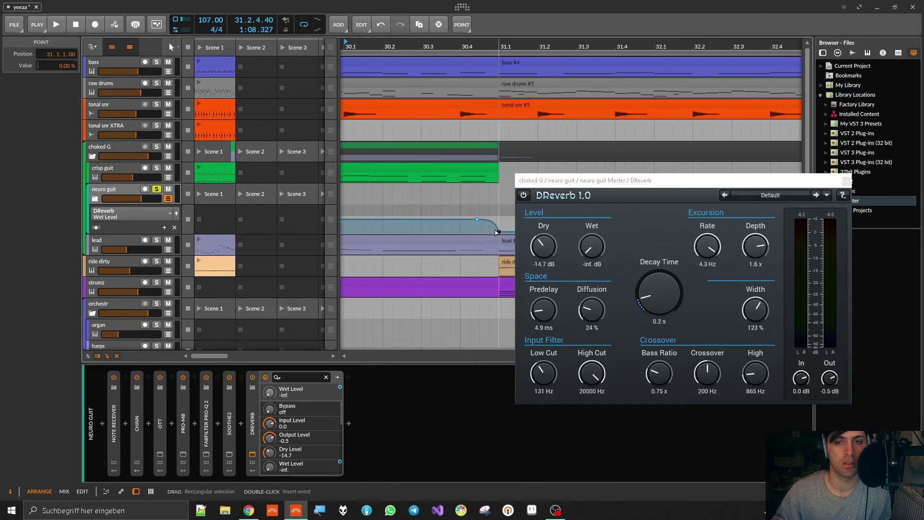
pyautogui.scroll(-2, 499, 236)
pyautogui.click(497, 232)
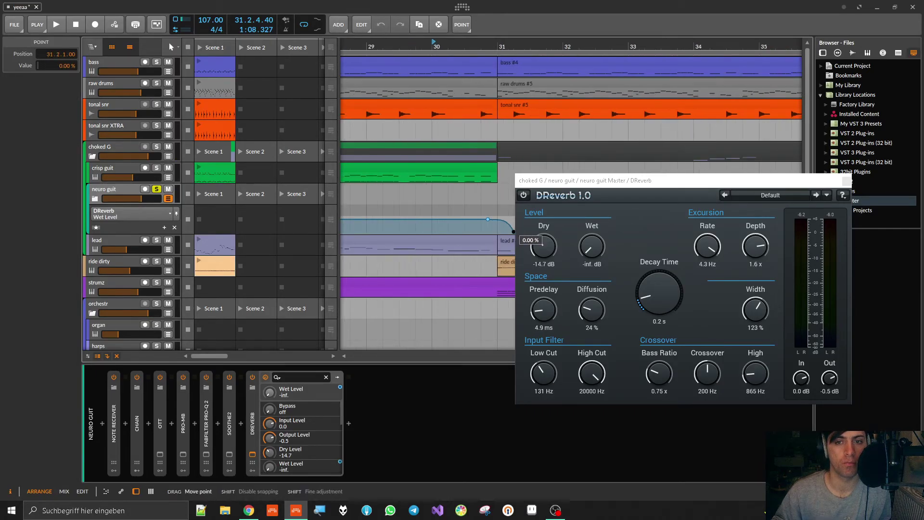
# - Replay the transition from bar 30 twice and move the DReverb window clear of the wet level automation
pyautogui.press('space')
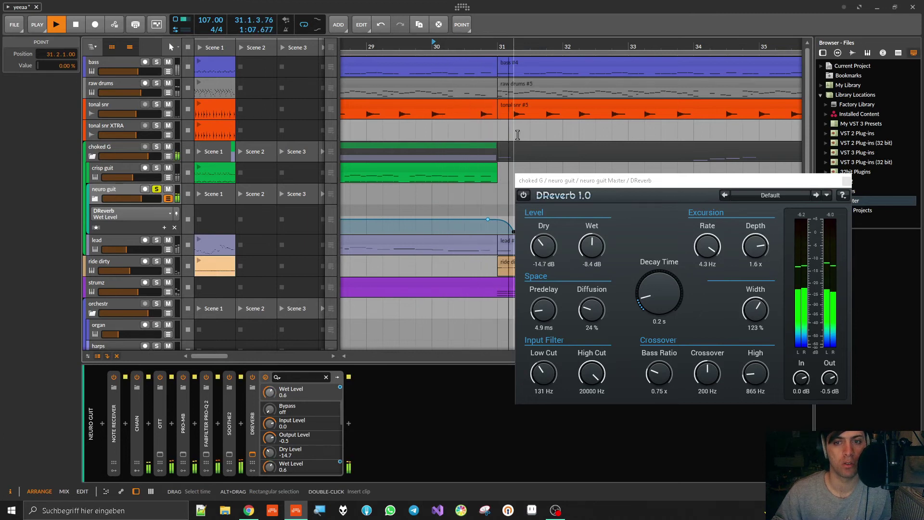
pyautogui.press('space')
pyautogui.press('space')
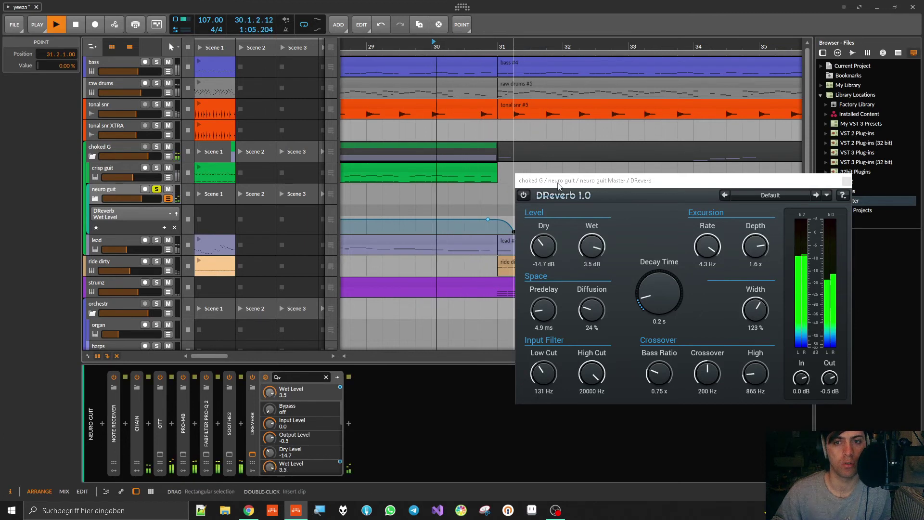
pyautogui.moveTo(559, 185); pyautogui.dragTo(384, 253)
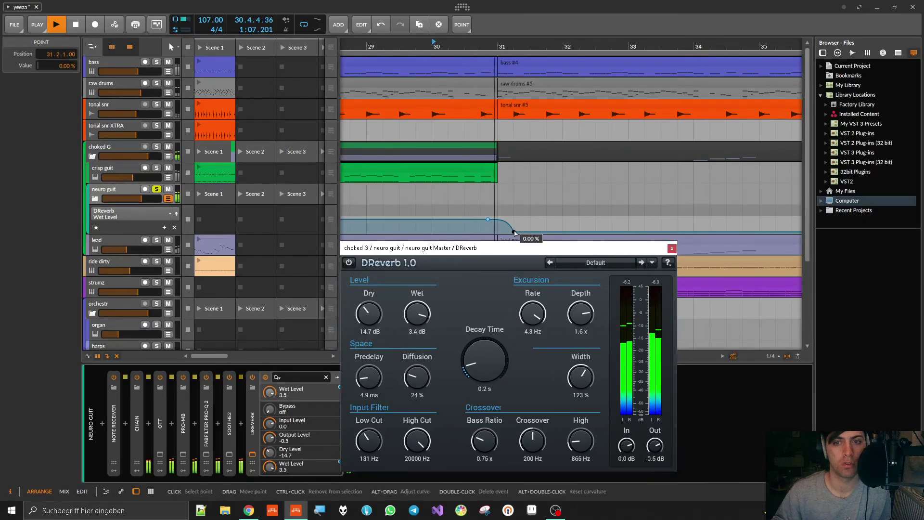
pyautogui.press('space')
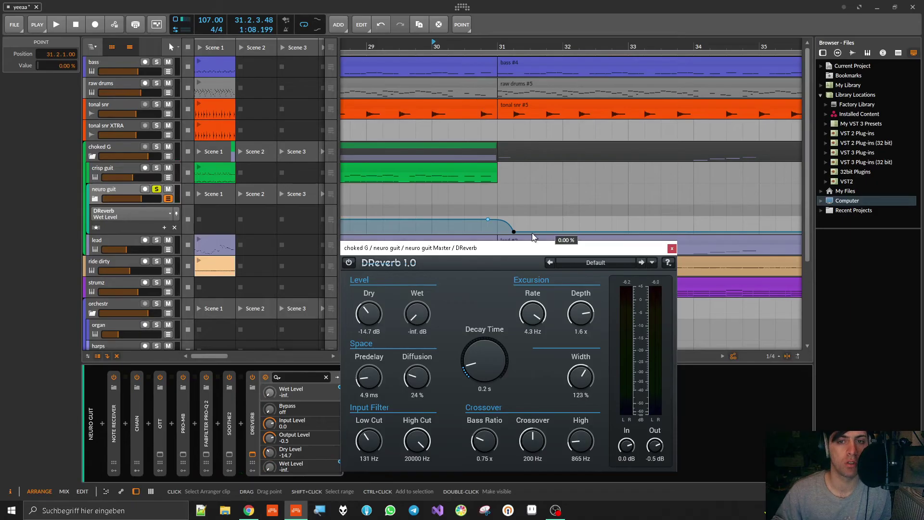
# - Start the wet level fade at bar 31 instead of the earlier point and curve it down to zero at 31.4.1.00
pyautogui.click(497, 221)
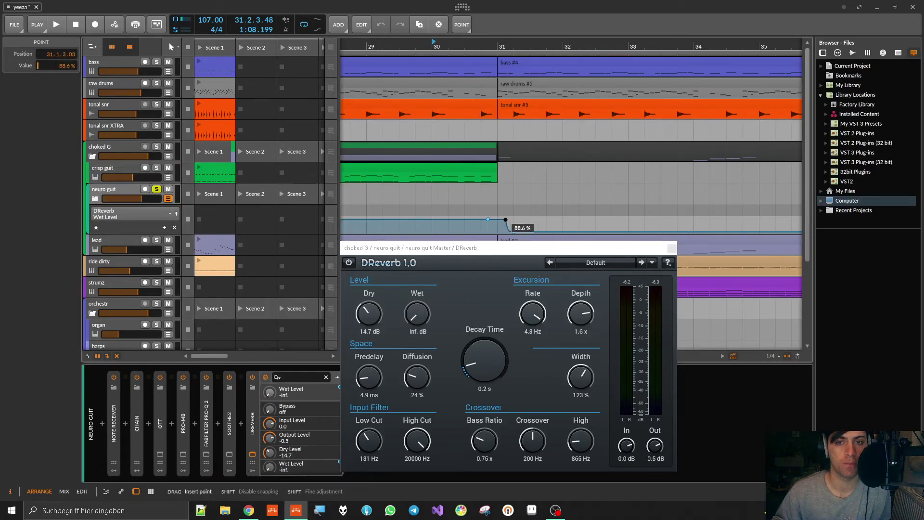
pyautogui.moveTo(516, 232); pyautogui.dragTo(517, 207)
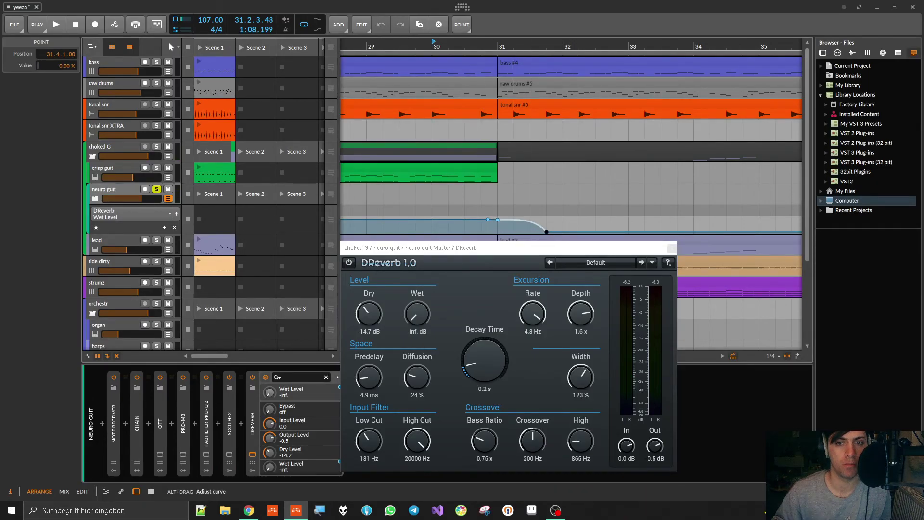
pyautogui.click(488, 219)
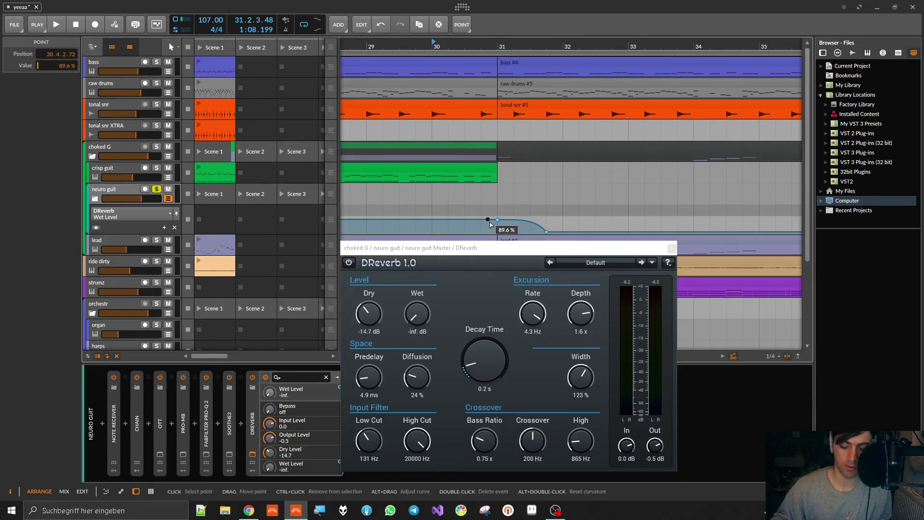
pyautogui.doubleClick(489, 222)
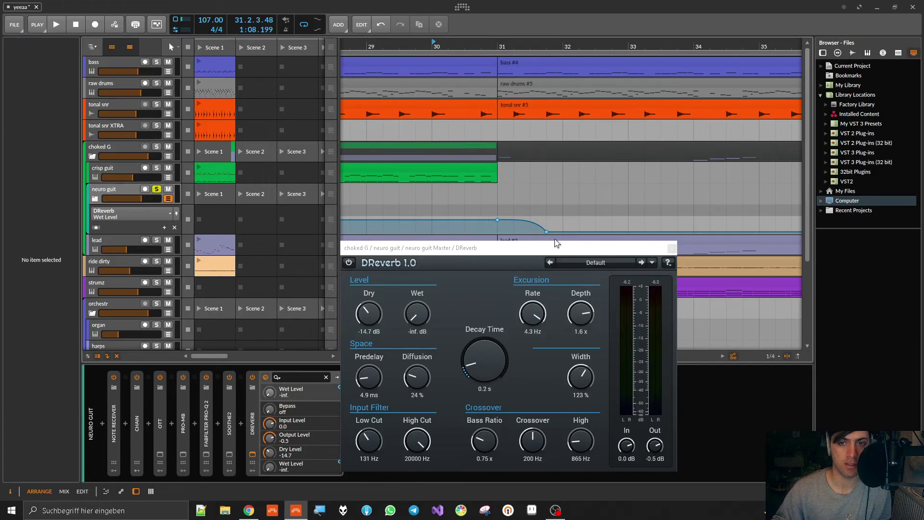
# - Extend the wet level fade so it reaches zero at 33.1.1.00
pyautogui.moveTo(547, 230); pyautogui.dragTo(563, 231)
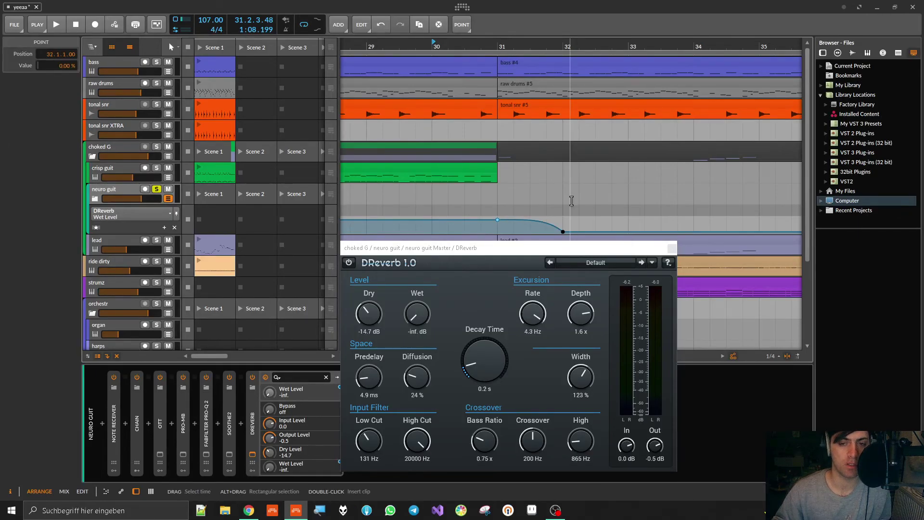
pyautogui.moveTo(563, 232); pyautogui.dragTo(628, 231)
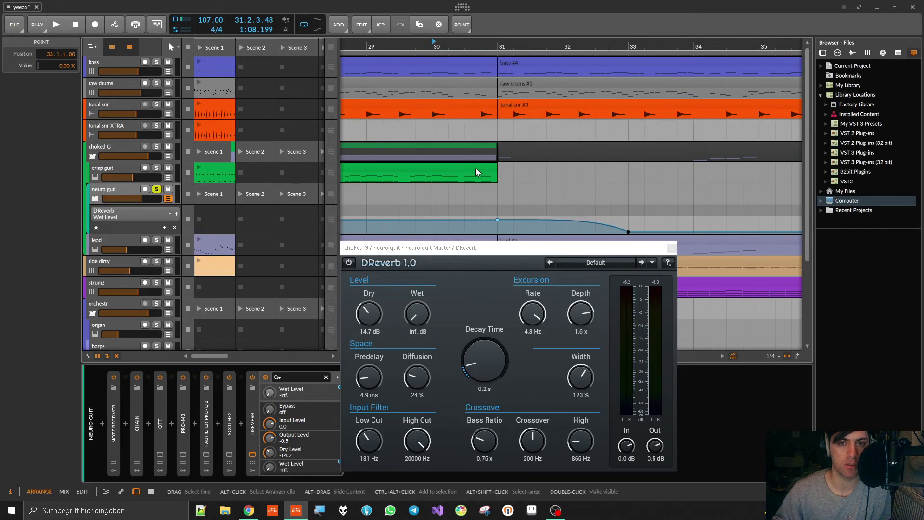
pyautogui.click(509, 220)
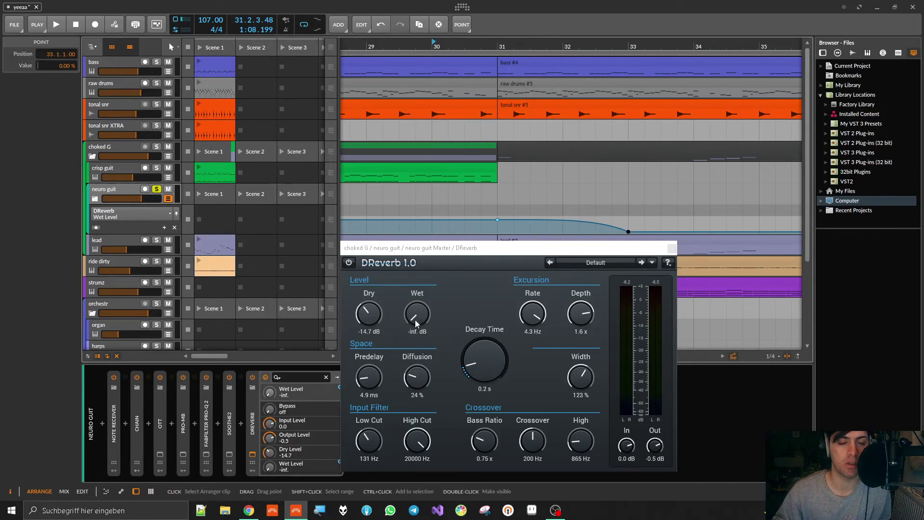
pyautogui.moveTo(417, 314); pyautogui.dragTo(419, 303)
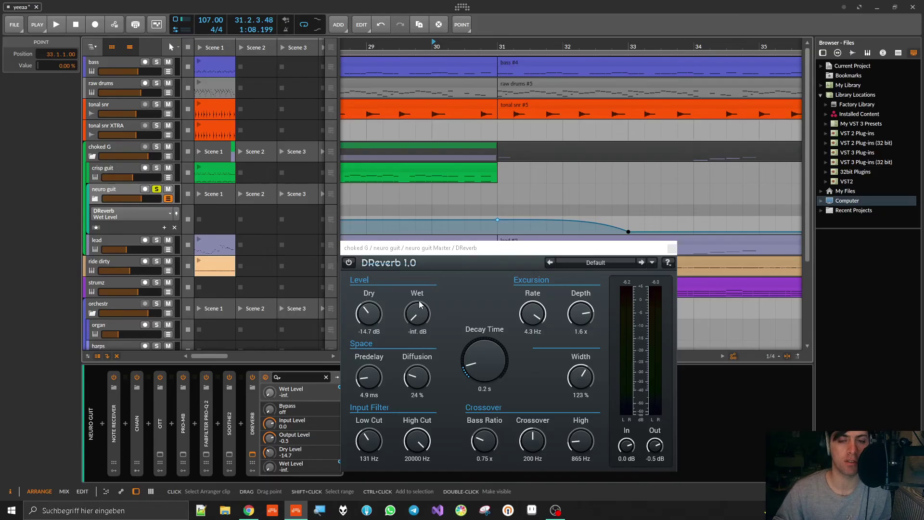
# - Listen to the extended reverb fade from bar 30 and close the DReverb window
pyautogui.press('space')
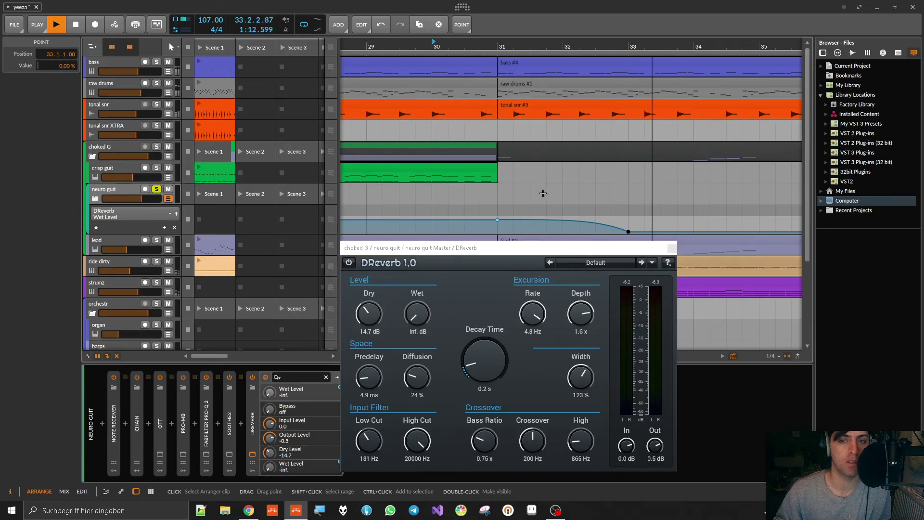
pyautogui.scroll(-5, 578, 225)
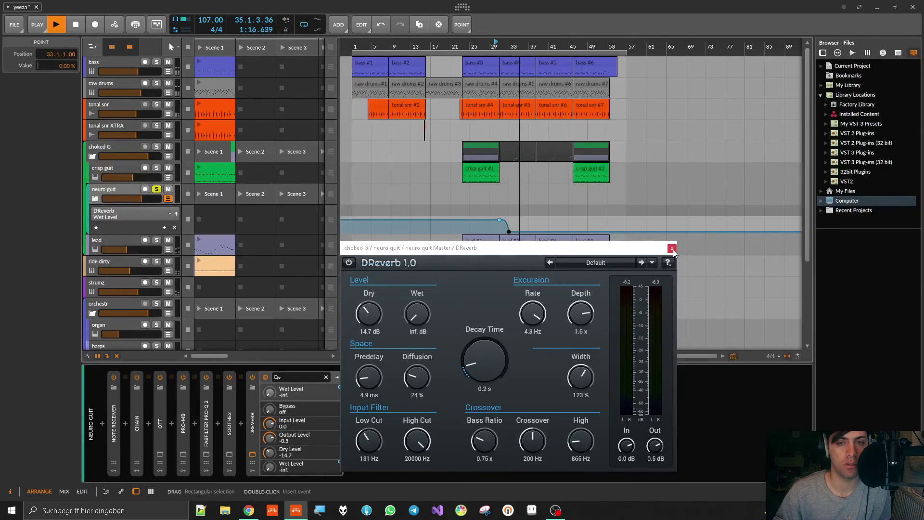
pyautogui.click(672, 249)
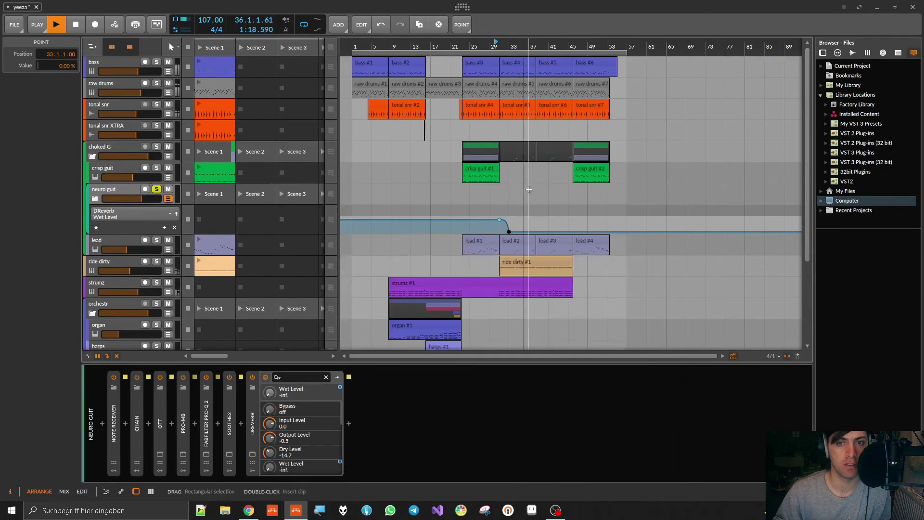
pyautogui.press('space')
# - Delete both DReverb wet level automation points and collapse neuro guit's automation lane
pyautogui.scroll(5, 492, 205)
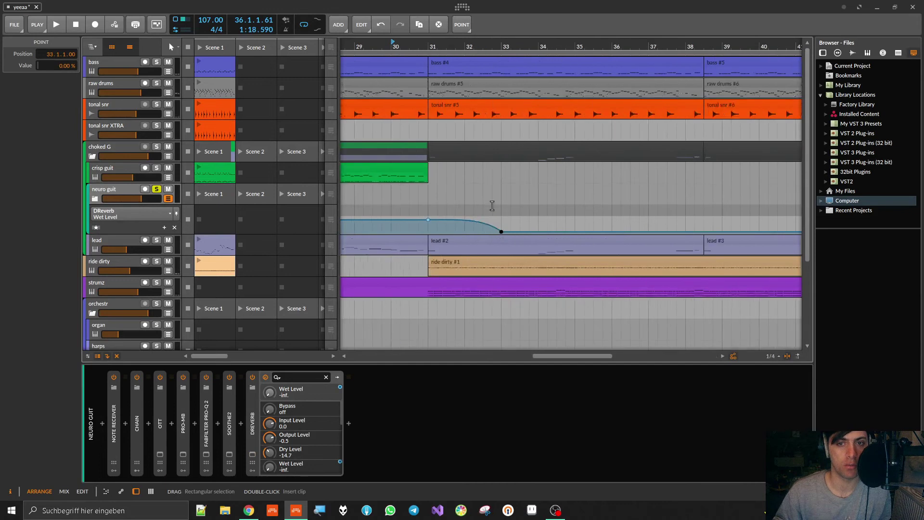
pyautogui.doubleClick(501, 233)
pyautogui.doubleClick(428, 219)
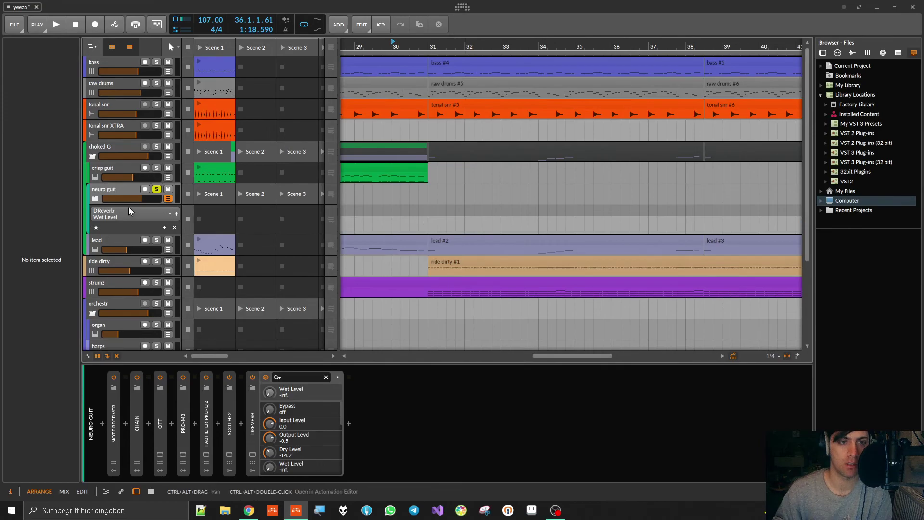
pyautogui.click(123, 215)
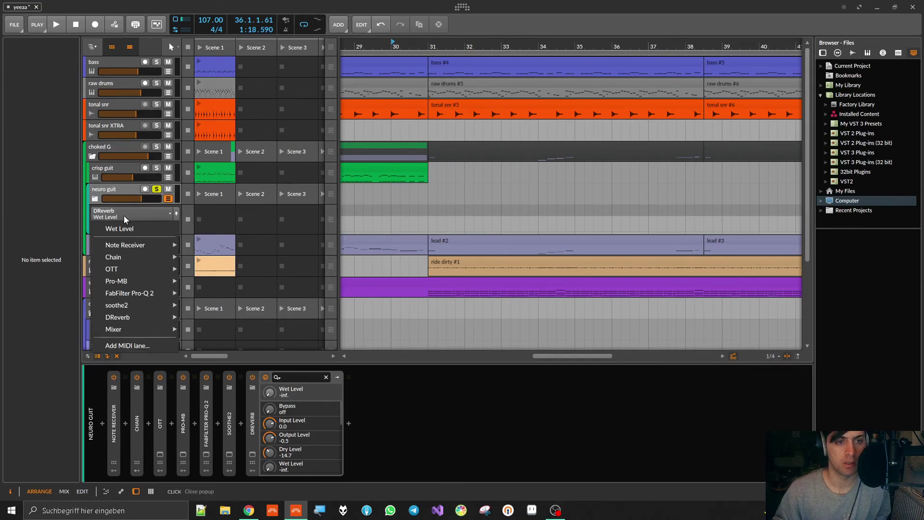
pyautogui.click(167, 201)
pyautogui.click(168, 201)
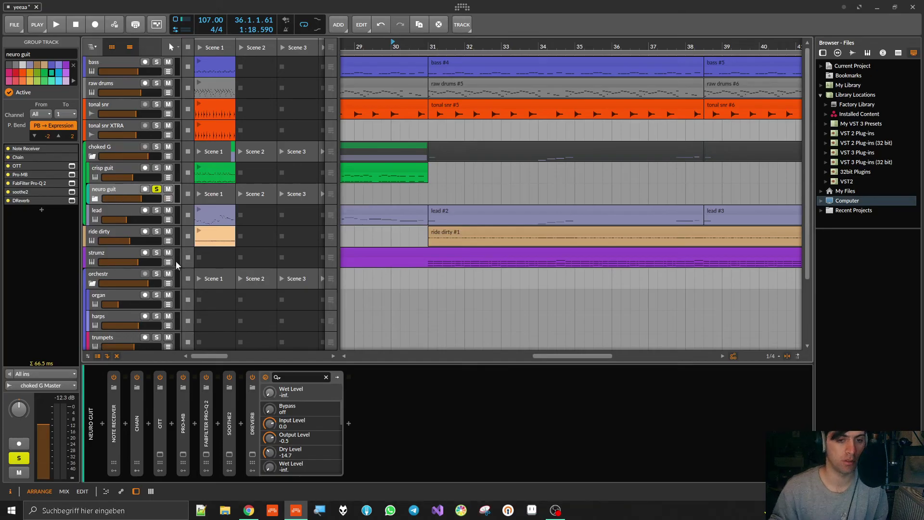
# - Unsolo neuro guit, play the full mix from bar 30, and save the project with the ride dirty track selected
pyautogui.press('space')
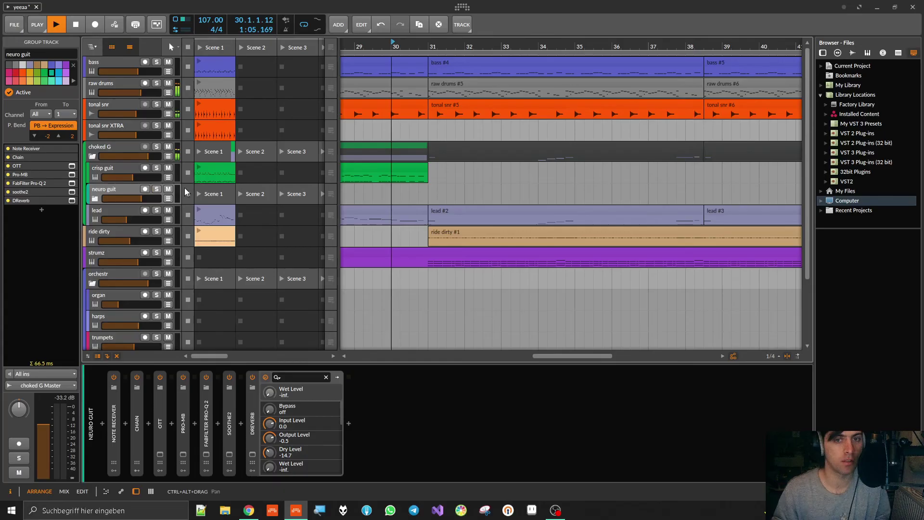
pyautogui.press('z')
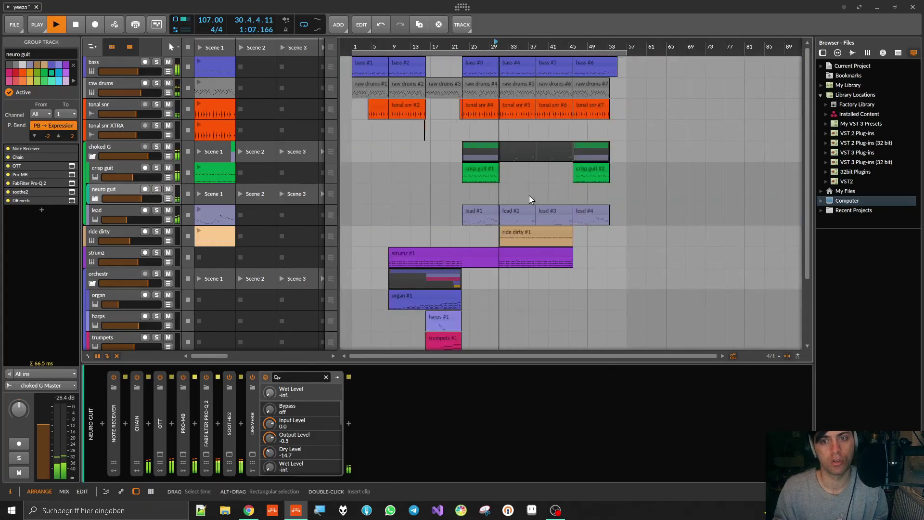
pyautogui.hotkey('ctrl', 's')
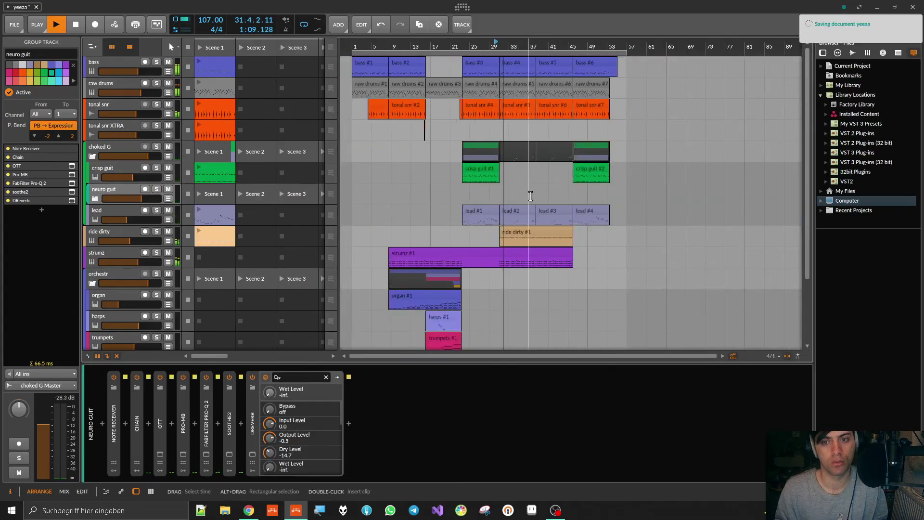
pyautogui.click(119, 234)
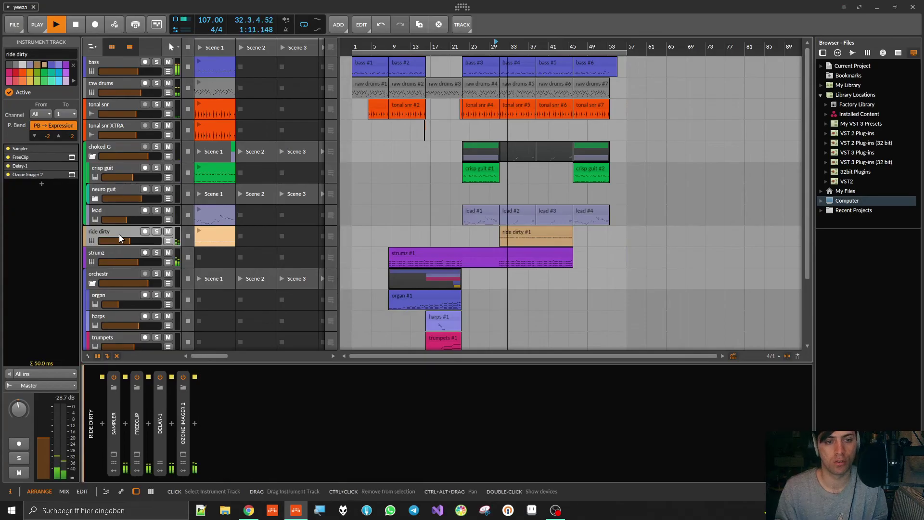
pyautogui.hotkey('ctrl', 's')
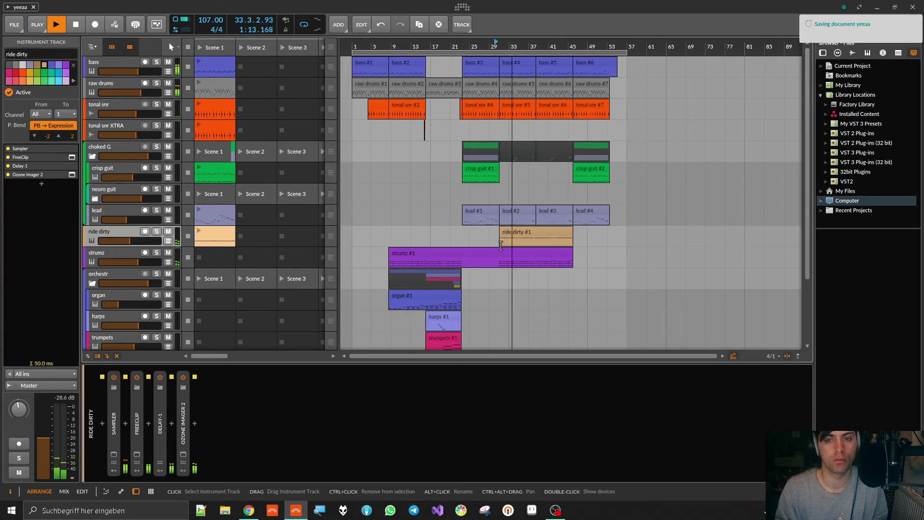
# - Fit the loop region to the ride dirty #1 clip and return the stopped playhead to bar 31
pyautogui.scroll(3, 608, 232)
pyautogui.scroll(-3, 606, 232)
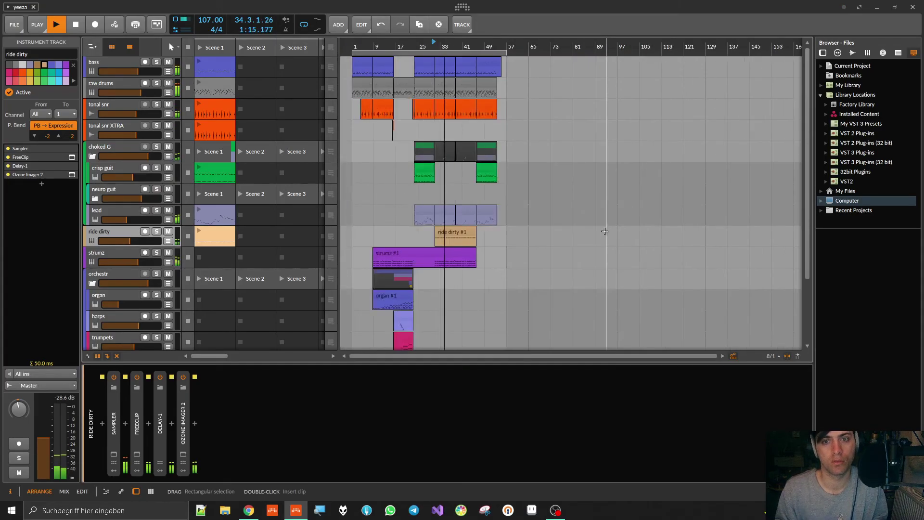
pyautogui.scroll(3, 512, 230)
pyautogui.click(512, 231)
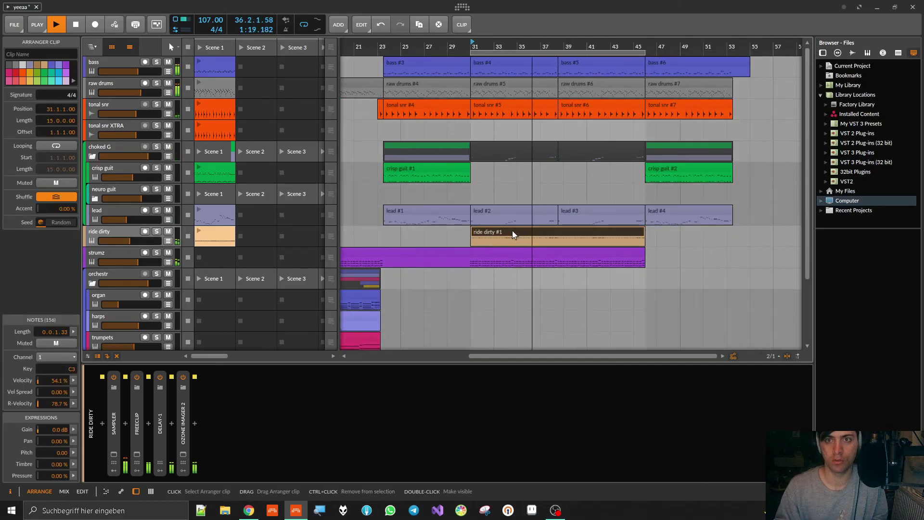
pyautogui.press('space')
pyautogui.click(473, 45)
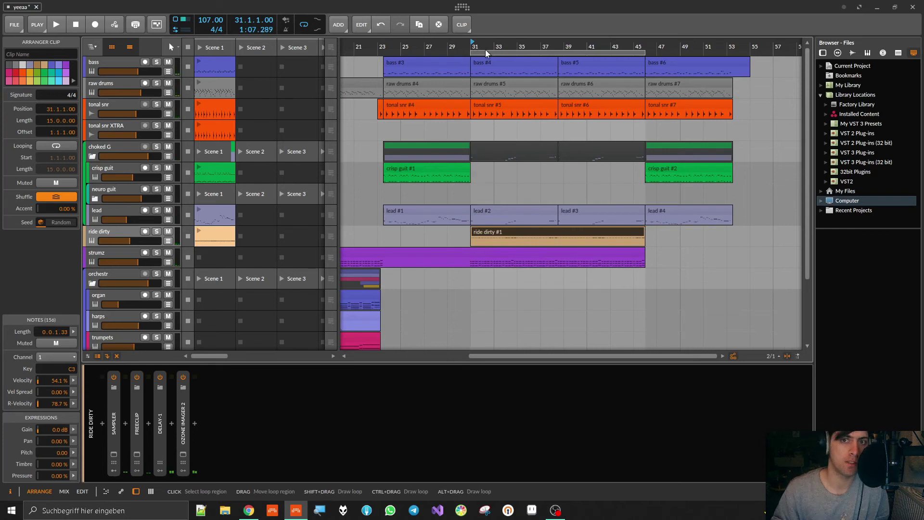
# - Solo the ride dirty track and audition it briefly while viewing its FreeClip settings
pyautogui.click(156, 232)
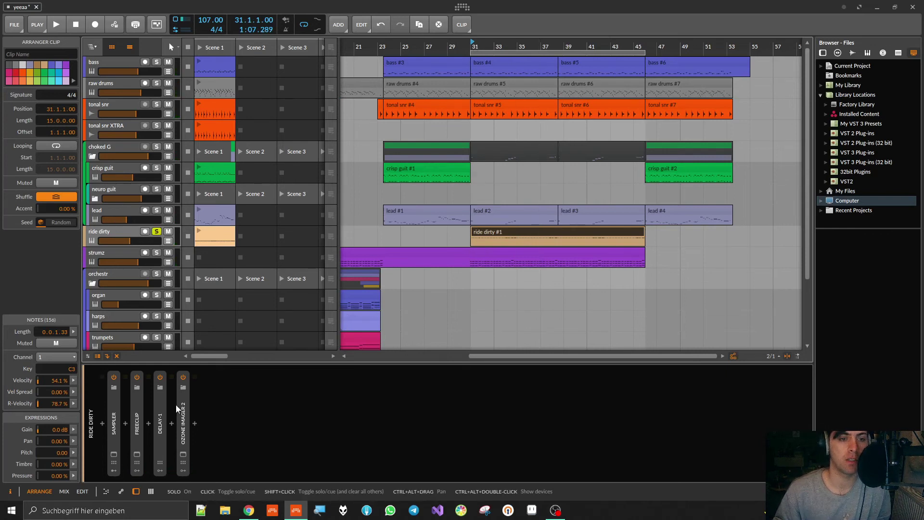
pyautogui.click(136, 454)
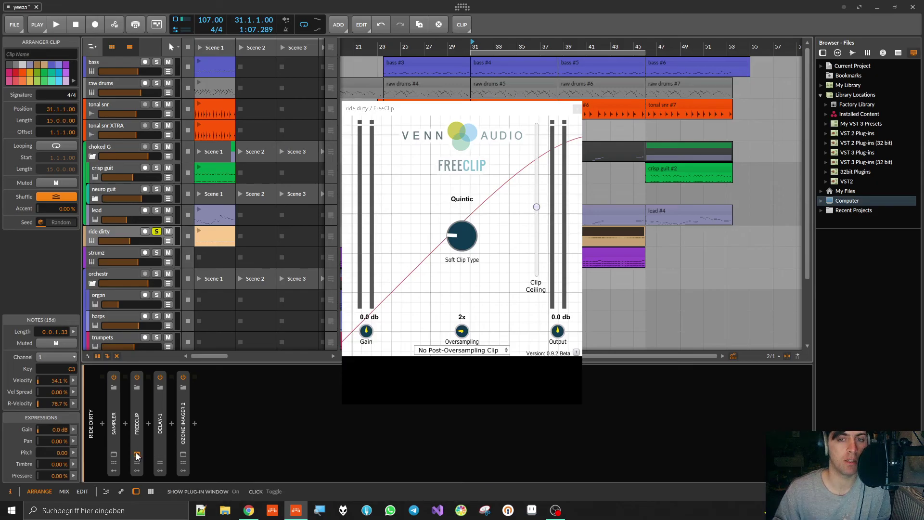
pyautogui.press('space')
pyautogui.click(137, 454)
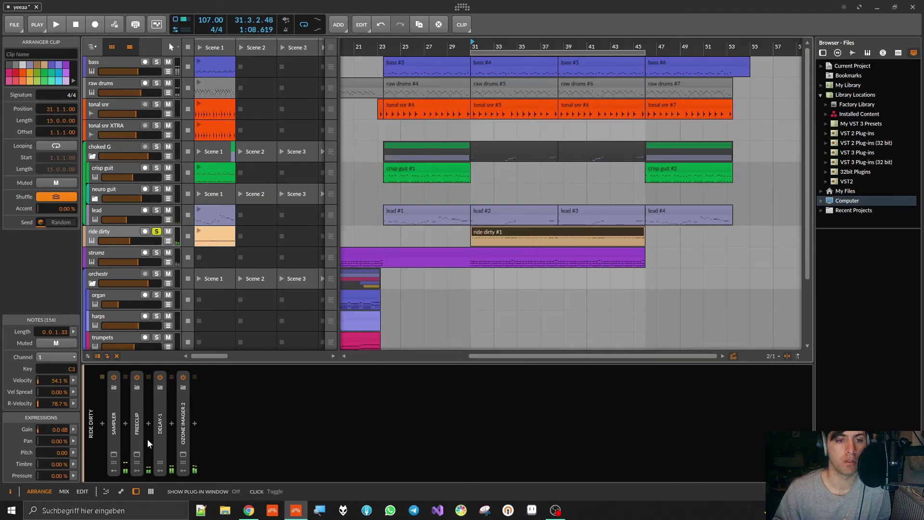
# - Inspect ride dirty's Delay-1 and the Freq Shifter and Disperser in its feedback chain, then collapse them again
pyautogui.doubleClick(160, 417)
pyautogui.click(242, 380)
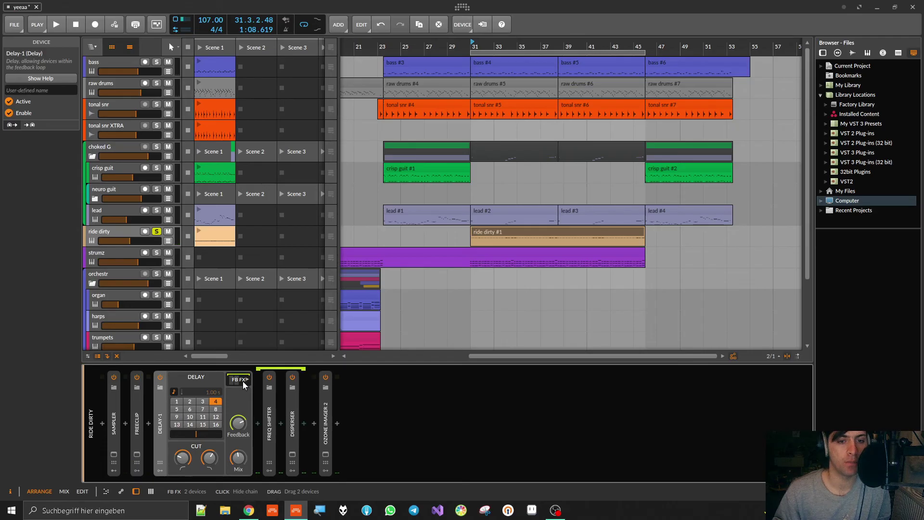
pyautogui.doubleClick(269, 423)
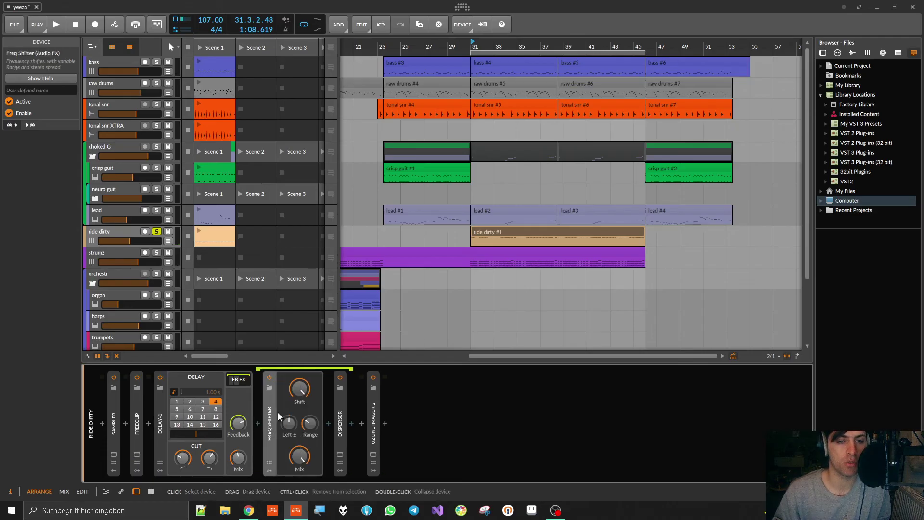
pyautogui.doubleClick(339, 407)
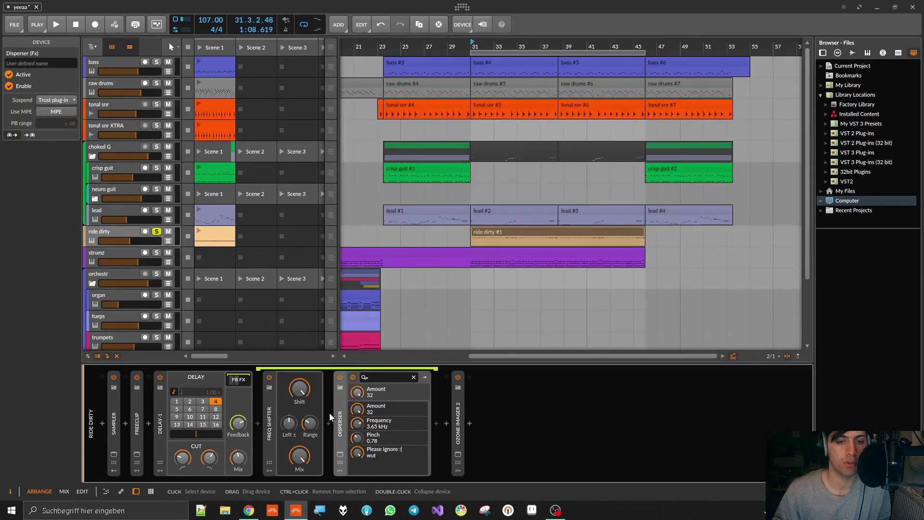
pyautogui.doubleClick(342, 407)
pyautogui.doubleClick(270, 412)
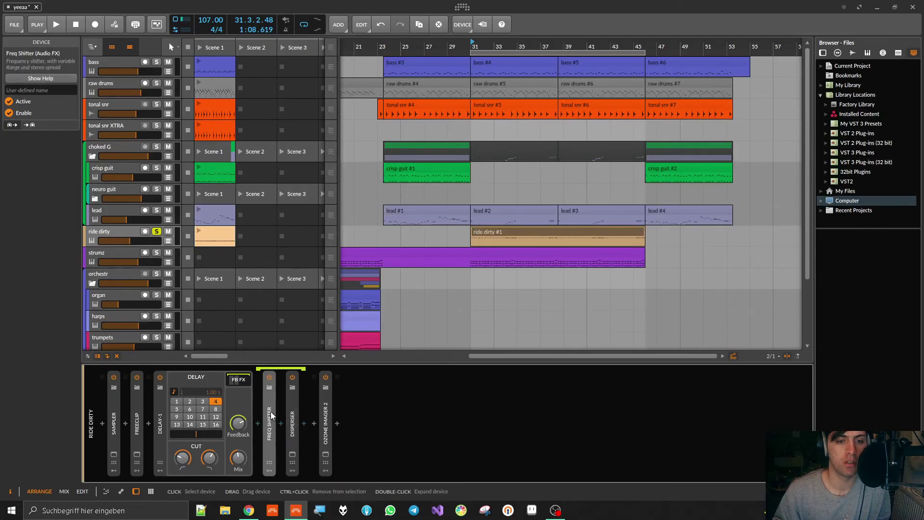
pyautogui.doubleClick(160, 414)
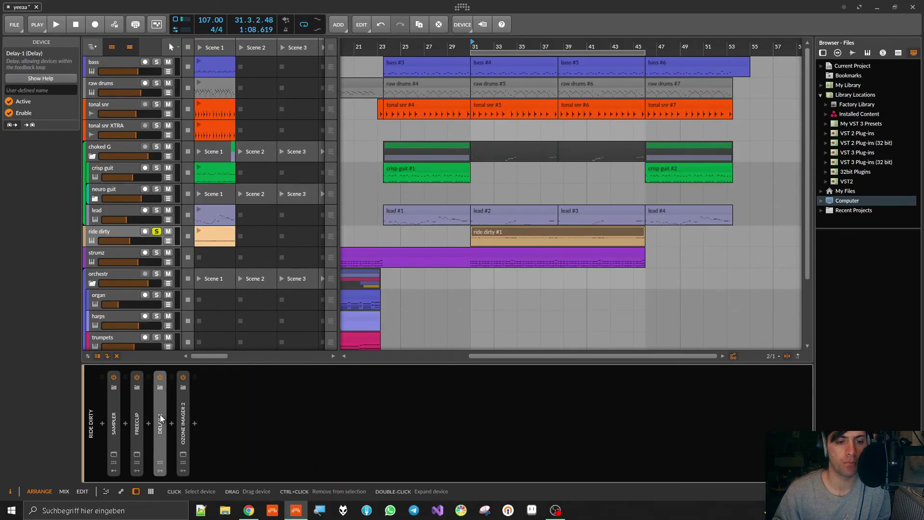
# - Insert DReverb between Delay-1 and Ozone Imager 2 on ride dirty and play the full mix
pyautogui.click(172, 422)
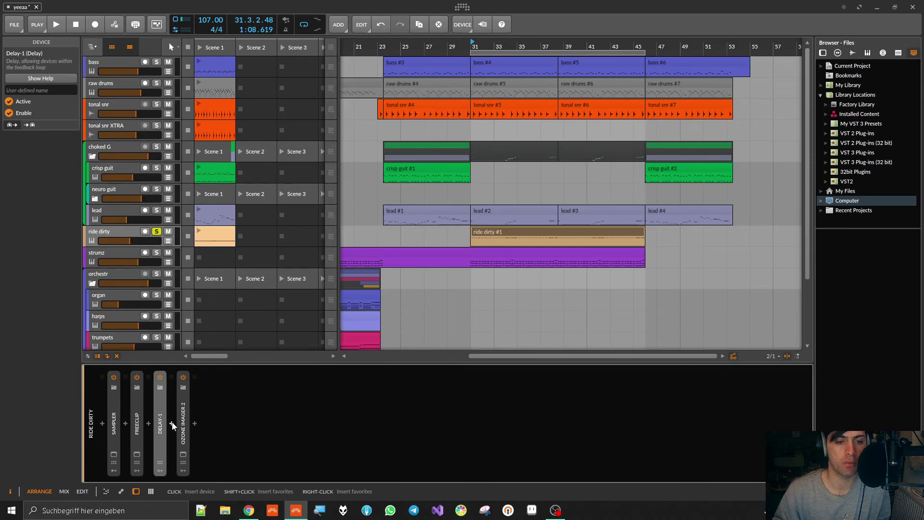
pyautogui.write('drev')
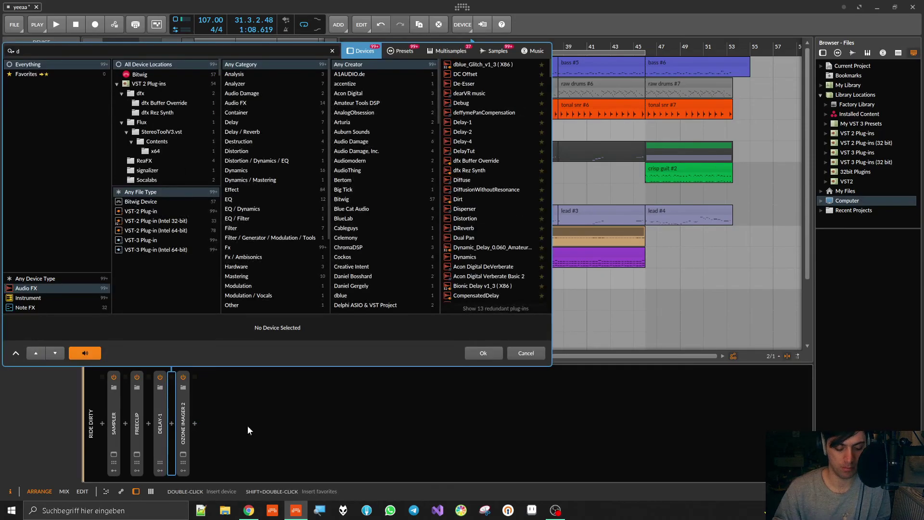
pyautogui.doubleClick(496, 68)
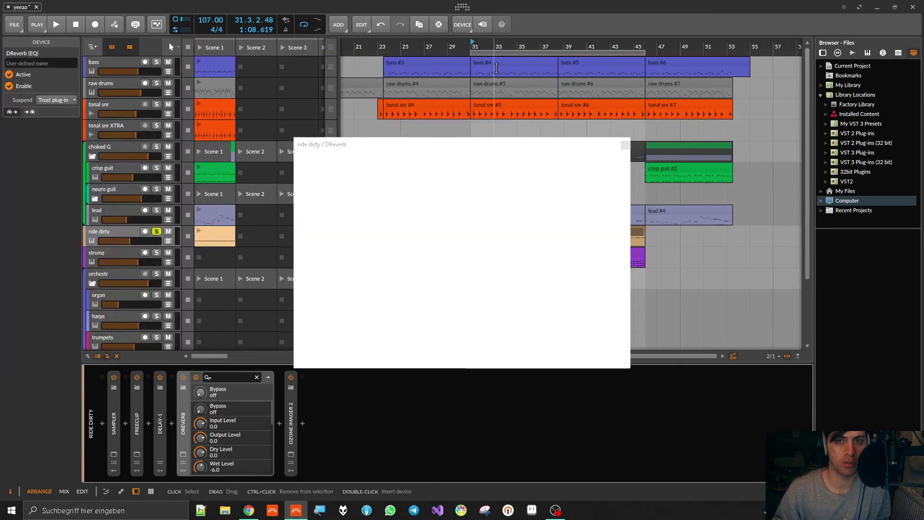
pyautogui.press('space')
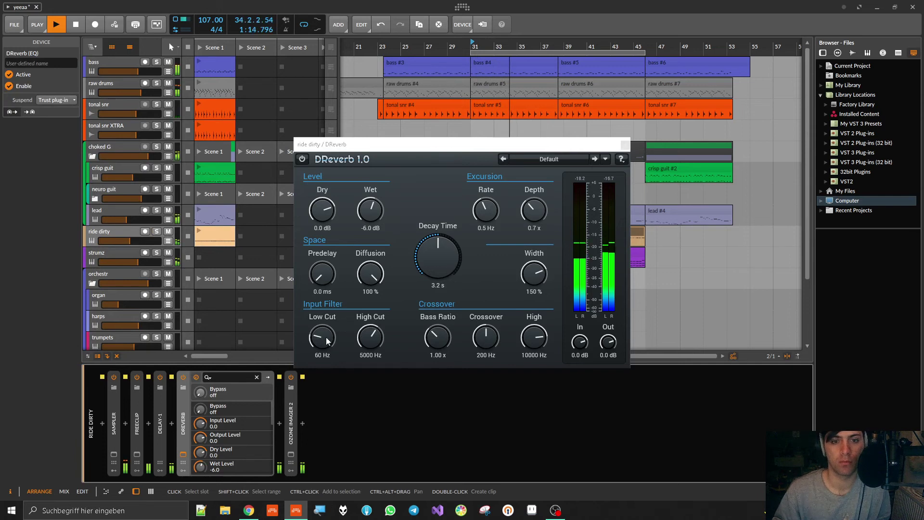
# - Set DReverb to 75 Hz low cut, 1895 Hz high cut, 2.24x bass ratio, 369 Hz crossover, 4335 Hz high, 159% width and -7.5 dB wet
pyautogui.moveTo(327, 341); pyautogui.dragTo(327, 334)
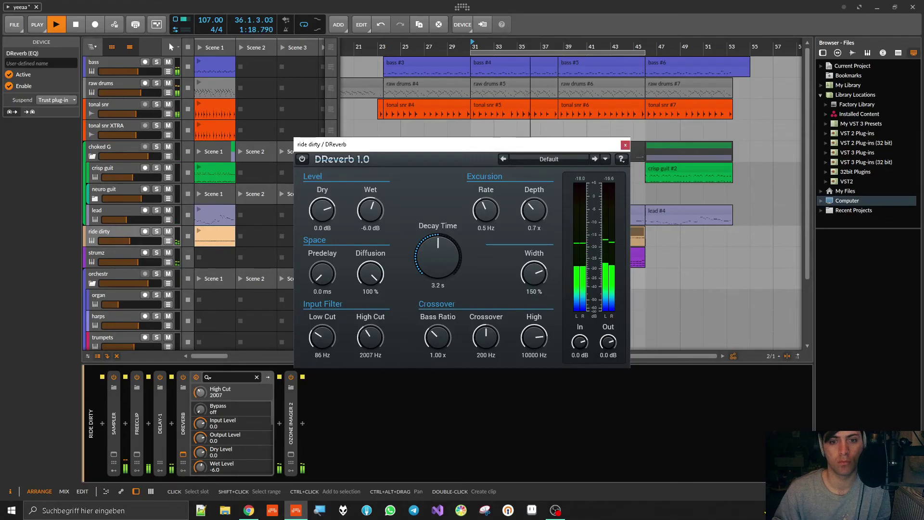
pyautogui.moveTo(330, 336); pyautogui.dragTo(331, 340)
pyautogui.moveTo(437, 338); pyautogui.dragTo(437, 332)
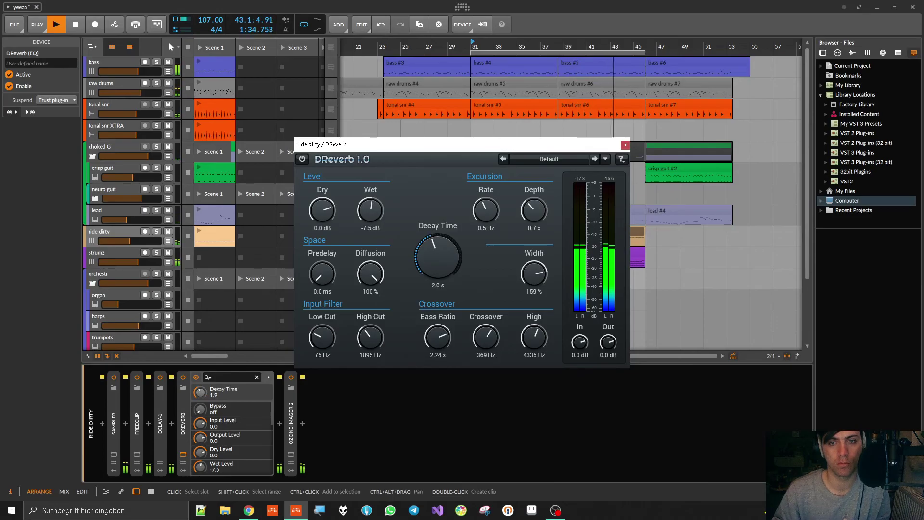
# - Set DReverb's depth to 0.8x, diffusion to 64%, predelay to 4.3 ms and decay time to 1.3 s
pyautogui.moveTo(518, 222); pyautogui.dragTo(526, 216)
pyautogui.moveTo(371, 274)
pyautogui.mouseDown()
pyautogui.moveTo(370, 308)
pyautogui.moveTo(370, 269)
pyautogui.mouseUp()
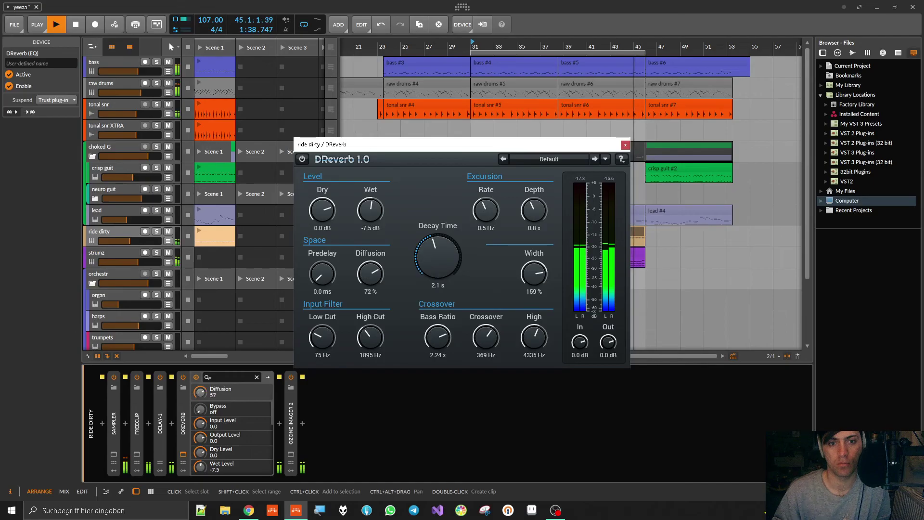
pyautogui.click(323, 283)
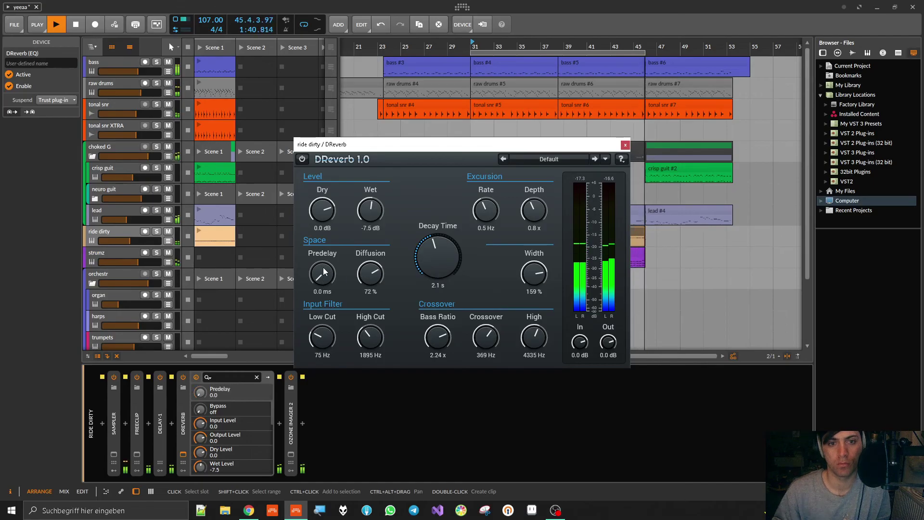
pyautogui.moveTo(323, 283)
pyautogui.mouseDown()
pyautogui.moveTo(323, 276)
pyautogui.moveTo(374, 285)
pyautogui.moveTo(337, 281)
pyautogui.mouseUp()
pyautogui.moveTo(437, 257); pyautogui.dragTo(437, 262)
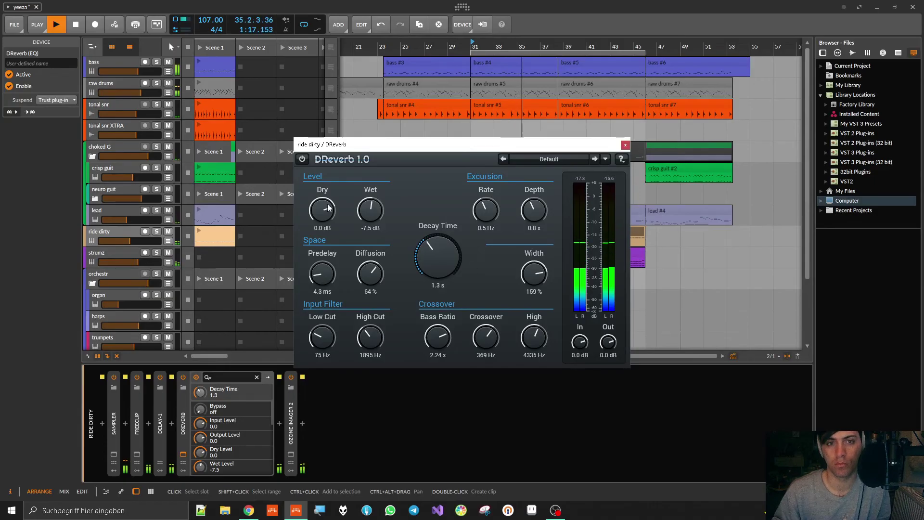
# - Compare the mix with DReverb bypassed and active, setting its decay time to 1.2 s and wet level to -8.1 dB, and stop playback
pyautogui.click(302, 159)
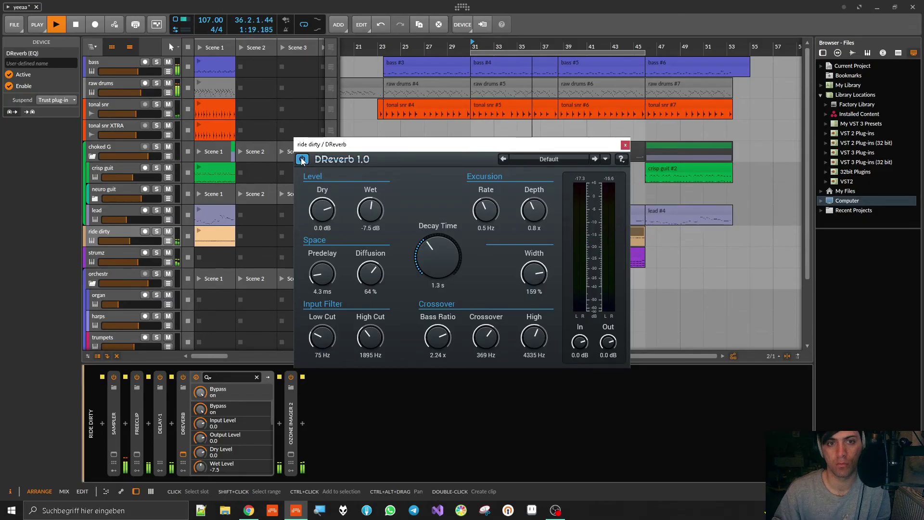
pyautogui.click(303, 159)
pyautogui.scroll(-1, 439, 276)
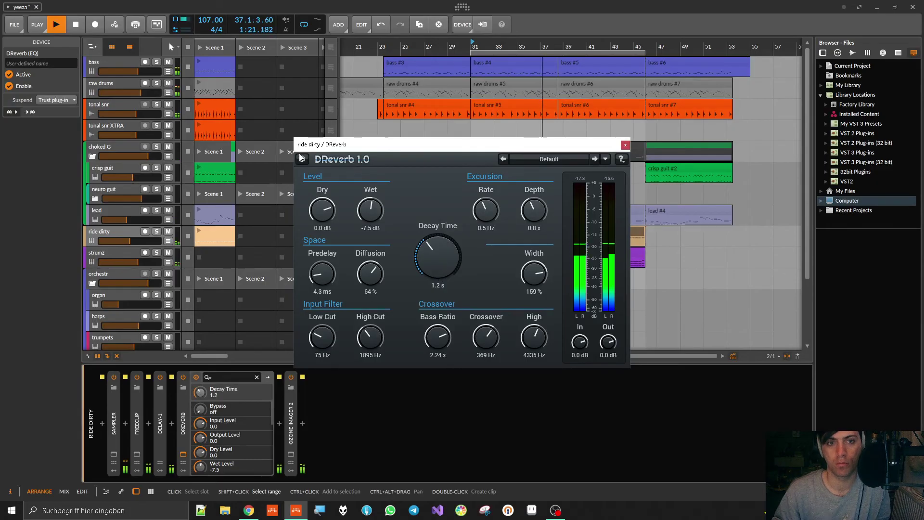
pyautogui.moveTo(370, 210); pyautogui.dragTo(371, 213)
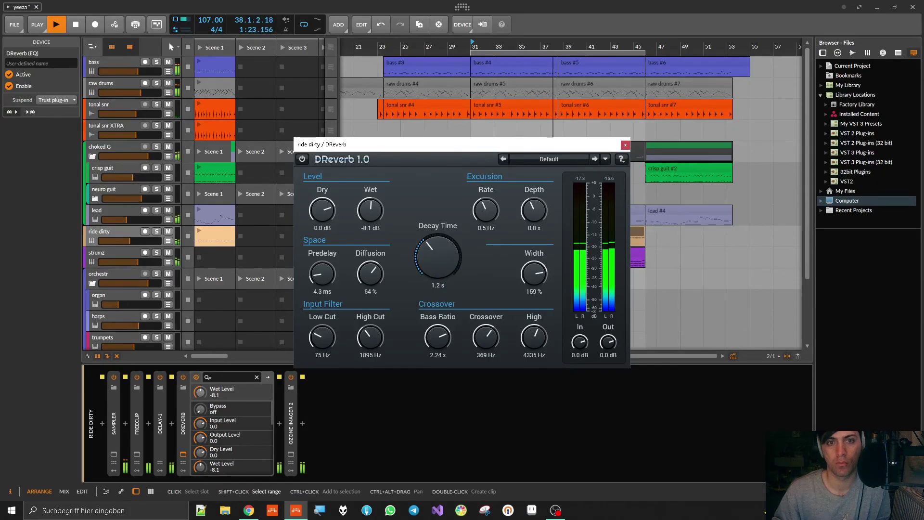
pyautogui.click(305, 158)
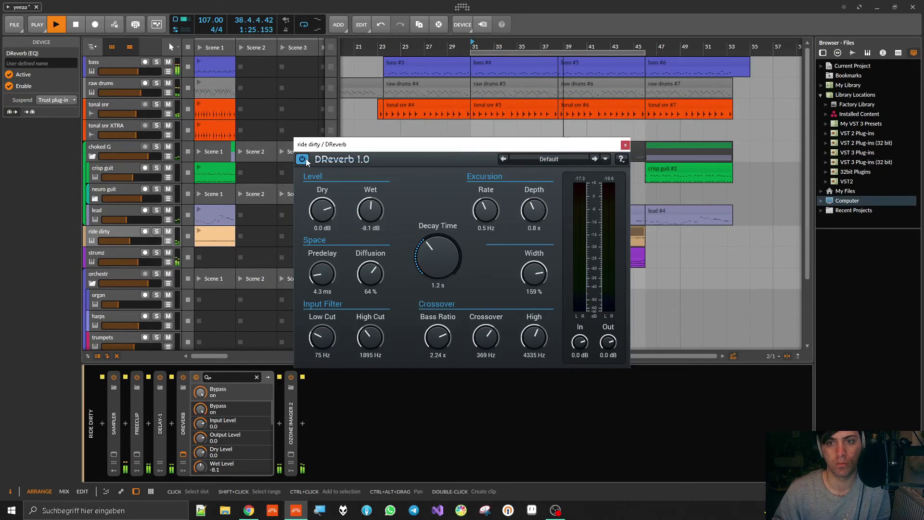
pyautogui.click(305, 158)
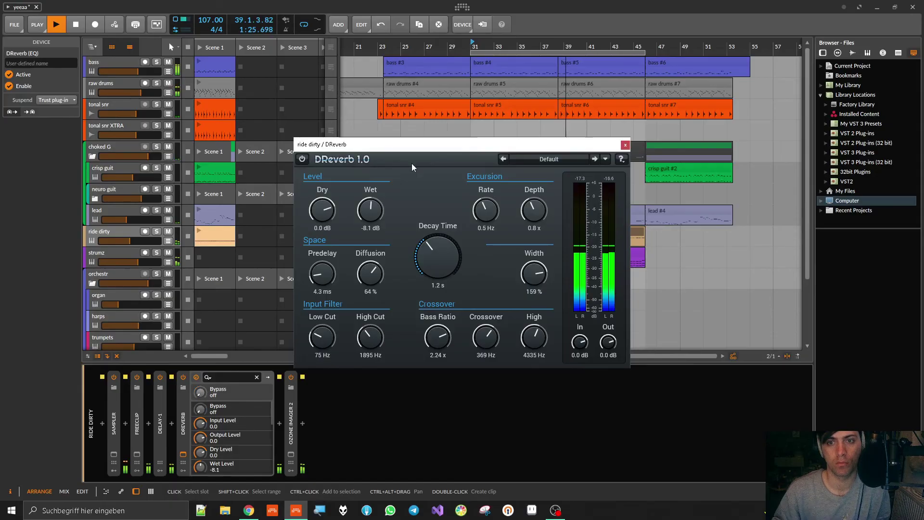
pyautogui.click(625, 145)
pyautogui.click(610, 157)
pyautogui.press('space')
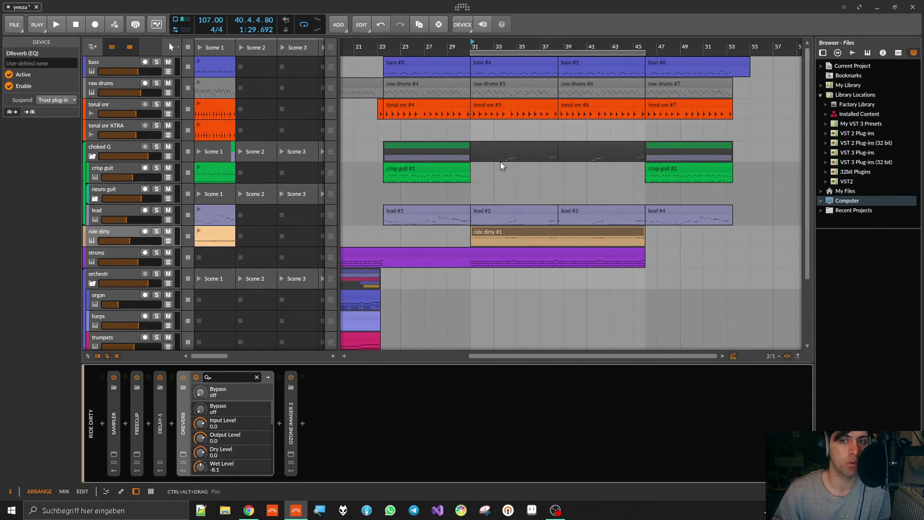
# - Set the arranger loop region to start at 1.1.1.00 with a length of 54 bars, covering the whole song
pyautogui.press('-')
pyautogui.press('-')
pyautogui.scroll(-2, 474, 157)
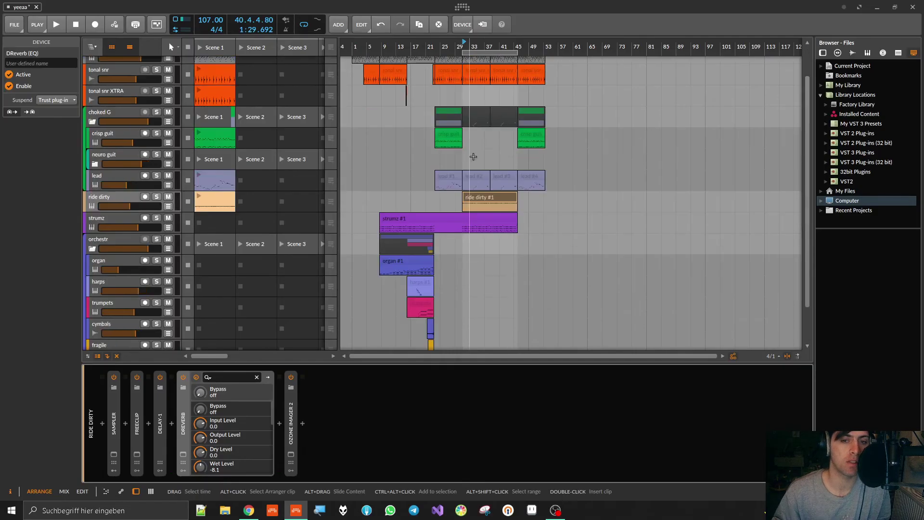
pyautogui.scroll(-2, 474, 157)
pyautogui.scroll(4, 475, 157)
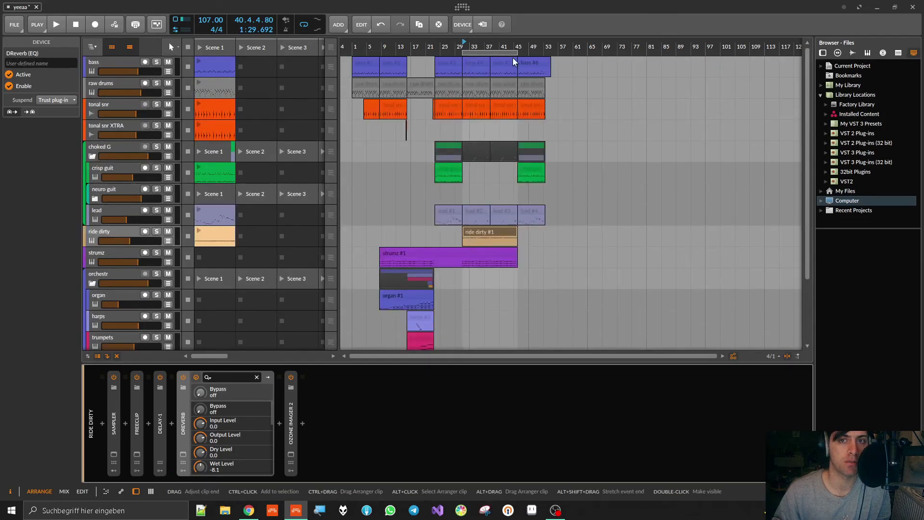
pyautogui.moveTo(499, 50); pyautogui.dragTo(340, 75)
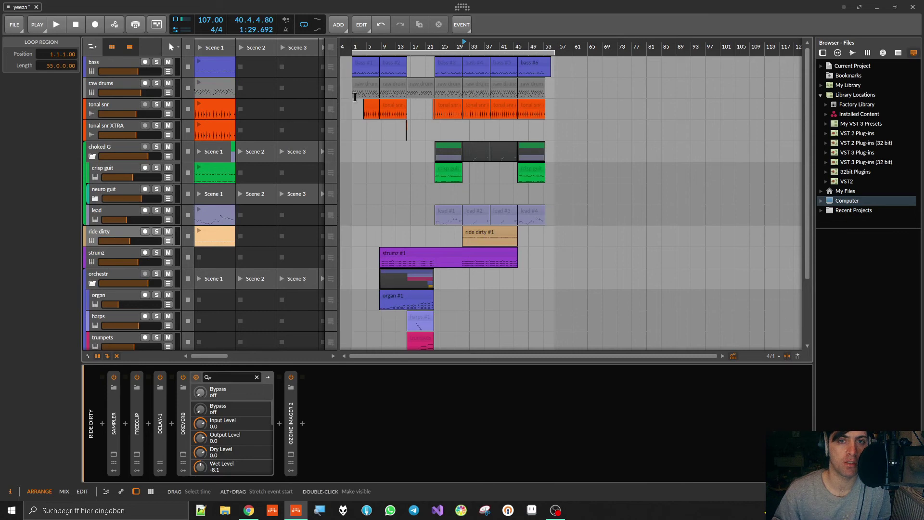
pyautogui.scroll(6, 558, 53)
pyautogui.moveTo(558, 53); pyautogui.dragTo(533, 53)
pyautogui.hscroll(-15, 455, 120)
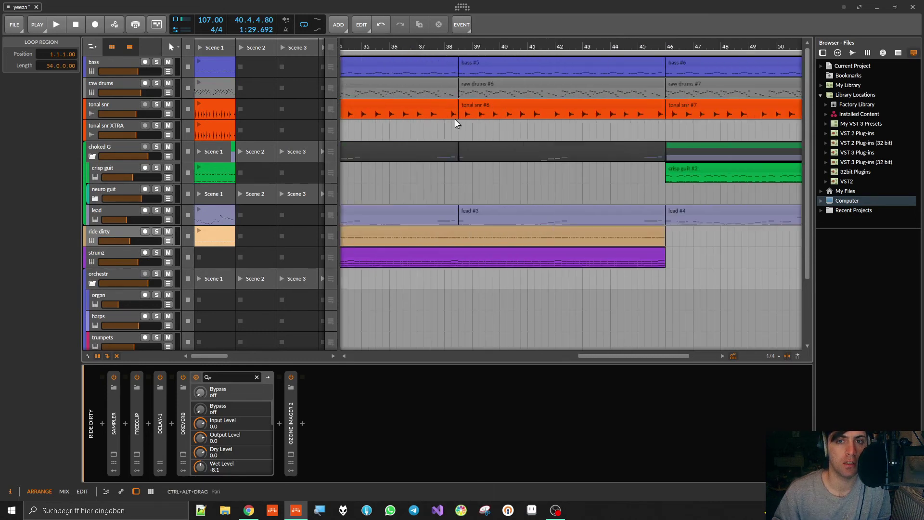
pyautogui.scroll(-4, 455, 119)
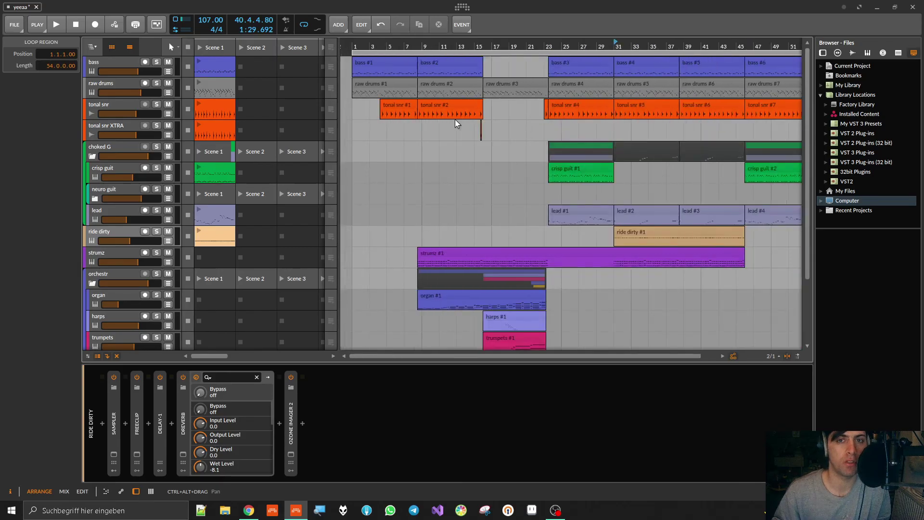
pyautogui.scroll(-3, 455, 119)
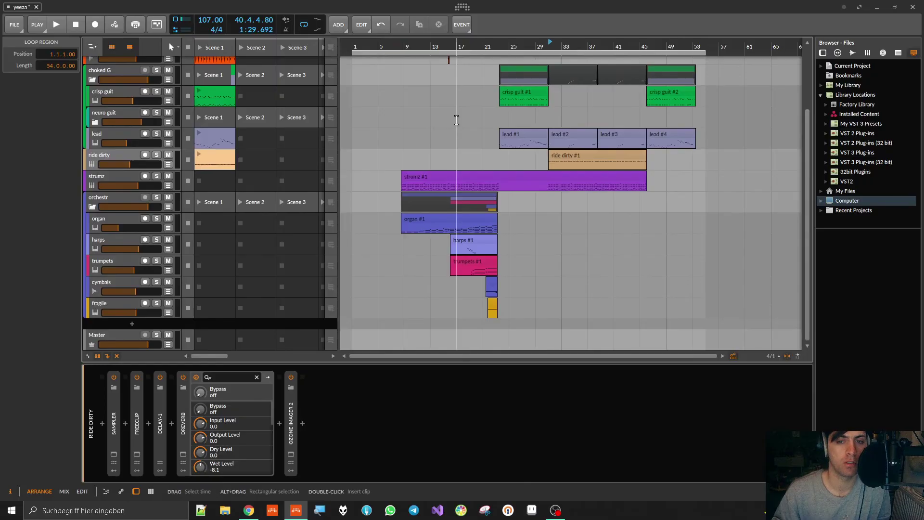
pyautogui.scroll(3, 456, 120)
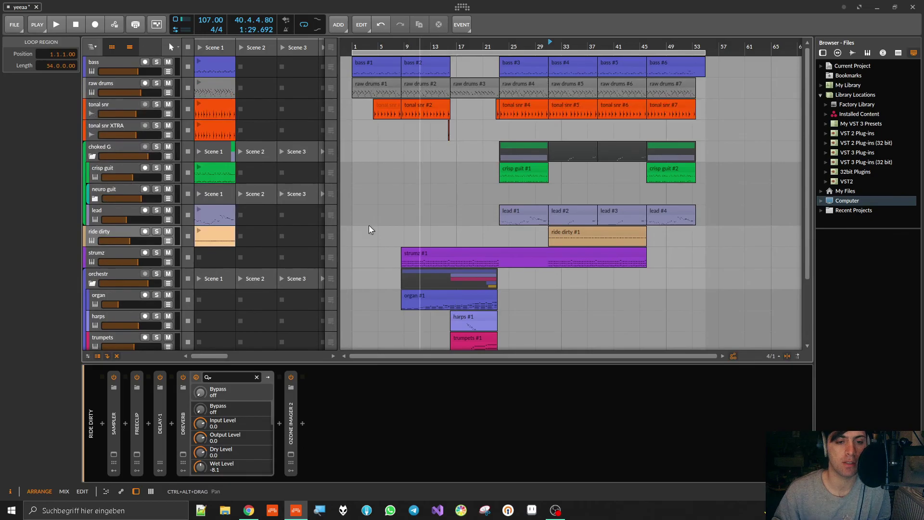
# - Open DReverb on the ride dirty track and look through its factory presets and preset store, load and save options
pyautogui.click(183, 455)
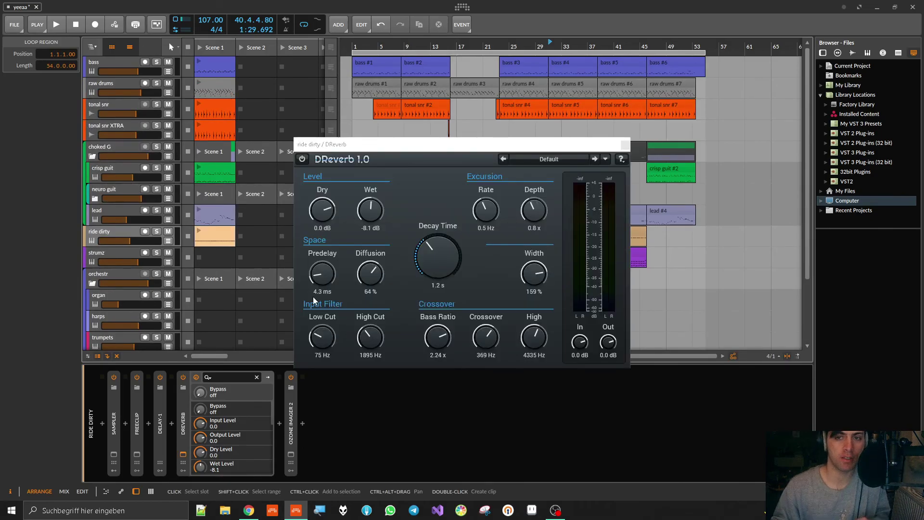
pyautogui.click(550, 161)
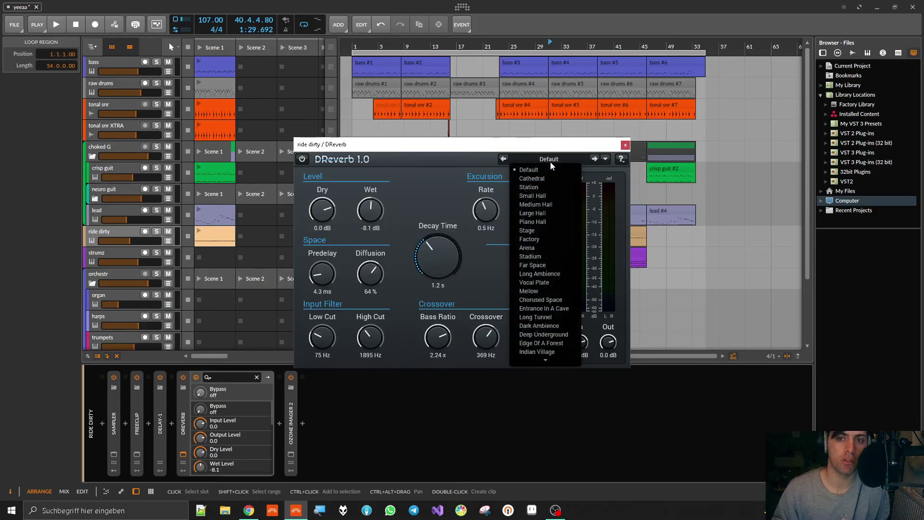
pyautogui.scroll(-3, 538, 354)
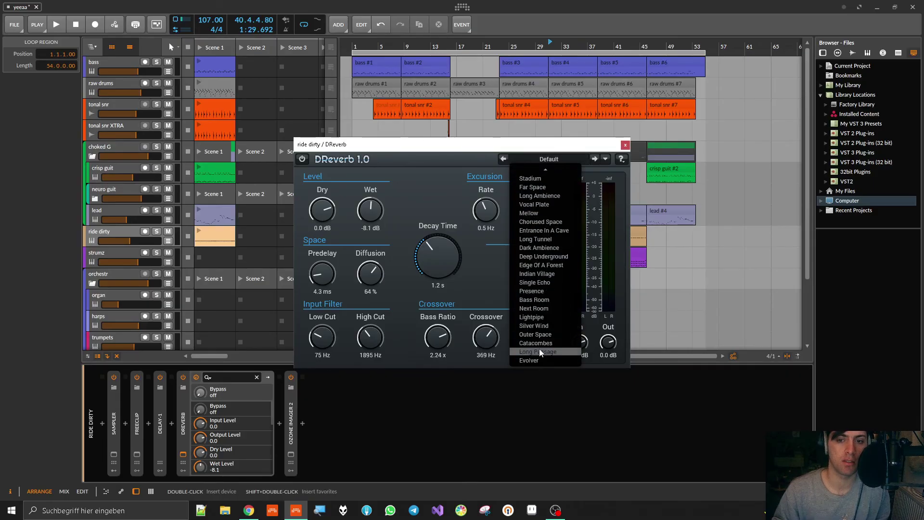
pyautogui.click(395, 154)
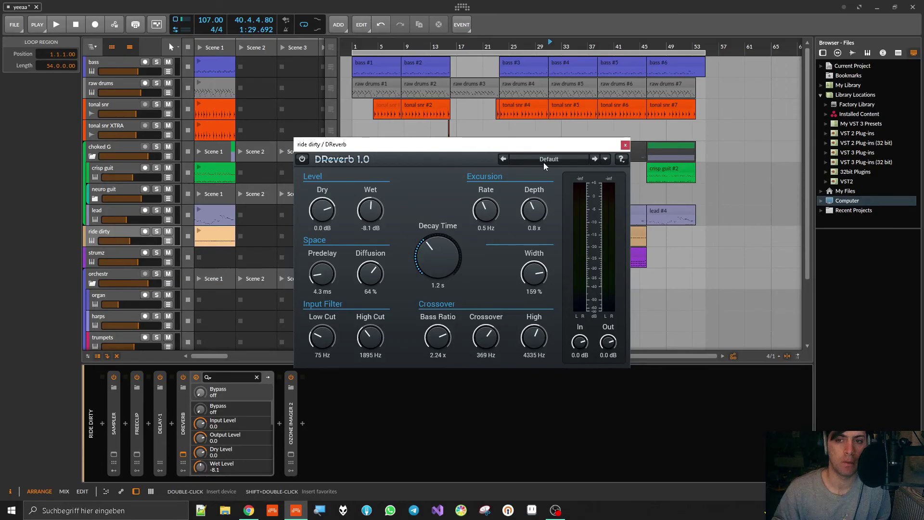
pyautogui.click(606, 160)
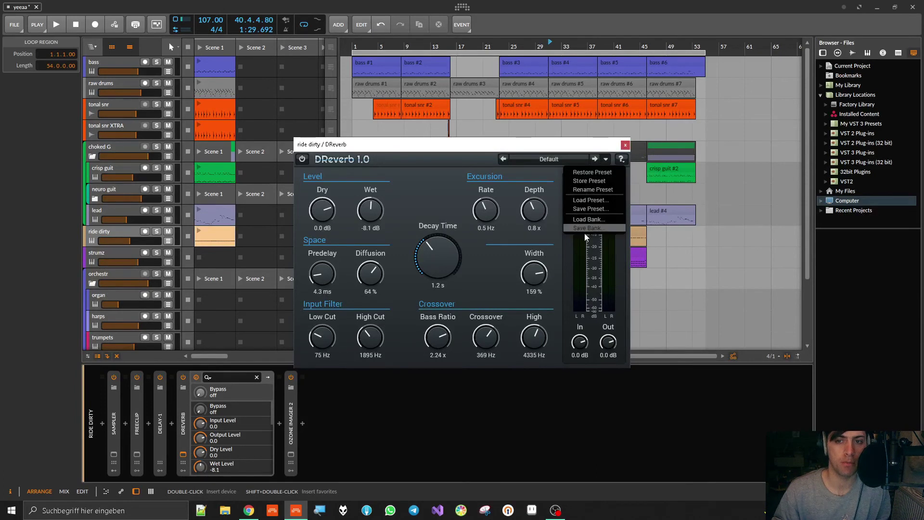
pyautogui.click(429, 155)
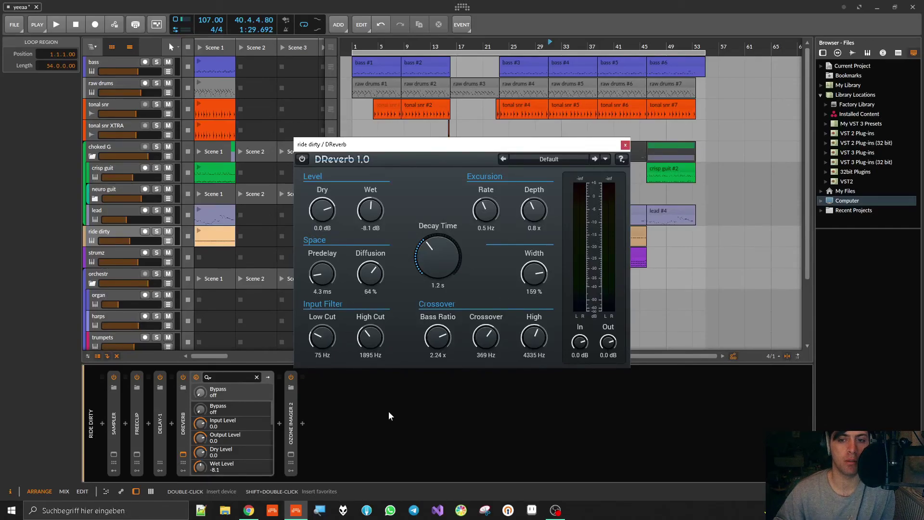
# - Insert TDR Kotelnikov between DReverb and Ozone Imager 2 on the ride dirty track
pyautogui.click(278, 428)
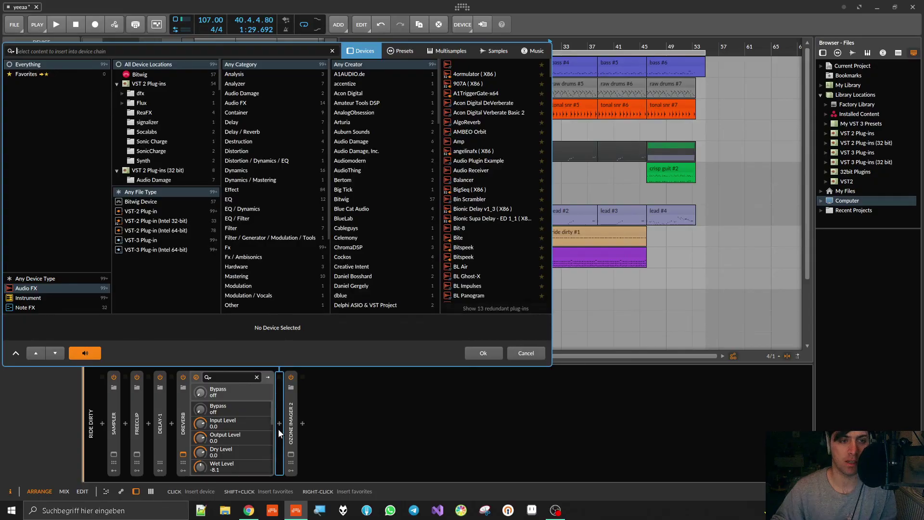
pyautogui.write('kotel')
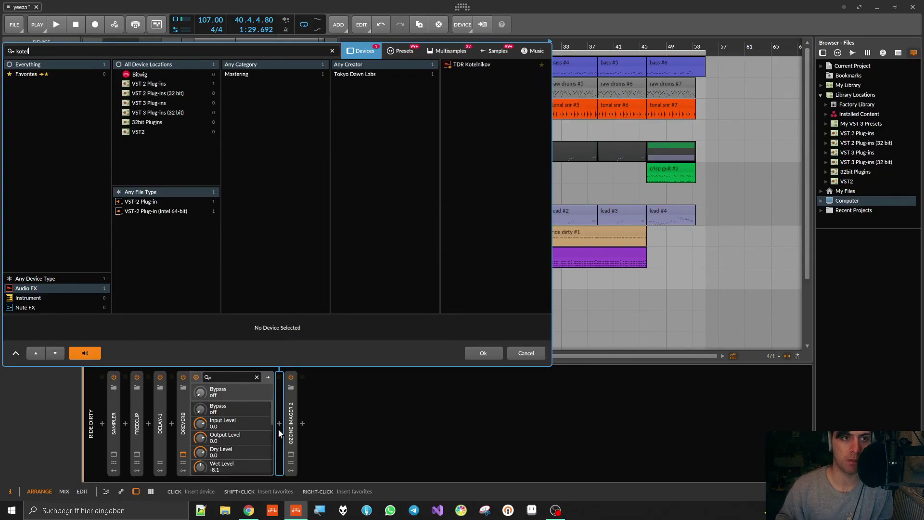
pyautogui.doubleClick(463, 66)
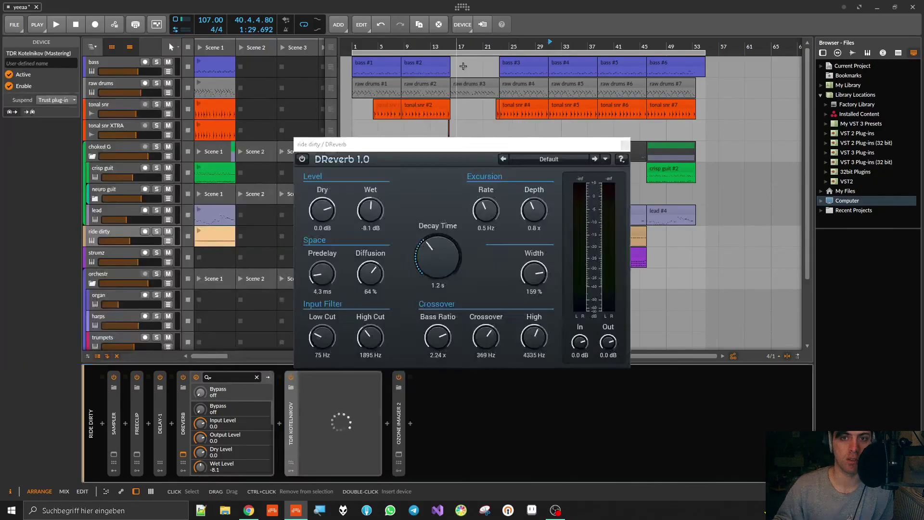
pyautogui.moveTo(515, 158); pyautogui.dragTo(600, 211)
# - Toggle Kotelnikov's bypass on and off repeatedly to demonstrate how its bypass control works
pyautogui.click(732, 380)
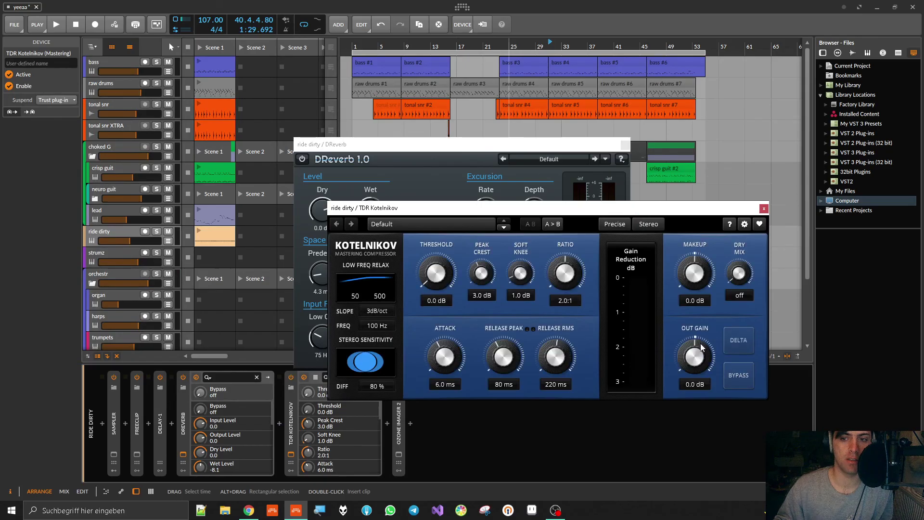
pyautogui.click(735, 373)
pyautogui.click(736, 374)
pyautogui.click(734, 375)
pyautogui.click(734, 375)
pyautogui.click(732, 376)
pyautogui.click(733, 375)
pyautogui.click(735, 372)
pyautogui.click(736, 372)
pyautogui.click(735, 372)
# - Place the Kotelnikov and DReverb windows apart to compare their bypass controls, and remove TDR Kotelnikov from the ride dirty chain
pyautogui.moveTo(643, 209); pyautogui.dragTo(717, 304)
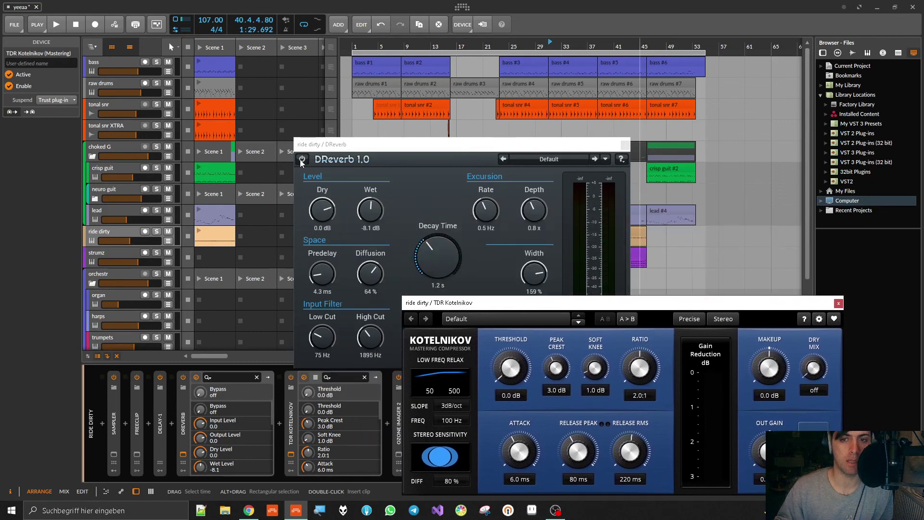
pyautogui.moveTo(402, 149); pyautogui.dragTo(361, 101)
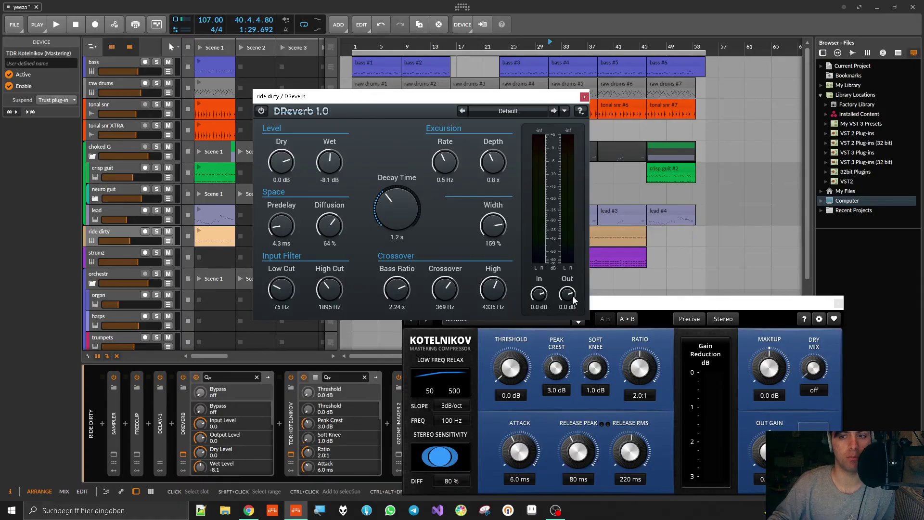
pyautogui.click(838, 303)
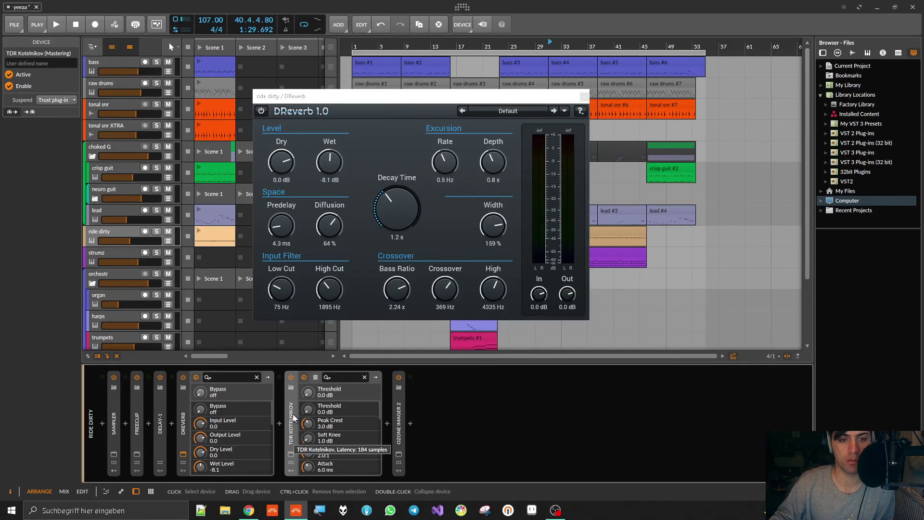
pyautogui.press('Delete')
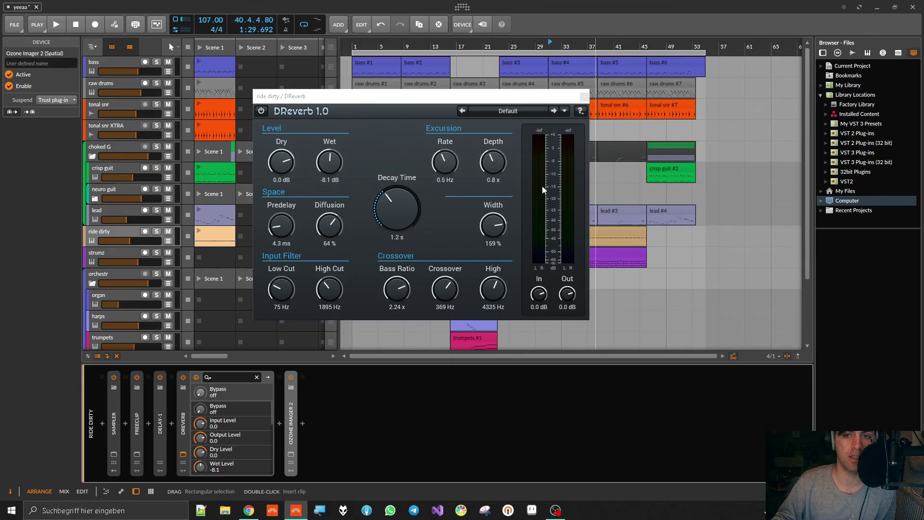
# - Play the mix briefly to examine DReverb's input and output level meters, and stop playback
pyautogui.press('space')
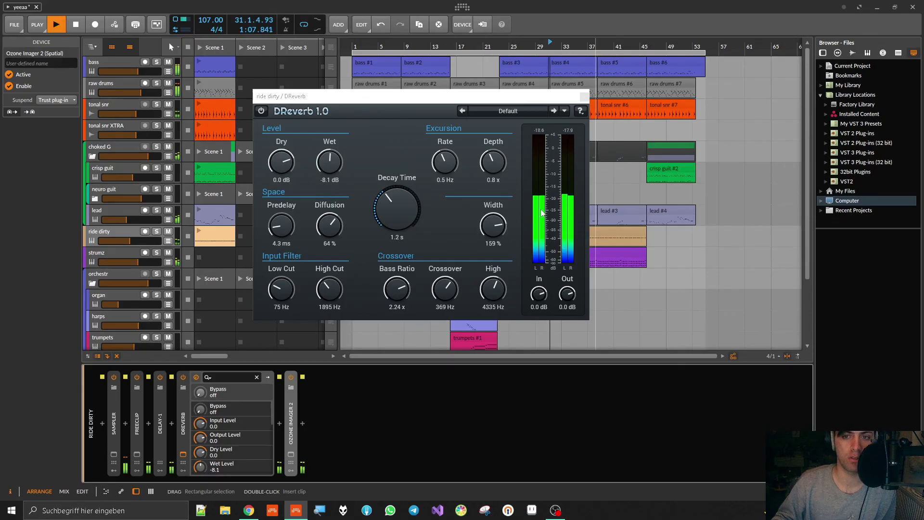
pyautogui.press('space')
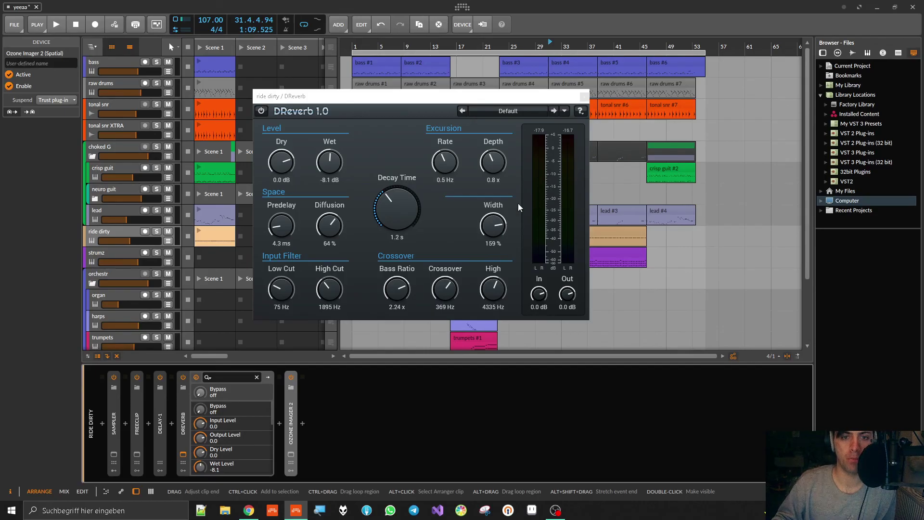
# - Collapse DReverb's parameter list in the ride dirty device chain and place the arranger time cursor near the start of bass #3
pyautogui.moveTo(329, 225)
pyautogui.mouseDown()
pyautogui.moveTo(330, 241)
pyautogui.moveTo(329, 226)
pyautogui.mouseUp()
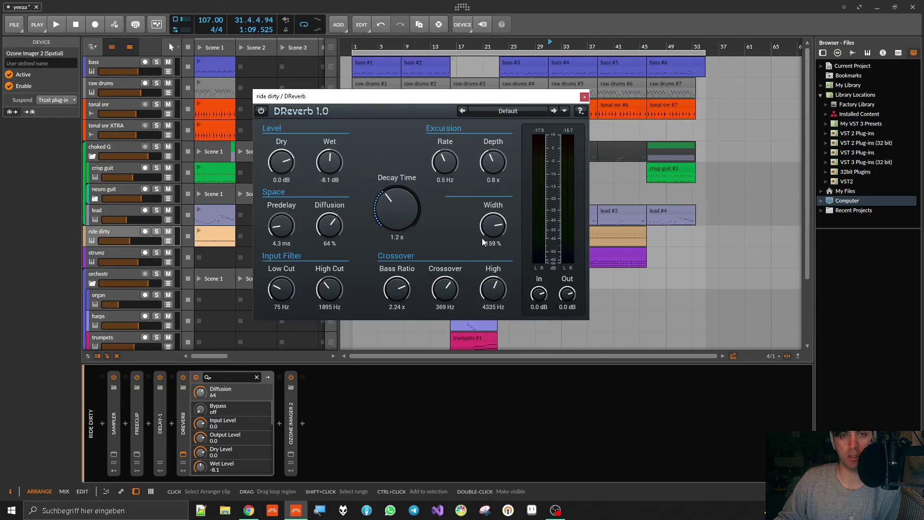
pyautogui.click(182, 423)
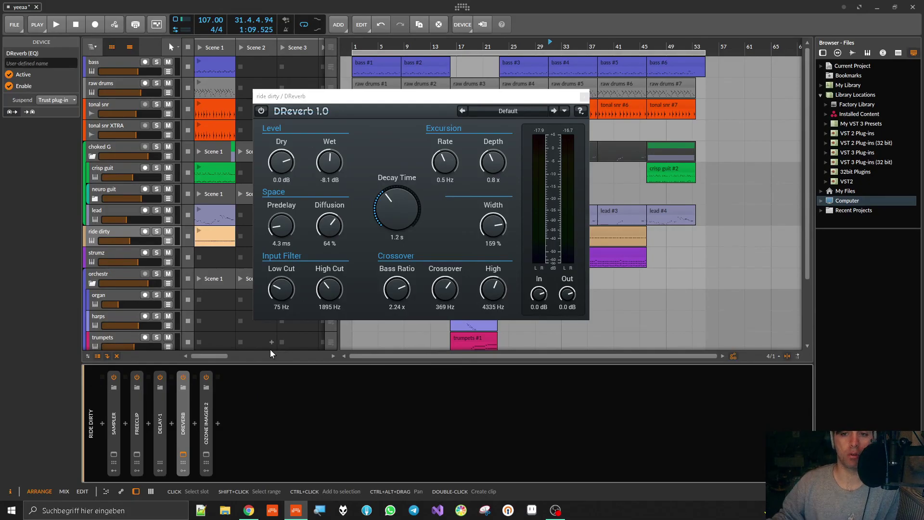
pyautogui.click(509, 61)
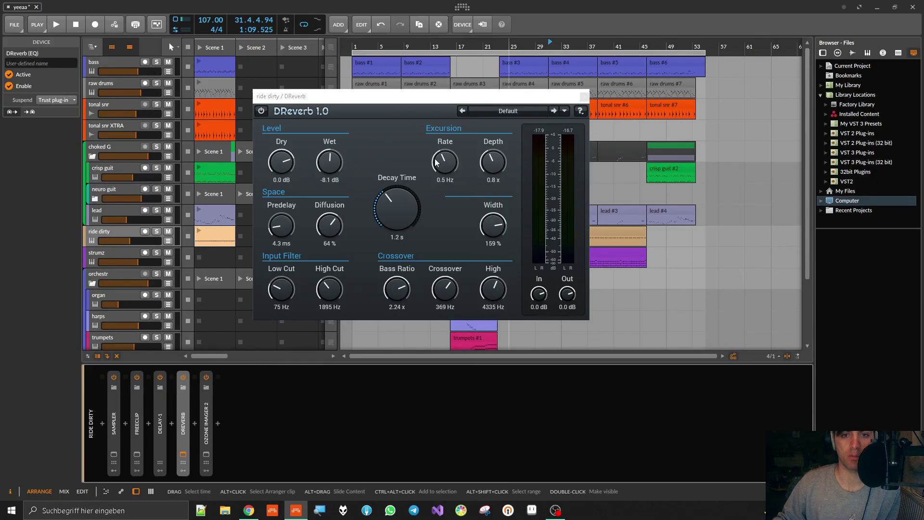